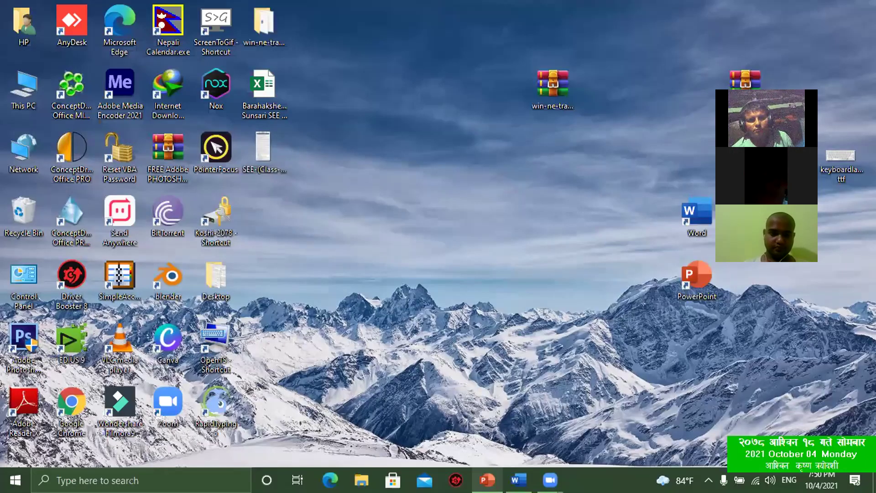
- Start the 'MS Word 9 Day' slide show from slide 1, the pink-to-red gradient slide
click(487, 480)
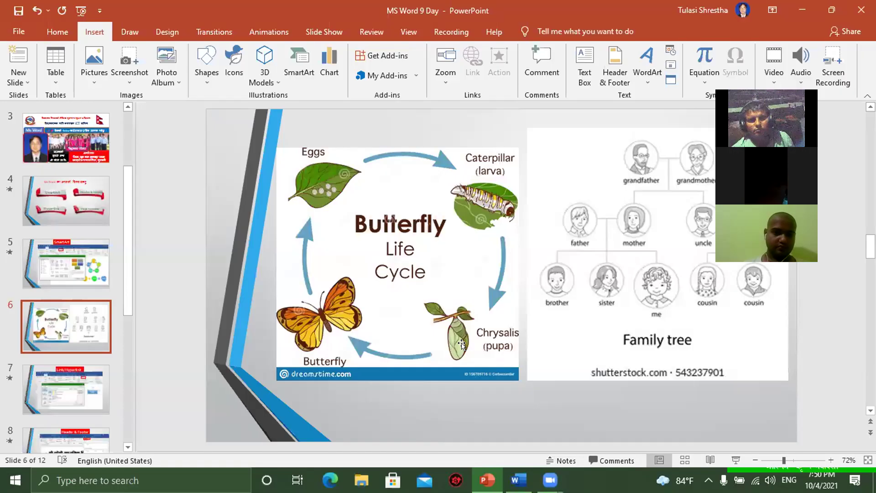
scroll(130, 210, up, 3)
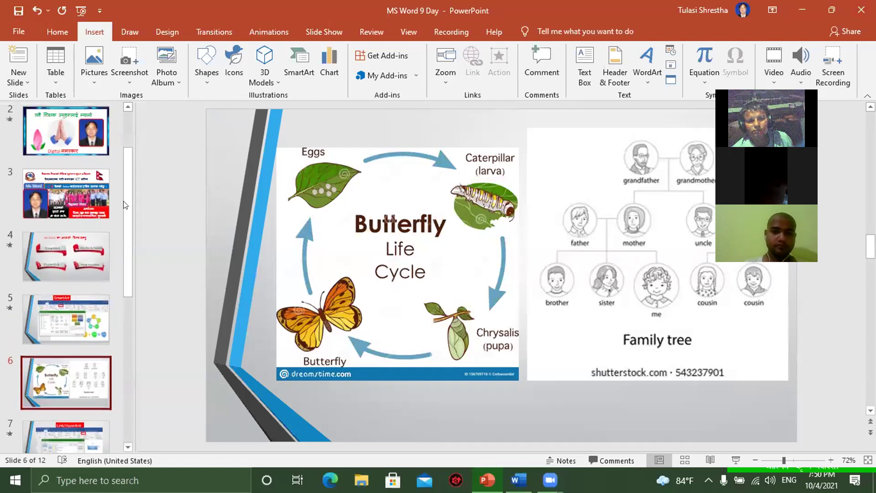
click(73, 106)
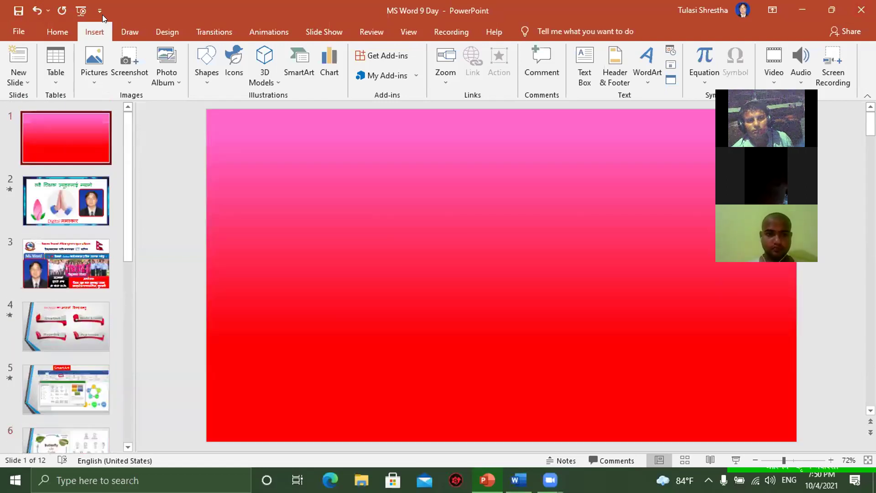
click(78, 9)
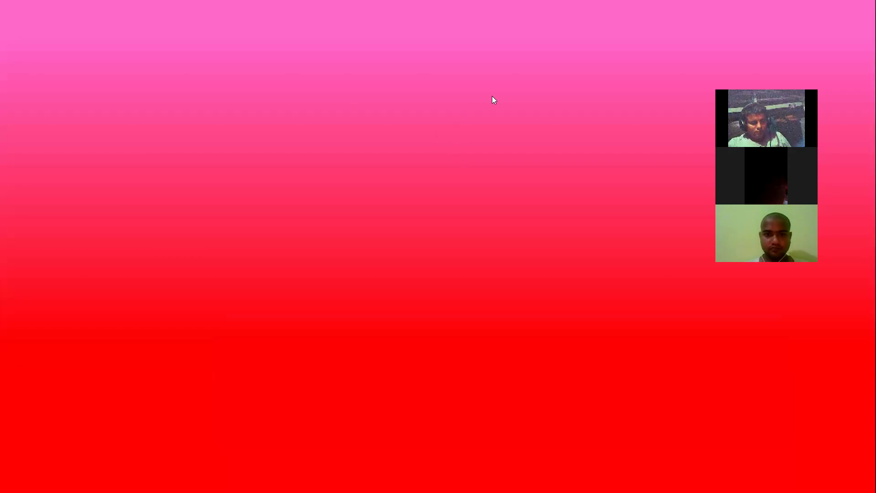
- Advance through the greeting and Ms Word training title slides to the topics slide
click(513, 76)
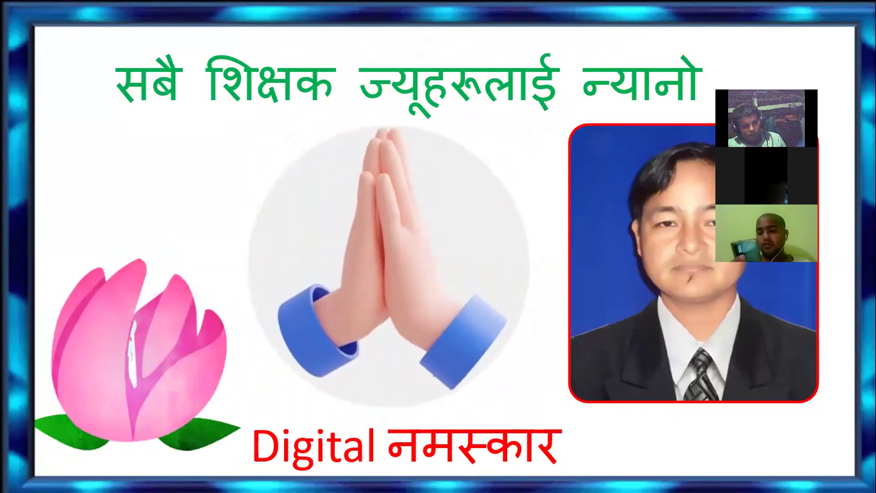
key(Right)
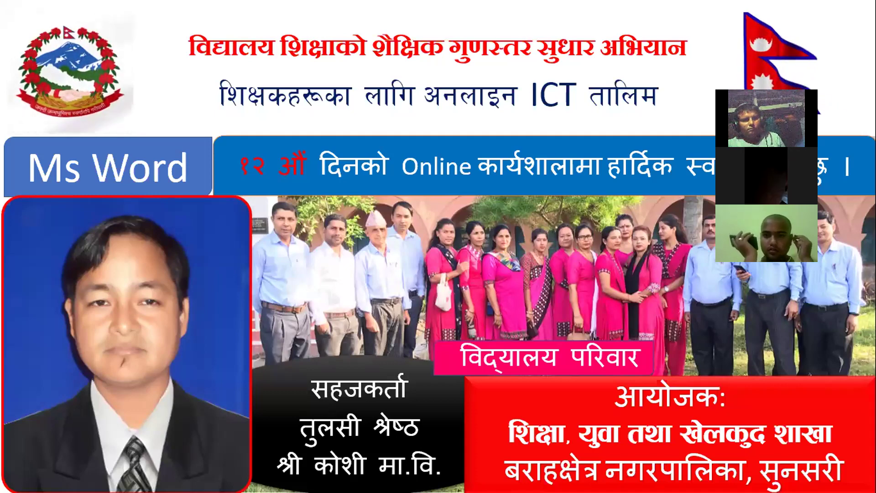
key(Right)
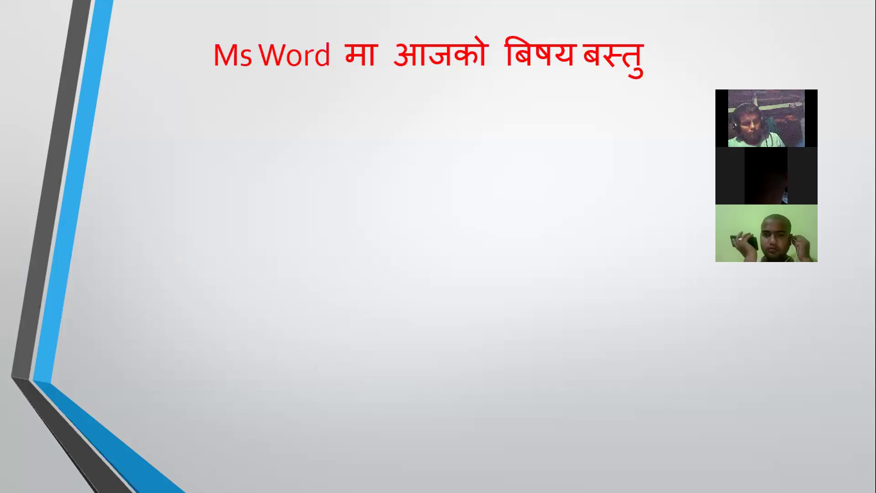
- Reveal the SmartArt, Header & Footer, Hyperlink and Page Number banners, then reach the SmartArt slide
key(Right)
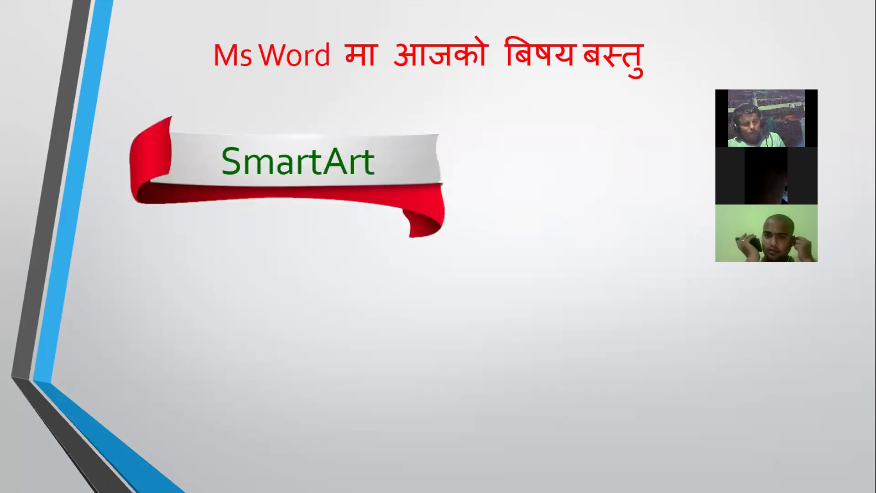
key(Right)
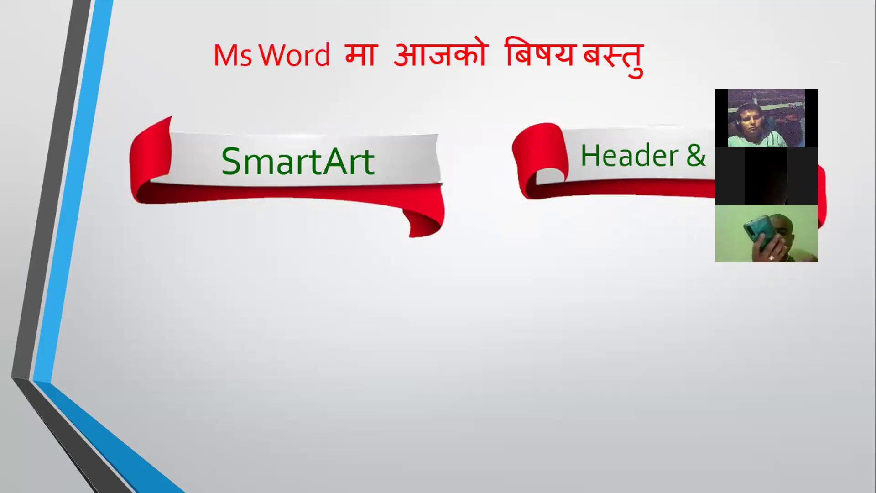
key(Right)
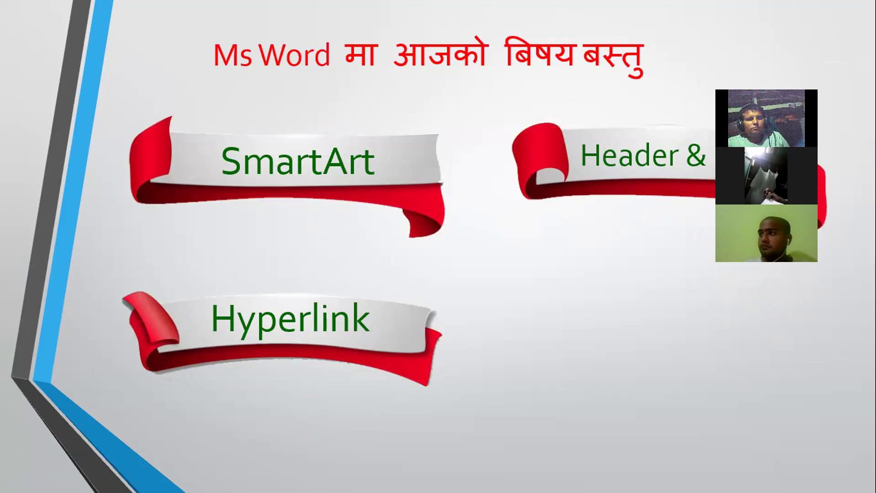
key(Right)
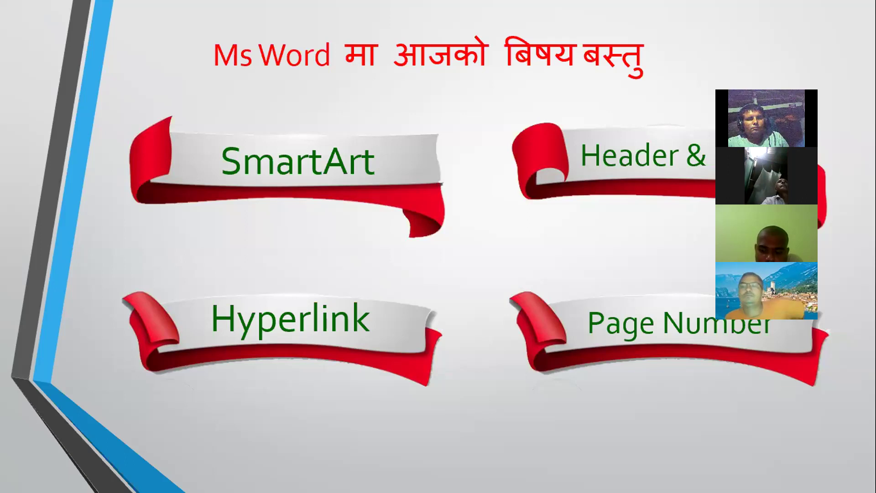
key(Right)
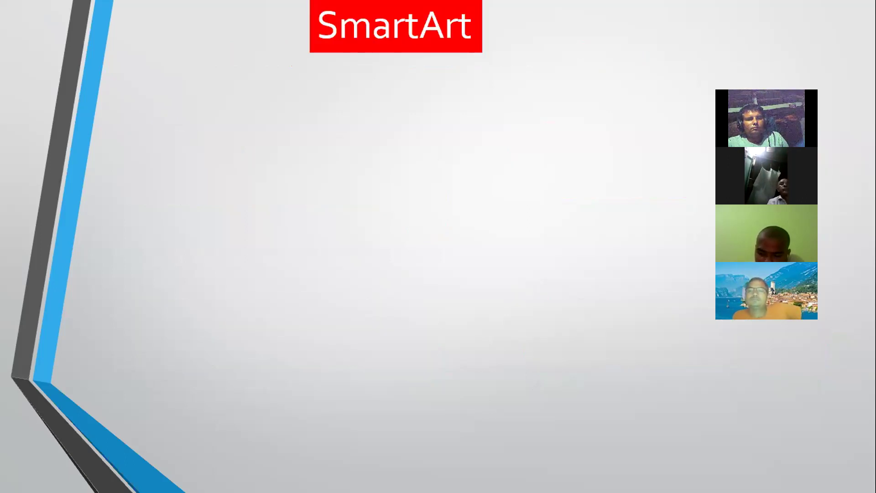
- Advance past the SmartArt gallery screenshot to the Link/ Hyperlink slide with the Butterfly Life Cycle
key(Right)
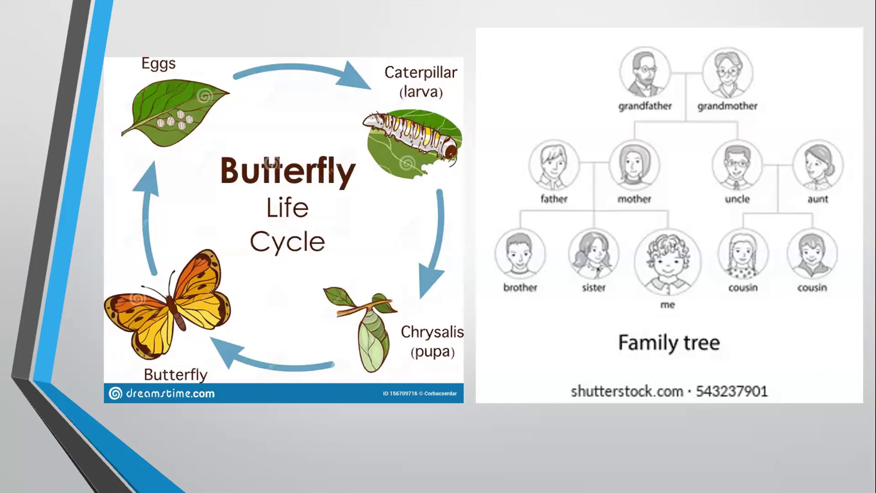
key(Right)
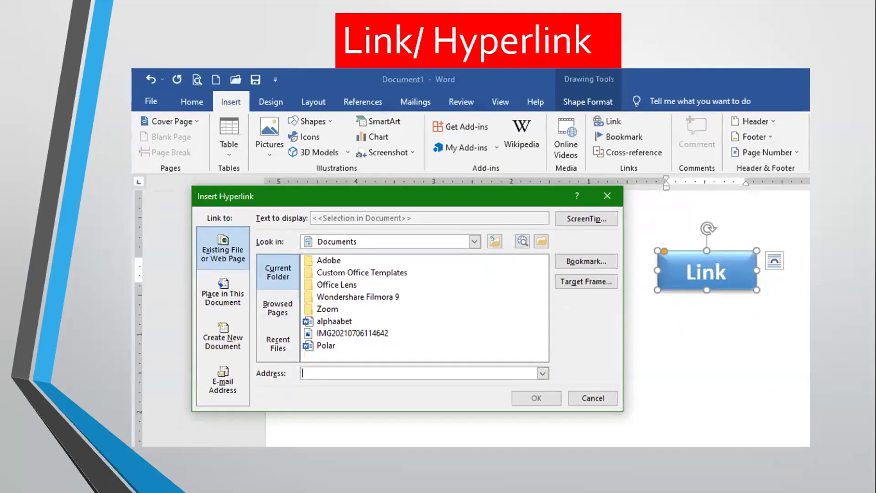
- Advance past the hyperlink highlight and remaining slides to the closing Thanks slide
key(Right)
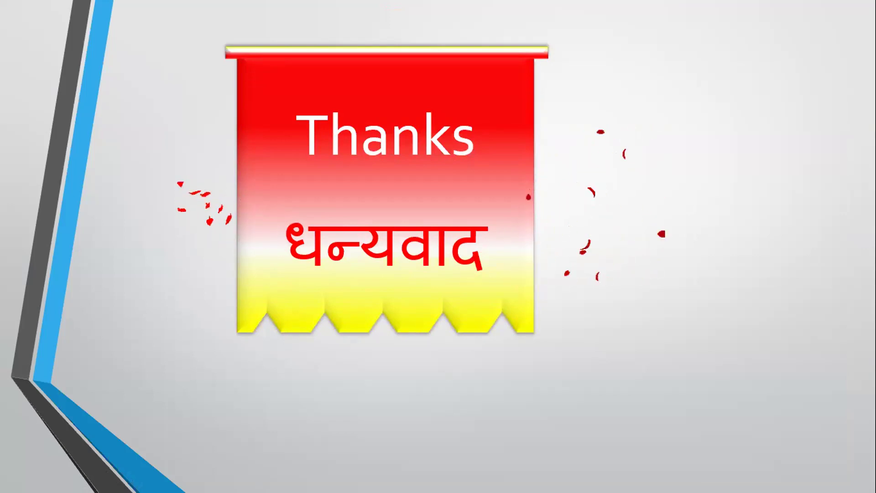
- End the slide show, minimize PowerPoint, and switch to the blank Word document
key(Escape)
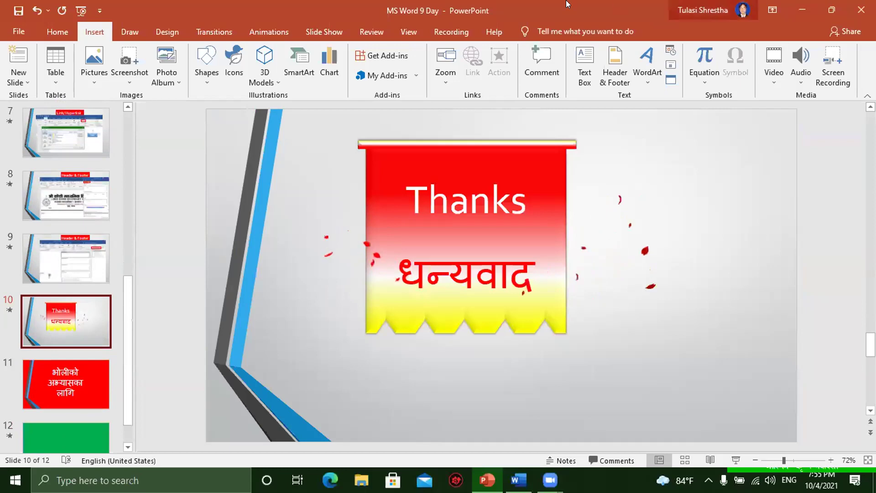
click(802, 9)
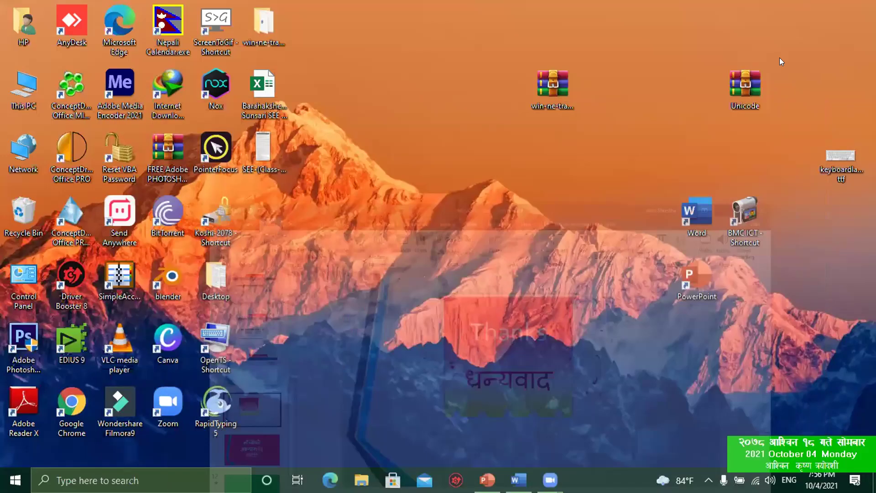
click(518, 480)
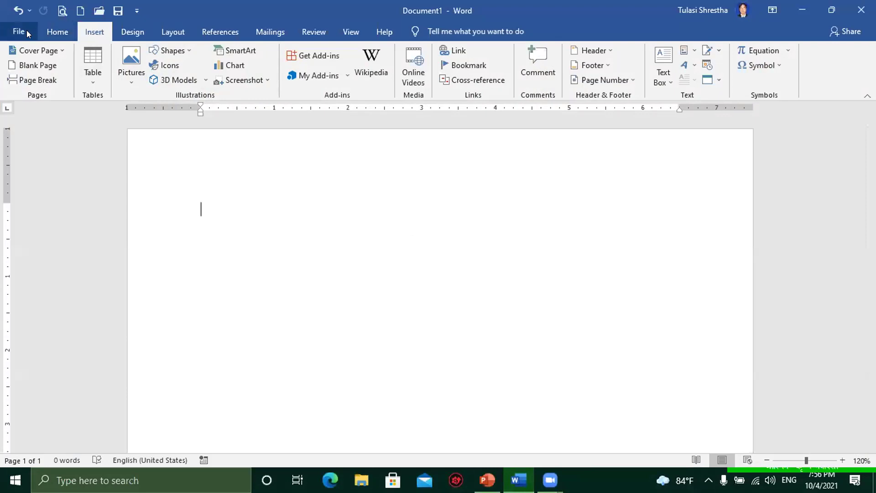
- Glance at the Home tab, then return to the Insert tab of blank Document1
click(53, 33)
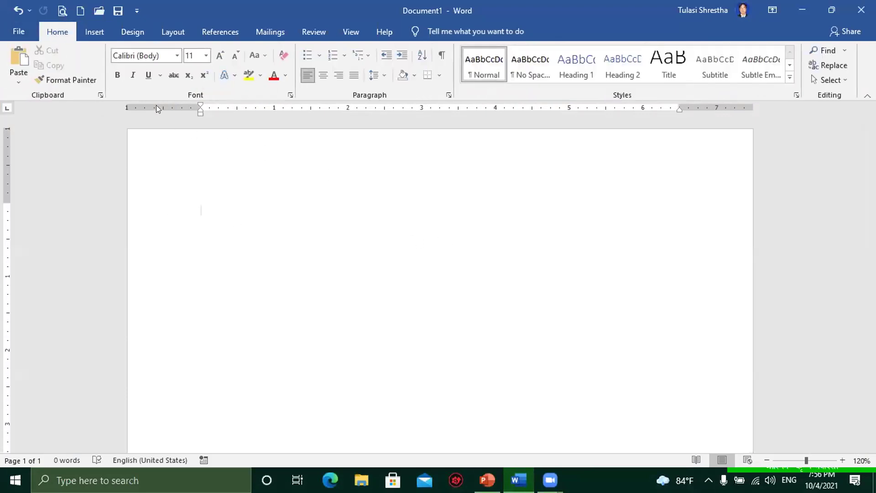
click(94, 28)
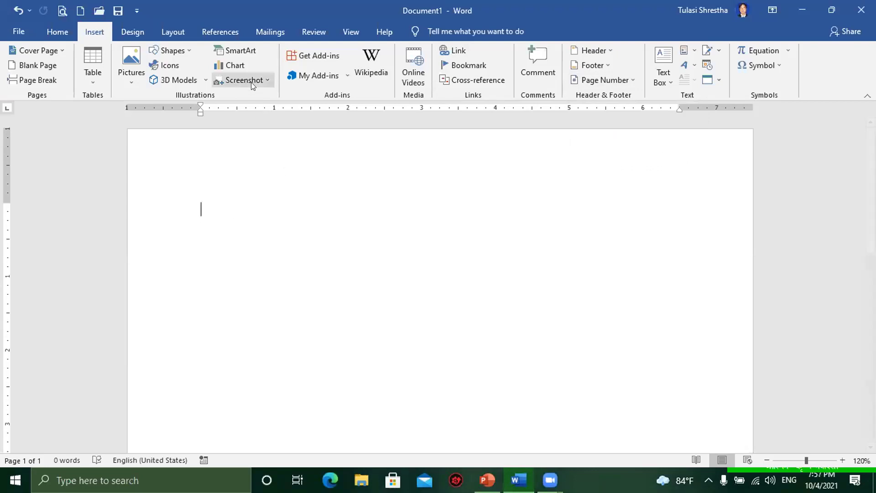
- Open the SmartArt chooser, move it over the page, and browse the List through Hierarchy layouts
click(239, 51)
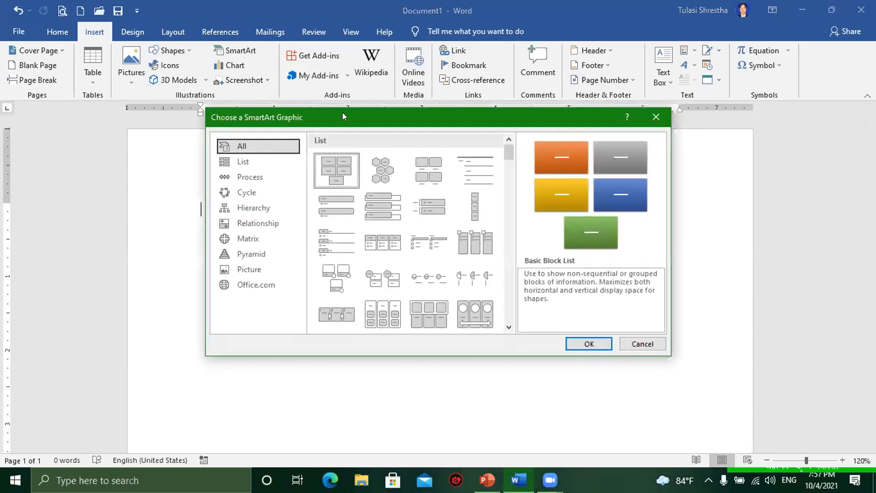
drag(340, 113, 310, 125)
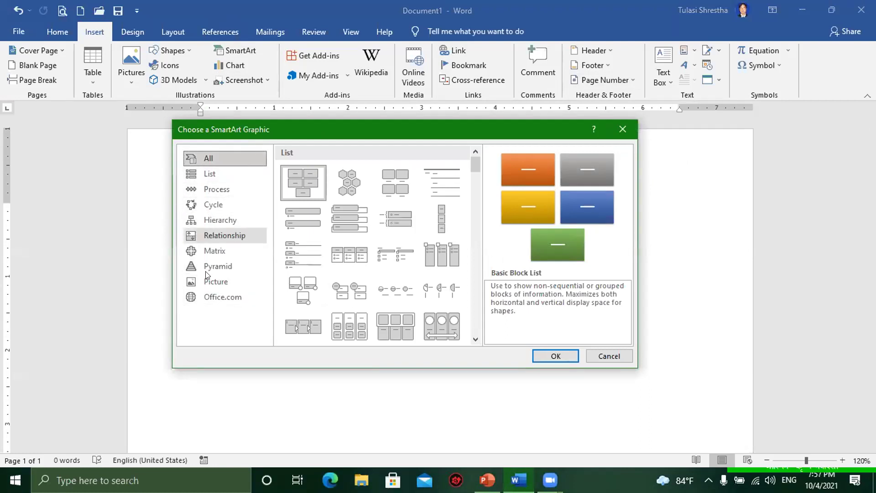
click(205, 174)
click(207, 187)
click(208, 206)
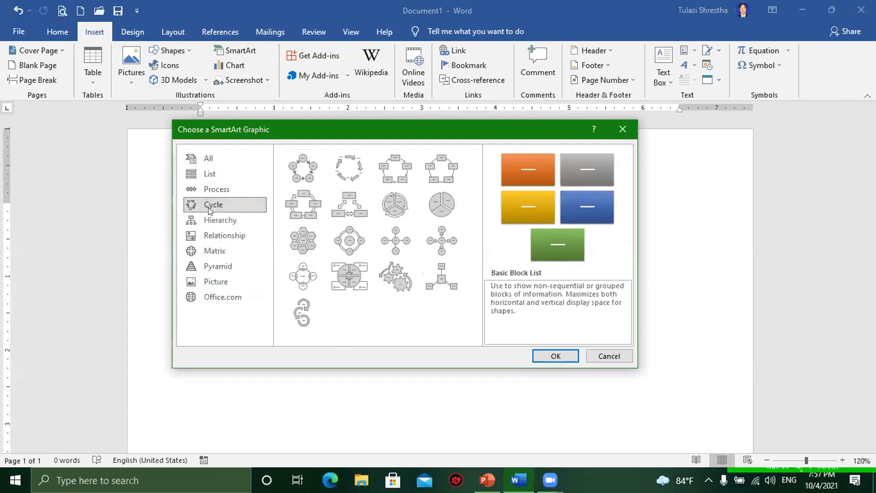
click(209, 220)
- Browse the Relationship, Matrix, Pyramid, Picture and Office.com layouts, then show the Cycle layouts
click(209, 236)
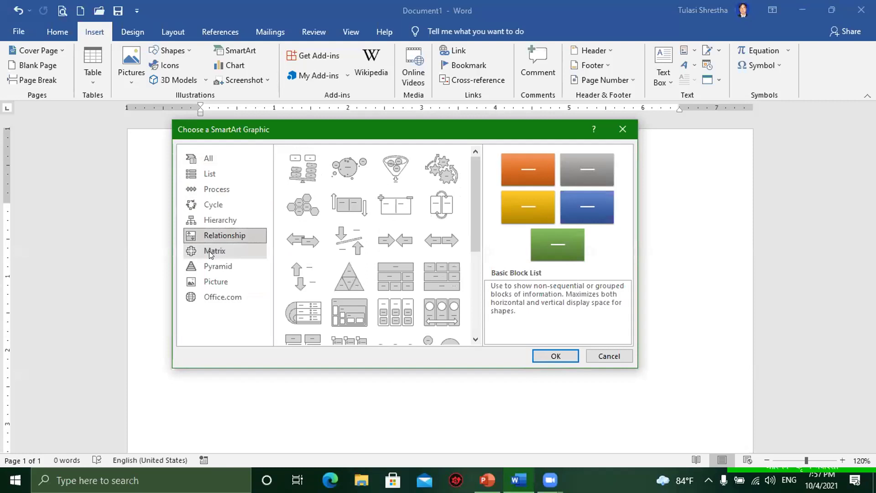
click(209, 251)
click(209, 268)
click(210, 281)
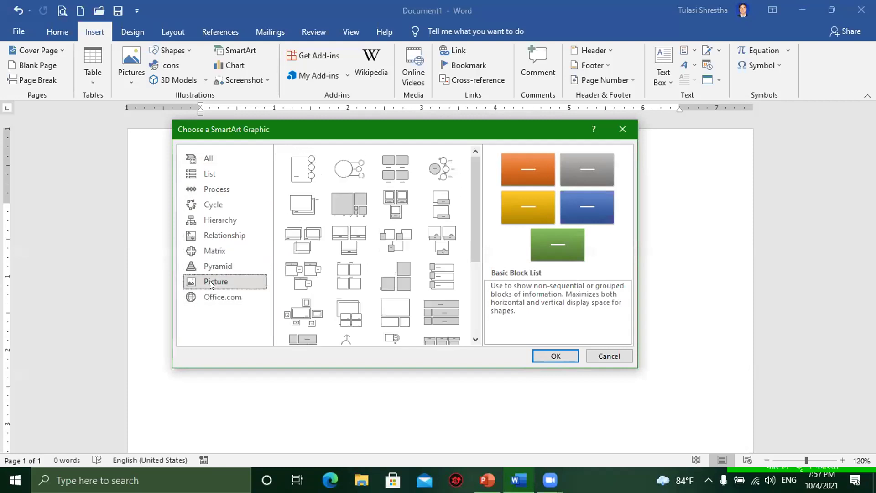
click(217, 297)
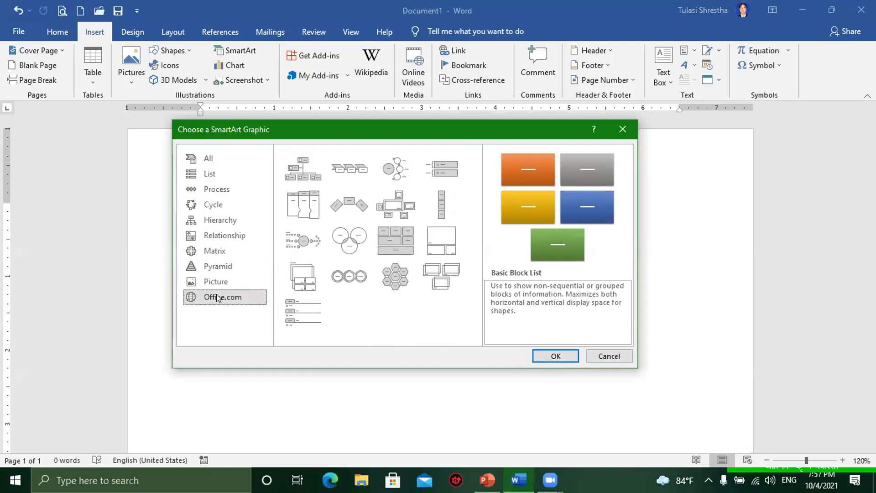
click(209, 160)
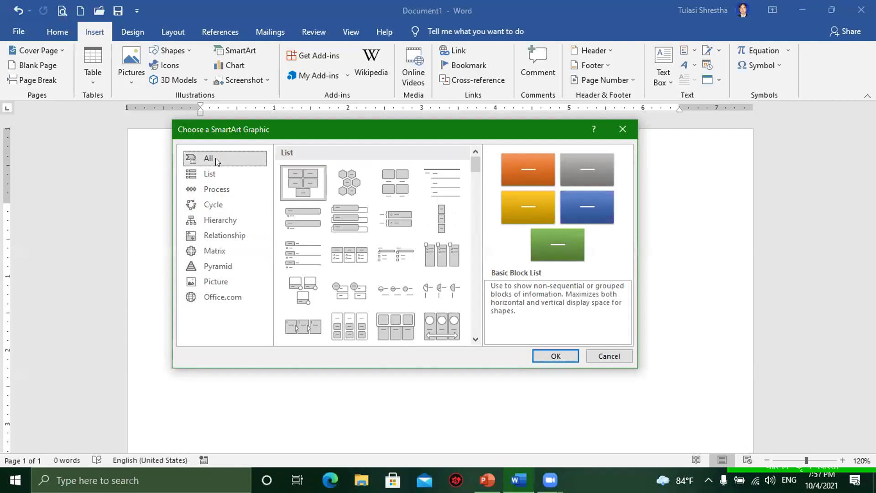
mouse_move(475, 166)
mouse_down()
mouse_move(476, 188)
mouse_move(477, 167)
mouse_up()
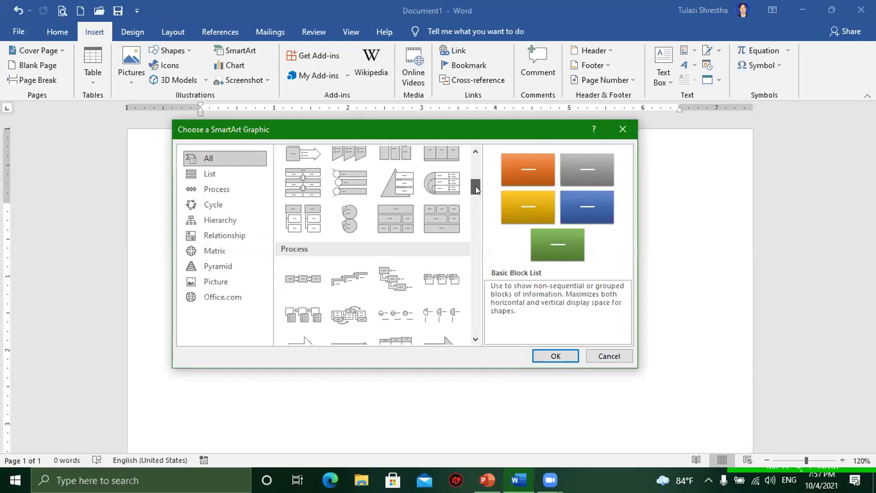
click(225, 206)
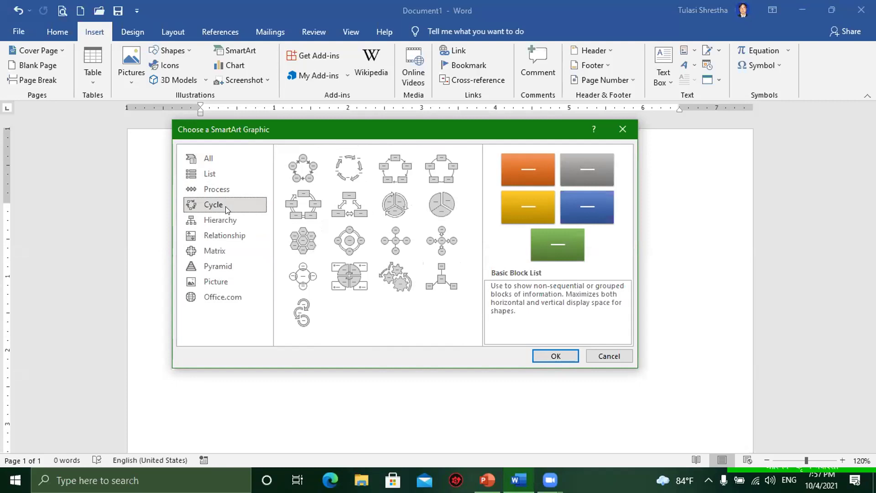
- Insert the Diverging Radial layout: a centre circle with four surrounding [Text] circles
click(444, 245)
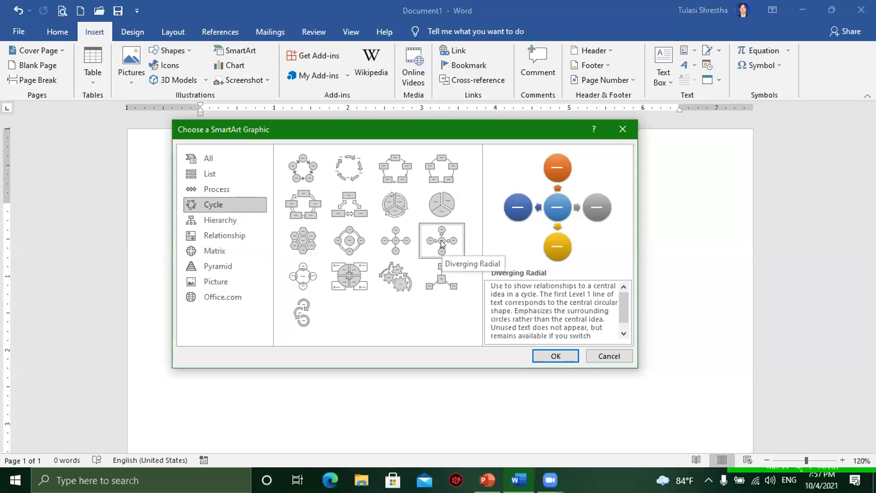
click(441, 240)
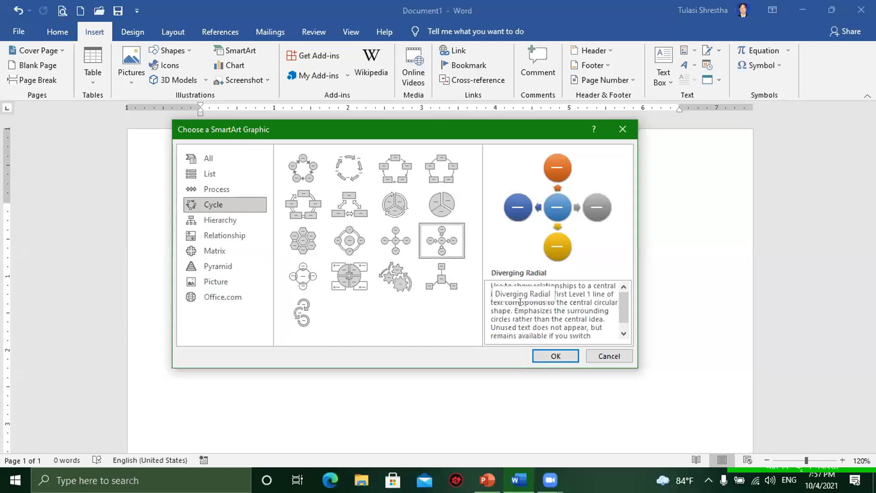
click(552, 356)
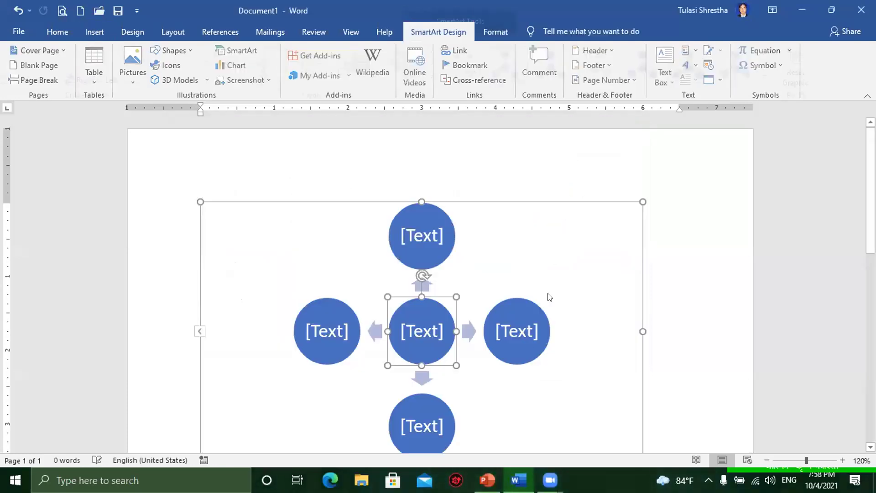
click(553, 201)
key(ctrl+z)
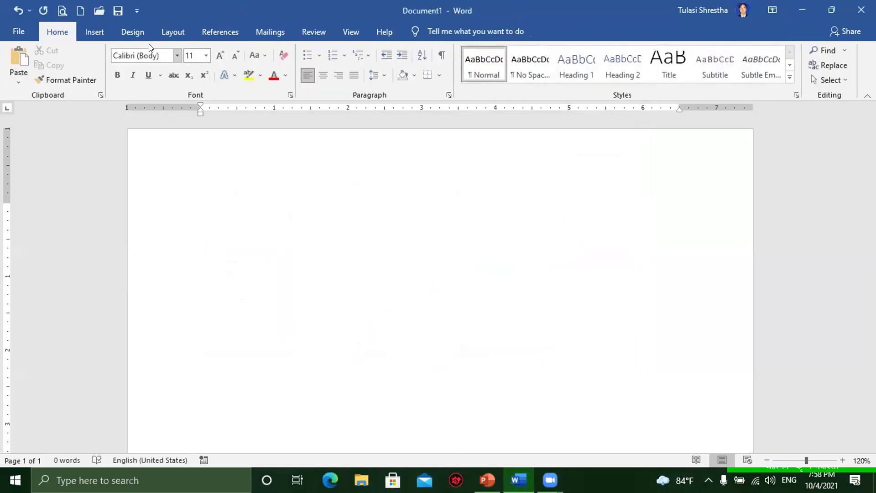
click(95, 31)
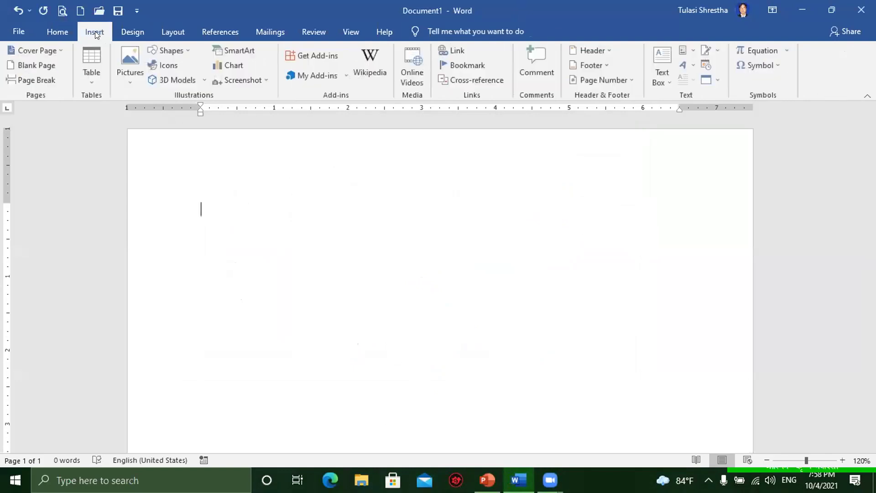
click(249, 52)
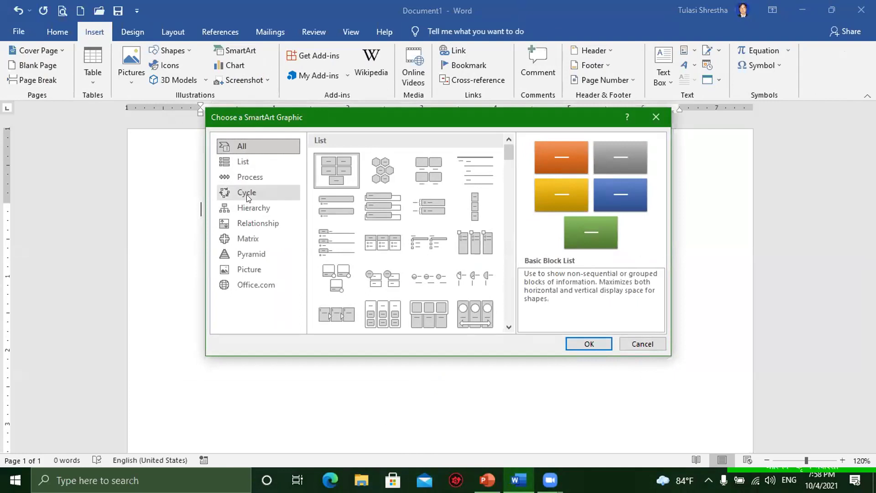
click(247, 196)
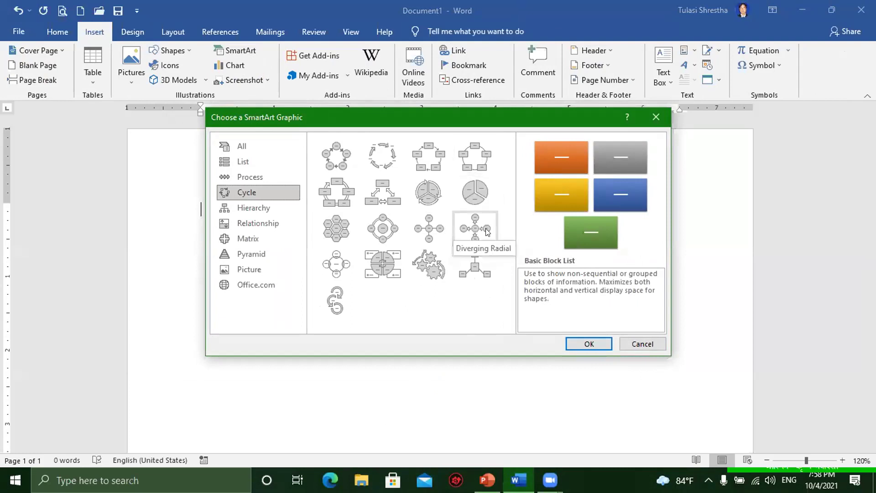
click(487, 232)
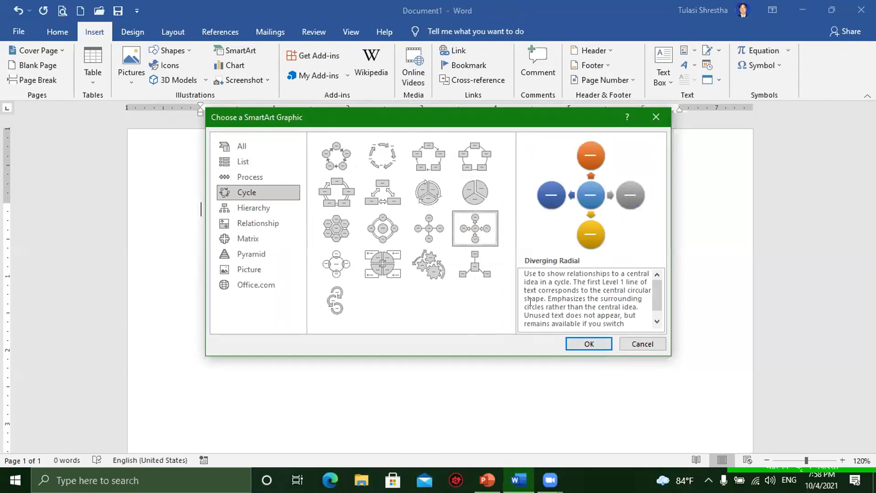
click(589, 344)
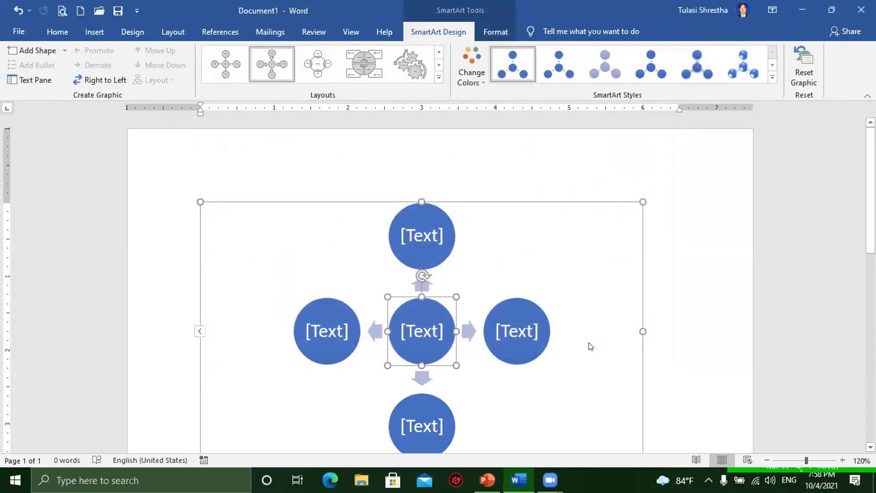
- Recolour the radial graphic with the Dark 1 Outline scheme and place the cursor in the centre circle
scroll(589, 344, down, 2)
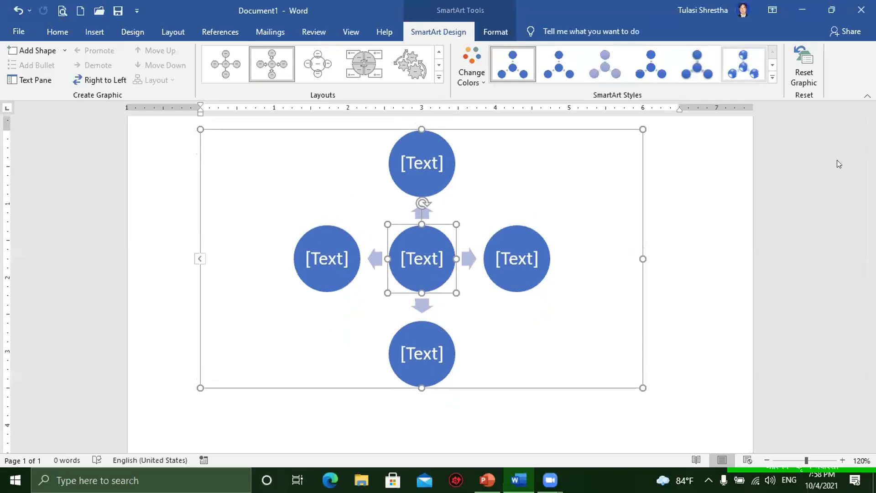
click(772, 78)
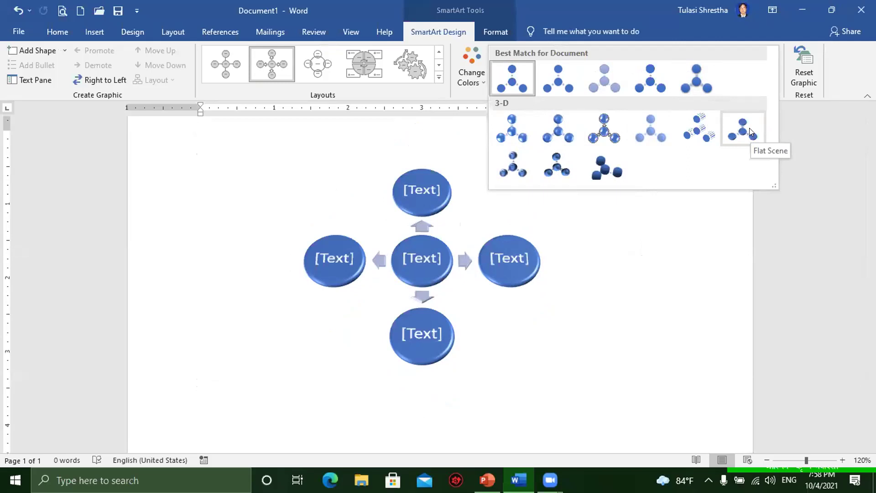
click(473, 63)
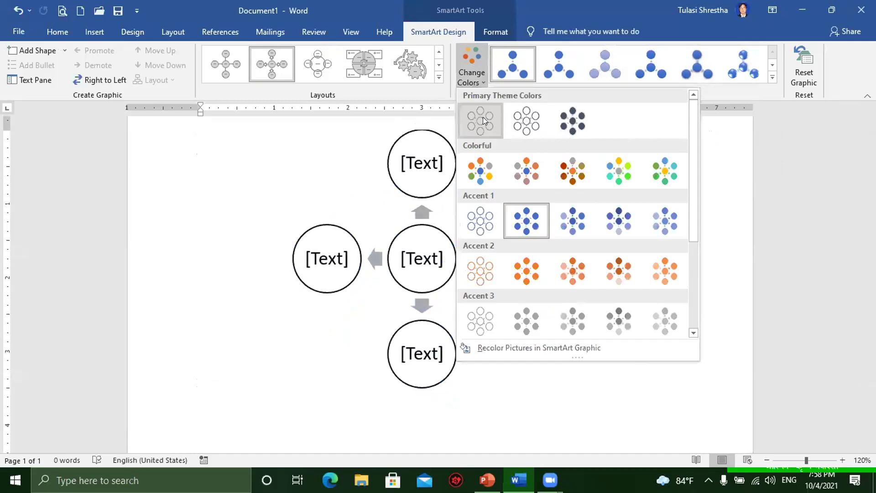
click(482, 119)
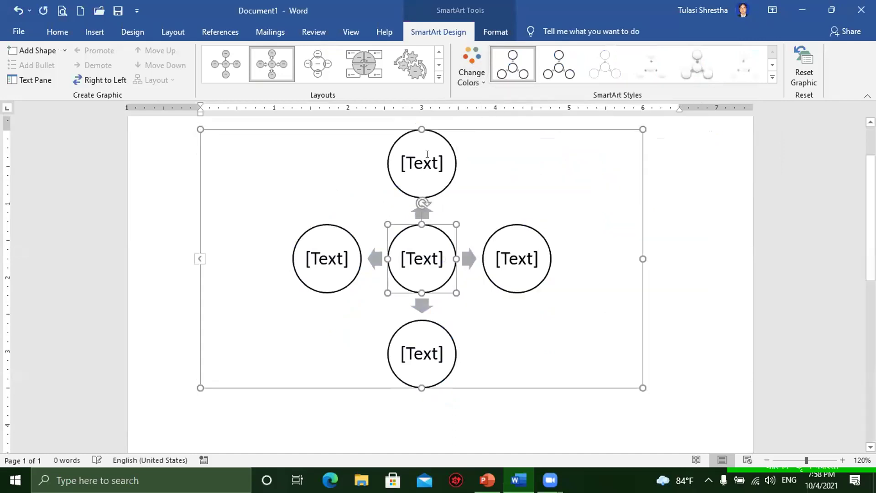
click(419, 256)
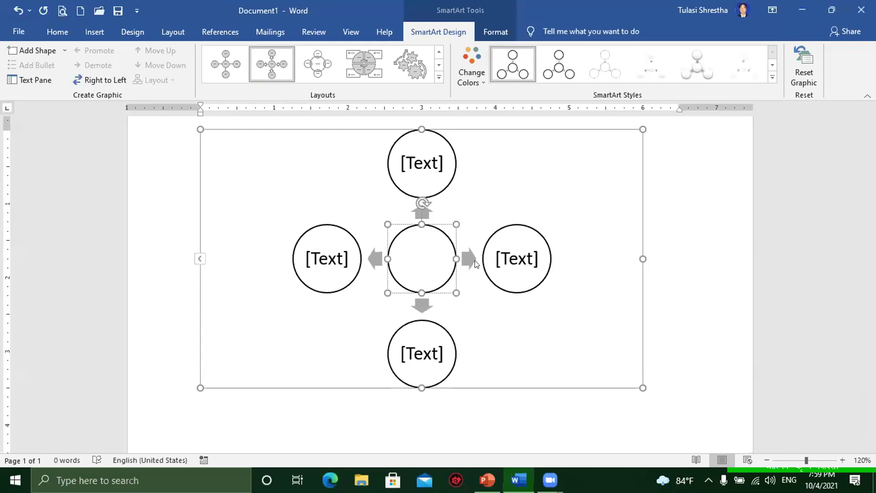
- Switch input to Nepali and type क in the centre circle
text(S)
key(BackSpace)
key(super+space)
text(क)
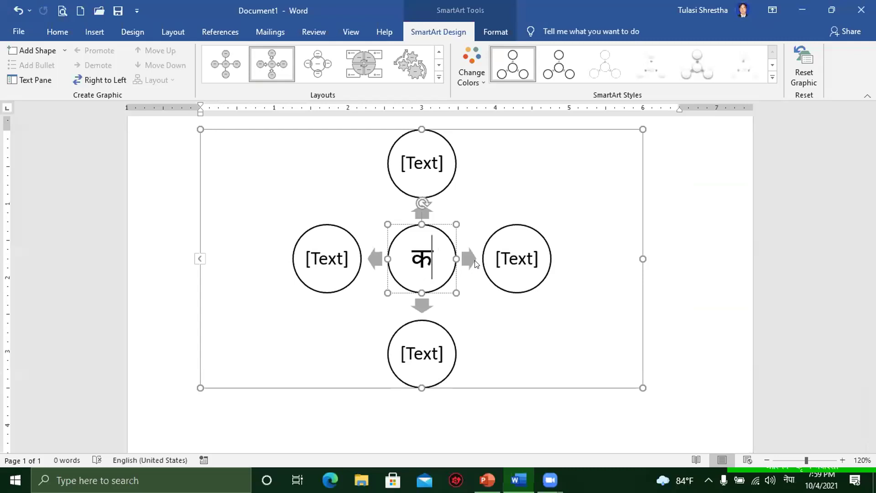
- Label the outer circles ल top, म right, प bottom and ज left, then select the graphic
click(419, 173)
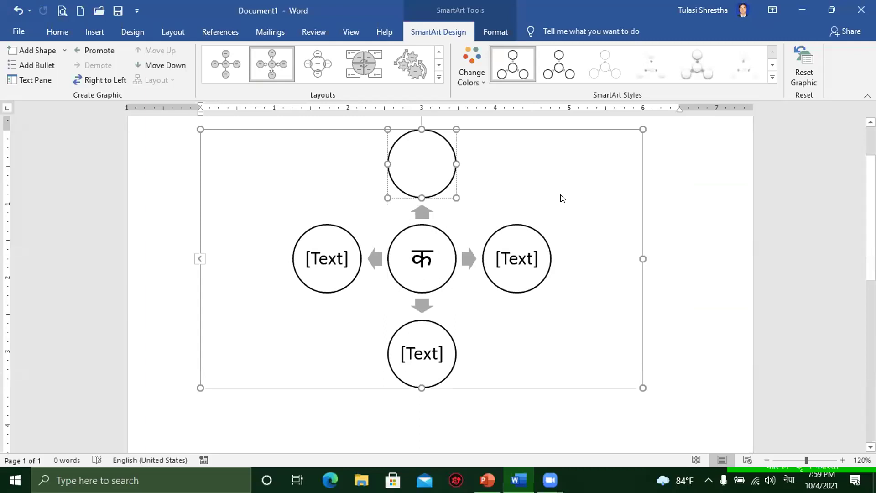
text(ल)
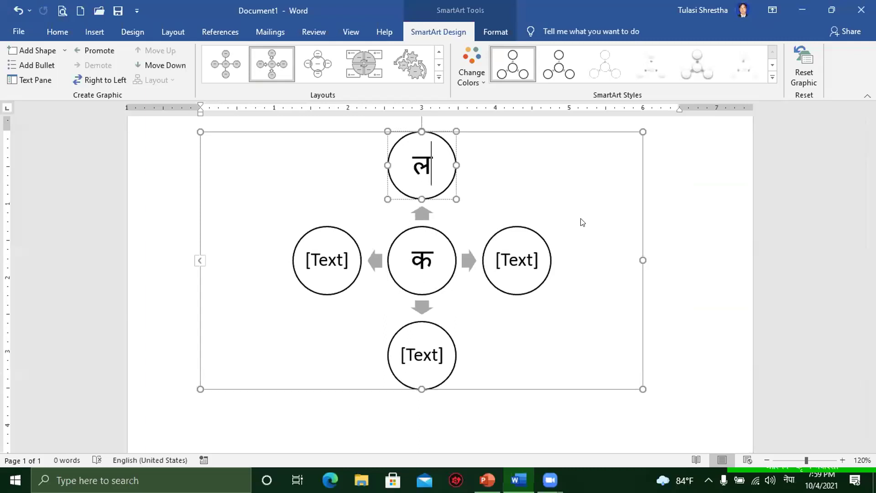
click(538, 262)
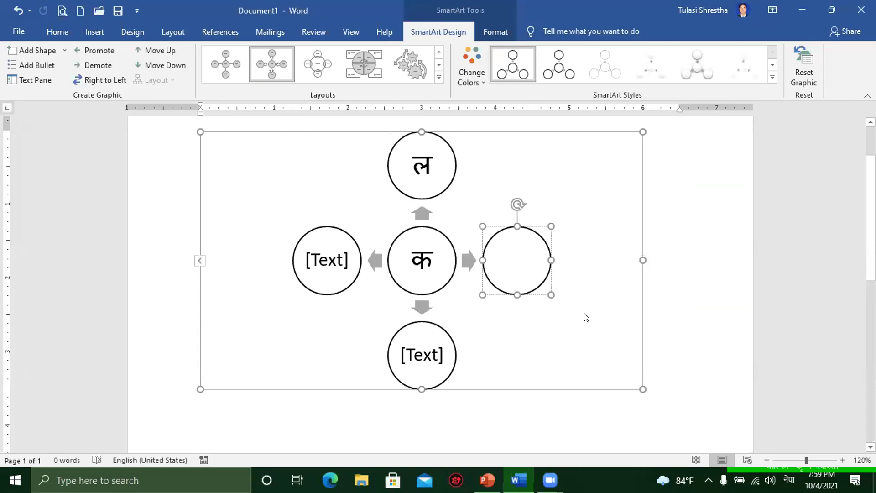
text(म)
click(418, 349)
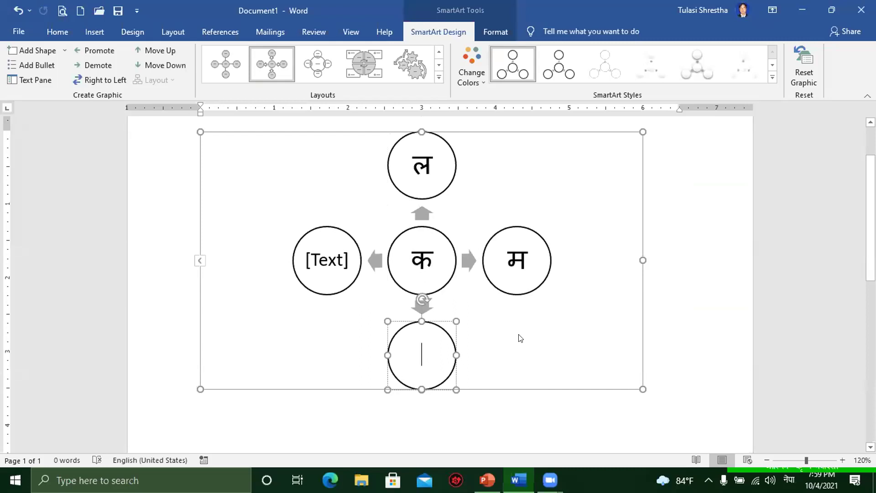
text(प)
click(327, 262)
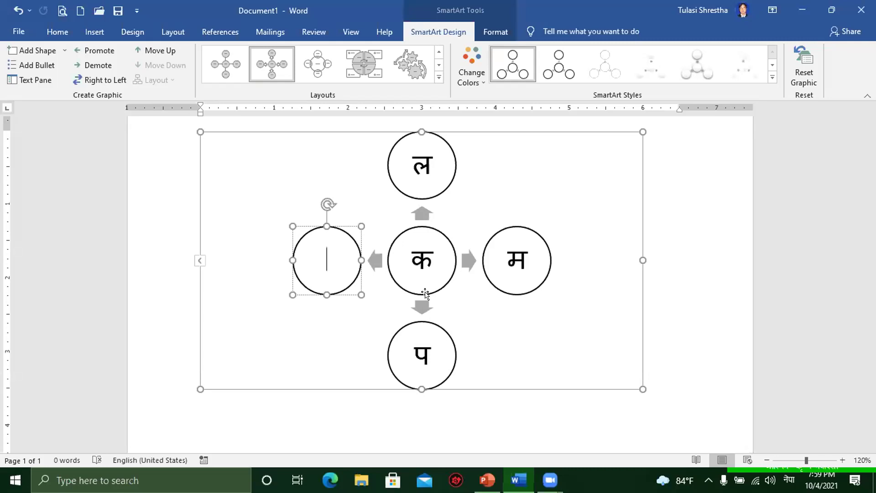
text(ज)
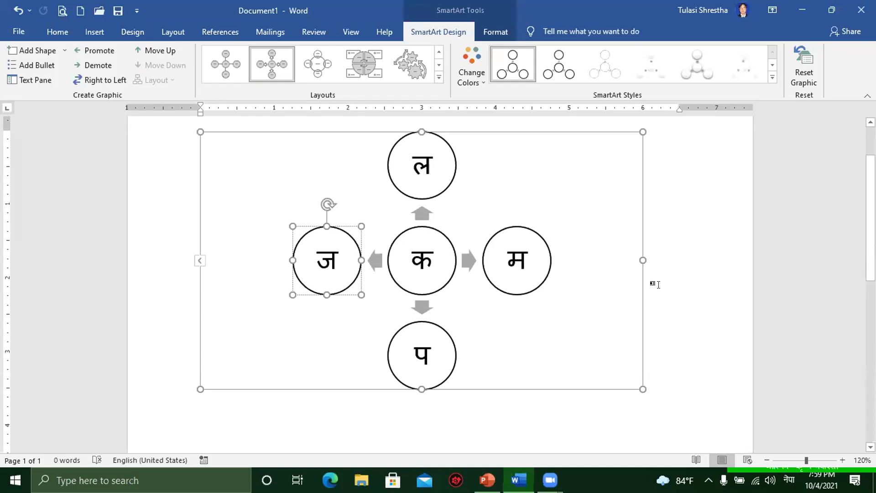
click(595, 387)
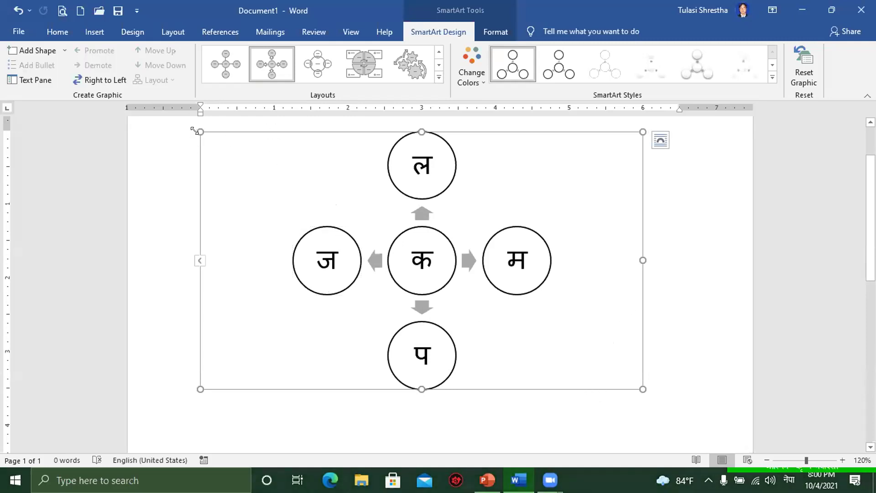
- Shrink the Nepali letter graphic from two corners and set its wrapping to In Front of Text
drag(194, 131, 251, 198)
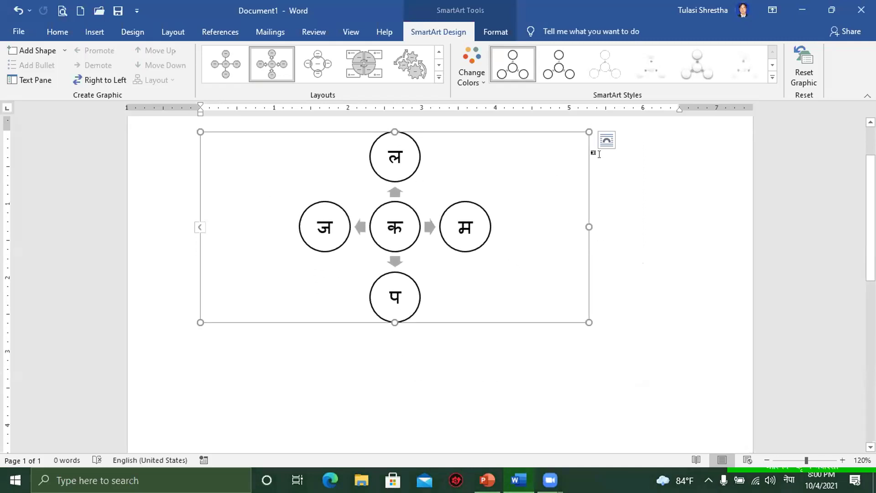
drag(589, 132, 440, 166)
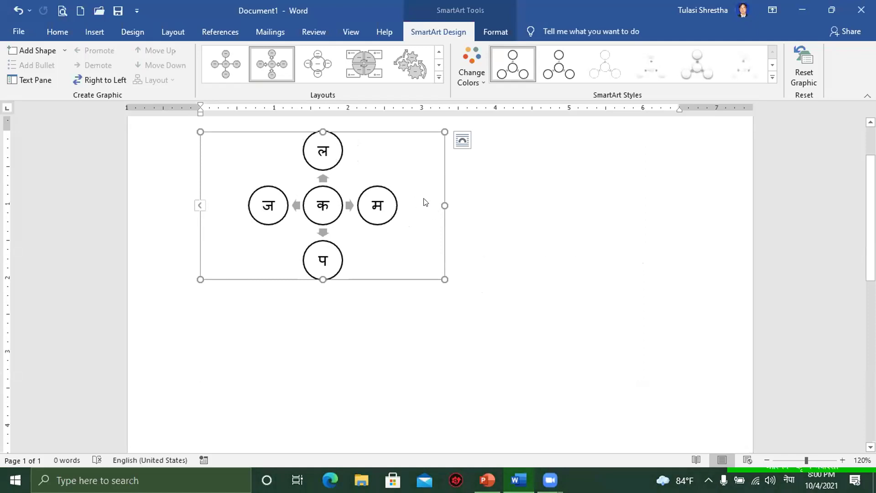
click(494, 28)
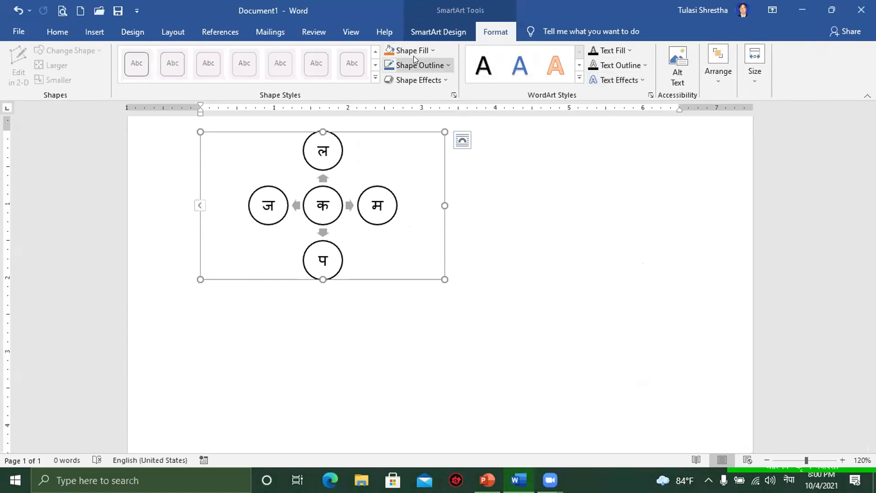
click(461, 142)
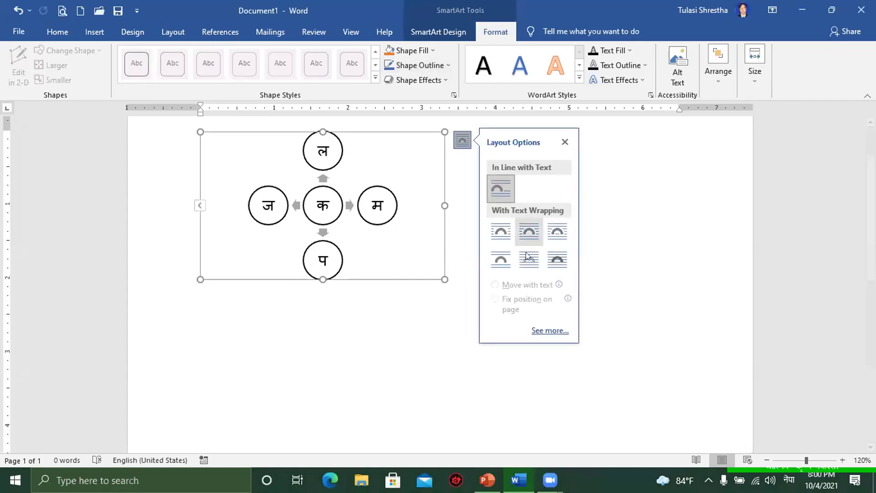
click(557, 264)
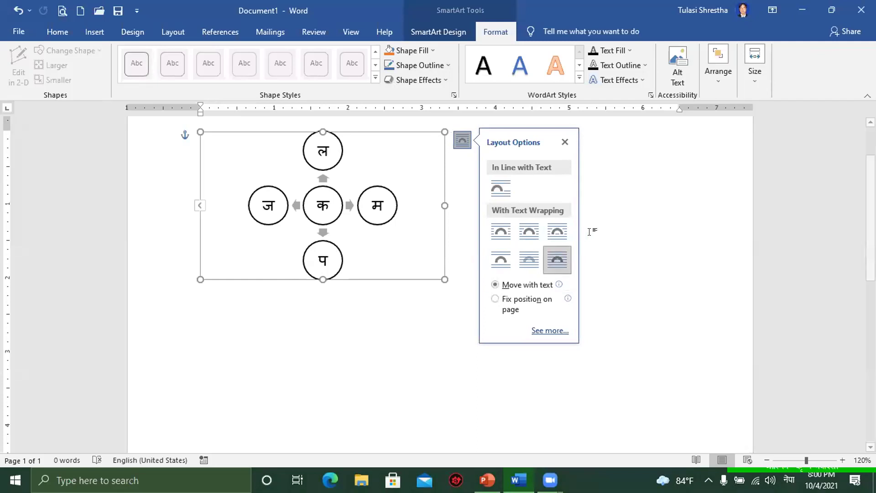
click(457, 268)
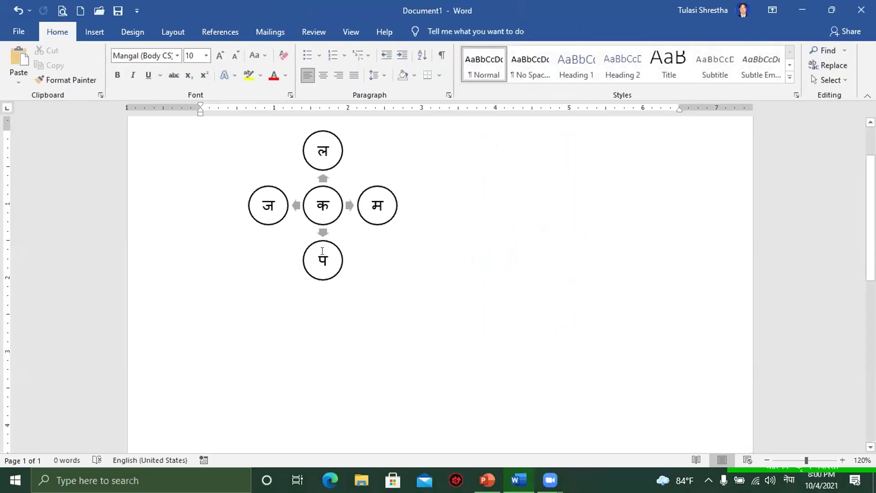
- Move the letter graphic lower right, undo a trial reshape of the प circle, and select ल
click(269, 141)
drag(270, 141, 363, 197)
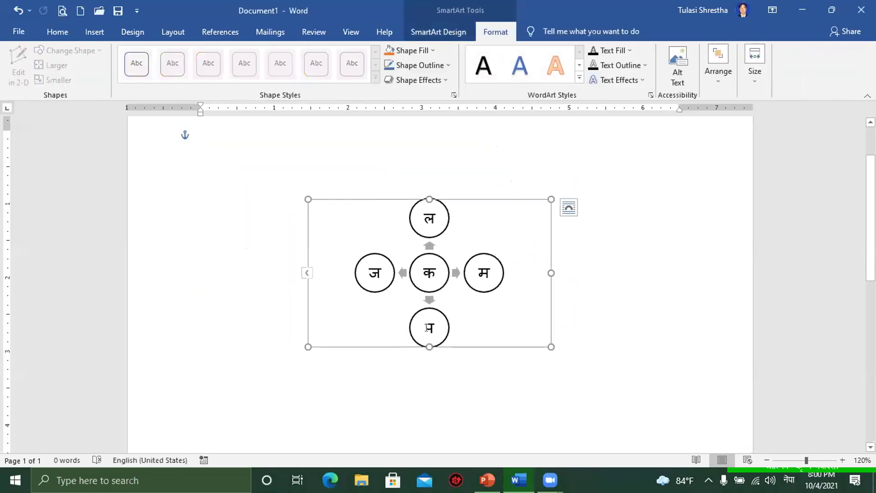
click(442, 325)
drag(441, 324, 461, 315)
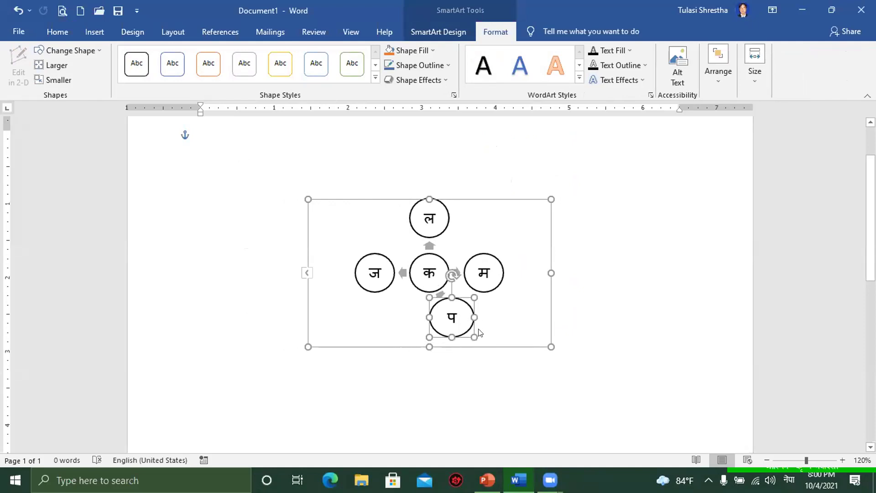
key(ctrl+z)
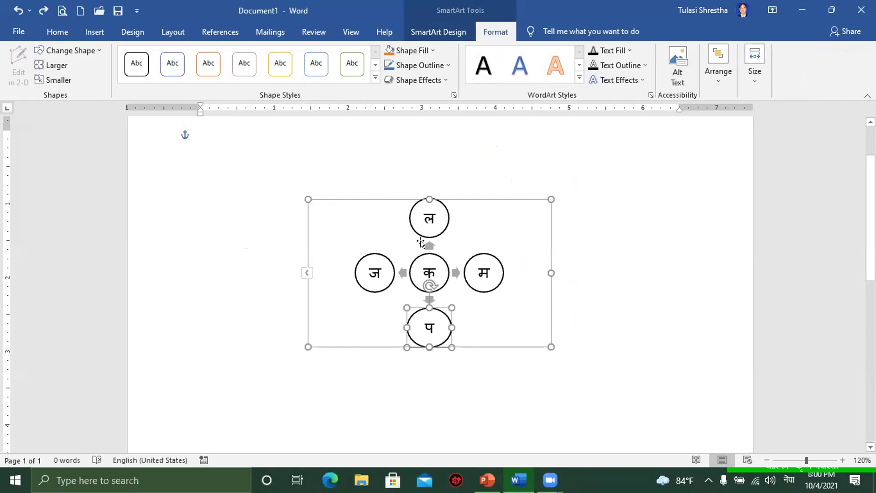
click(442, 222)
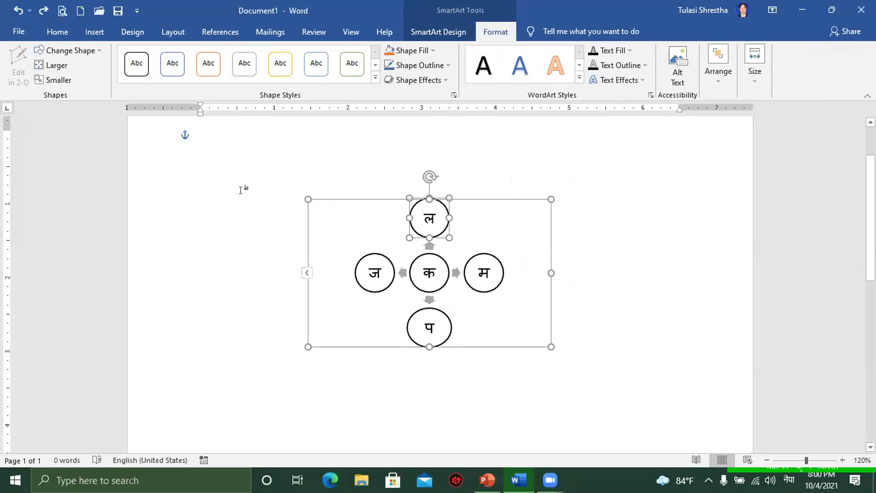
click(441, 31)
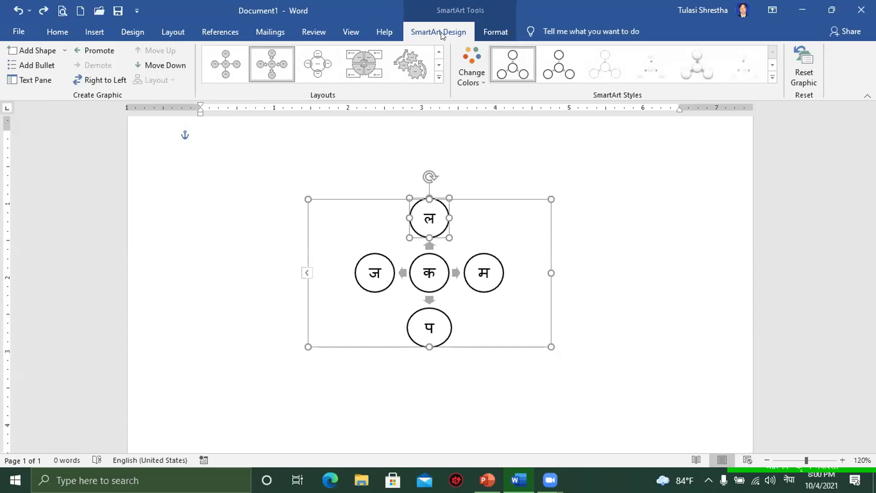
- Add a new outer circle between ल and म, label it भ, and raise the graphic slightly
click(26, 52)
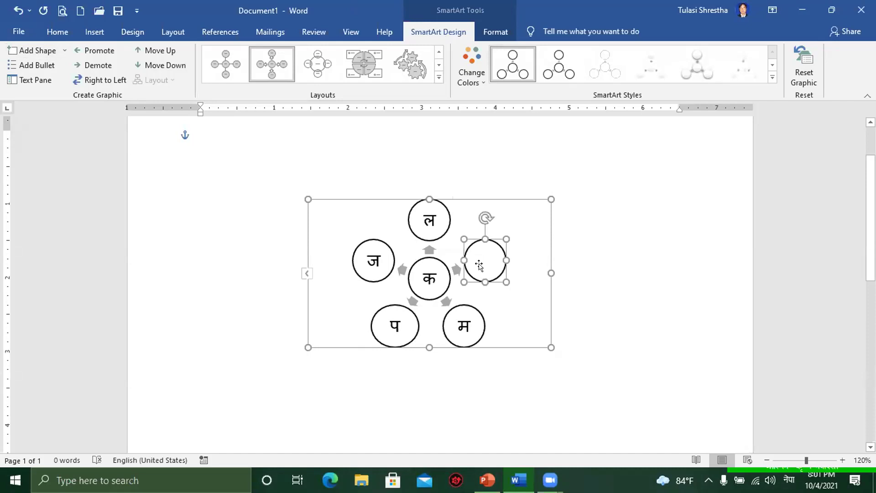
right_click(479, 265)
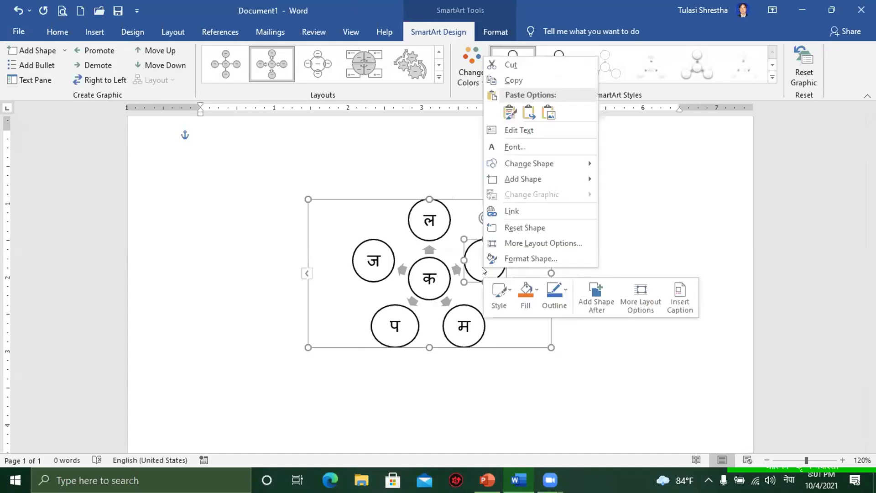
click(510, 132)
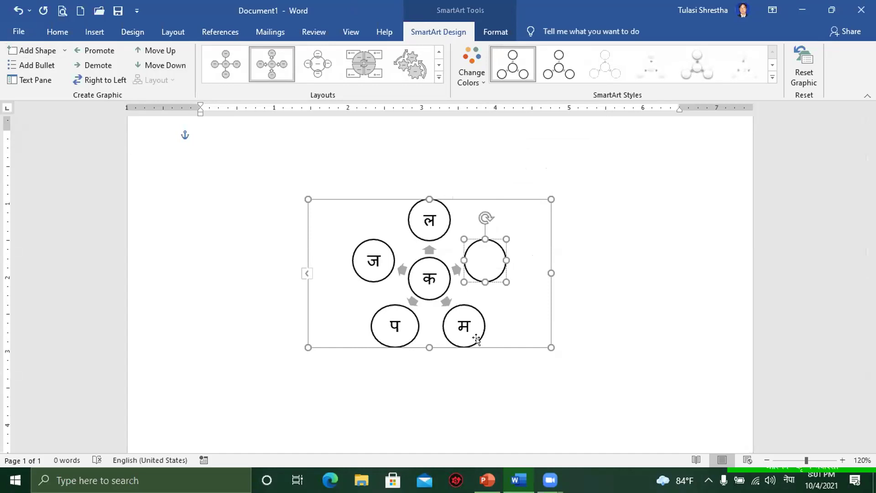
text(भ)
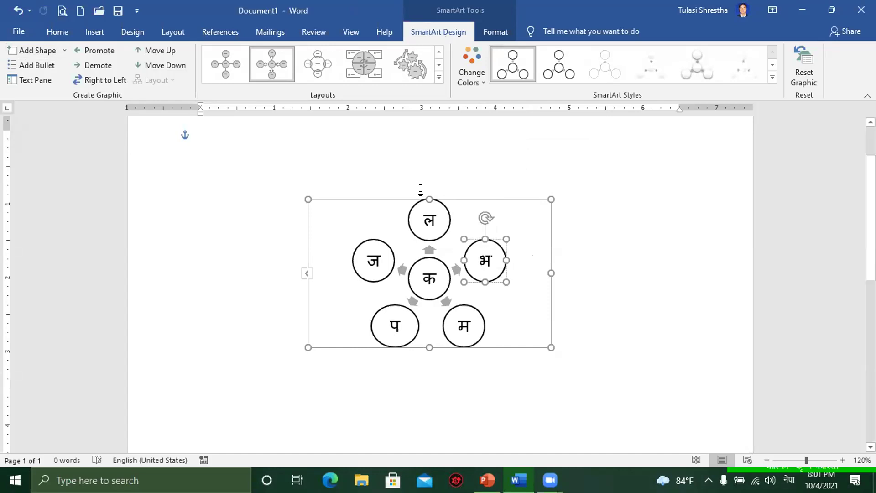
click(586, 244)
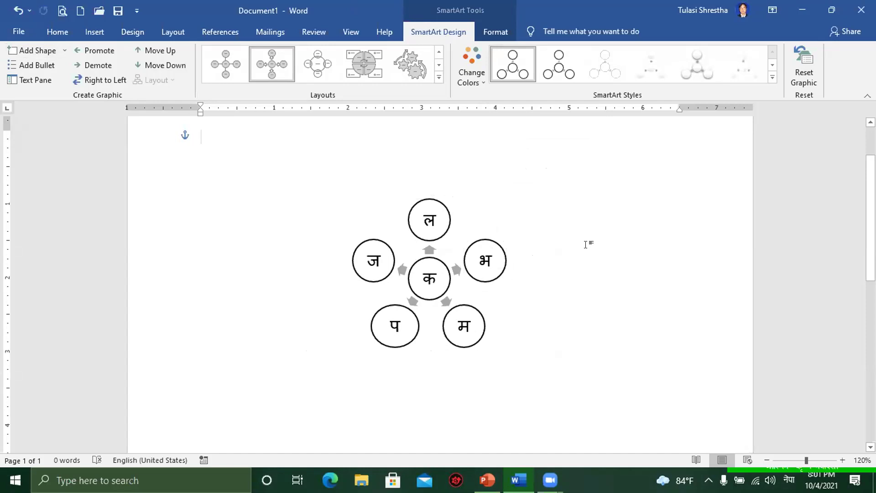
click(443, 222)
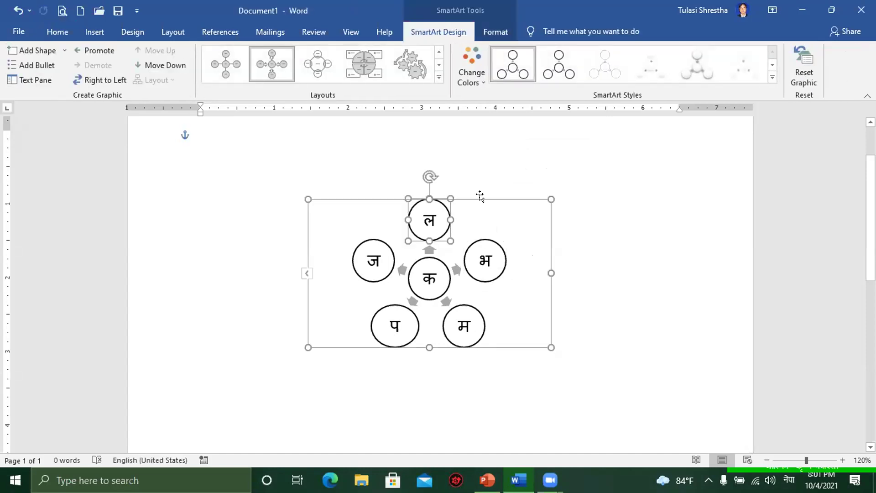
drag(480, 196, 476, 165)
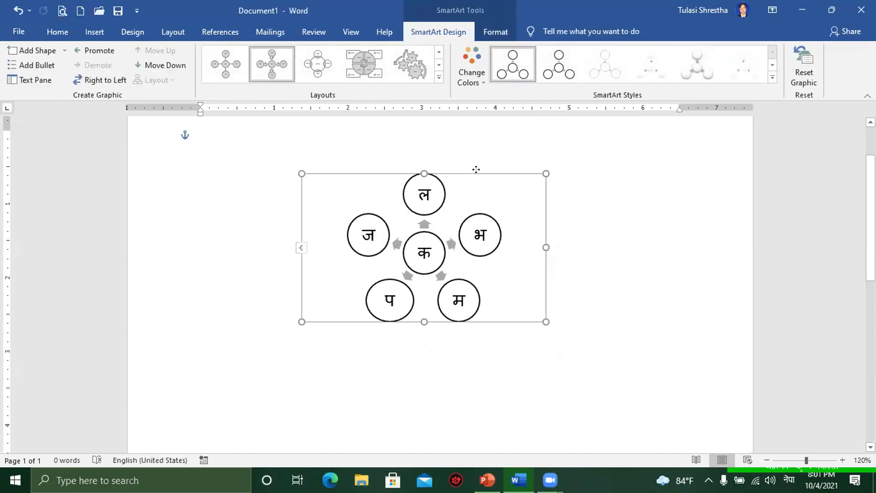
- Apply the green, teal and yellow Colorful scheme and a glossy 3-D SmartArt style
click(465, 78)
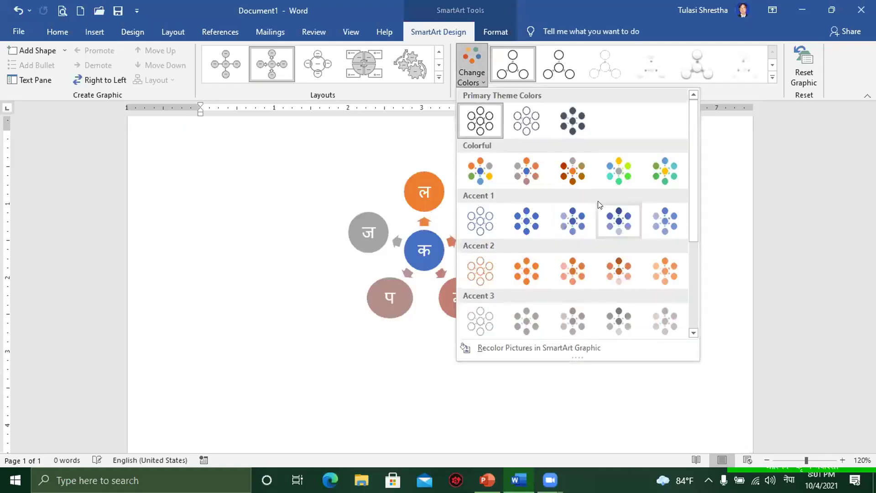
click(660, 171)
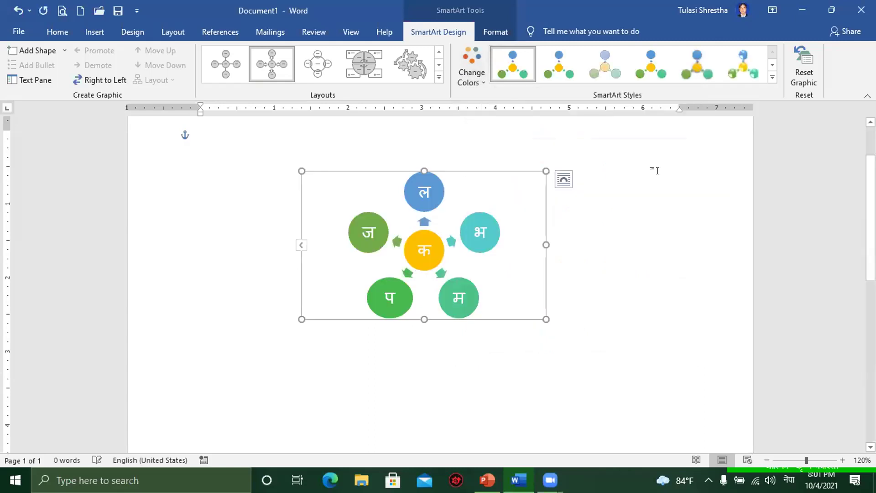
click(772, 77)
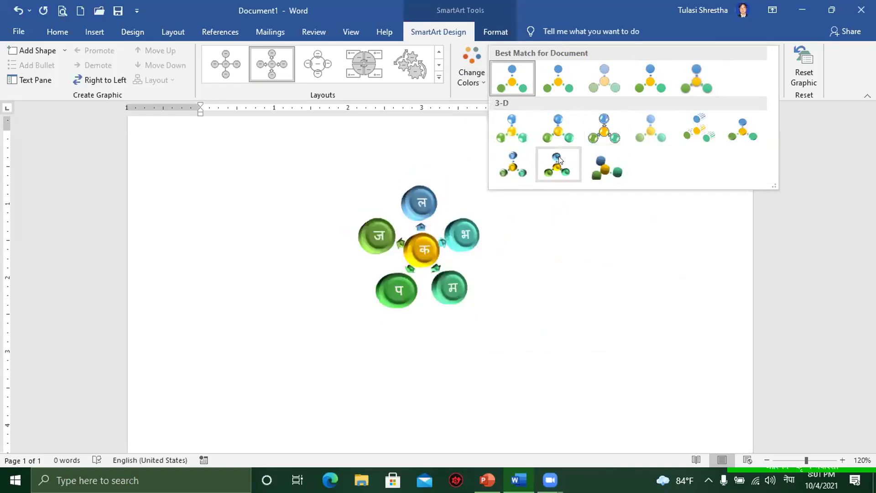
click(559, 124)
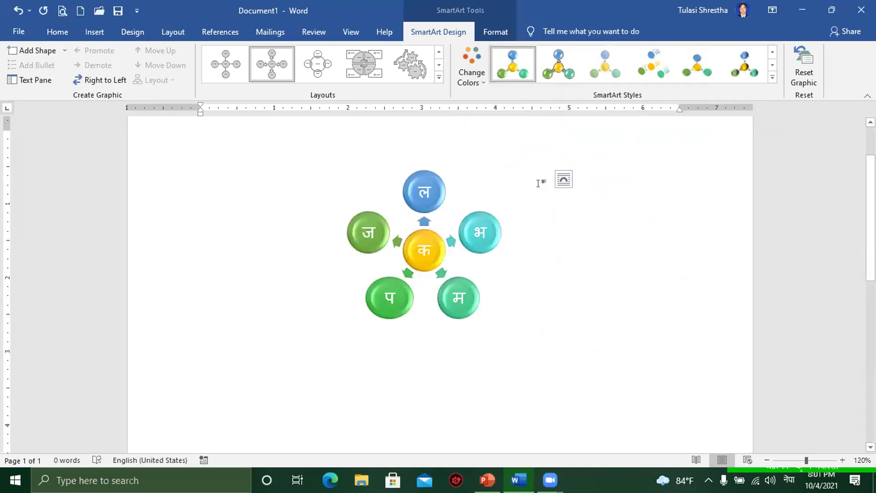
click(607, 267)
- Drag the letter graphic toward the right-hand side of the page
click(454, 302)
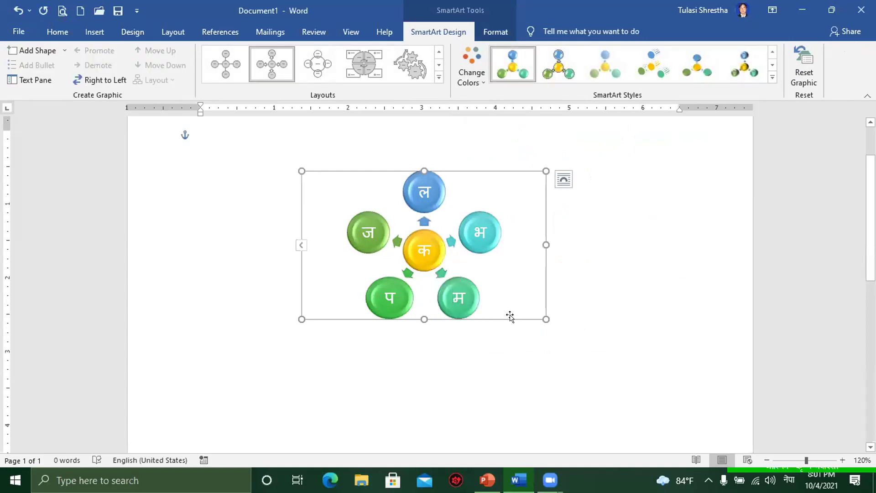
drag(510, 319, 671, 283)
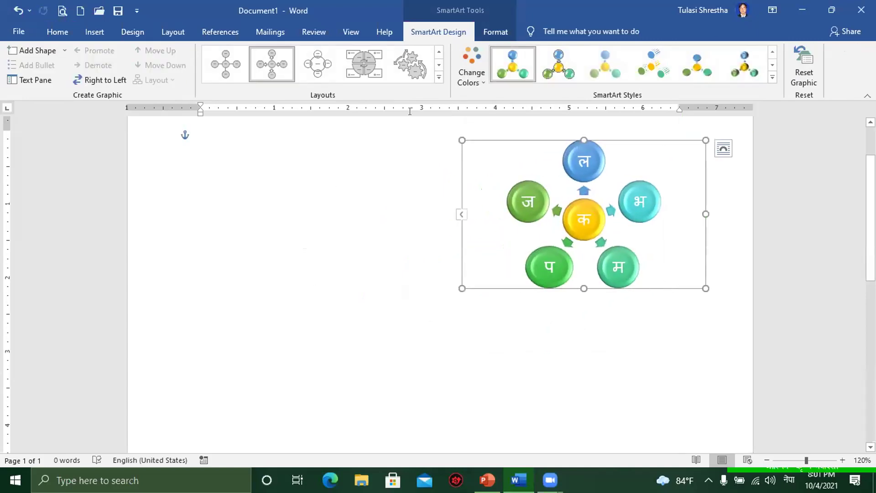
click(438, 78)
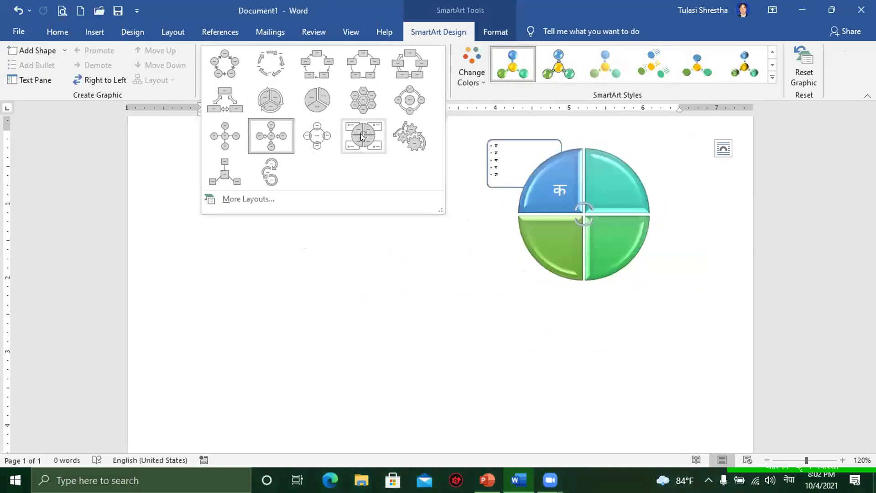
- Keep the Multidirectional Cycle layout on the letter graphic and return to the document body
click(253, 138)
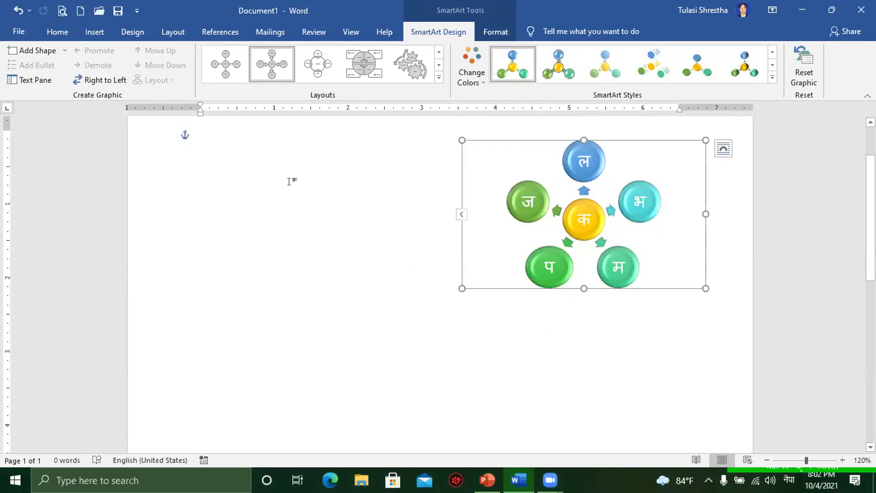
click(288, 181)
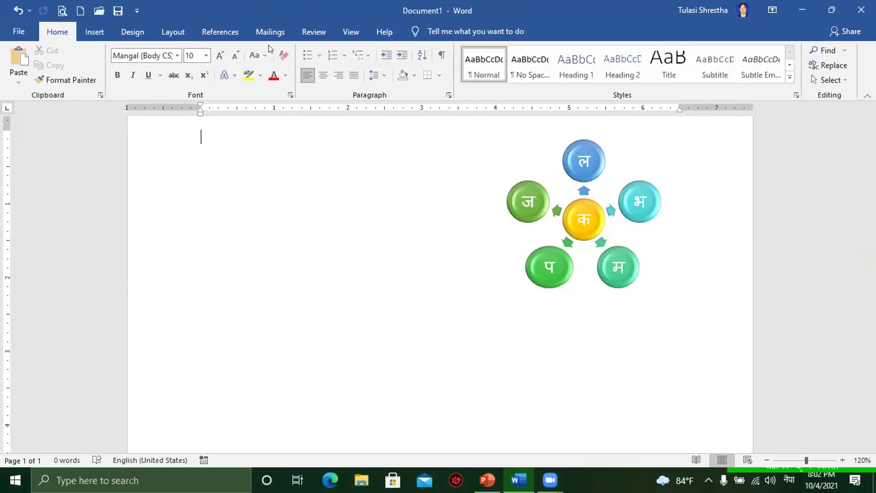
click(99, 32)
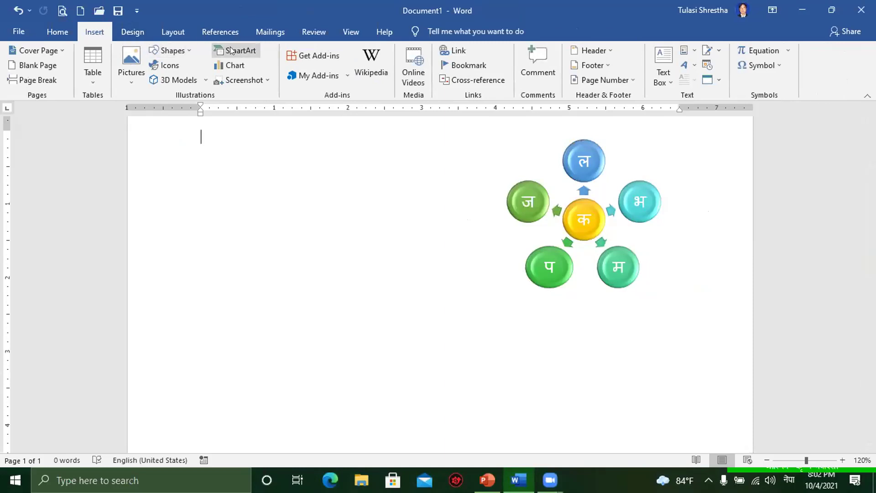
- Insert a Nondirectional Cycle SmartArt graphic from the Cycle category
click(231, 50)
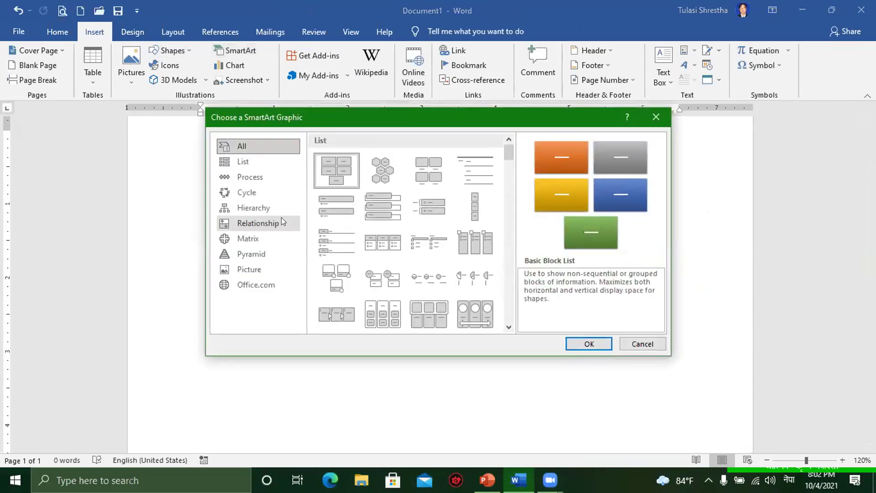
click(252, 193)
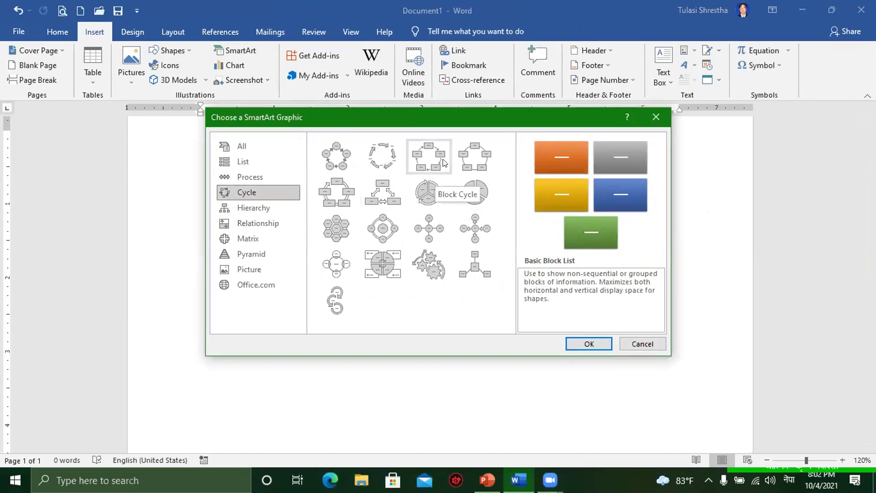
click(475, 160)
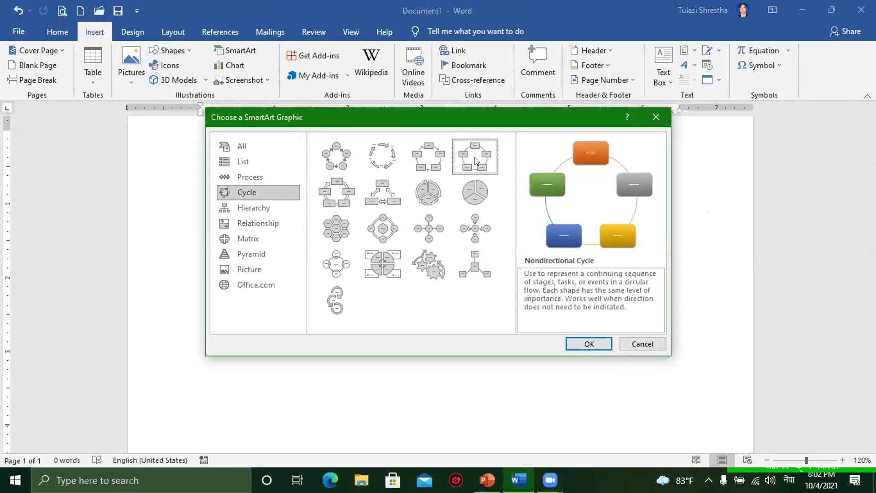
click(586, 344)
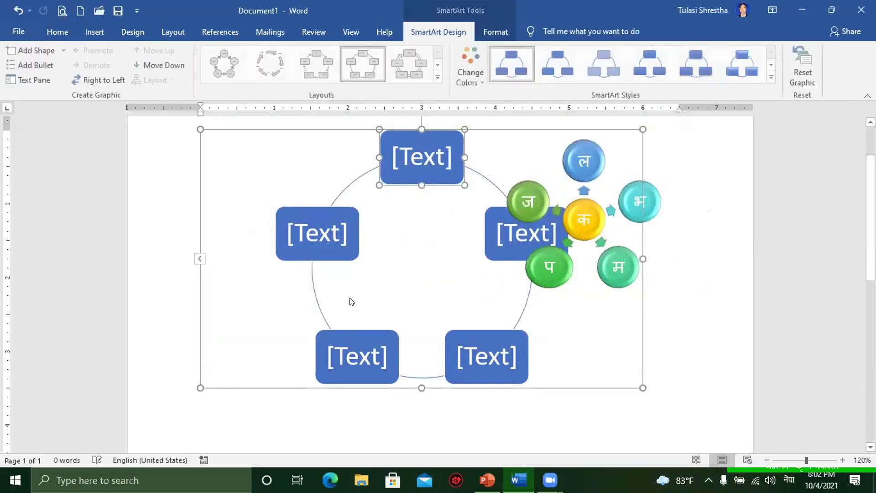
- Resize the new cycle graphic and browse the cycle layouts gallery
drag(643, 129, 495, 177)
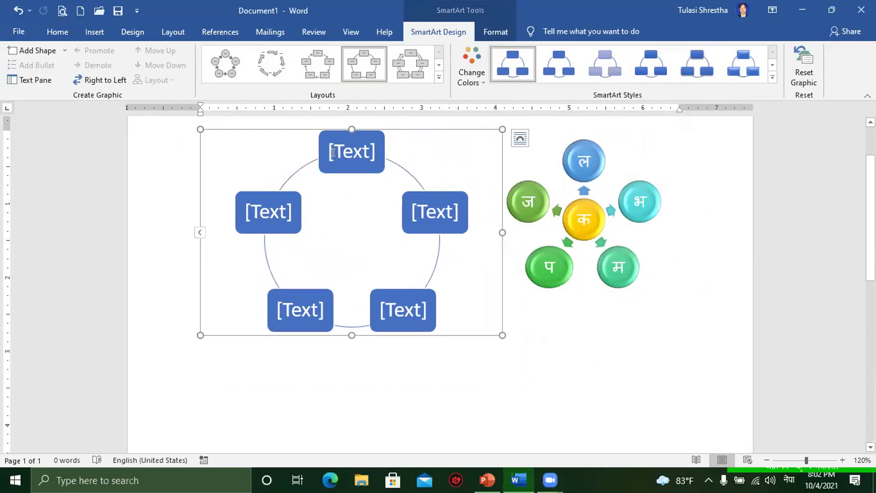
click(302, 125)
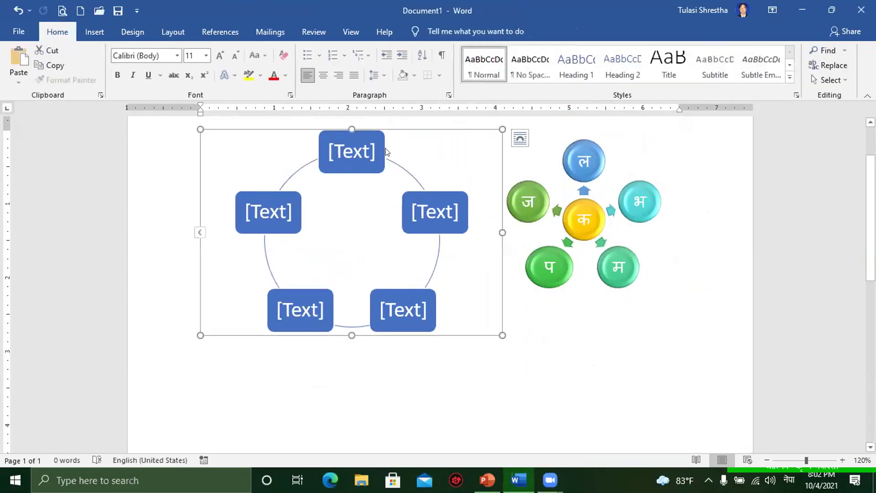
drag(501, 336, 510, 352)
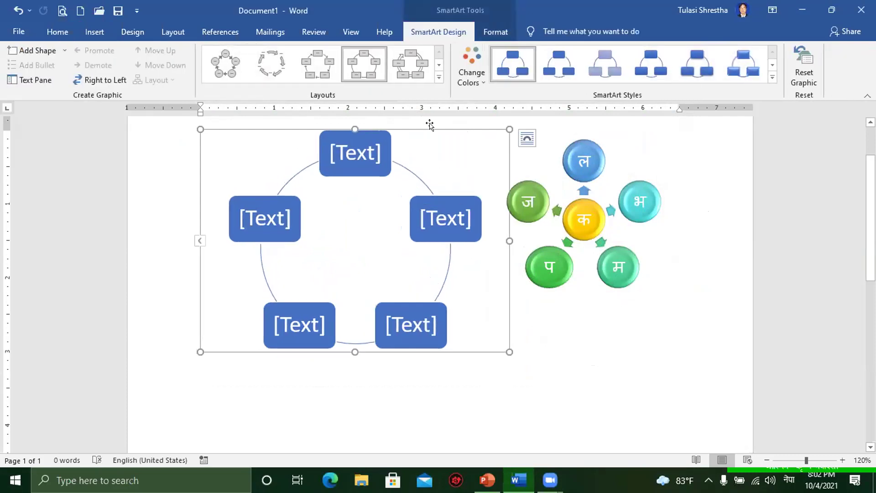
click(439, 78)
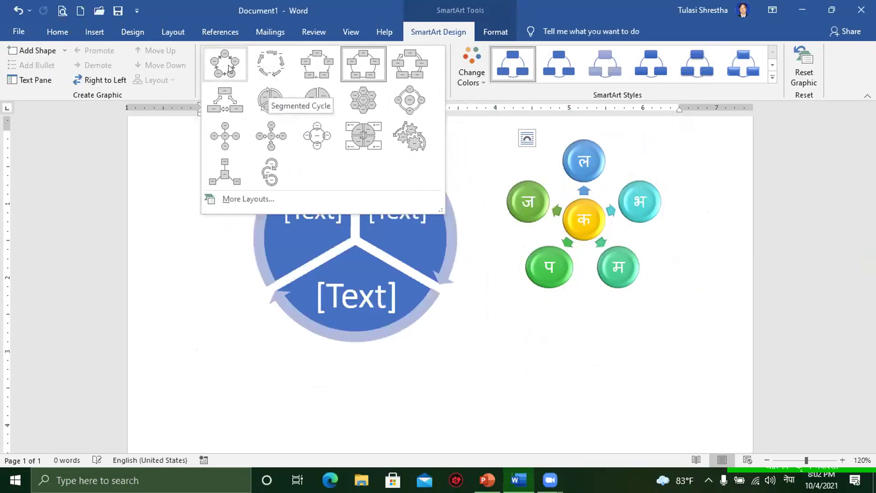
click(589, 354)
- Switch keyboard input to English and label the top cycle box 'Eggs'
click(348, 152)
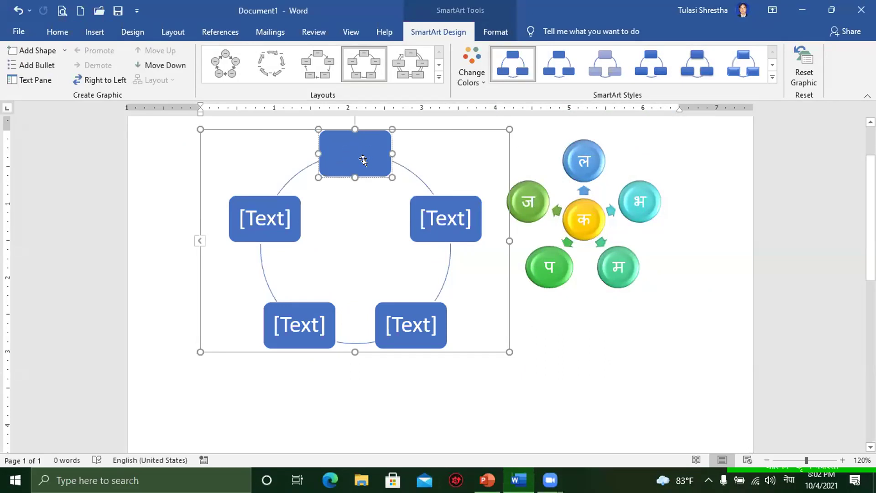
text(ऐ)
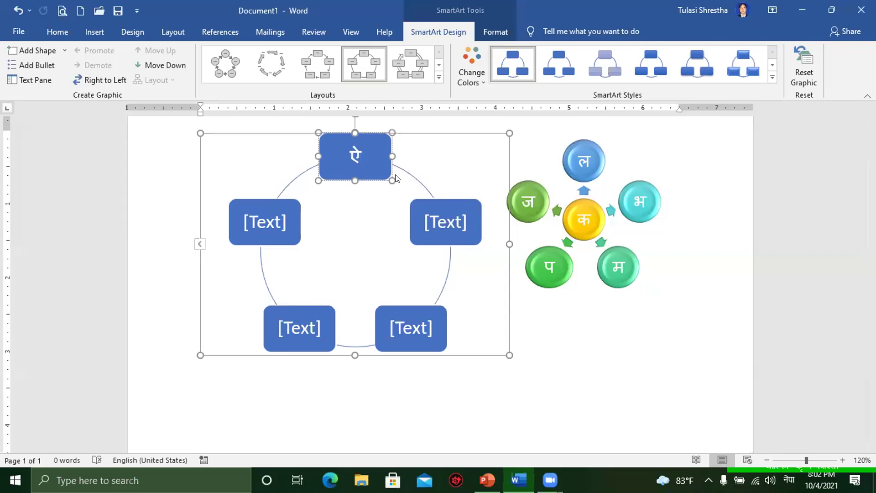
key(BackSpace)
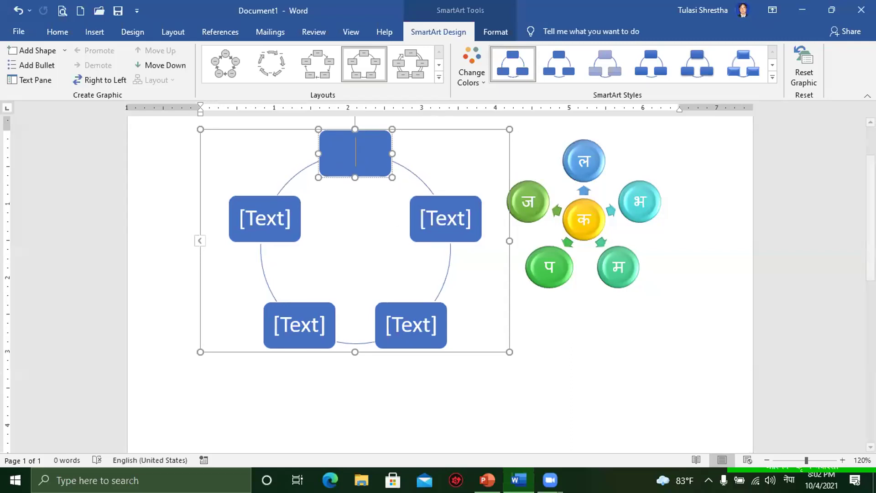
click(789, 479)
click(755, 324)
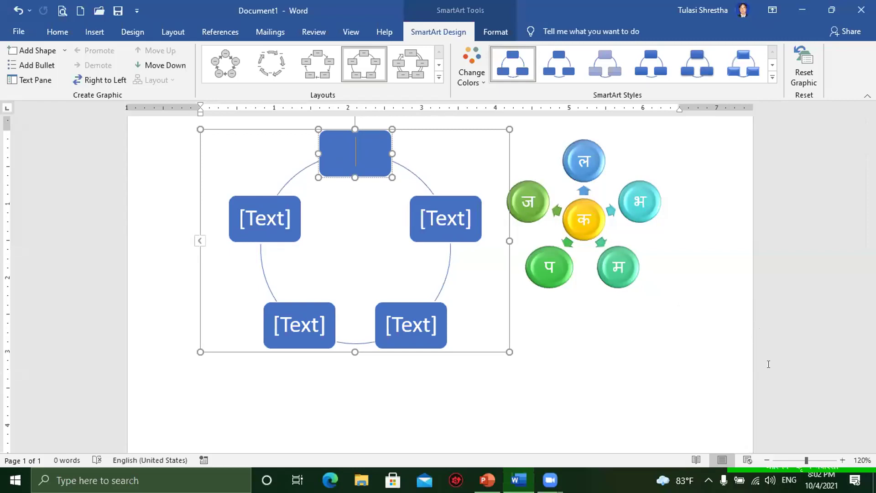
text(E)
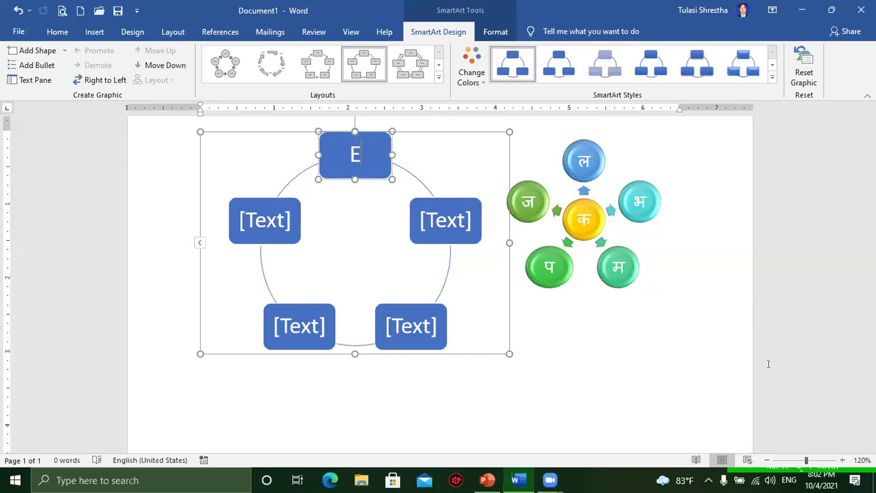
text(ggs)
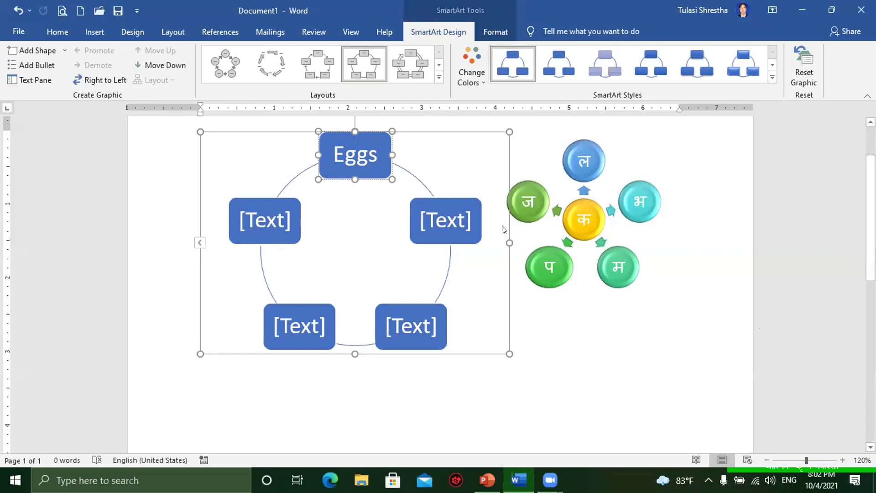
- Label the next cycle boxes 'Larva', 'Pupa' and 'Butterfly'
click(441, 222)
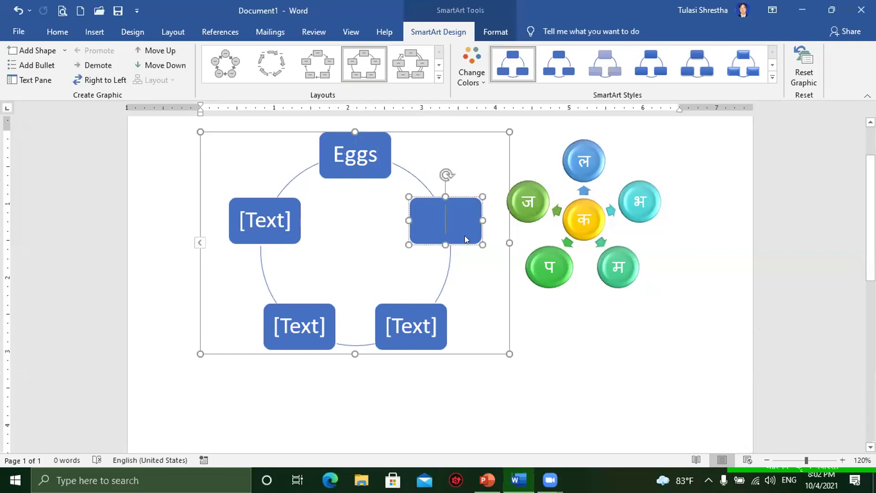
text(Larva)
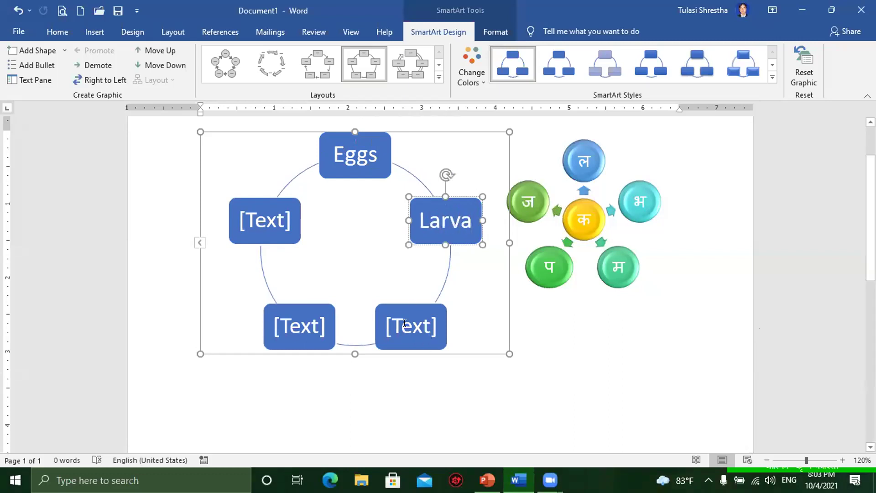
click(404, 324)
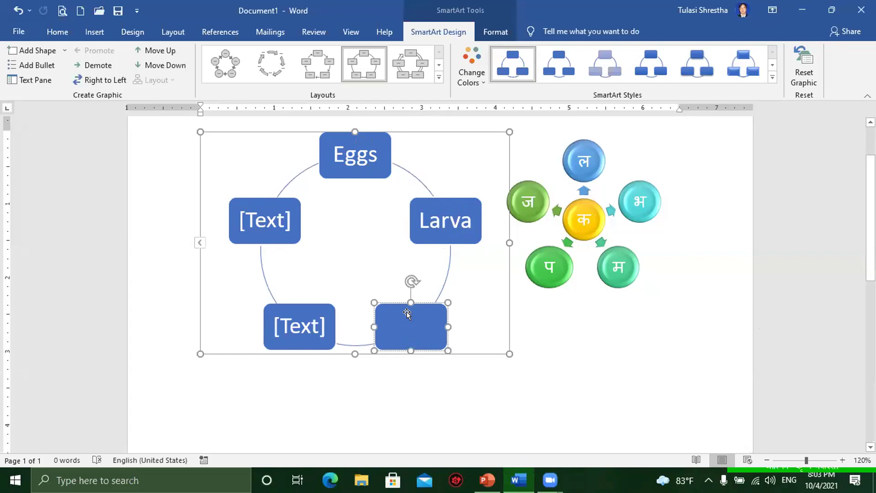
text(Pupa)
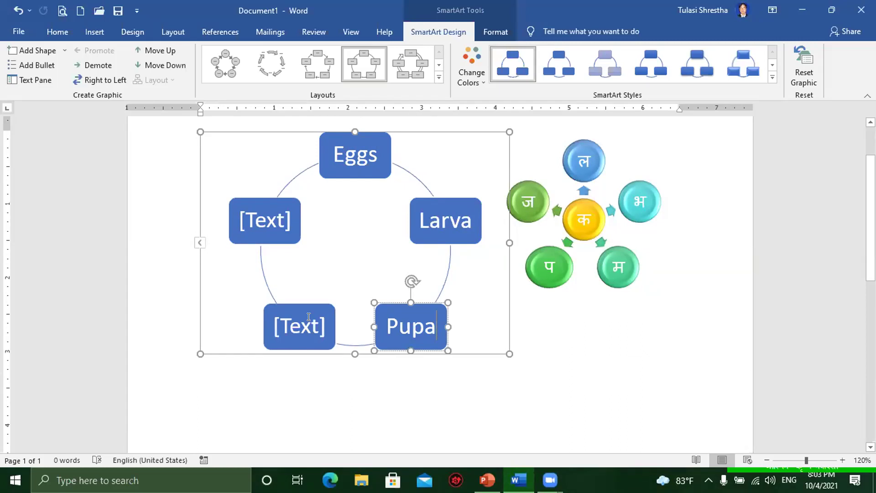
click(313, 336)
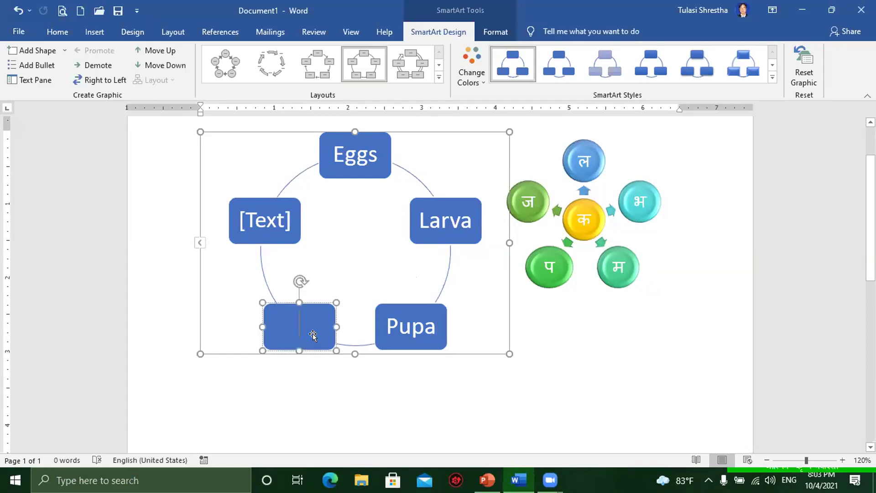
text(Bu)
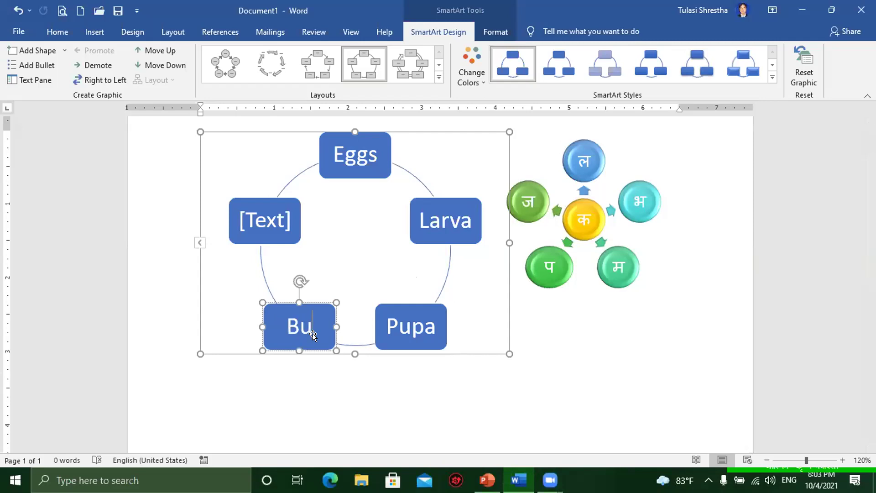
text(tter)
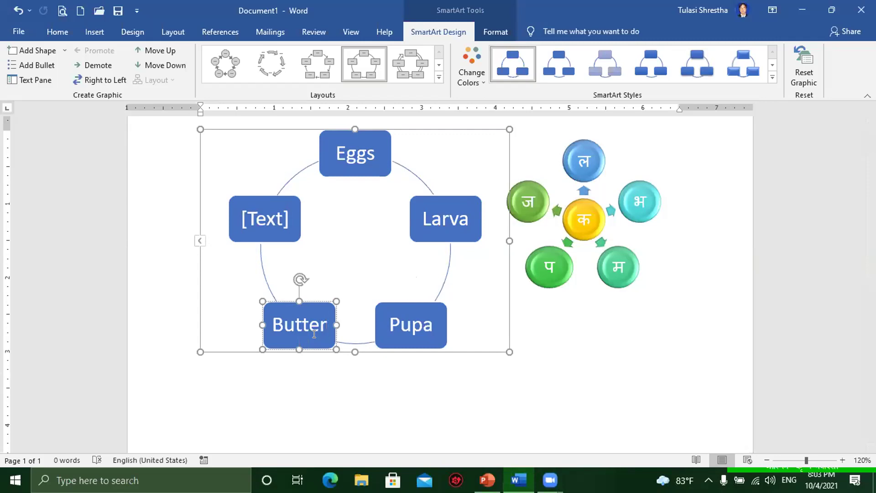
text(fly)
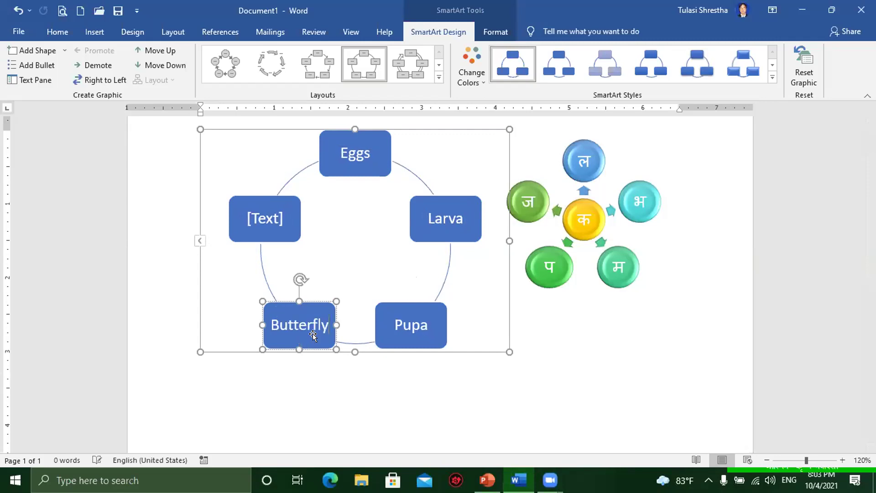
- Delete the empty [Text] placeholder box, leaving four cycle stages
click(344, 371)
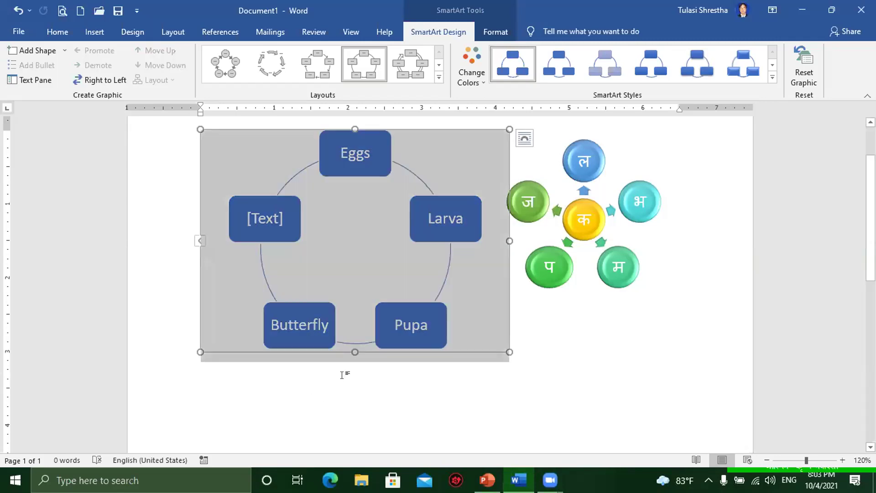
click(283, 212)
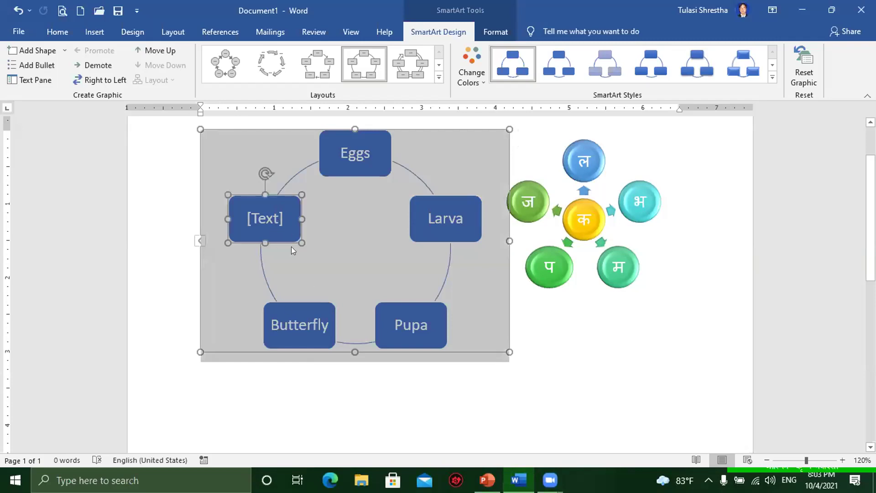
click(324, 239)
click(274, 233)
key(Delete)
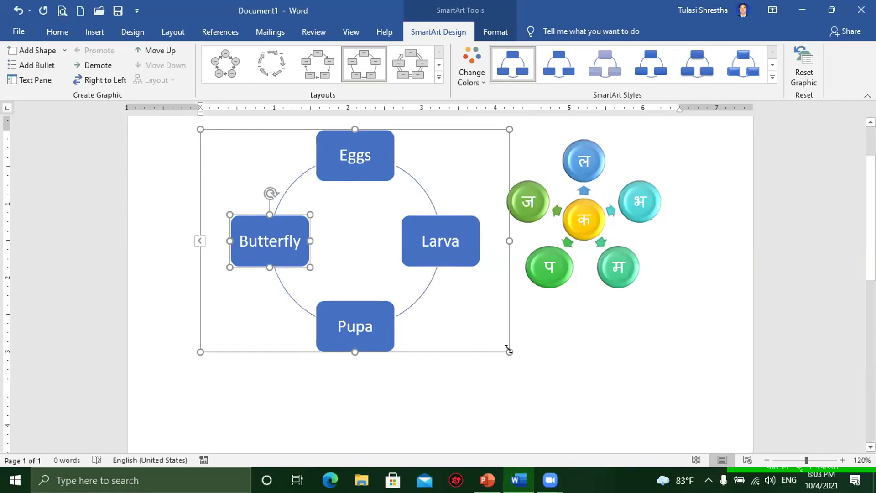
- Enlarge the butterfly cycle diagram and deselect it
drag(509, 350, 541, 372)
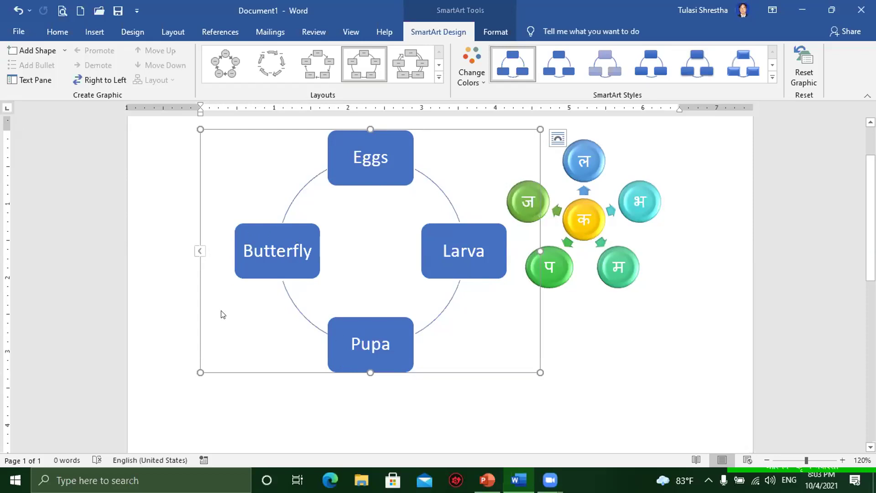
click(273, 225)
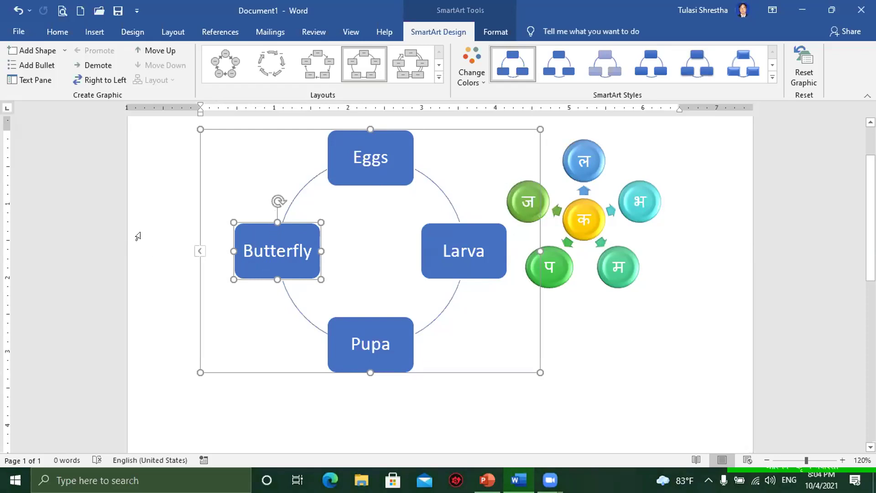
click(148, 206)
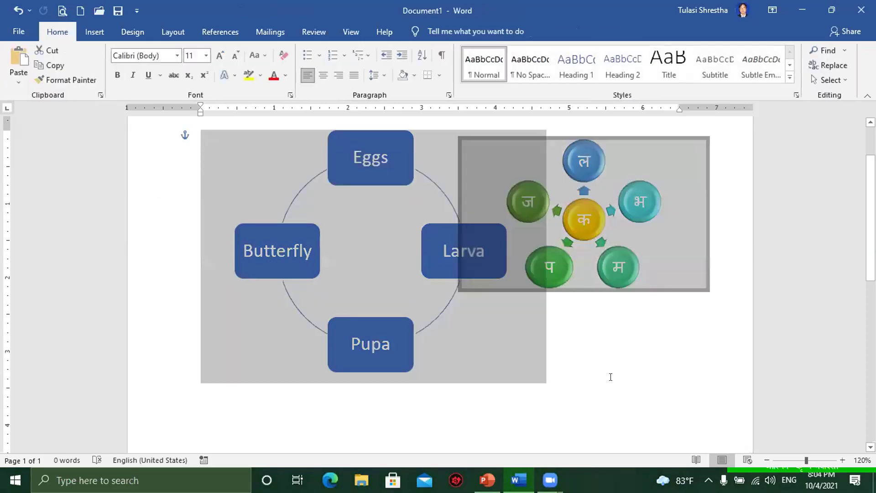
click(610, 376)
click(97, 32)
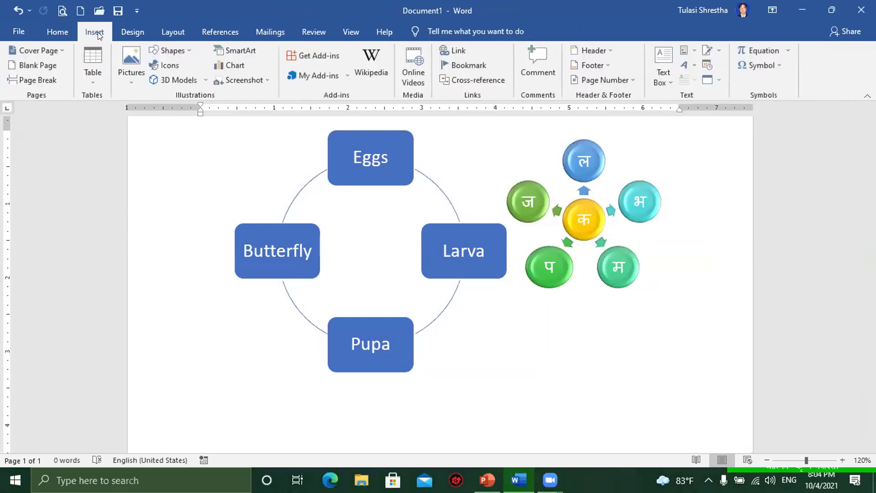
- Insert the Topi picture from the D: drive's Youtube\Nepali Topi folder
click(124, 61)
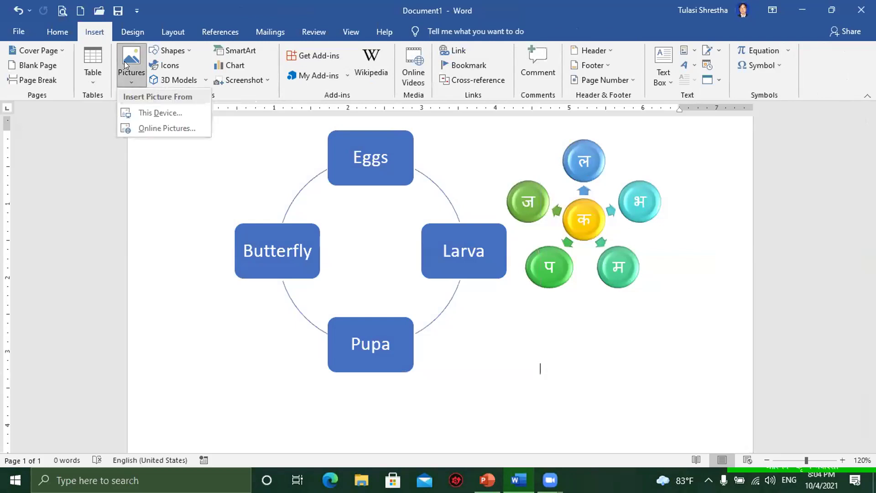
click(156, 112)
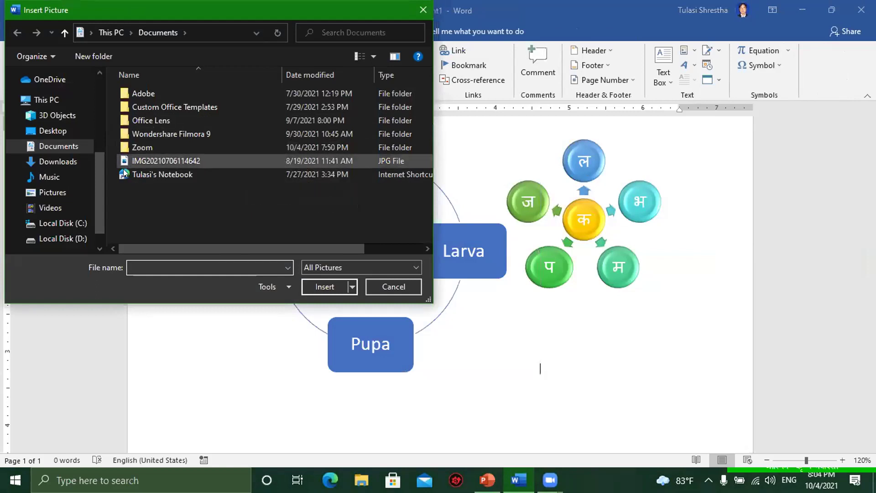
click(70, 241)
scroll(240, 186, down, 1)
scroll(185, 226, up, 1)
scroll(186, 229, down, 1)
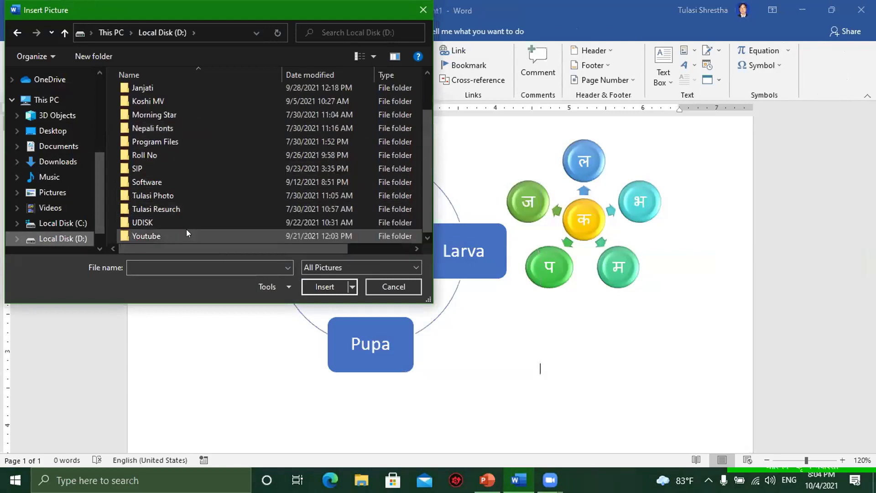
double_click(154, 232)
scroll(308, 186, down, 1)
scroll(200, 174, up, 1)
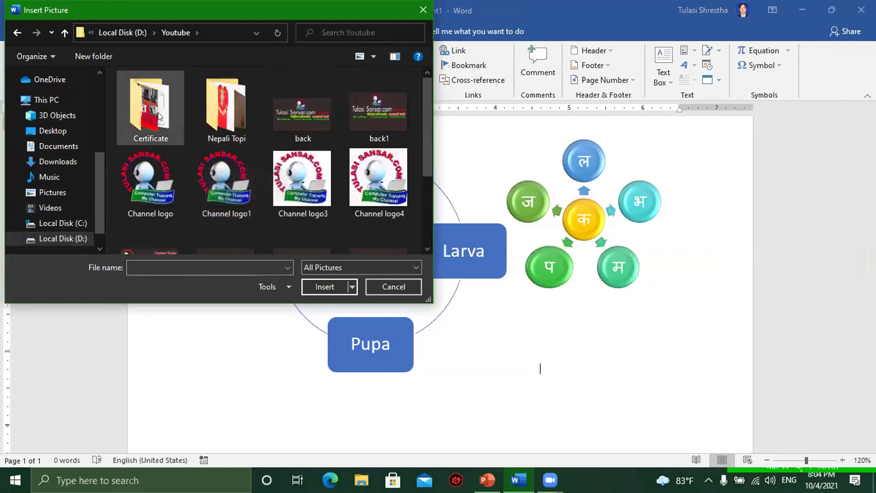
double_click(230, 106)
scroll(318, 198, down, 1)
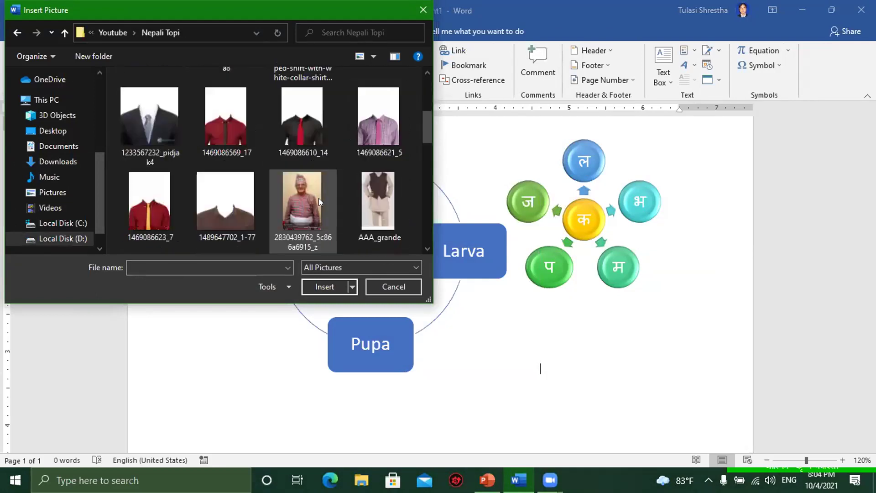
scroll(318, 199, down, 2)
click(378, 216)
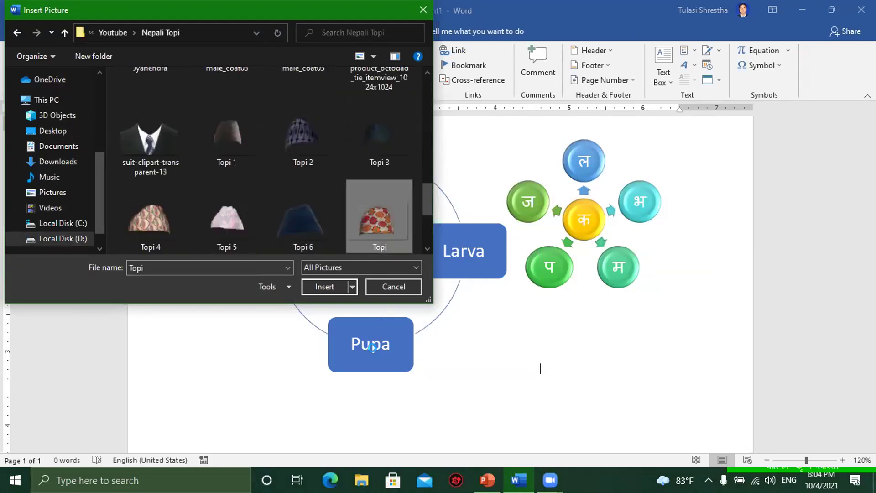
click(322, 286)
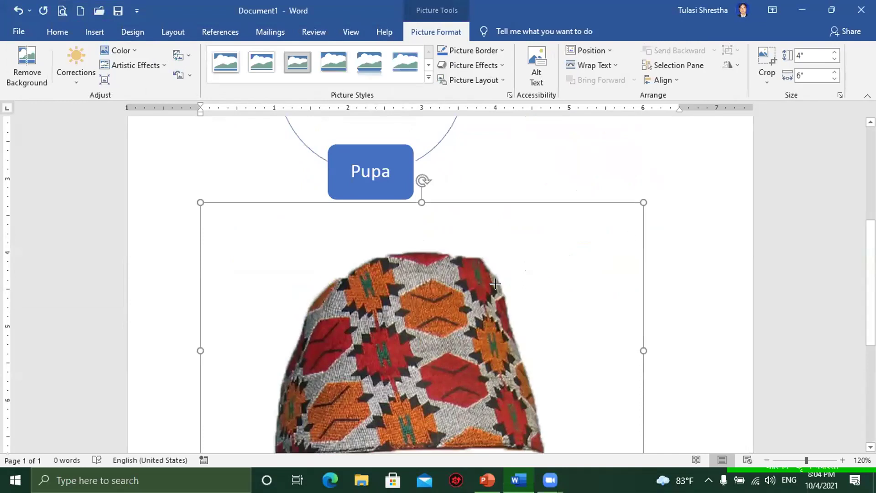
- Shrink the cap picture, set it In Front of Text, and place it beside Pupa
drag(495, 284, 336, 365)
click(408, 212)
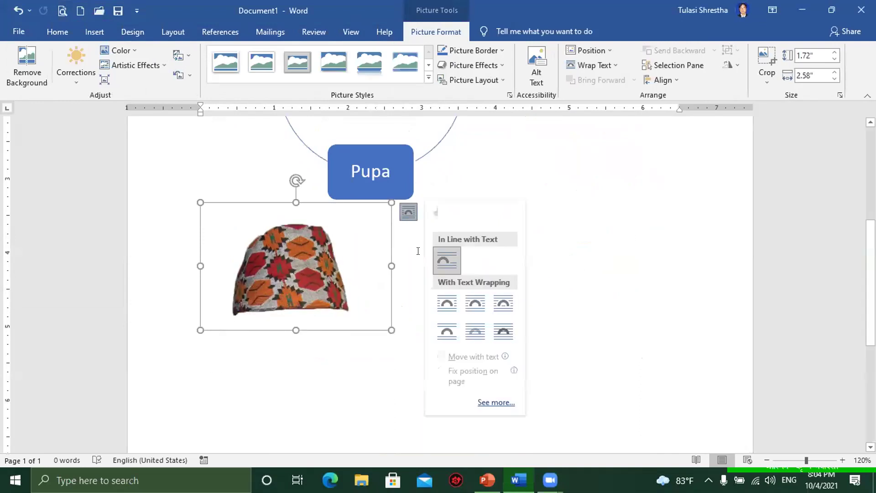
click(503, 331)
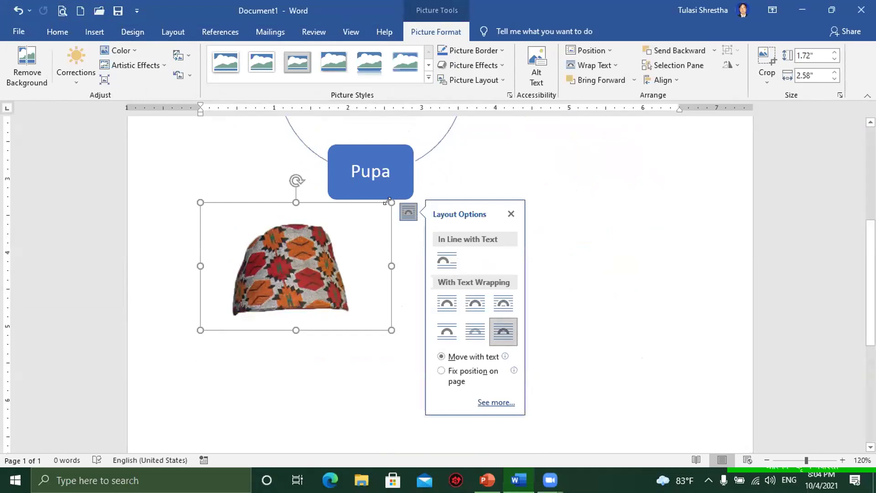
drag(388, 201, 309, 258)
scroll(248, 356, up, 3)
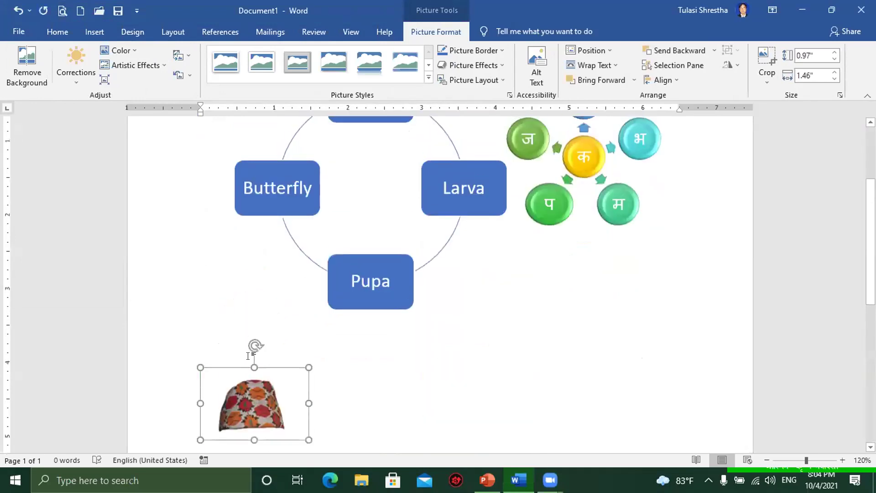
mouse_move(247, 386)
mouse_down()
mouse_move(439, 251)
mouse_move(439, 264)
mouse_up()
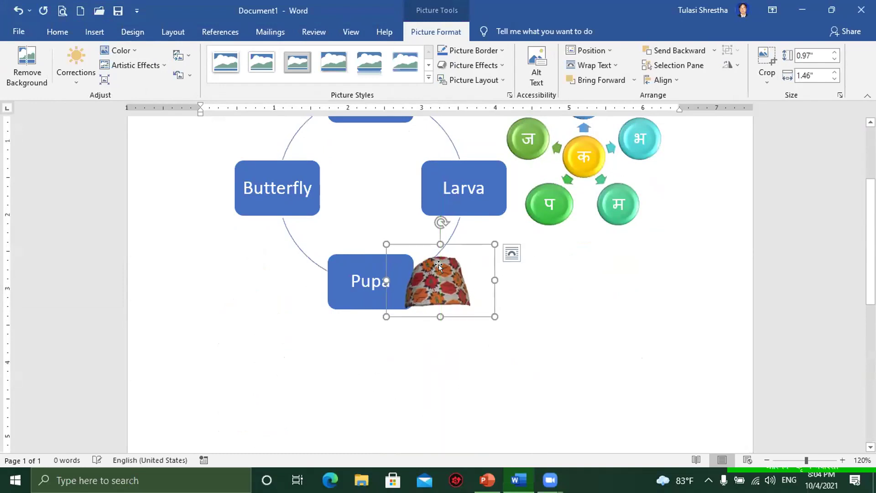
- Delete the cap picture from the document
click(531, 286)
click(458, 276)
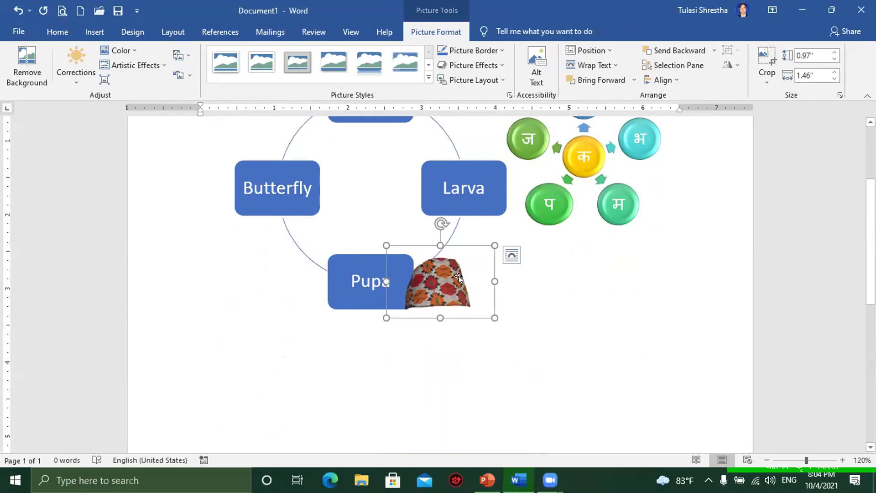
key(Delete)
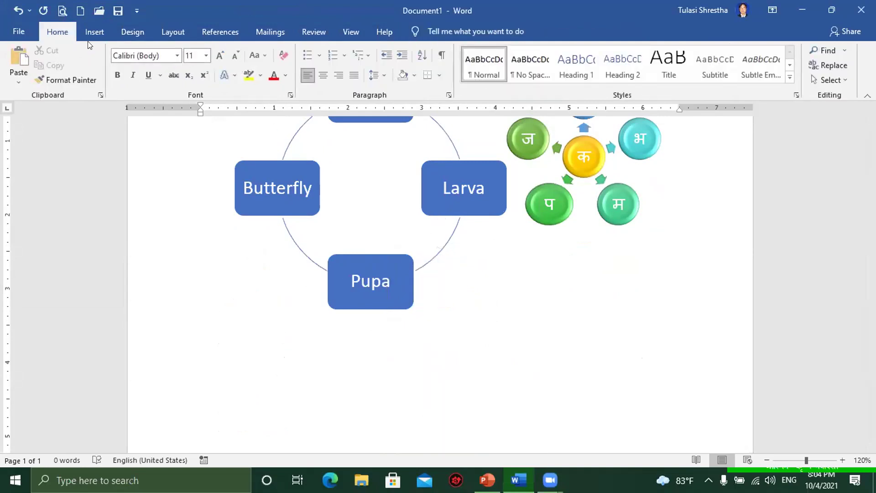
- Search the 3D Models library for 'butterf' and choose the orange monarch butterfly
click(97, 33)
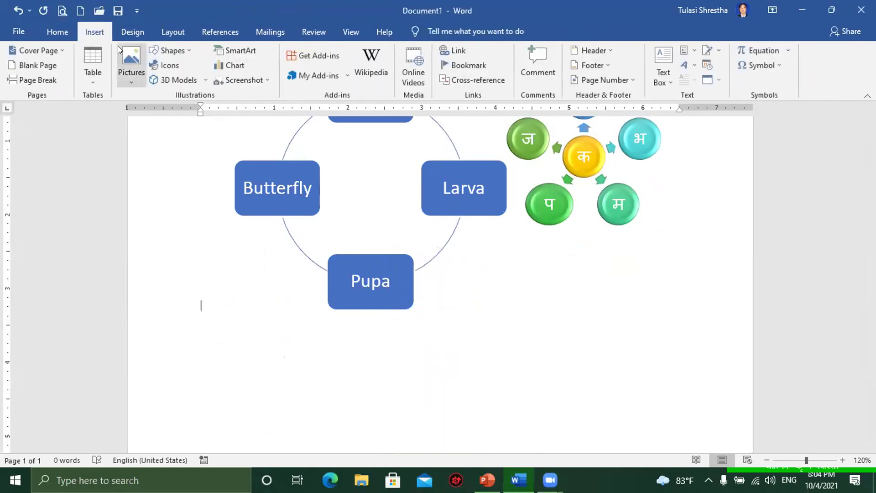
click(165, 81)
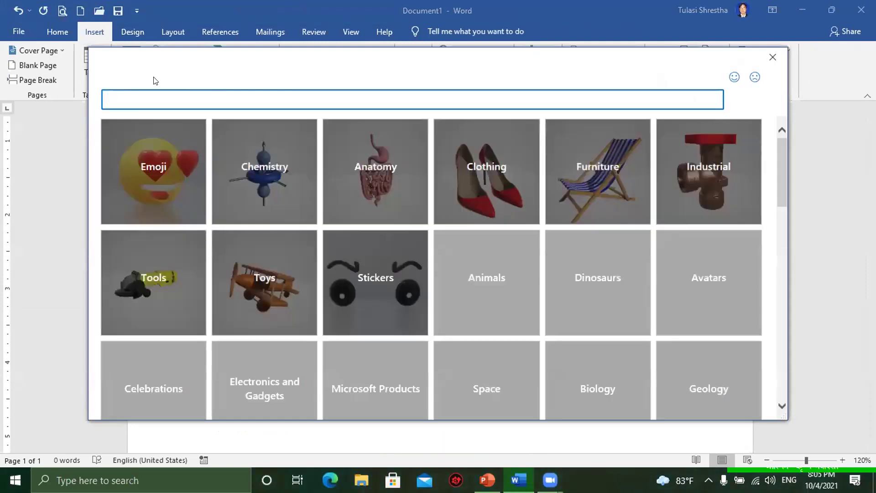
text(butter)
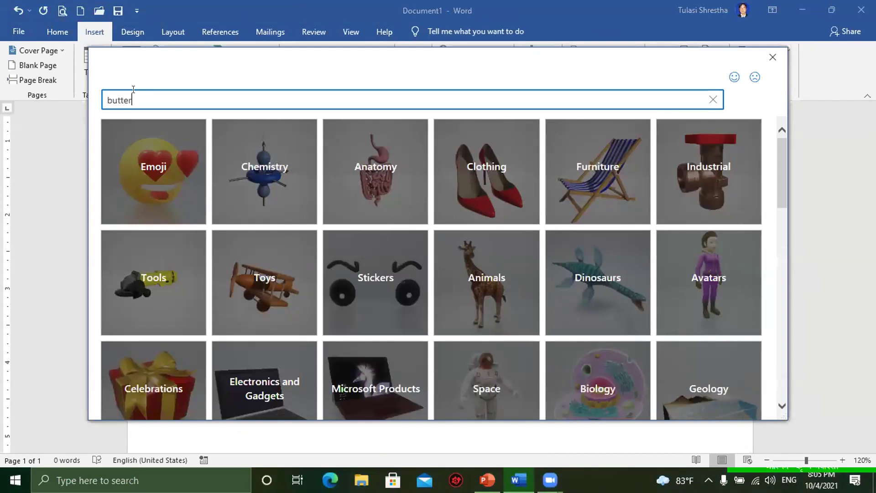
text(fly)
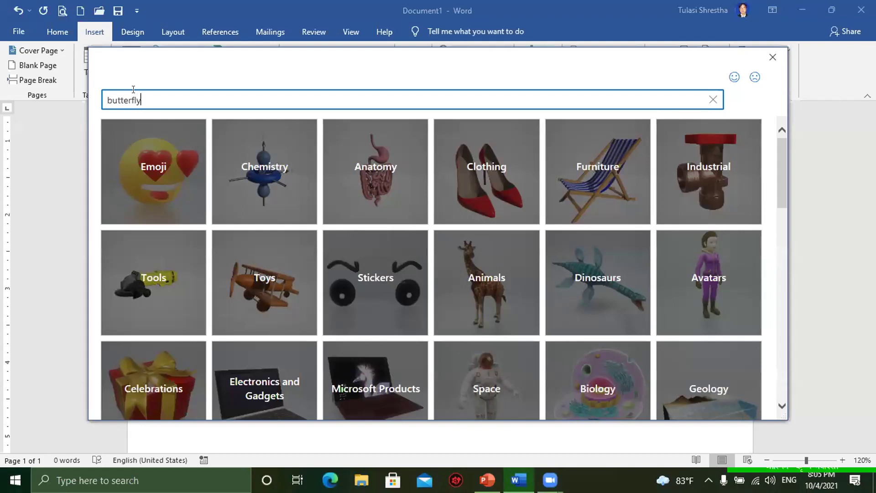
key(Return)
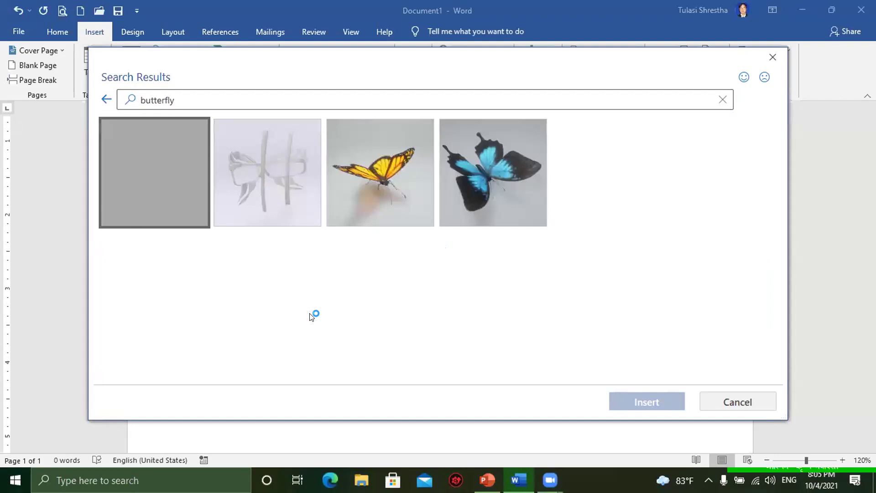
click(380, 181)
- Insert the monarch butterfly 3D model, turn it side-on, shrink it to 0.85" × 1.29" and perch it on the Butterfly box
click(652, 403)
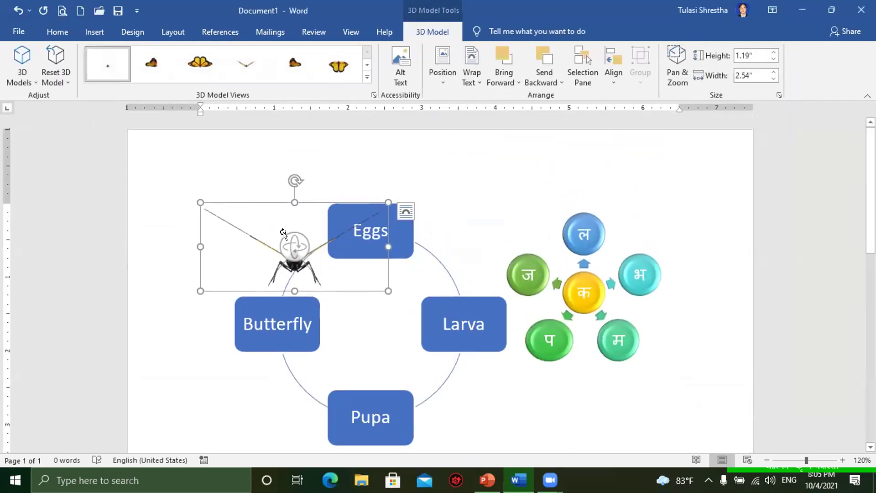
drag(293, 249, 326, 255)
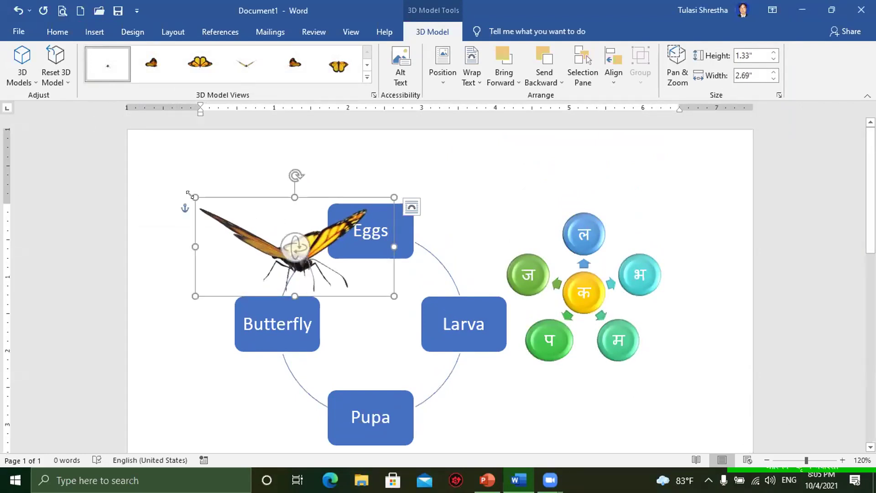
drag(190, 194, 273, 235)
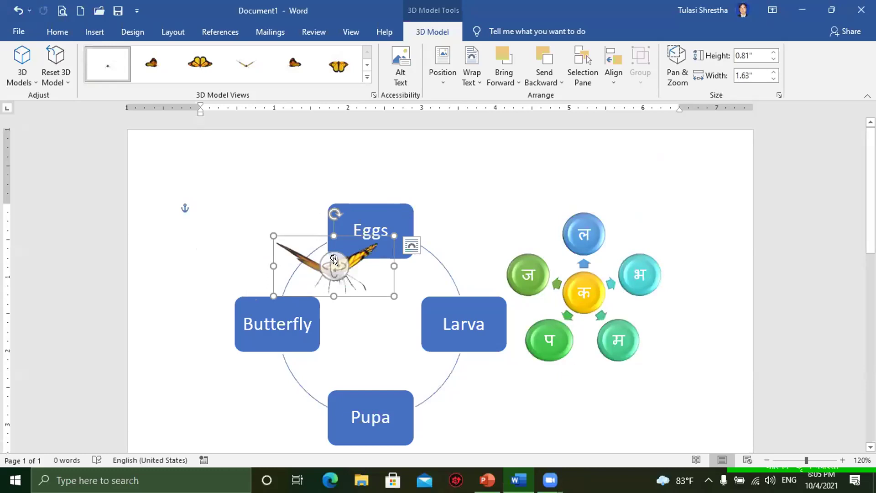
drag(334, 259, 356, 266)
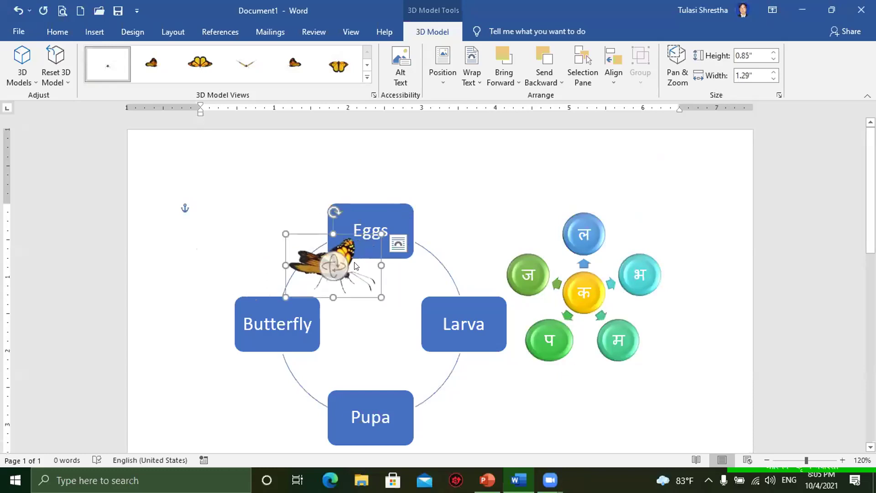
mouse_move(359, 236)
mouse_down()
mouse_move(293, 261)
mouse_move(296, 273)
mouse_up()
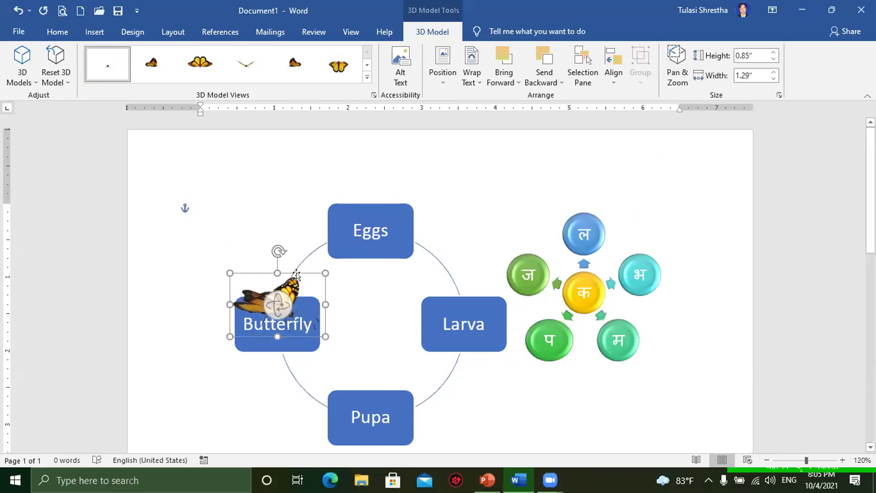
click(502, 241)
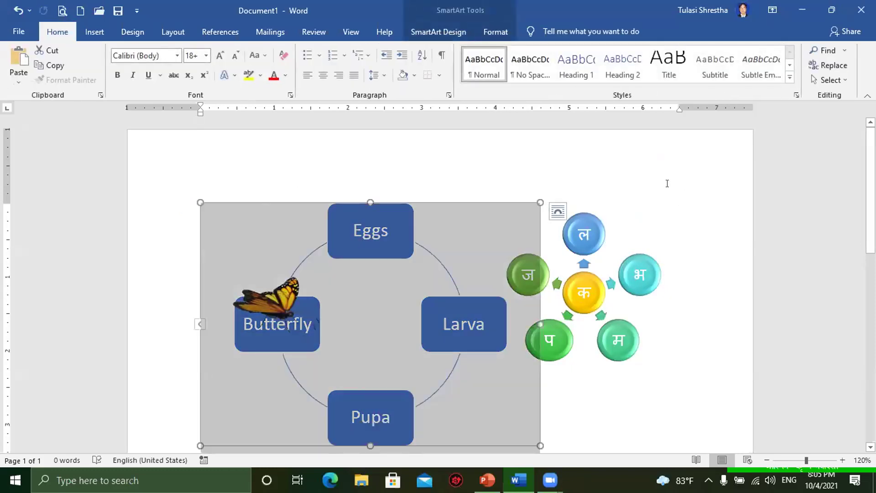
click(667, 183)
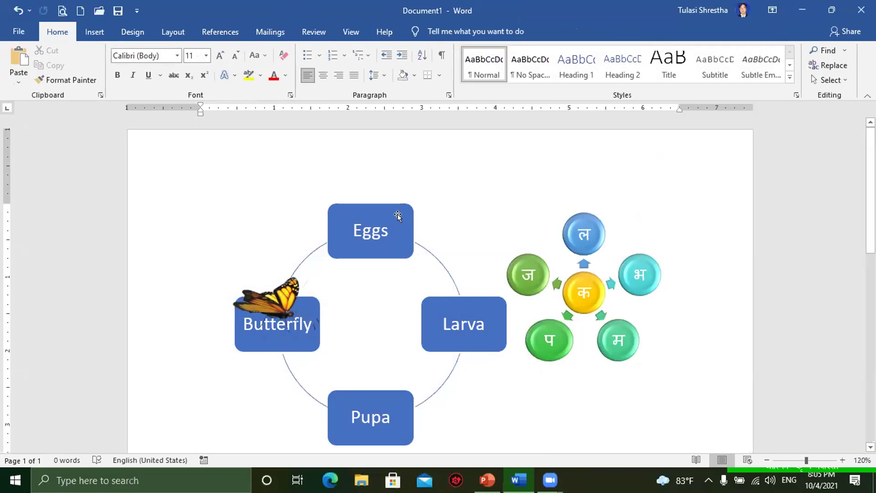
- Below the butterfly cycle, start a SmartArt graphic and pick the Equation layout from the Process section
scroll(475, 344, down, 3)
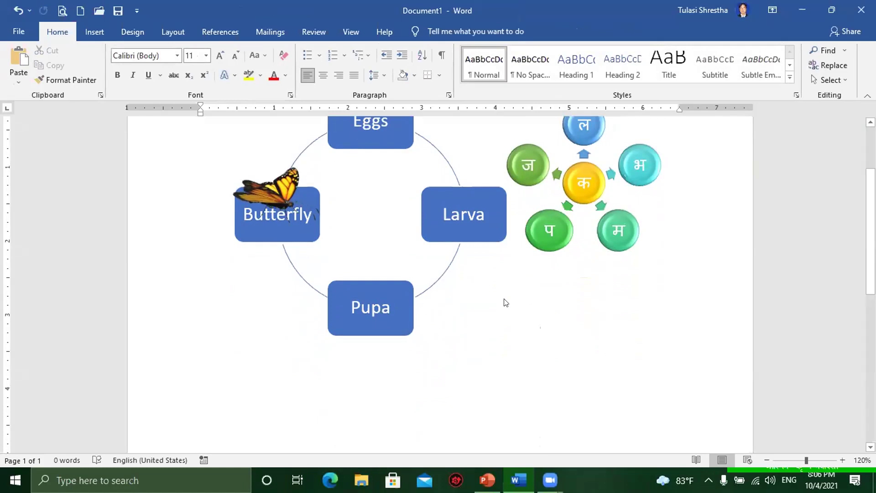
scroll(498, 337, up, 2)
scroll(413, 280, down, 1)
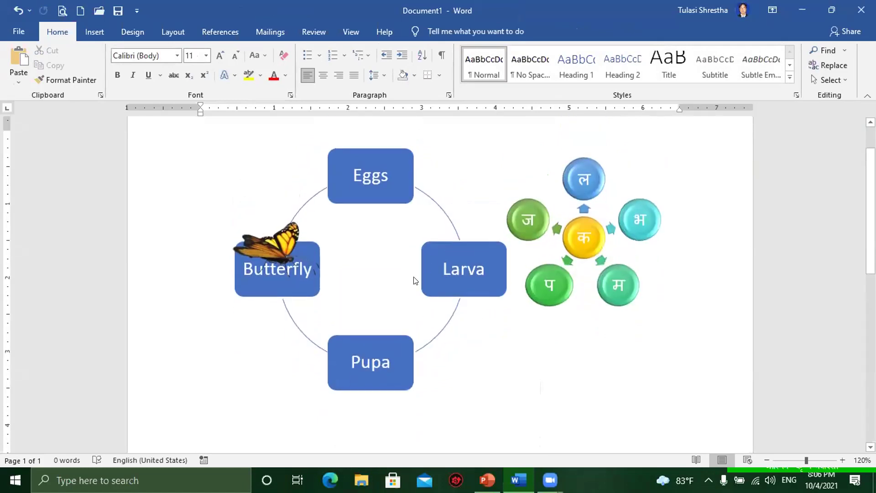
scroll(415, 280, down, 1)
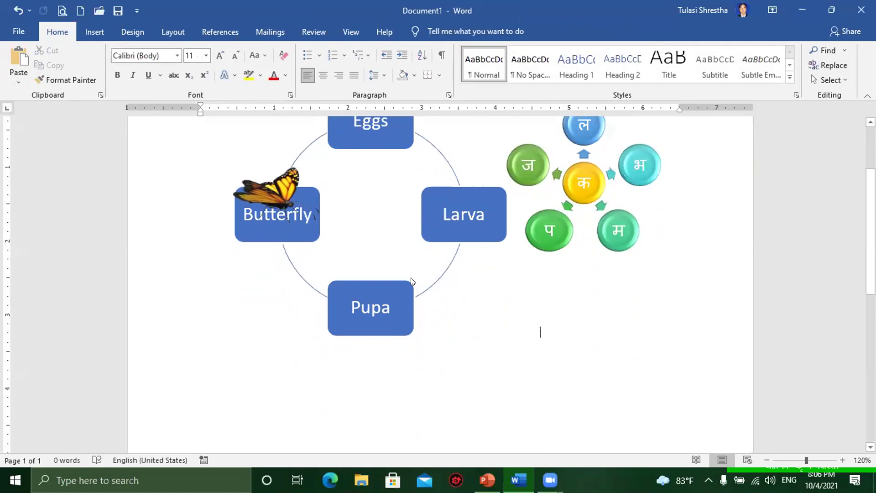
scroll(412, 276, down, 2)
scroll(413, 274, down, 1)
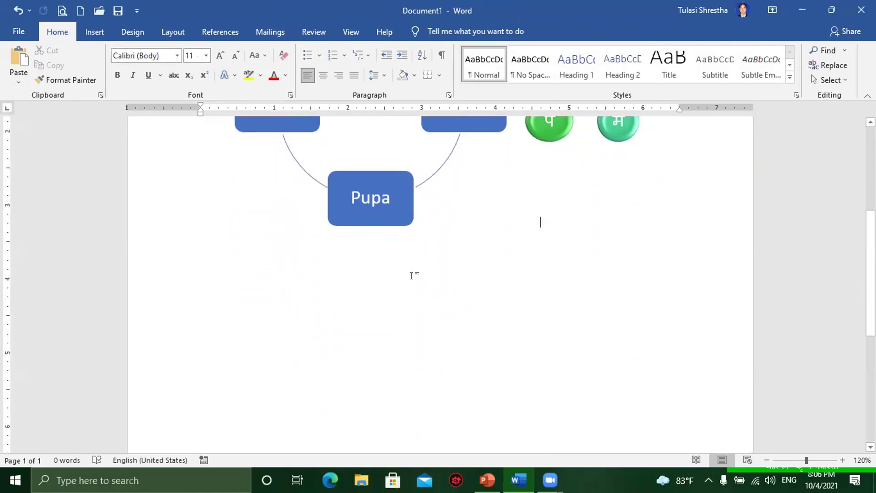
scroll(412, 273, down, 1)
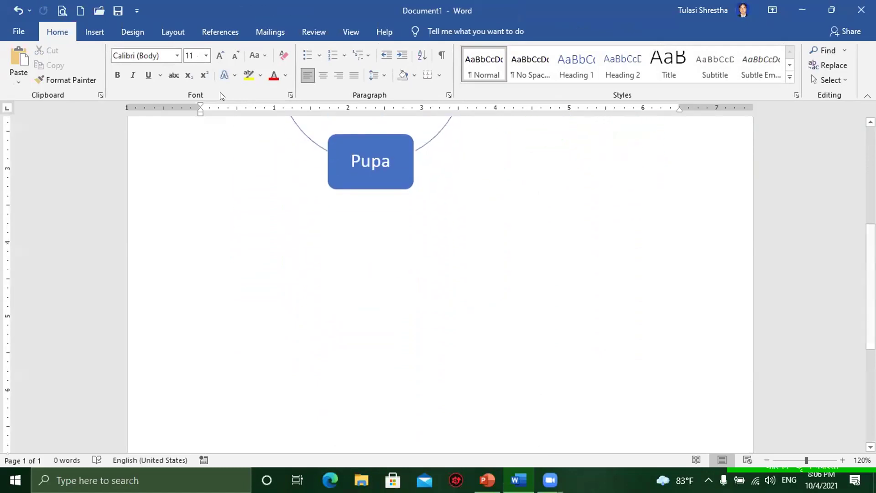
click(87, 32)
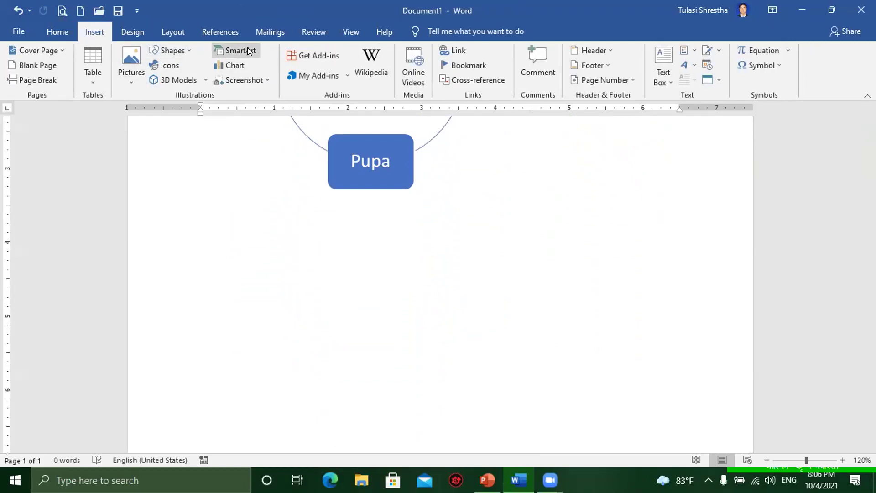
click(240, 51)
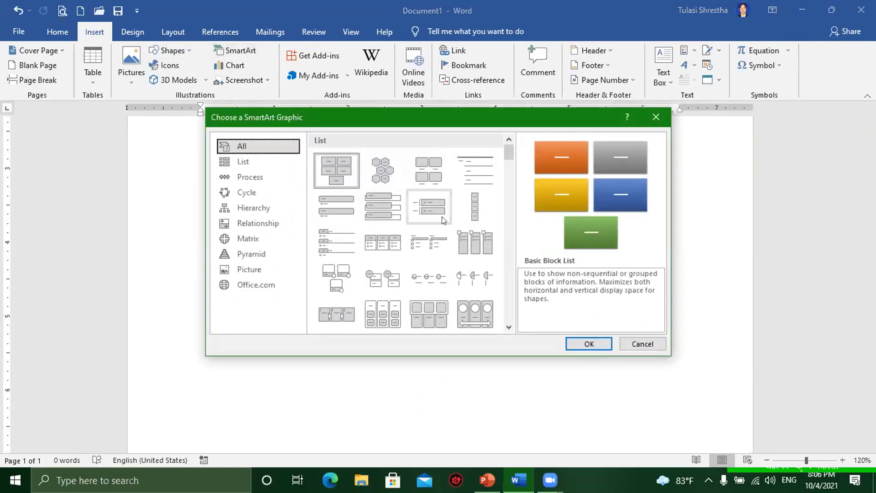
drag(506, 154, 505, 207)
click(324, 240)
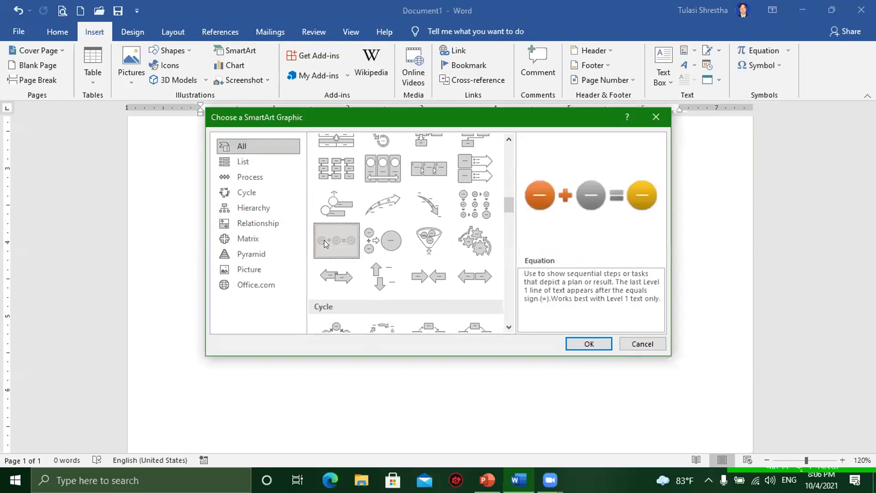
- Insert the Equation graphic with a 3-D style and the Colorful yellow, green and blue scheme
click(587, 344)
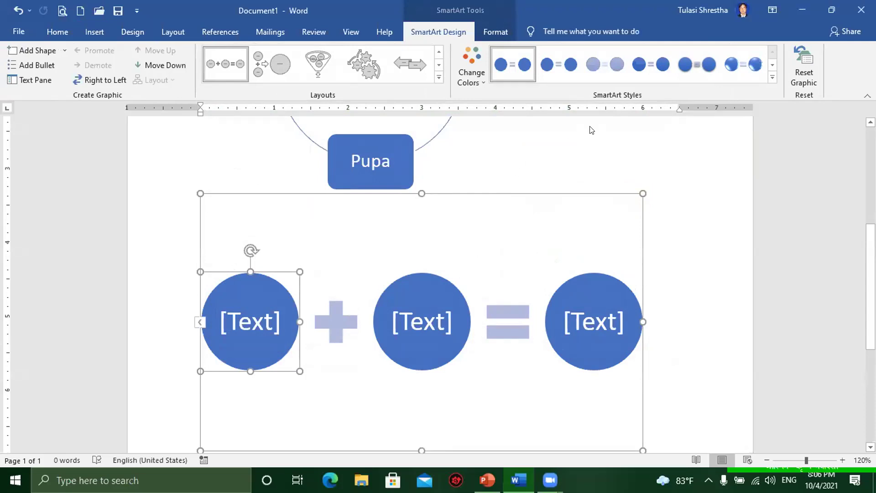
click(774, 77)
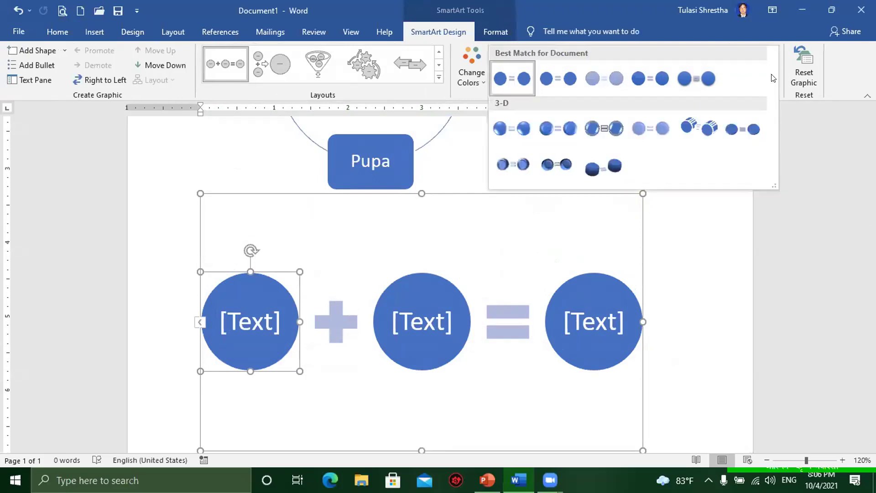
click(517, 141)
click(472, 64)
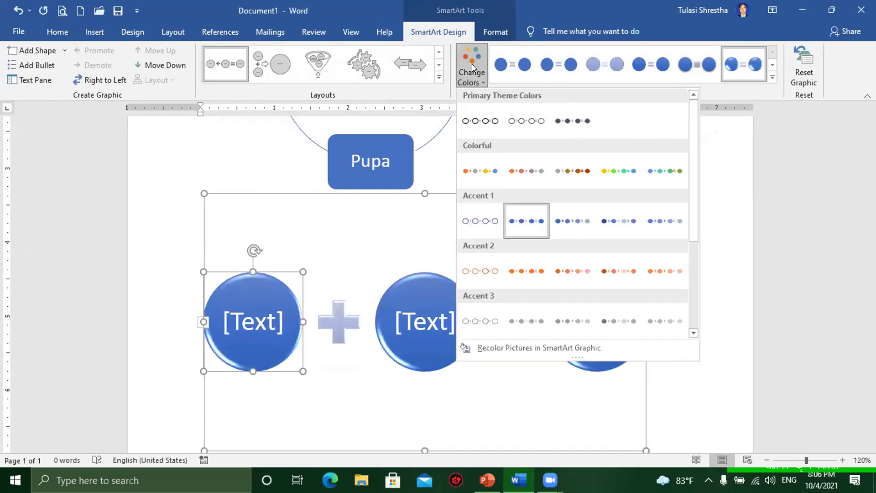
click(610, 170)
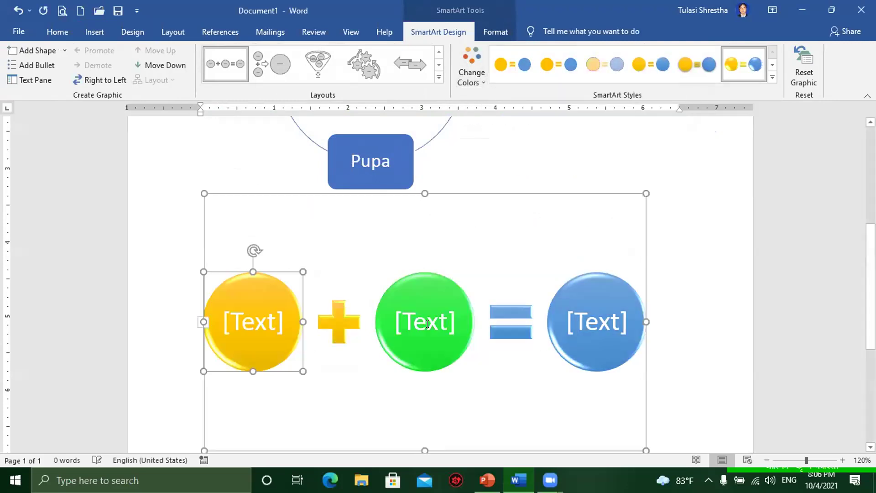
- Label the equation circles H and O2, and type 2H2O in the result circle
click(251, 320)
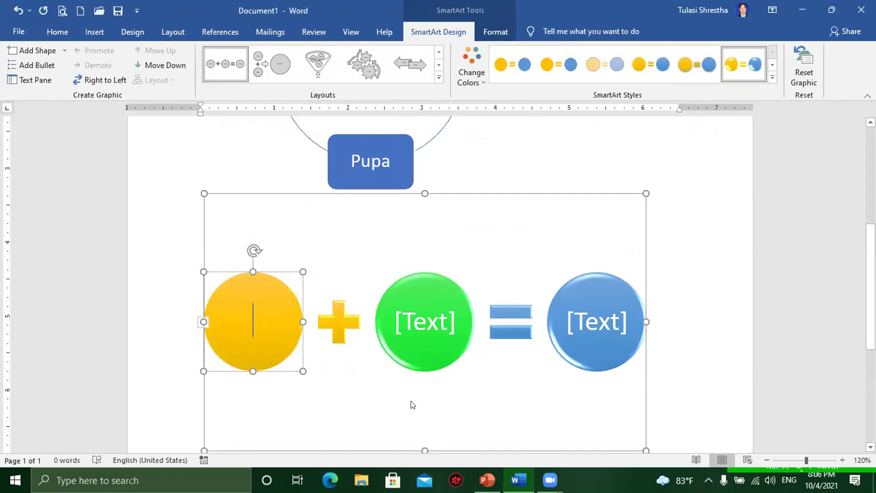
text(H)
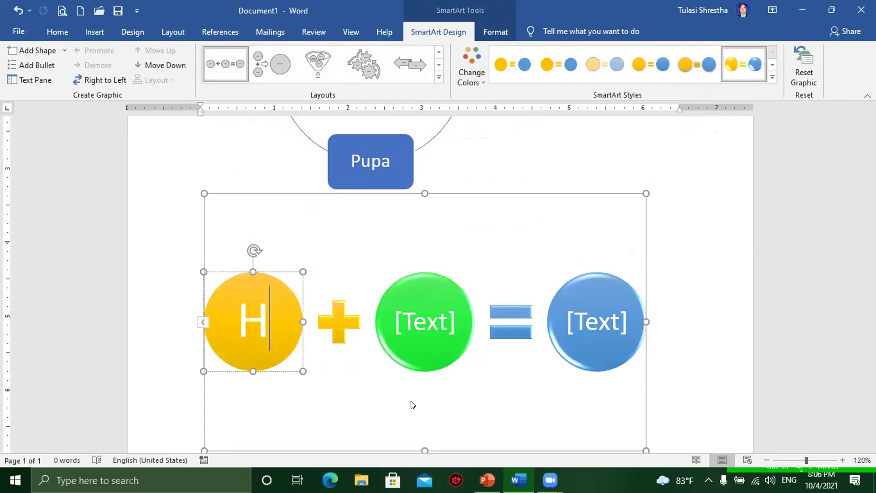
click(452, 340)
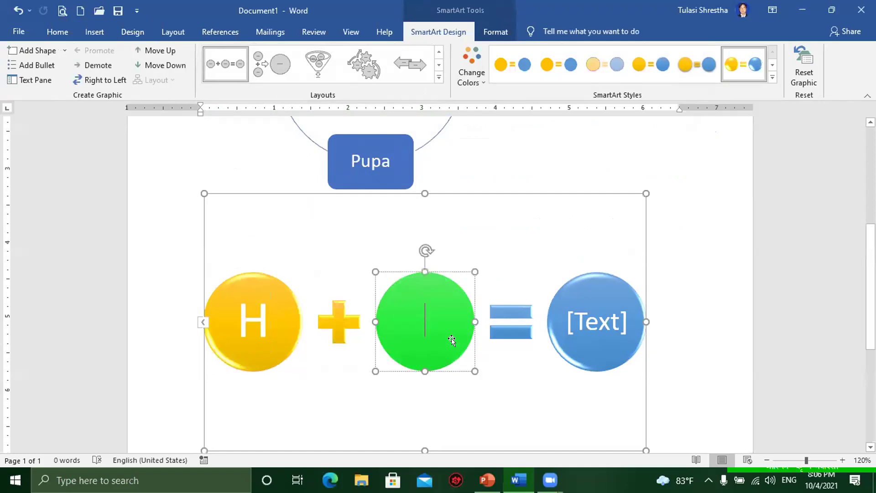
text(O)
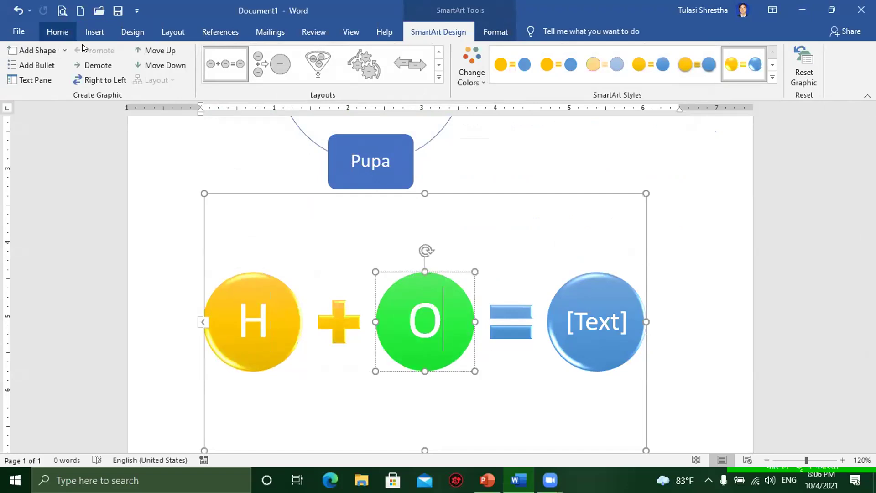
text(2)
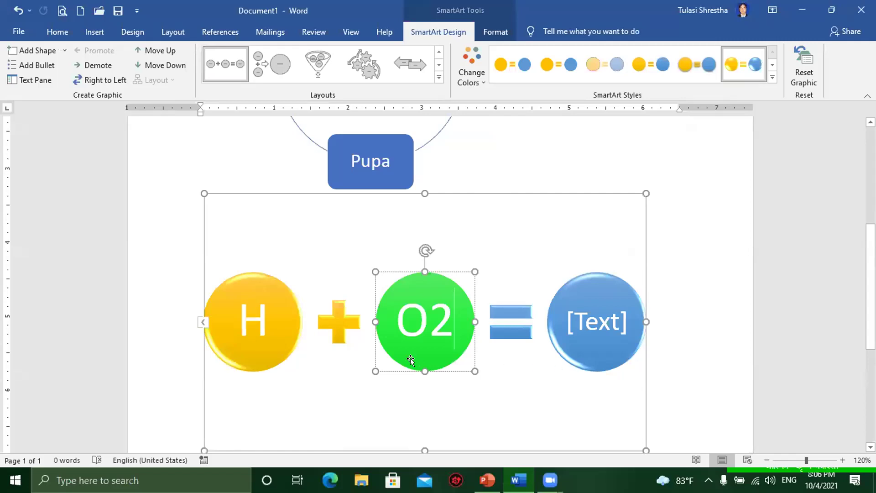
click(588, 323)
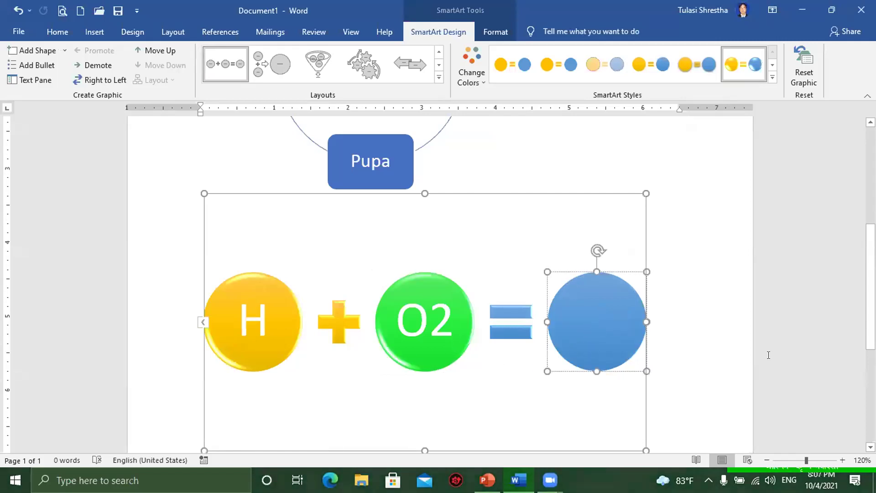
text(2)
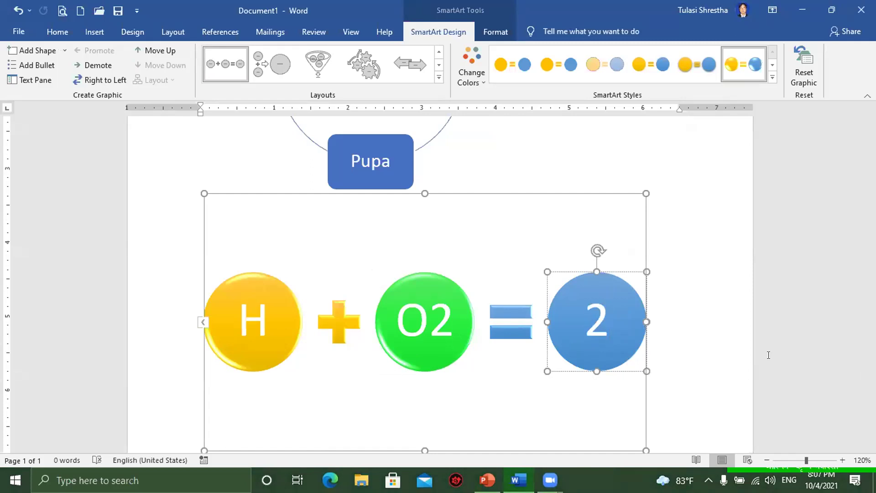
text(H)
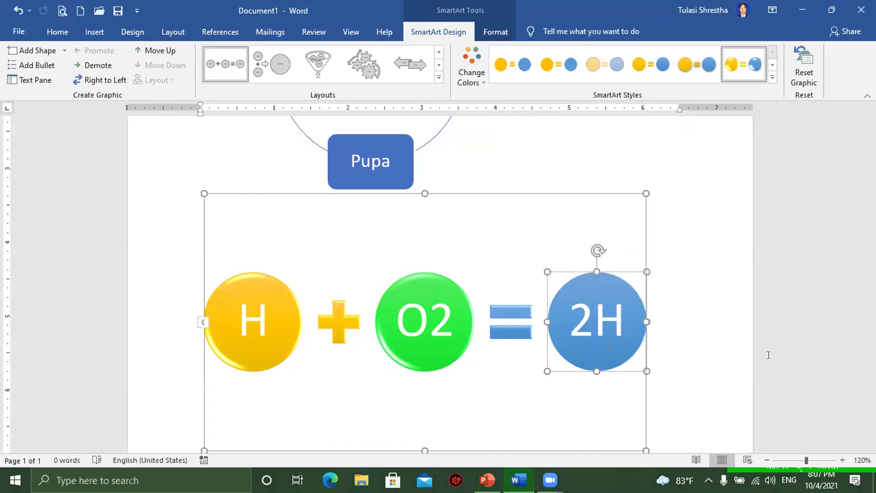
text(2O)
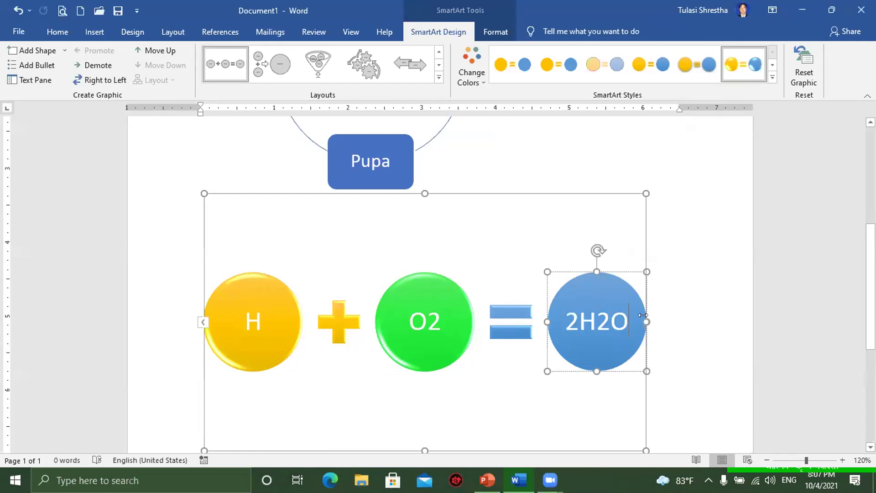
- Make the 2 in O2 a subscript so it reads O₂
double_click(427, 315)
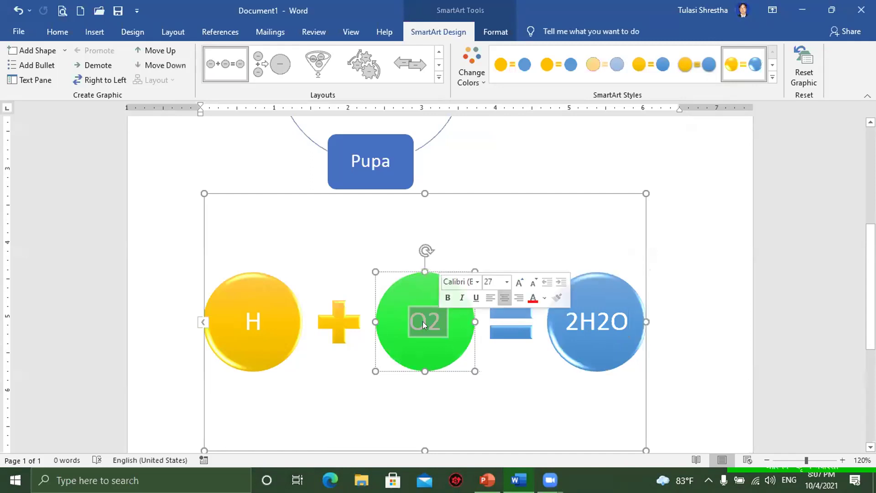
click(427, 322)
double_click(429, 318)
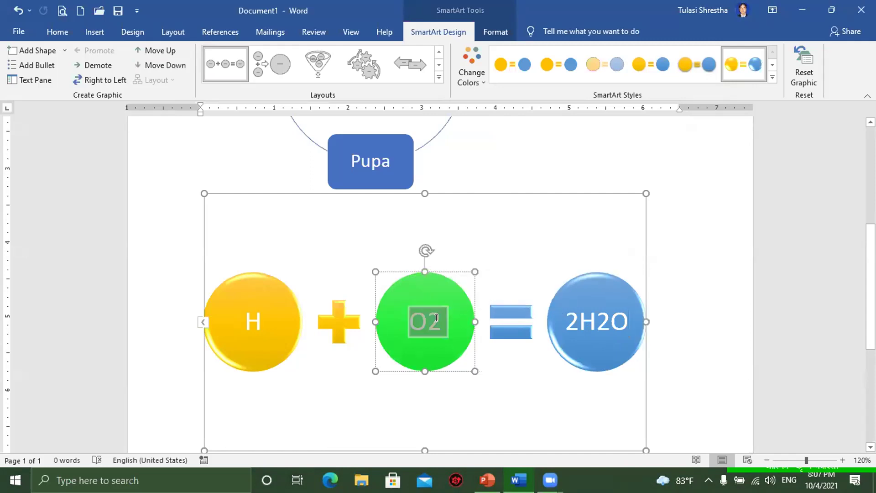
click(438, 315)
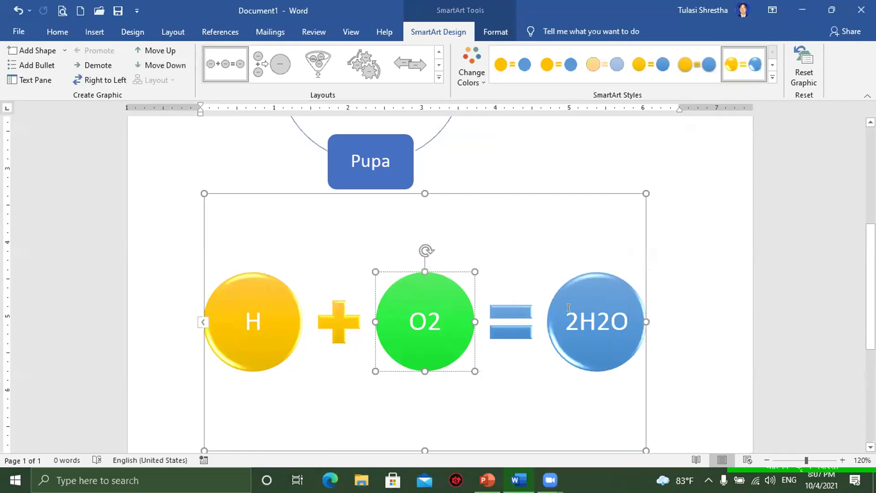
key(shift+Left)
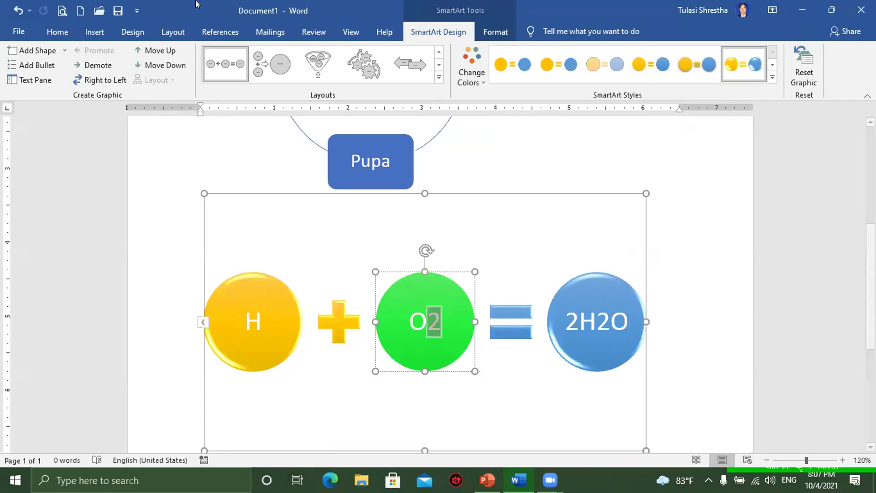
click(57, 32)
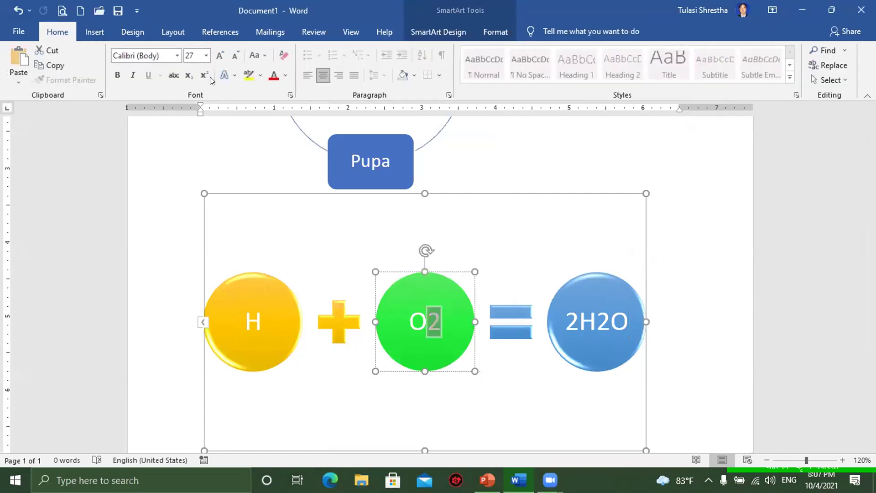
click(188, 76)
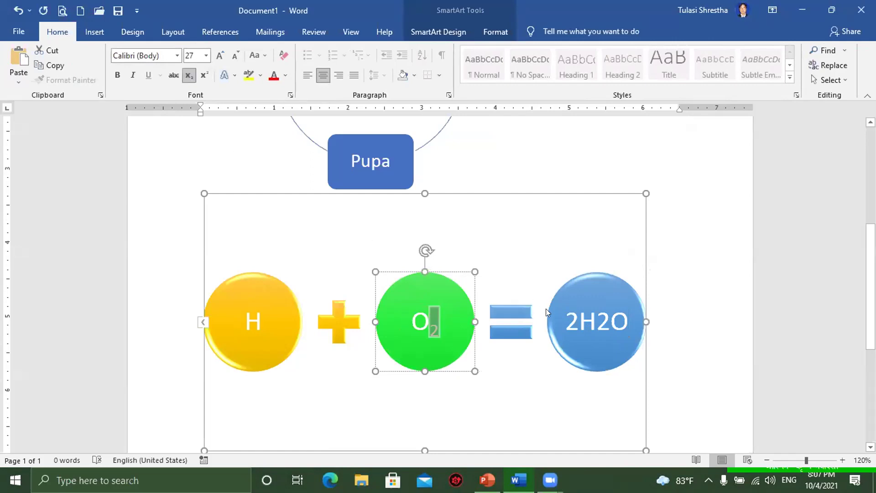
- Make the 2 in H2O a subscript so the result reads 2H₂O
click(605, 317)
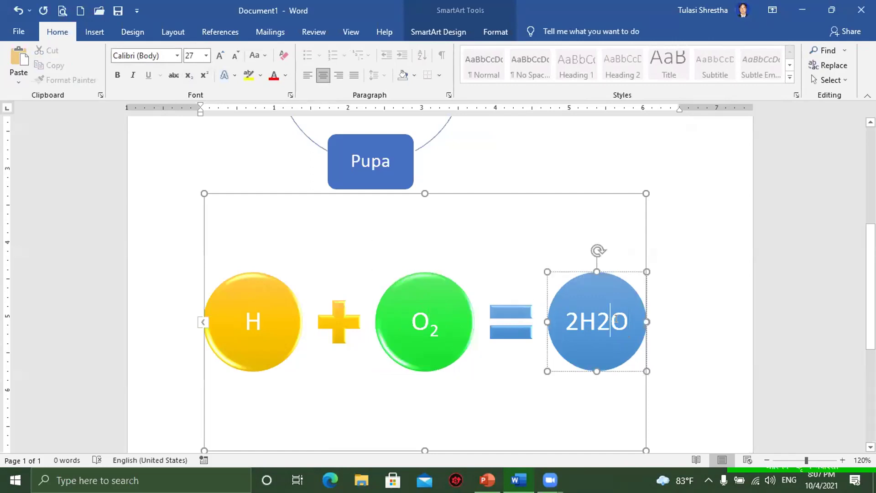
key(shift+Left)
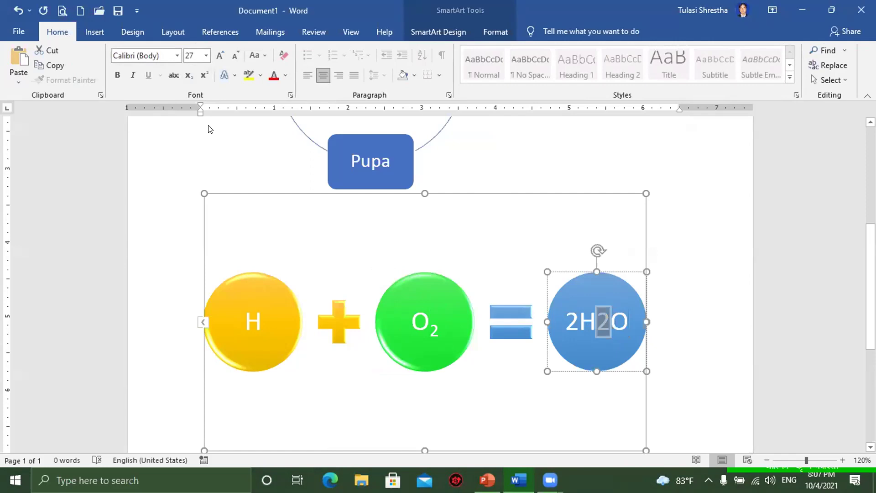
click(189, 77)
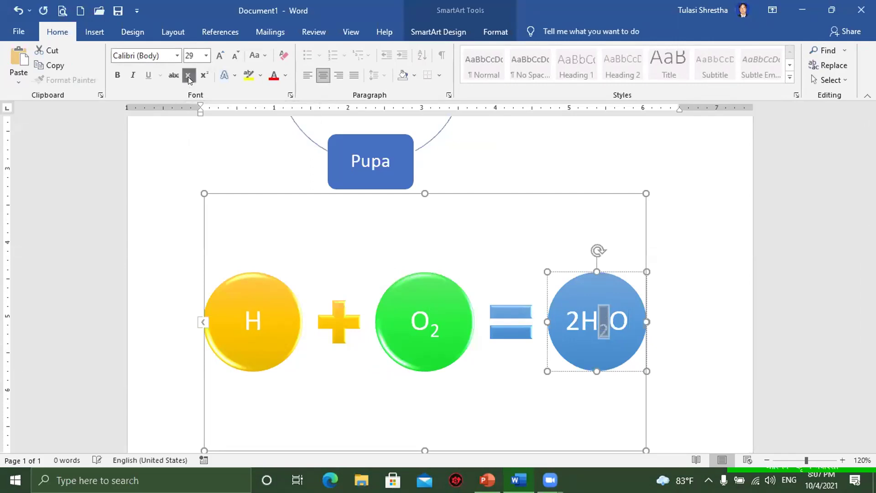
click(655, 315)
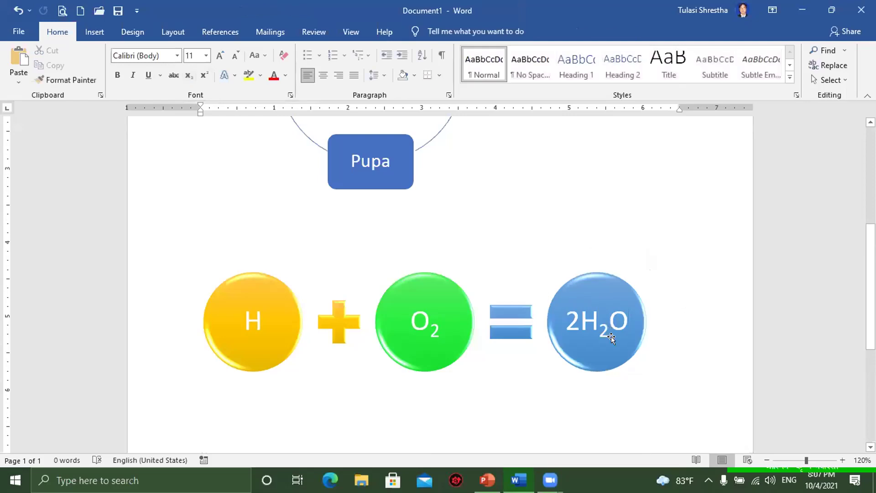
- Insert a page break just below the water equation graphic
scroll(611, 336, down, 1)
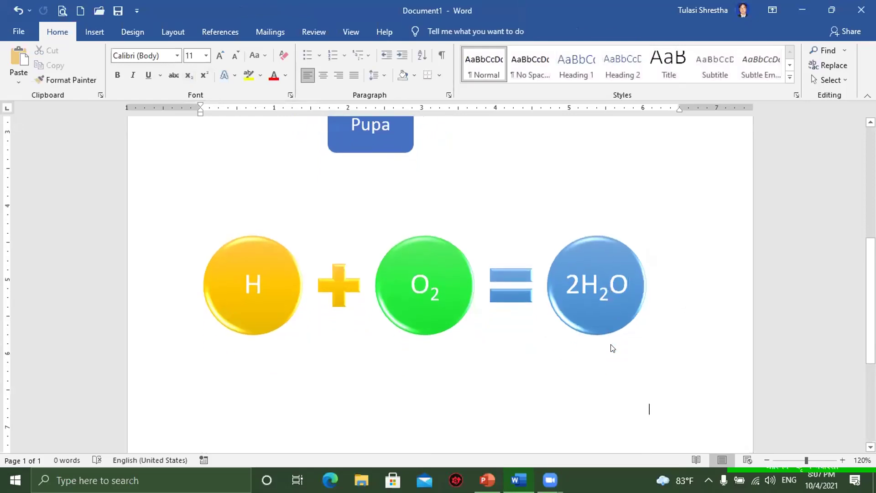
scroll(560, 339, down, 1)
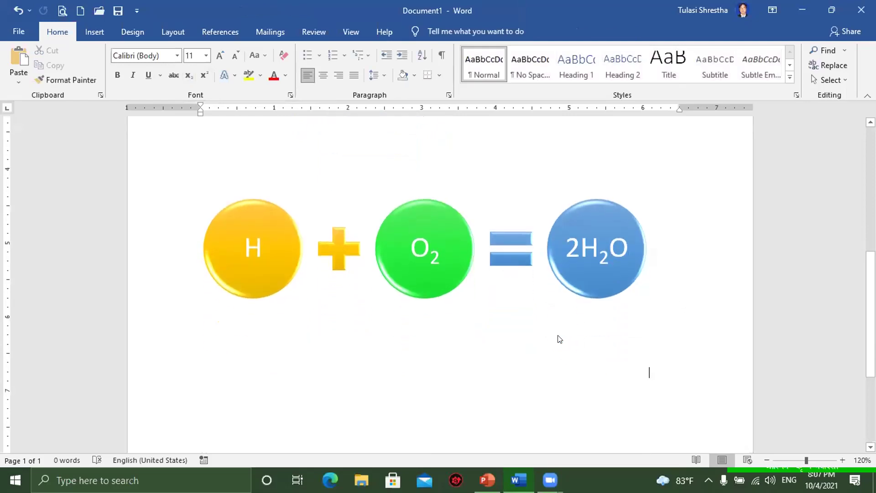
scroll(560, 339, up, 2)
scroll(607, 335, down, 1)
scroll(607, 335, down, 2)
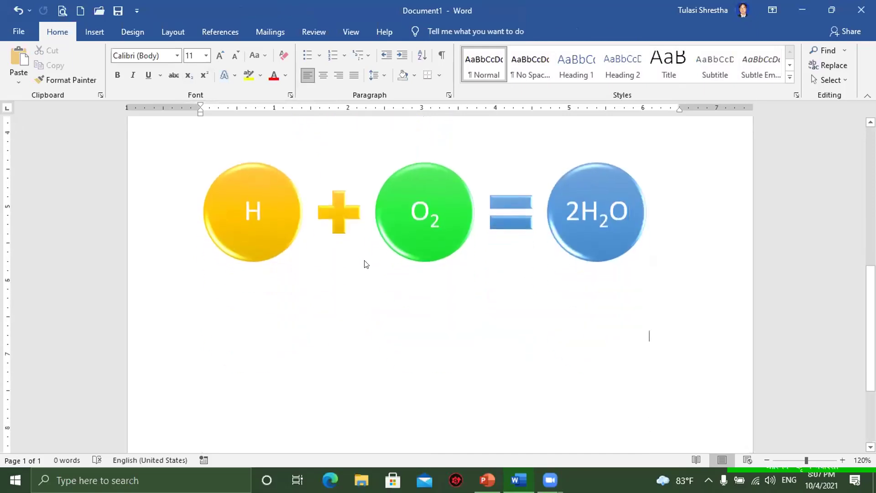
scroll(502, 272, up, 2)
scroll(557, 288, down, 2)
scroll(502, 301, down, 1)
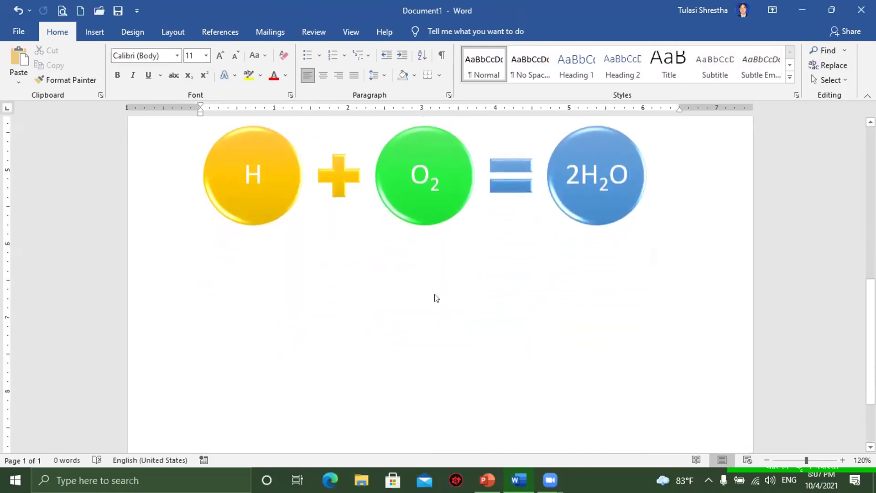
click(423, 301)
key(ctrl+a)
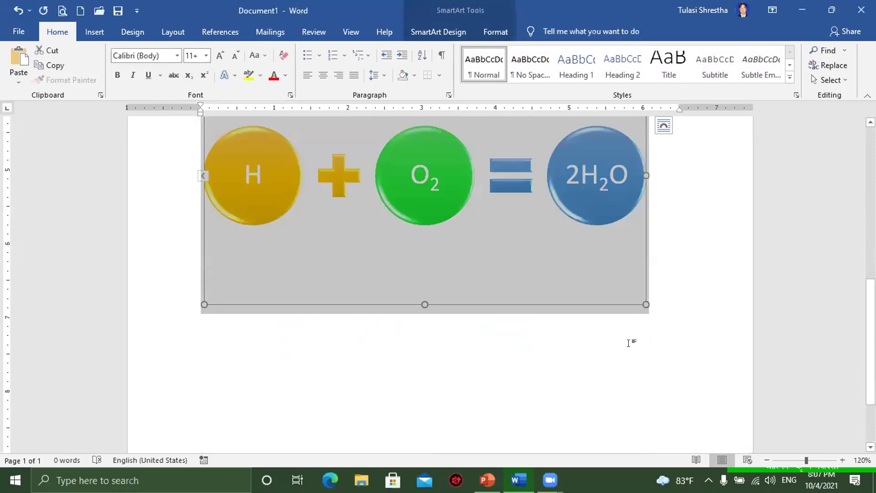
click(686, 311)
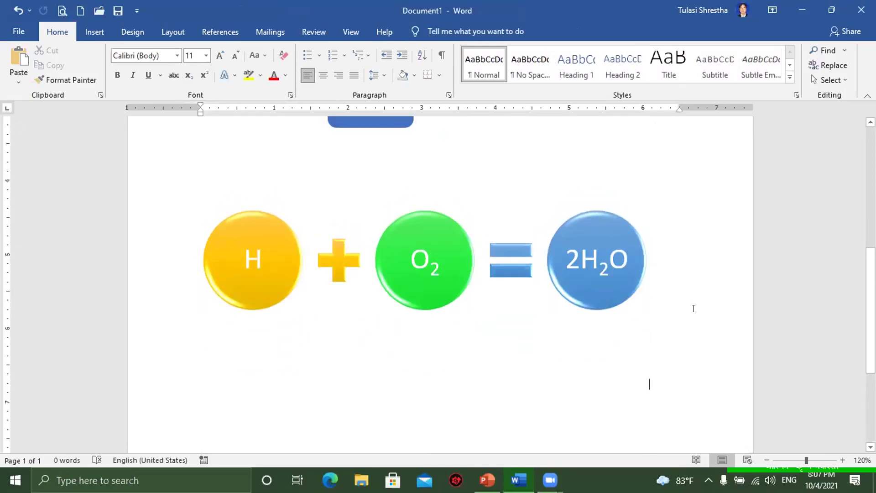
key(ctrl+Return)
- Add a second page break so the Nepali SmartArt moves to page 3, leaving page 2 blank
scroll(413, 295, down, 3)
scroll(413, 295, down, 2)
scroll(408, 295, up, 5)
scroll(404, 296, up, 3)
scroll(404, 296, down, 3)
scroll(402, 296, down, 4)
scroll(399, 297, down, 2)
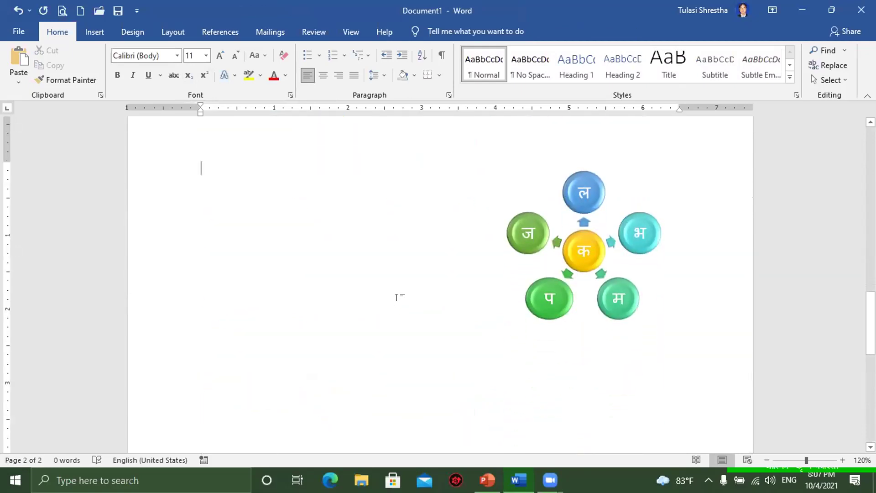
key(ctrl+Return)
scroll(395, 303, up, 3)
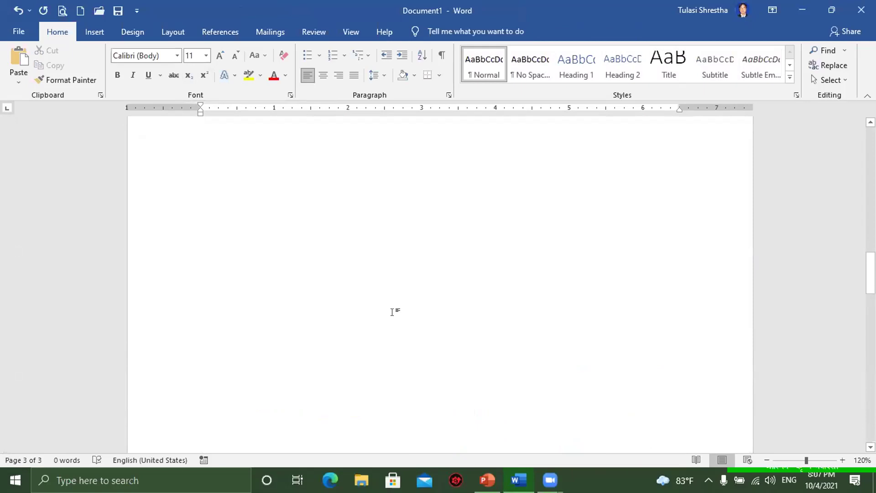
scroll(392, 312, up, 3)
click(224, 234)
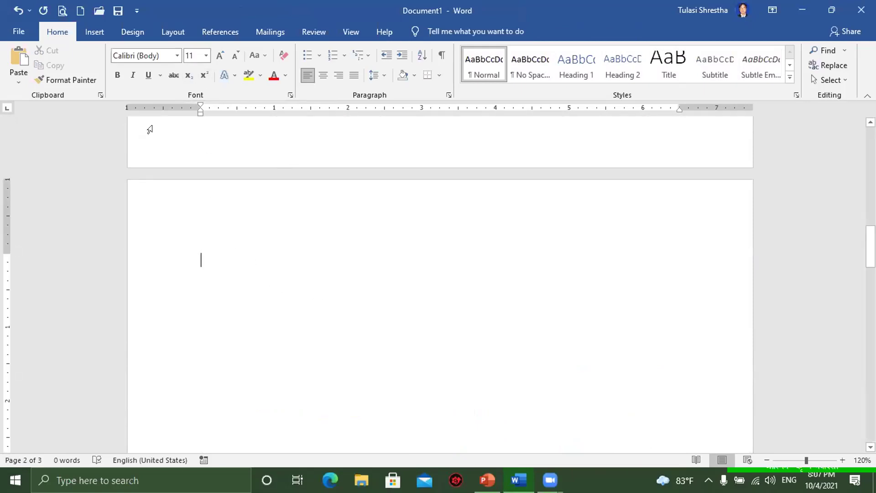
- Insert a Vertical Equation SmartArt graphic on the blank page 2
click(96, 32)
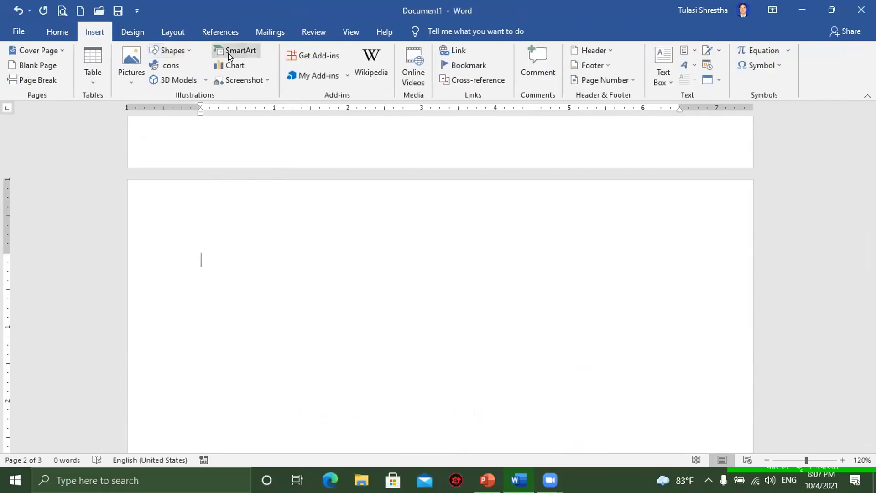
click(228, 53)
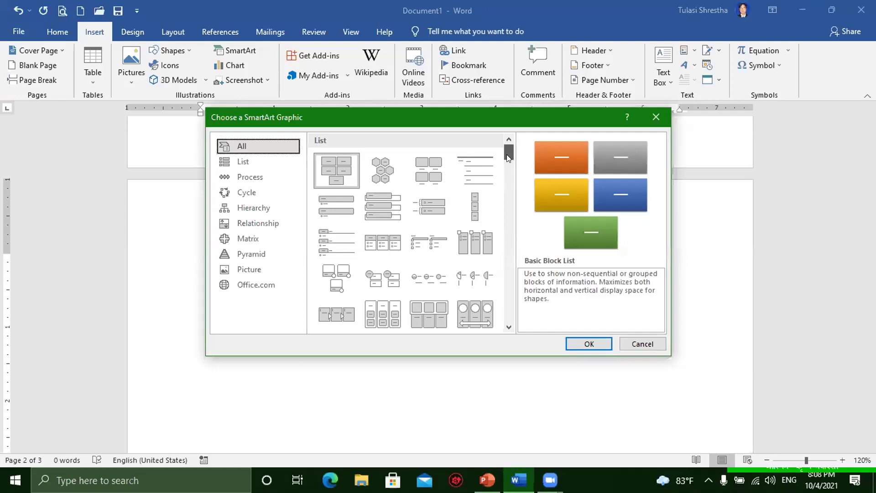
drag(507, 154, 506, 159)
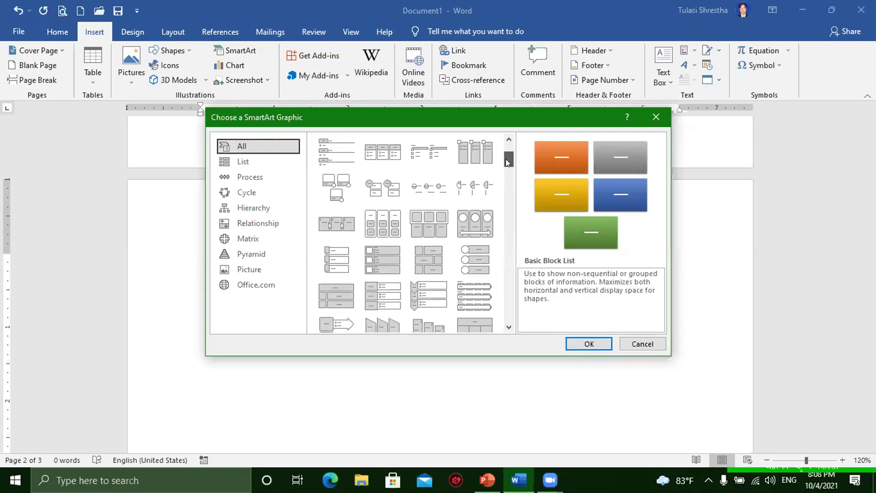
drag(506, 159, 507, 209)
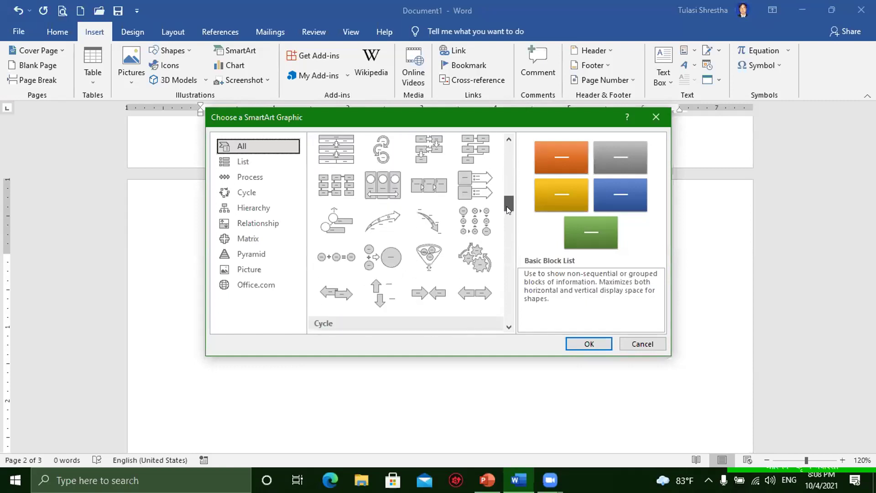
click(374, 261)
click(588, 344)
scroll(544, 315, down, 3)
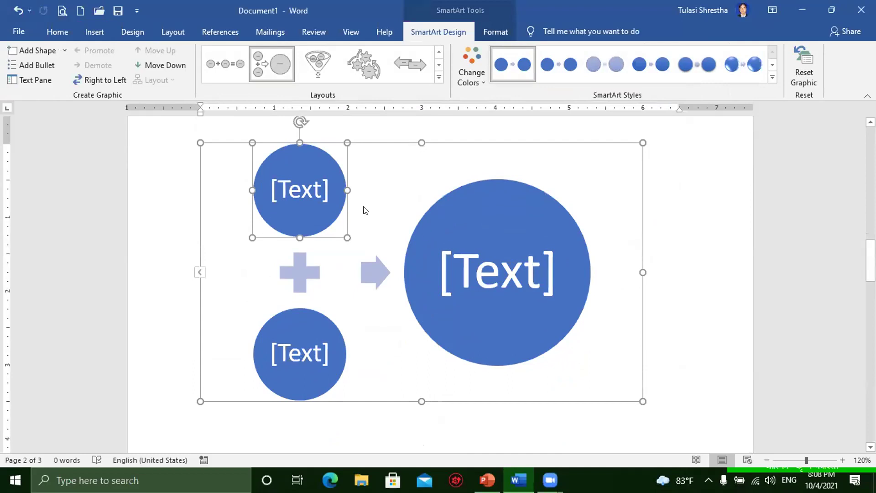
- Using the Nepali keyboard, type भा and नु in the small circles and भानु in the result circle
click(314, 179)
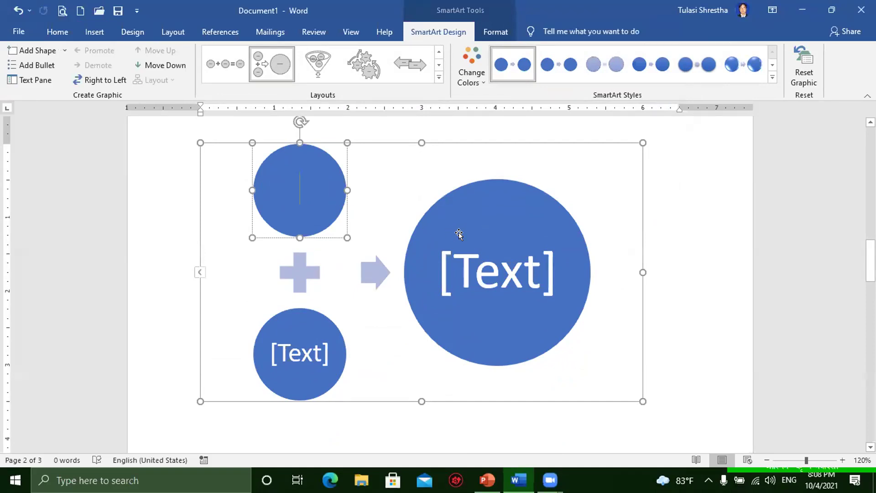
text(d)
key(BackSpace)
key(super+space)
key(super+space)
text(अ)
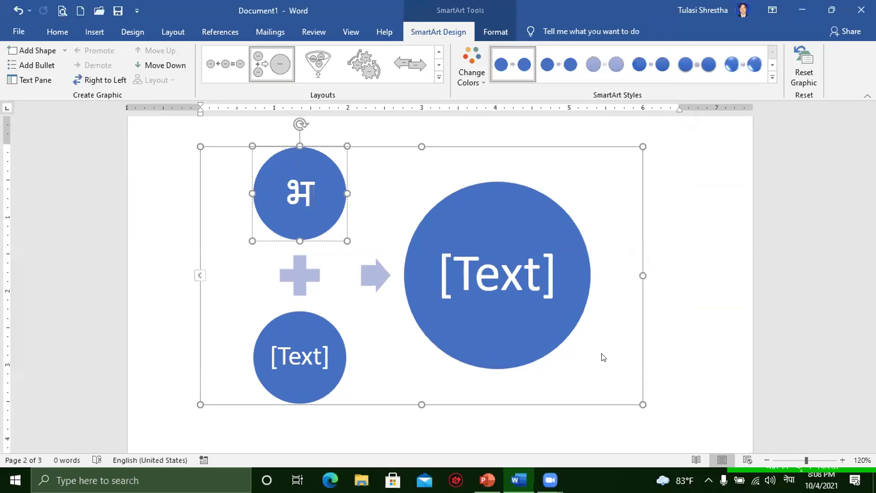
text(ा)
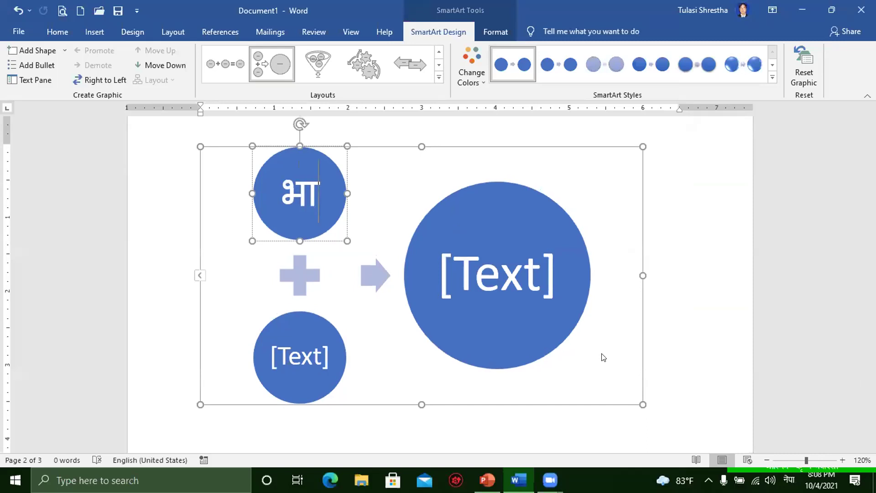
click(287, 357)
text(न)
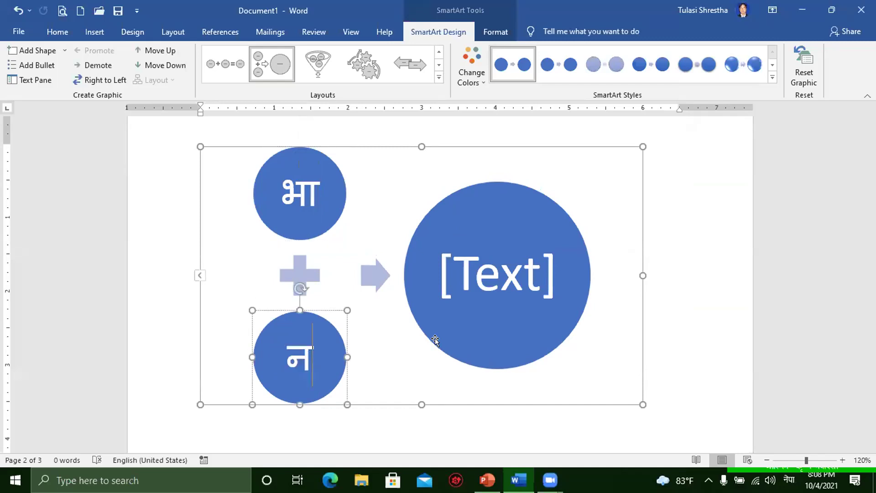
text(ु)
click(491, 273)
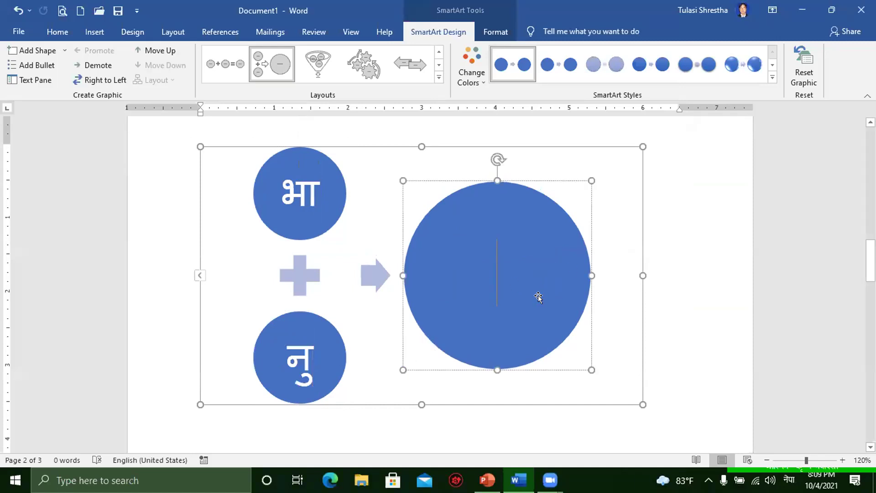
text(भान)
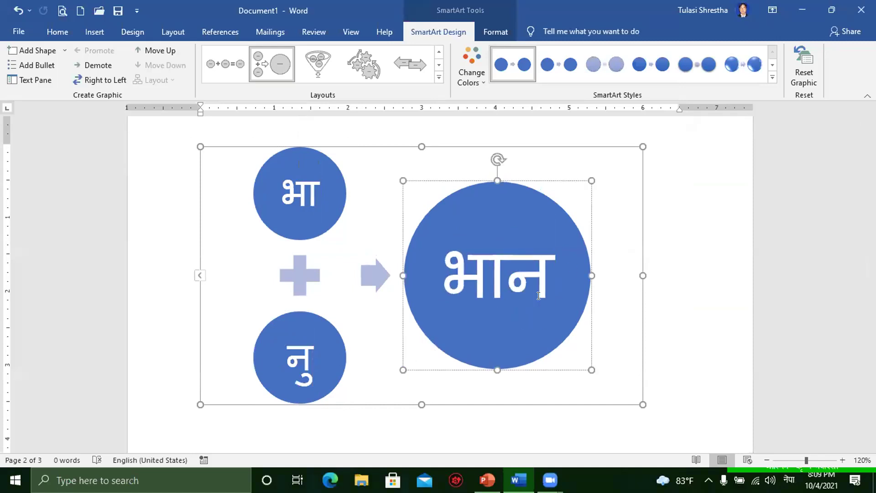
text(ु)
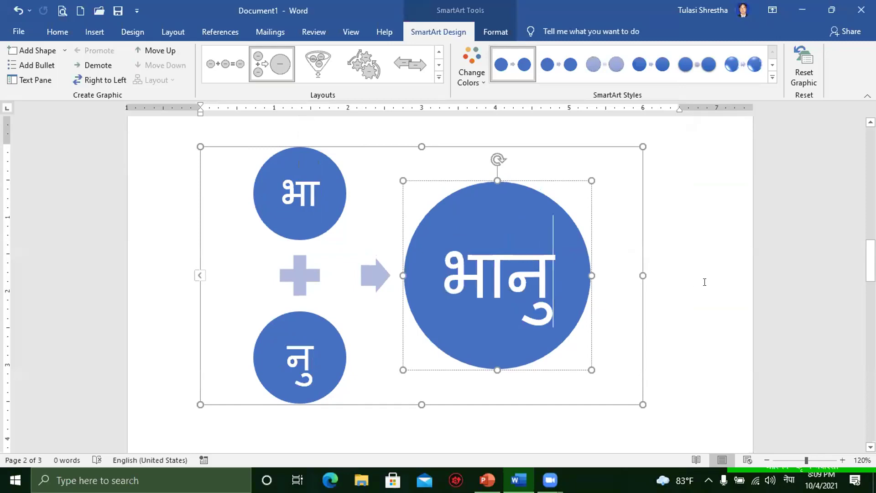
- Review the finished equation, then reselect the whole graphic for recolouring
click(705, 281)
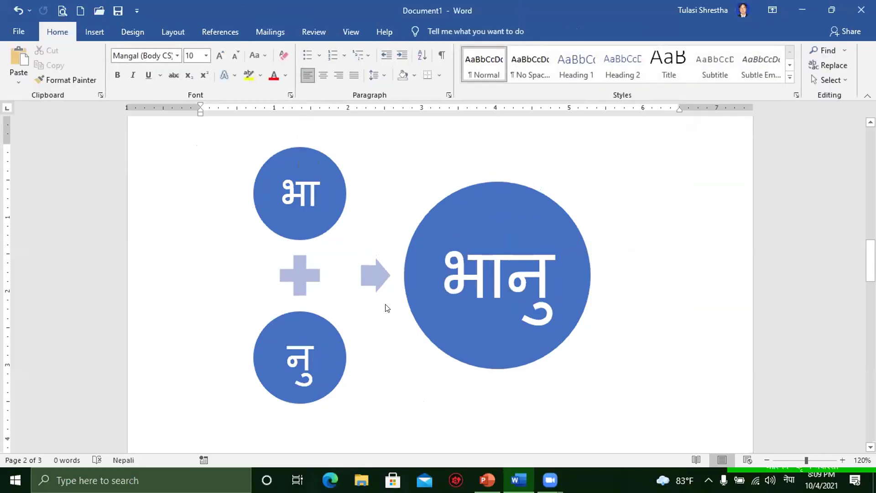
click(492, 184)
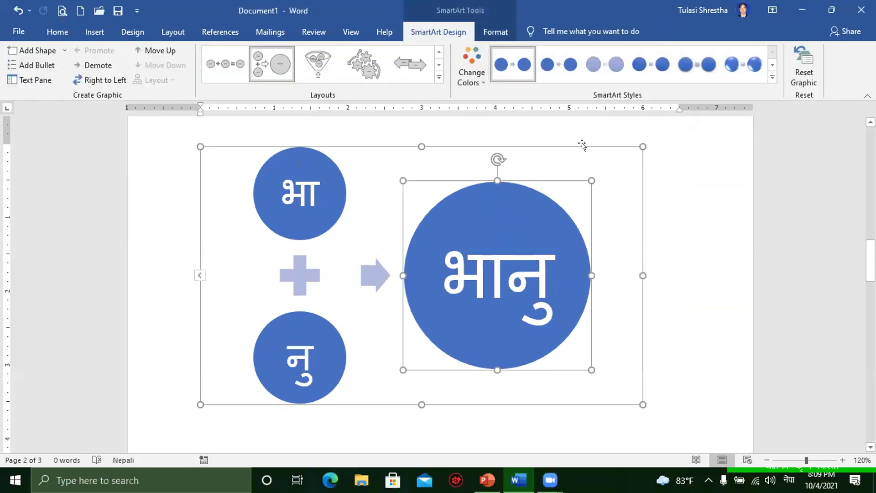
click(581, 144)
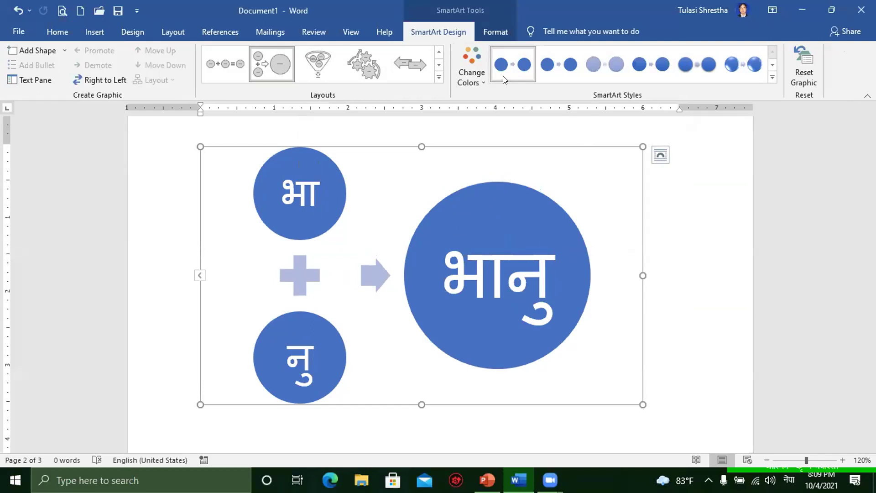
click(474, 64)
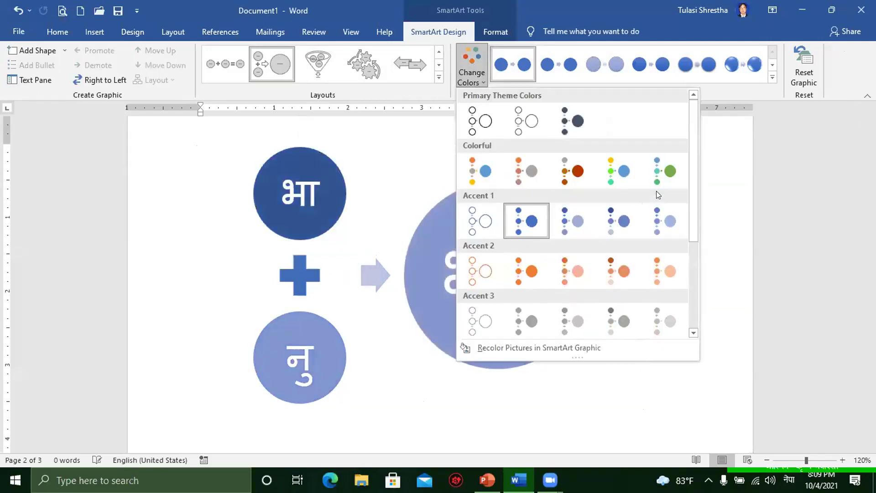
- Apply the Colorful yellow, green and blue scheme and a 3-D SmartArt style to the भानु graphic
click(620, 175)
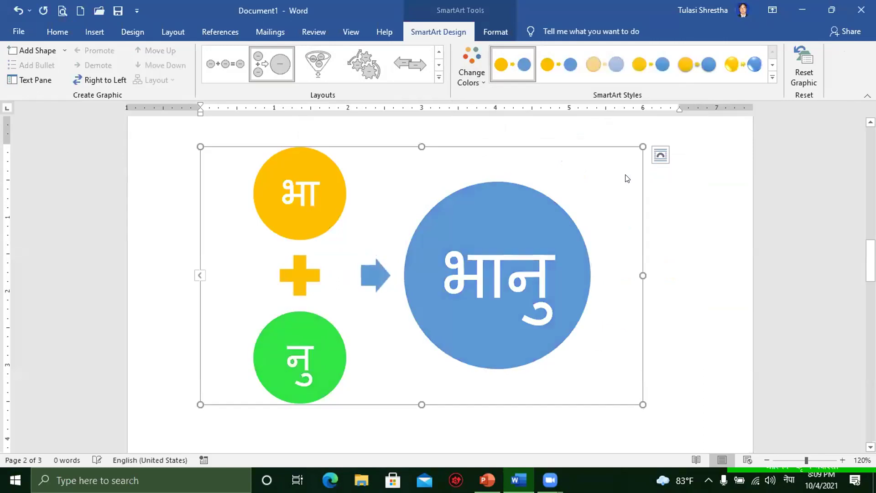
click(461, 68)
mouse_move(693, 210)
mouse_down()
mouse_move(693, 307)
mouse_move(683, 180)
mouse_up()
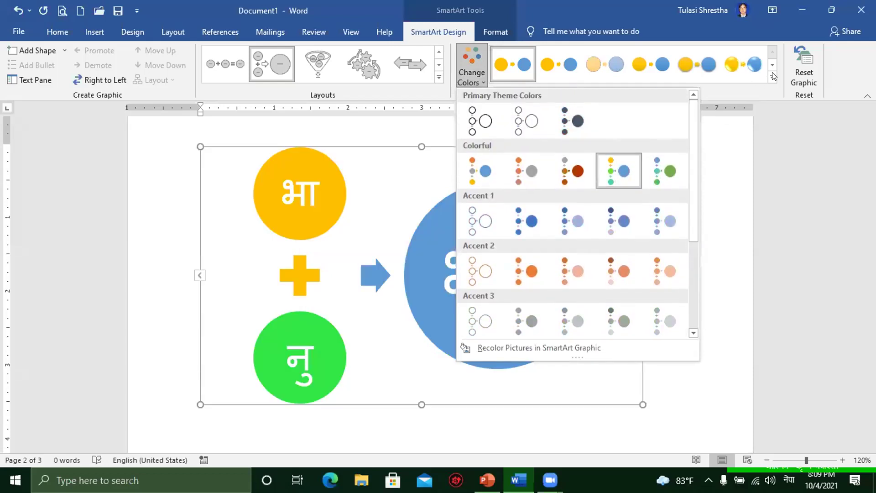
click(773, 76)
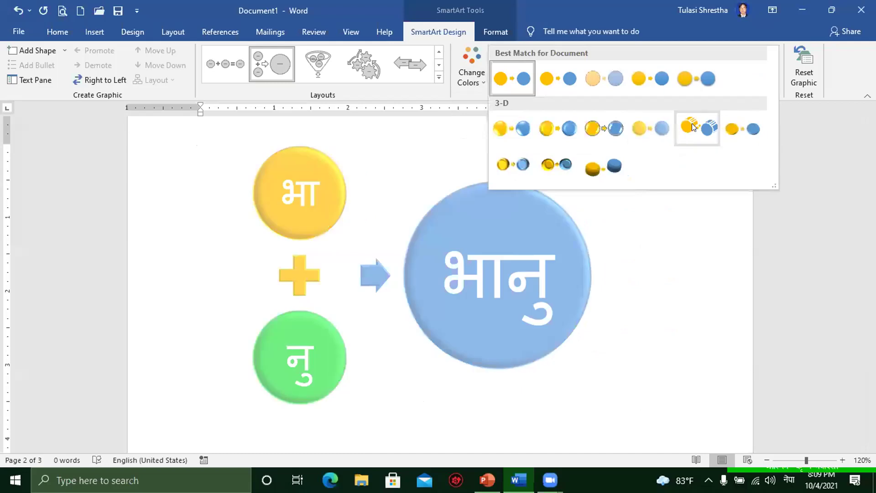
click(696, 126)
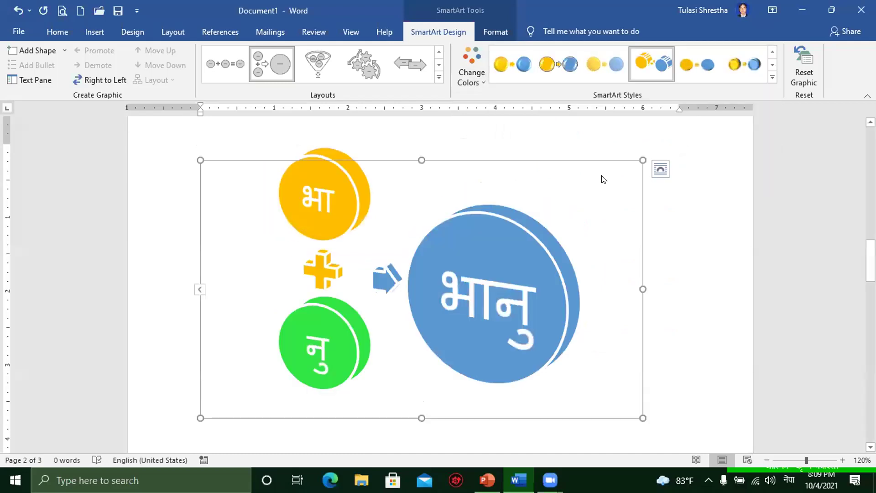
click(502, 160)
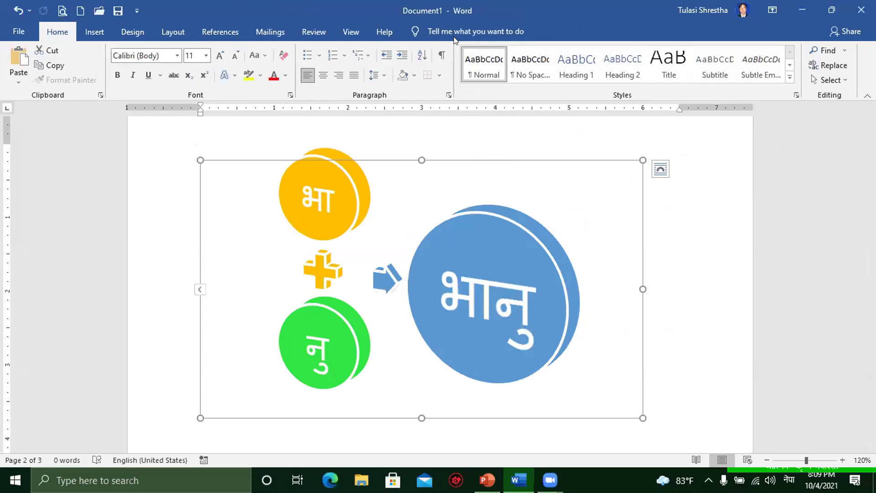
- Switch the भानु graphic to the Dark 1 Outline colours with the plain outlined circle style
click(522, 159)
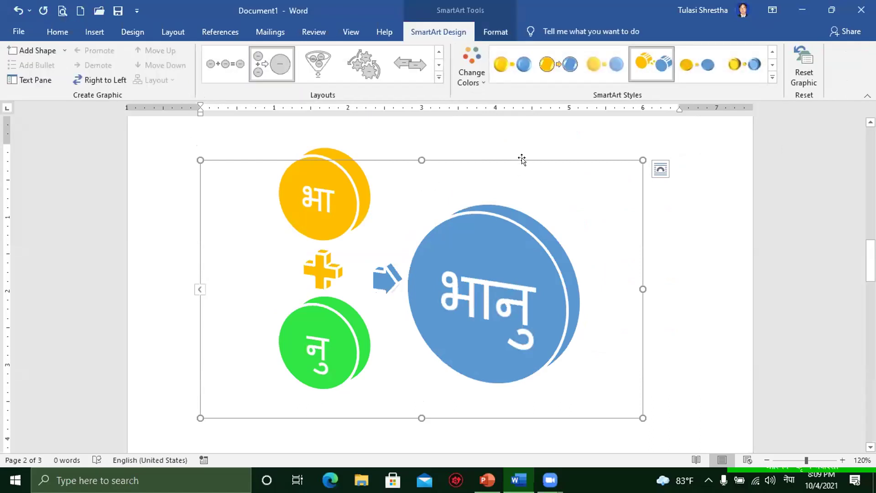
click(478, 77)
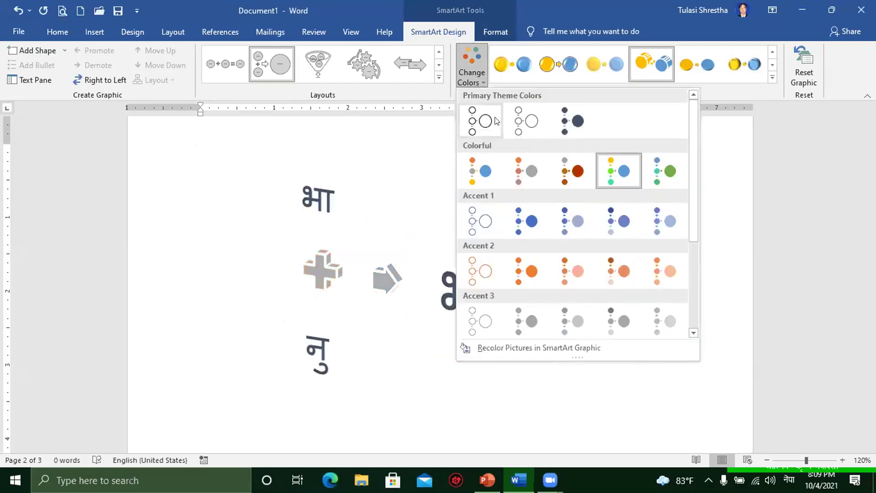
click(487, 121)
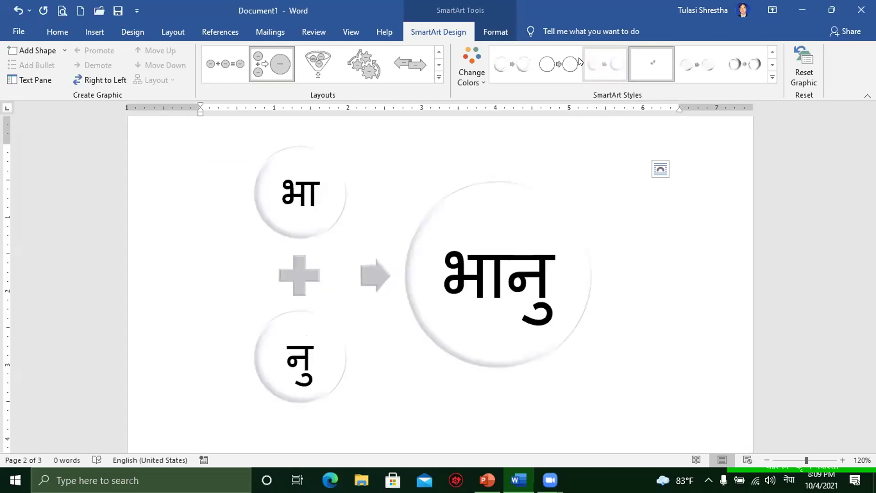
click(561, 64)
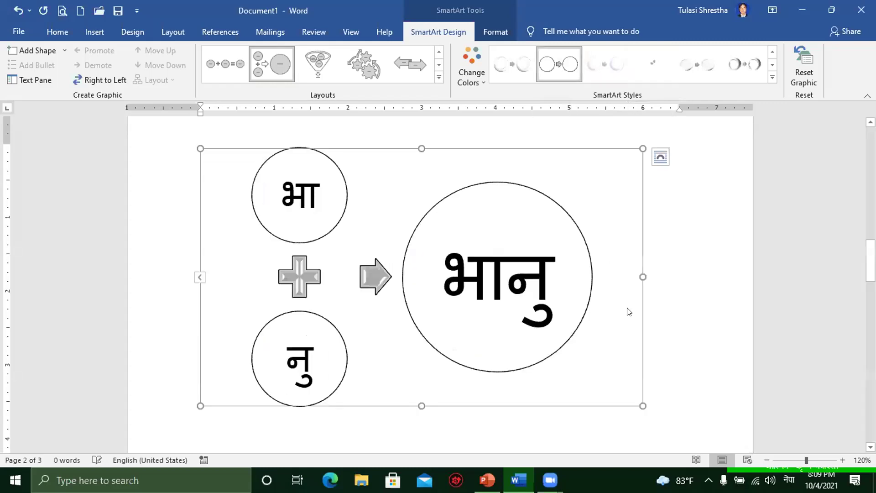
scroll(639, 320, up, 2)
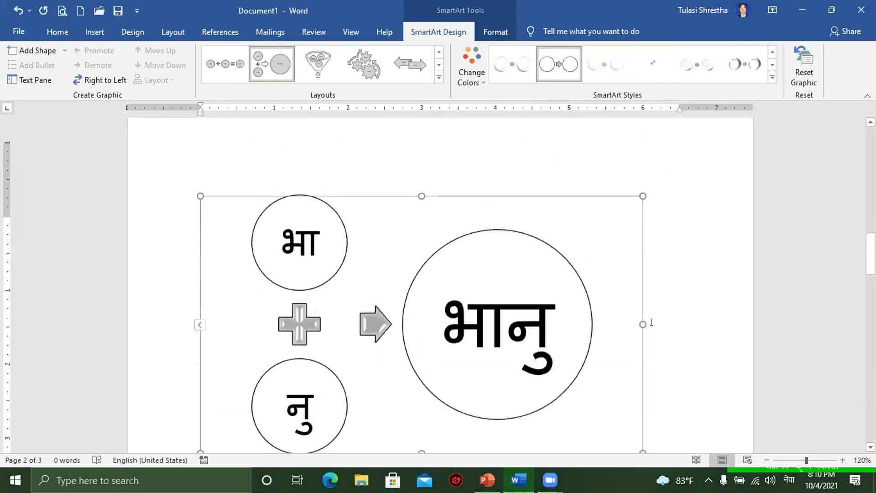
scroll(628, 243, down, 1)
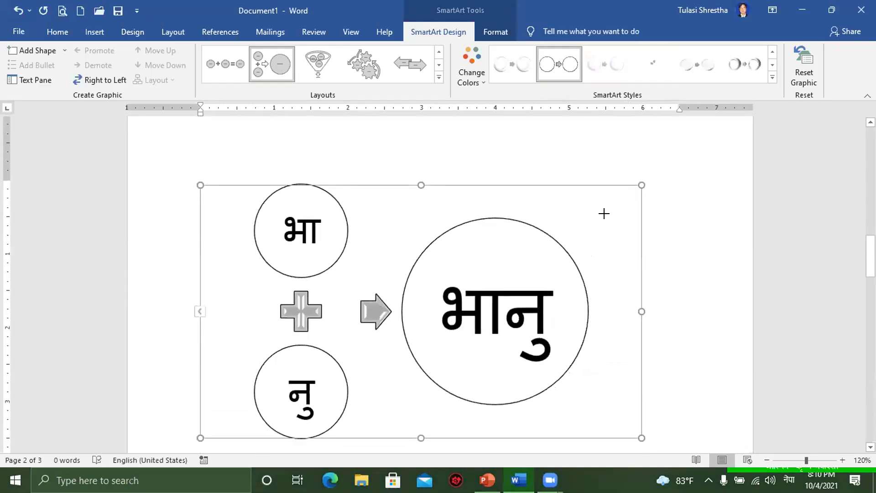
- Shrink the भानु graphic, set it to In Front of Text, and move it right toward mid-page
drag(604, 214, 503, 264)
click(621, 244)
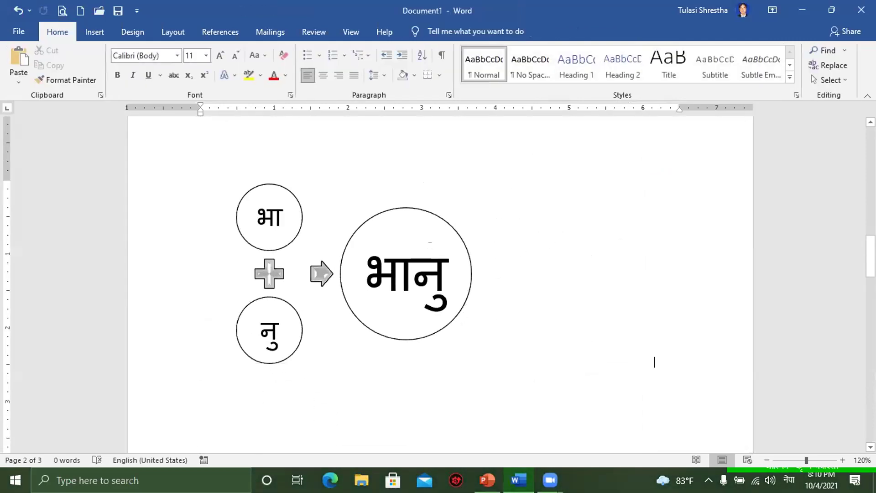
click(439, 222)
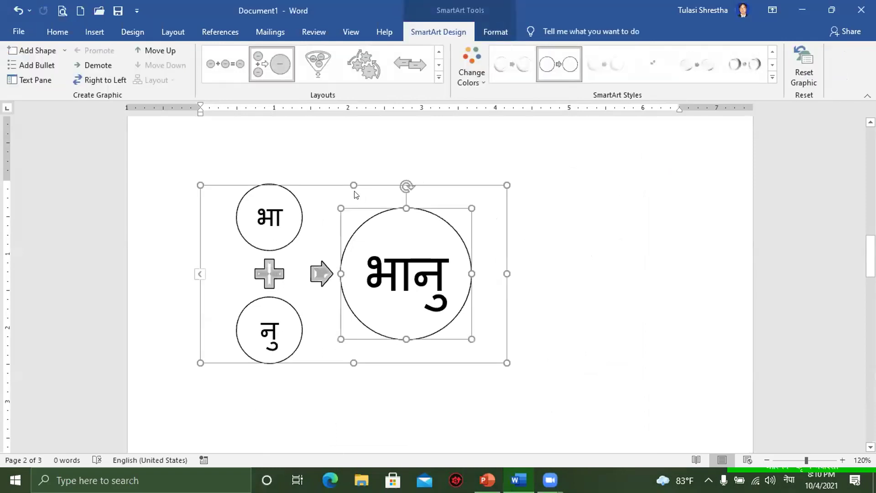
drag(333, 184, 467, 199)
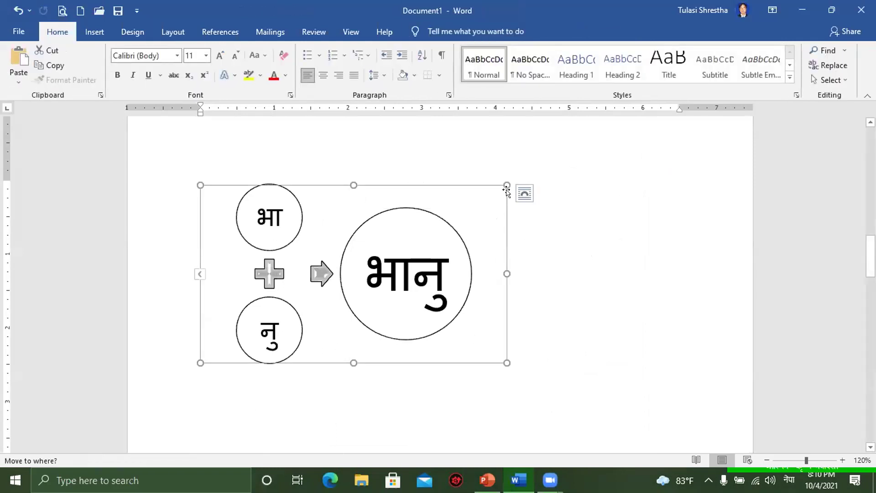
click(524, 196)
click(612, 306)
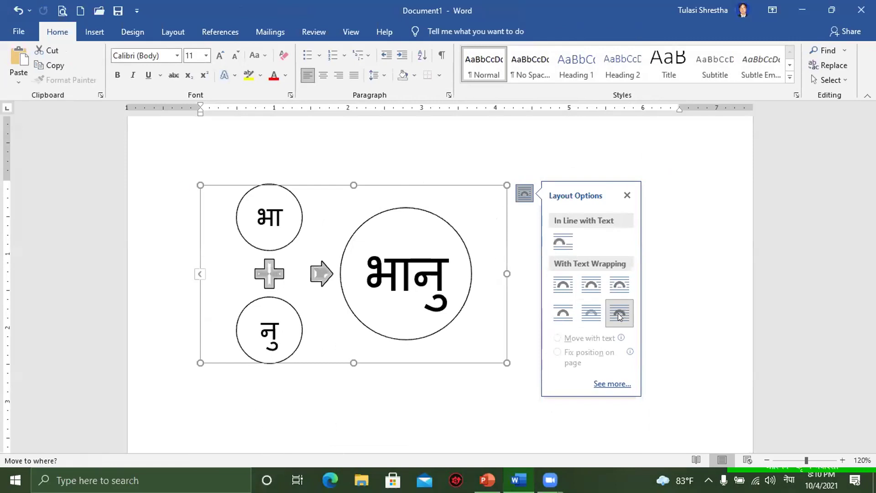
drag(406, 182, 527, 162)
click(669, 265)
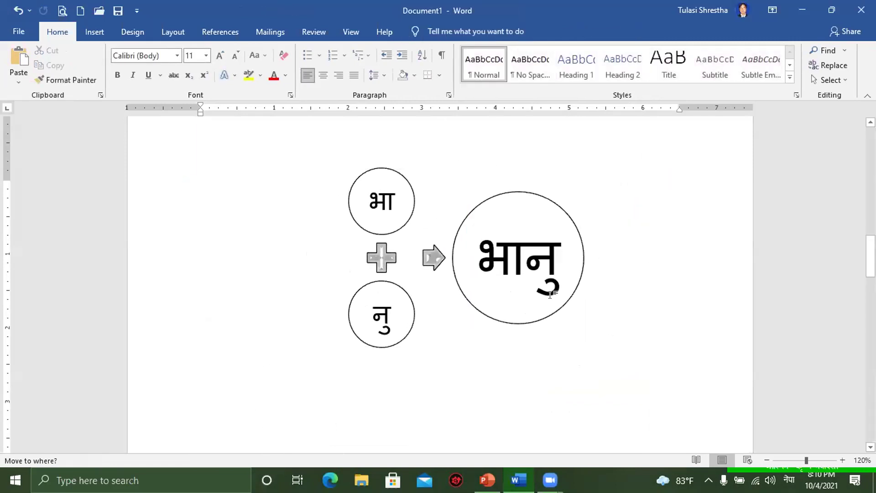
scroll(551, 295, down, 3)
scroll(550, 295, down, 2)
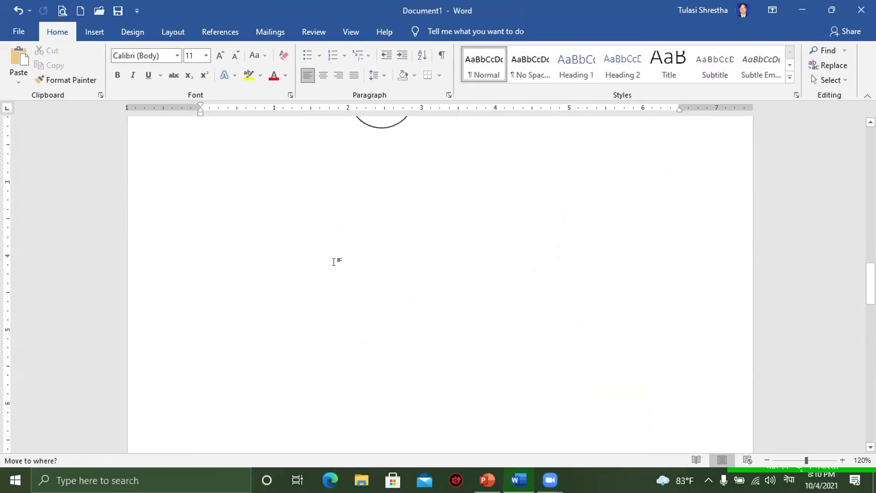
- Open the online 3D model library and switch the keyboard to English to try a 'cat' search
click(96, 33)
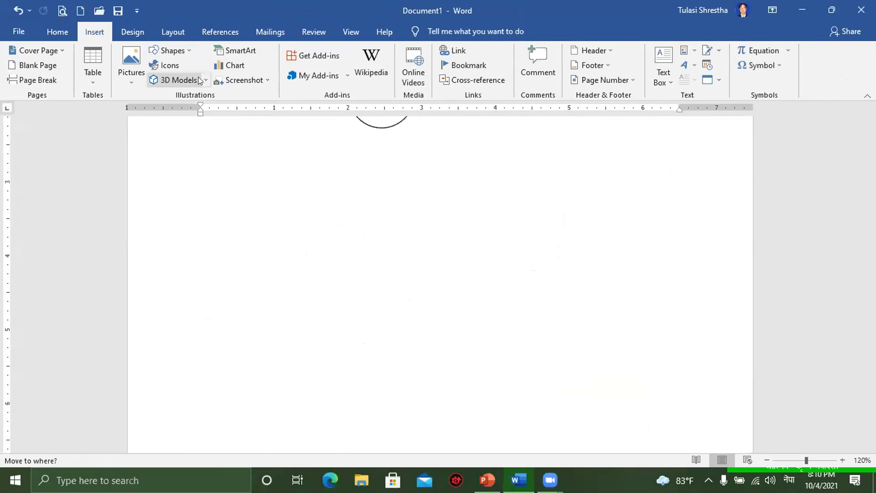
click(185, 79)
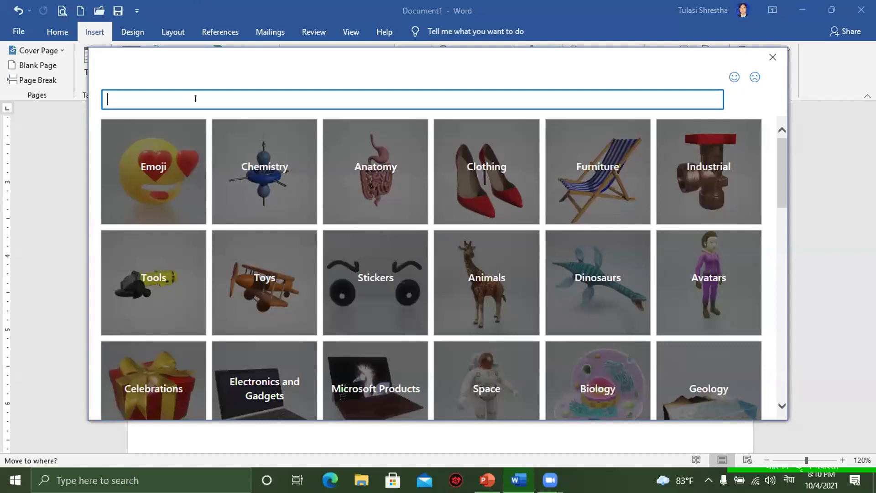
text(अबत)
key(BackSpace)
key(BackSpace)
key(BackSpace)
key(super+space)
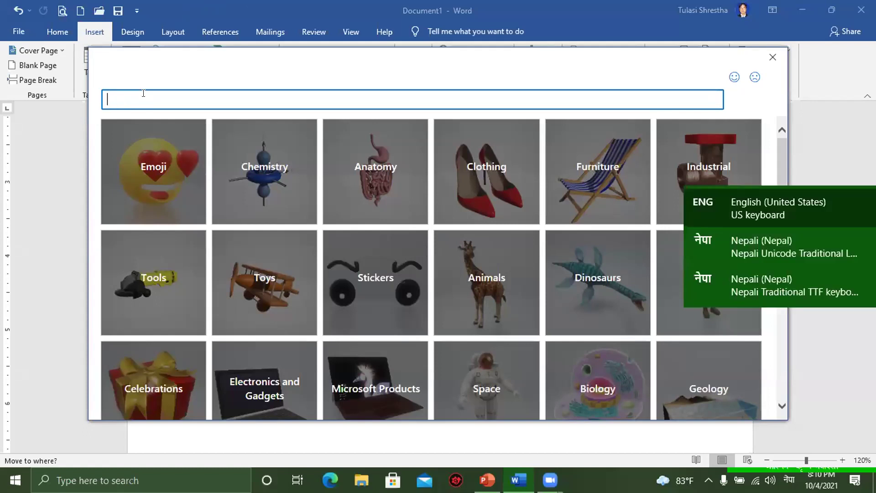
text(cat)
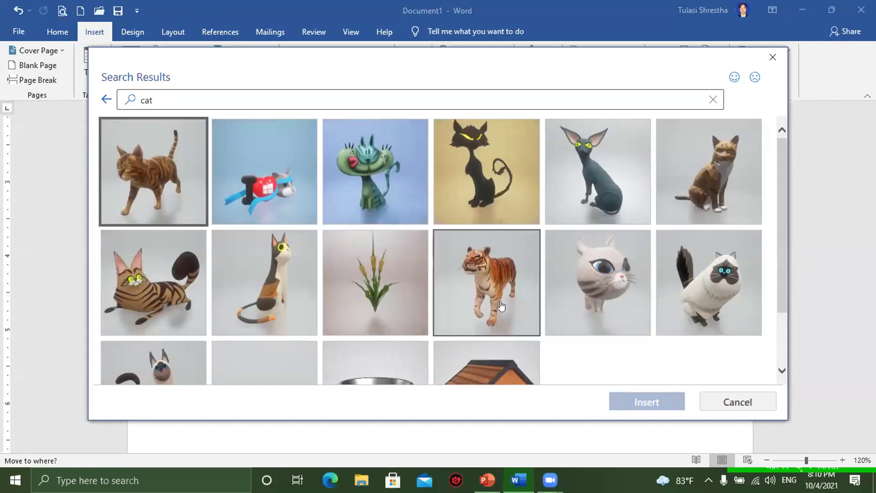
scroll(705, 313, down, 1)
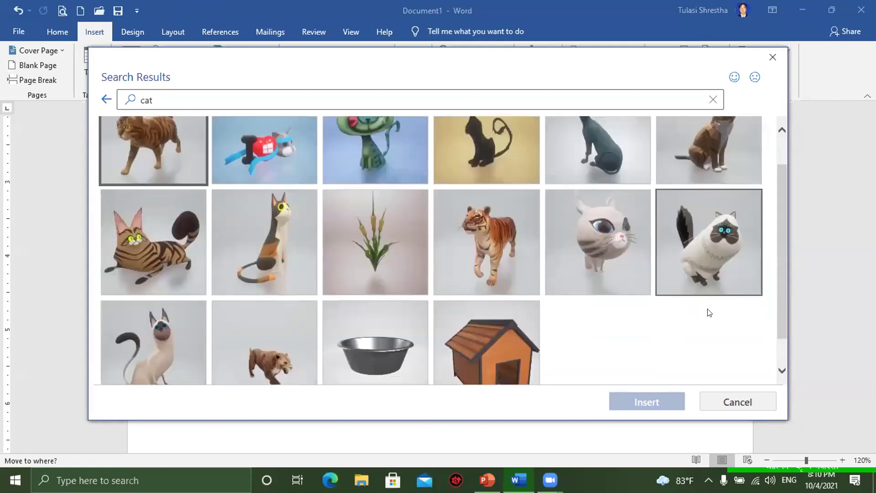
scroll(707, 314, up, 1)
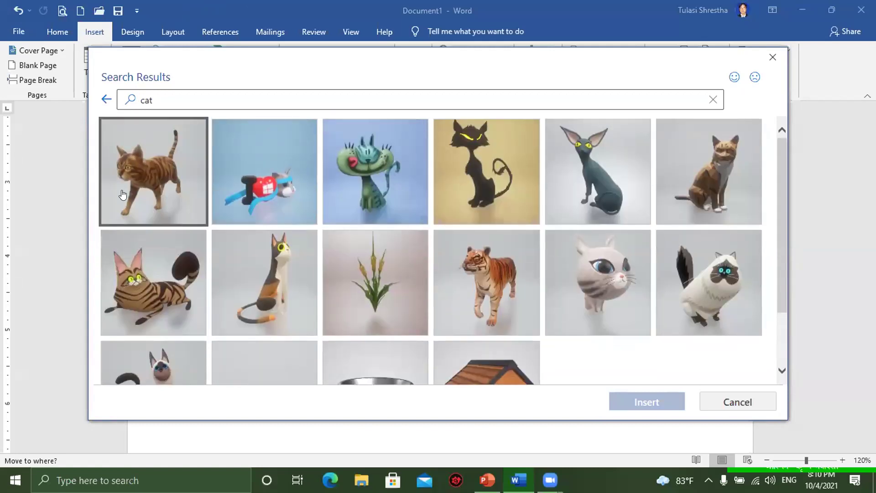
- Search the 3D library for 'apple' and insert the red apple with a leaf
click(161, 94)
key(BackSpace)
key(BackSpace)
key(BackSpace)
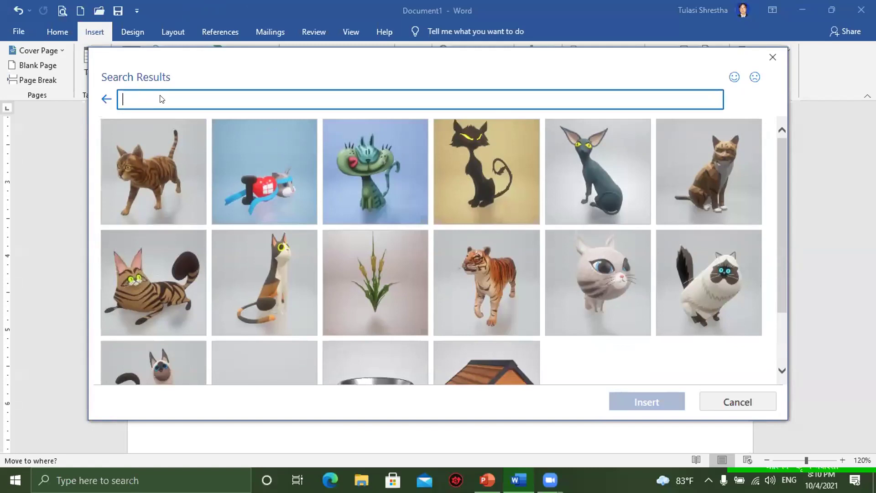
text(apple)
key(Return)
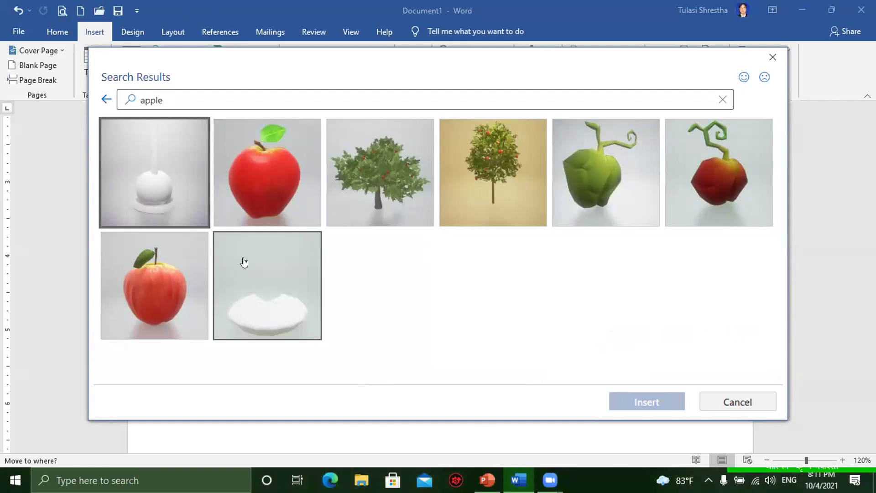
click(283, 179)
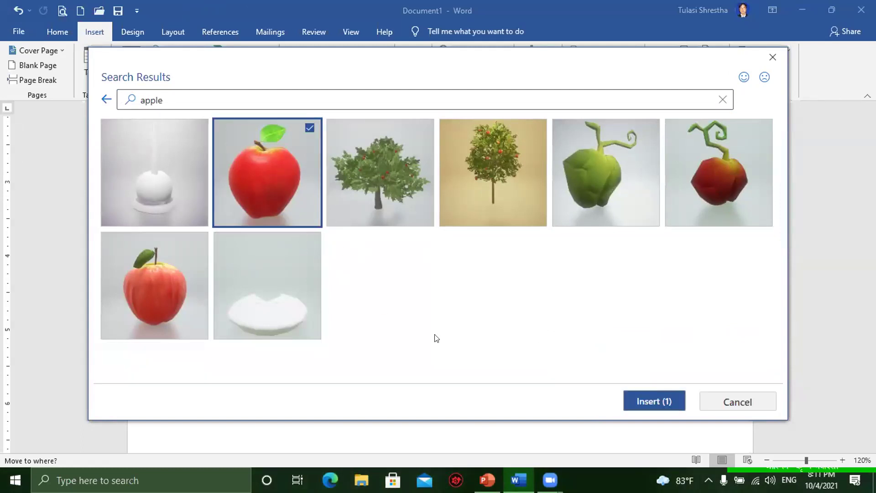
click(654, 400)
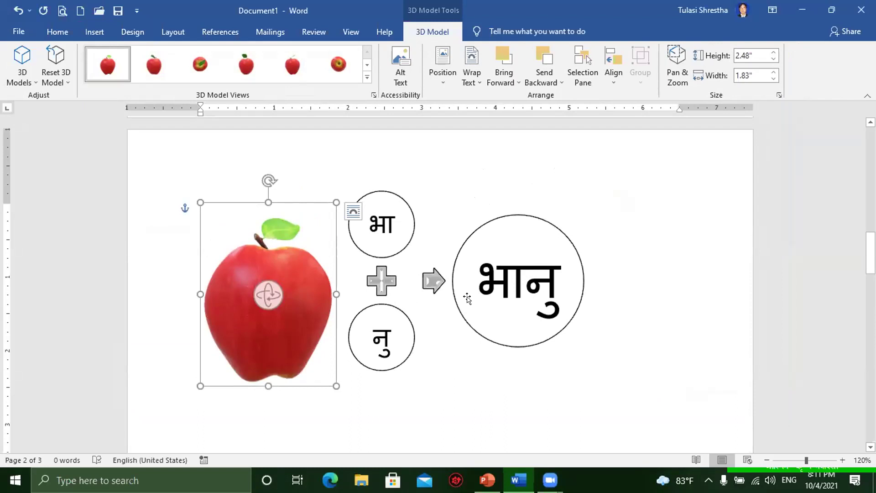
- Shrink the apple slightly to 2.47" × 1.83" and move it left of the भा and नु circles
mouse_move(336, 202)
mouse_down()
mouse_move(318, 236)
mouse_move(335, 204)
mouse_up()
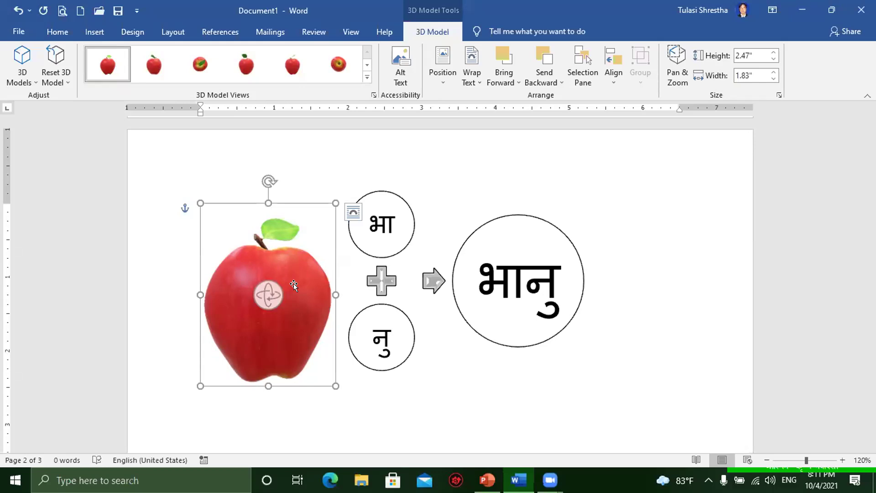
drag(294, 285, 674, 283)
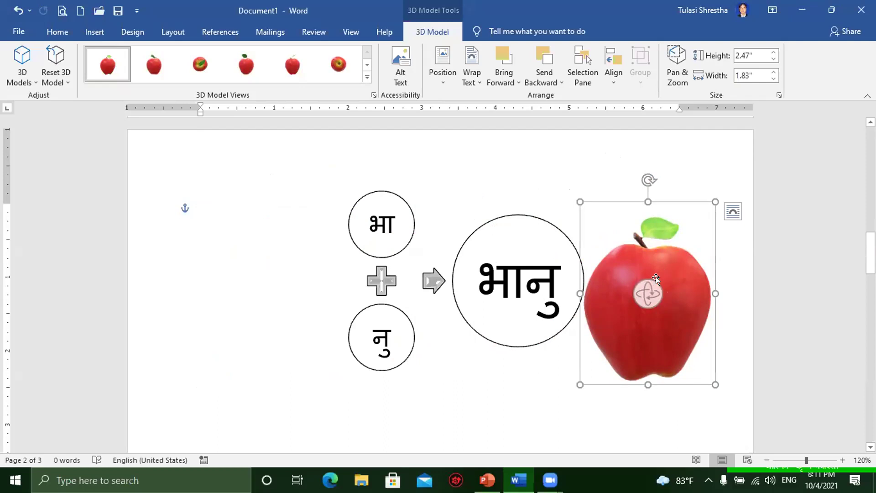
drag(663, 278, 247, 267)
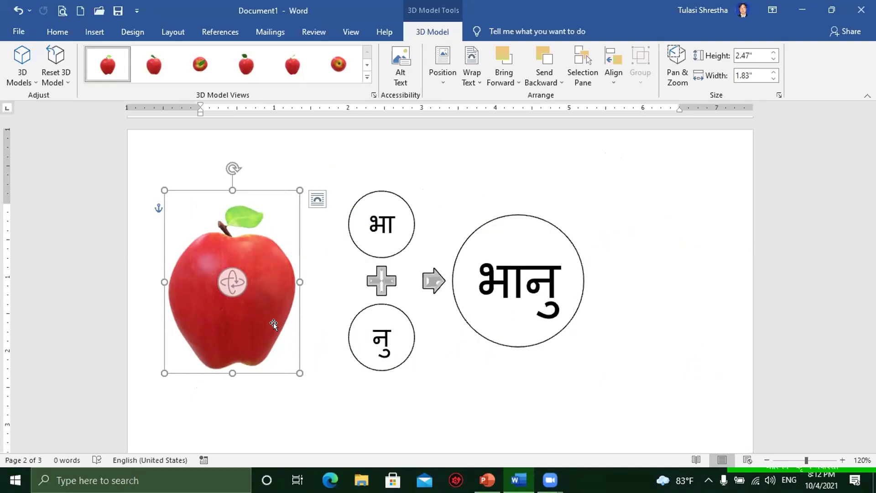
- Set the apple's text wrapping to In Front of Text and nudge it slightly right toward the circles
click(315, 200)
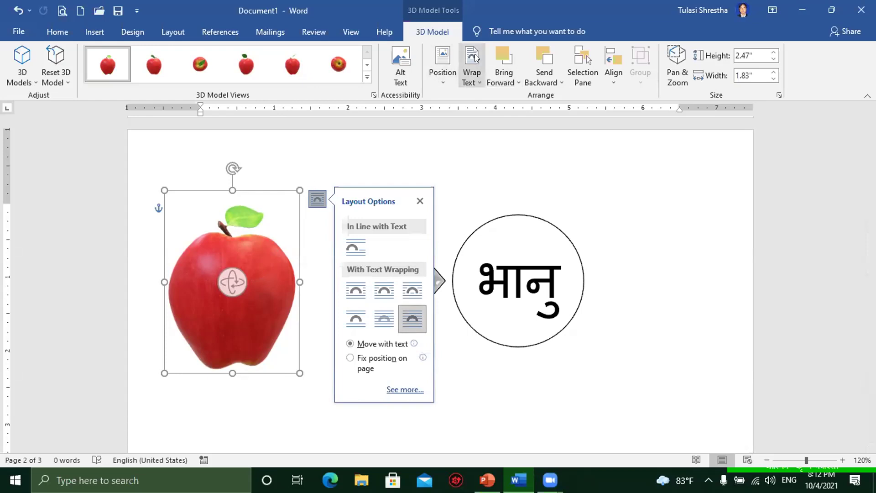
click(475, 82)
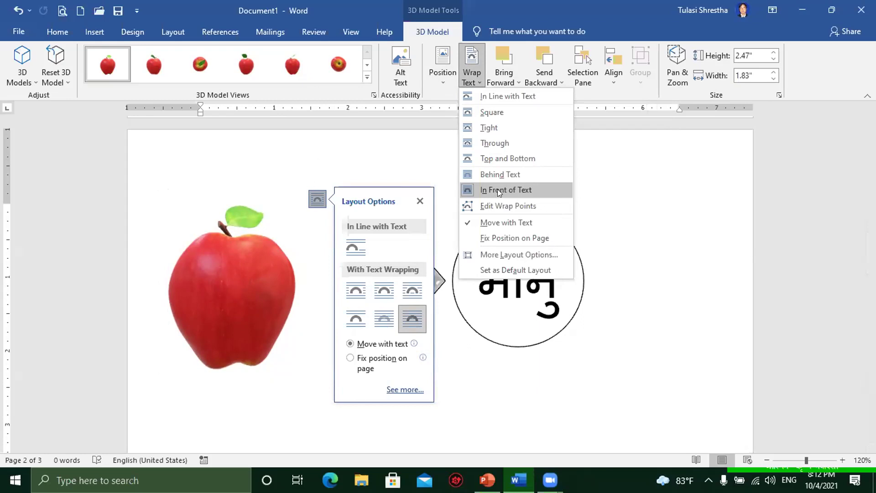
click(497, 189)
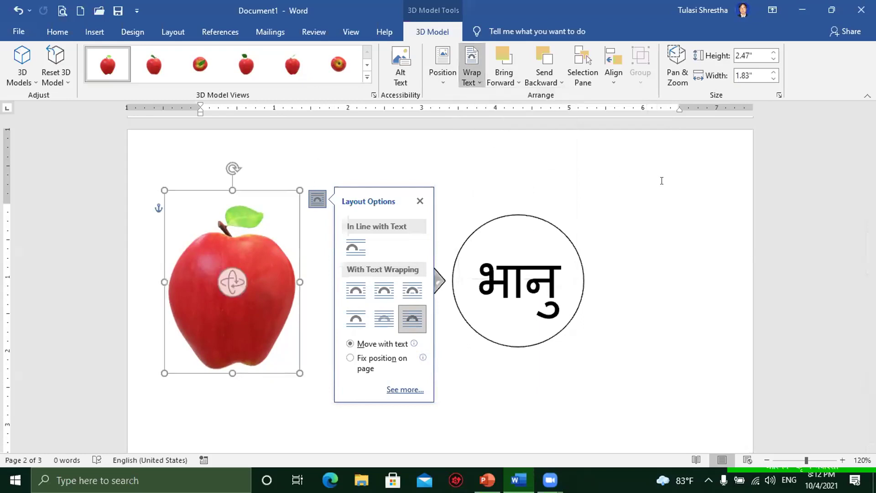
click(421, 200)
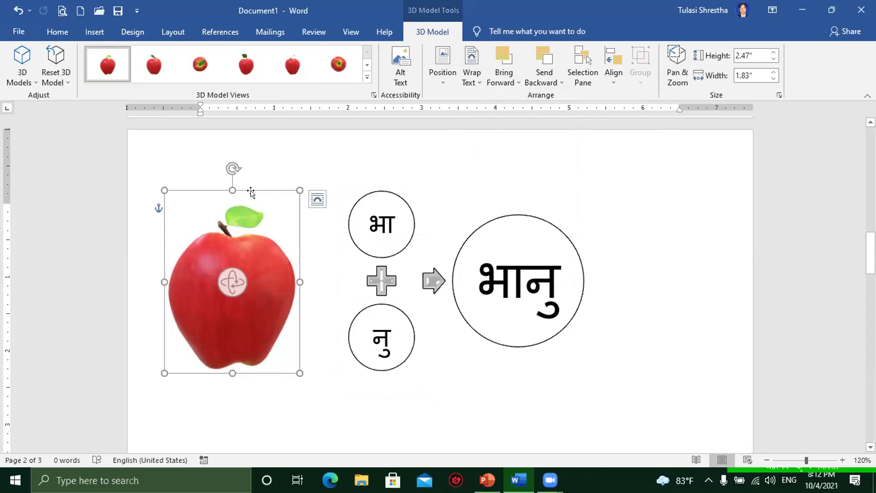
drag(251, 192, 265, 191)
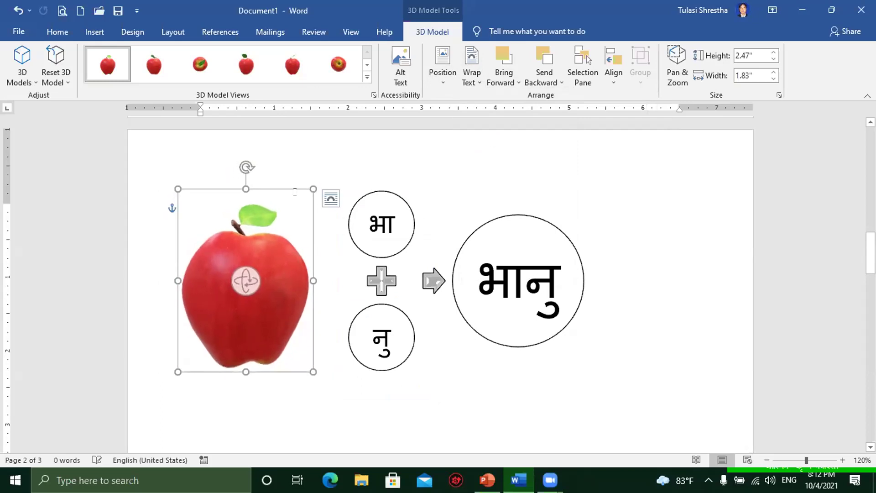
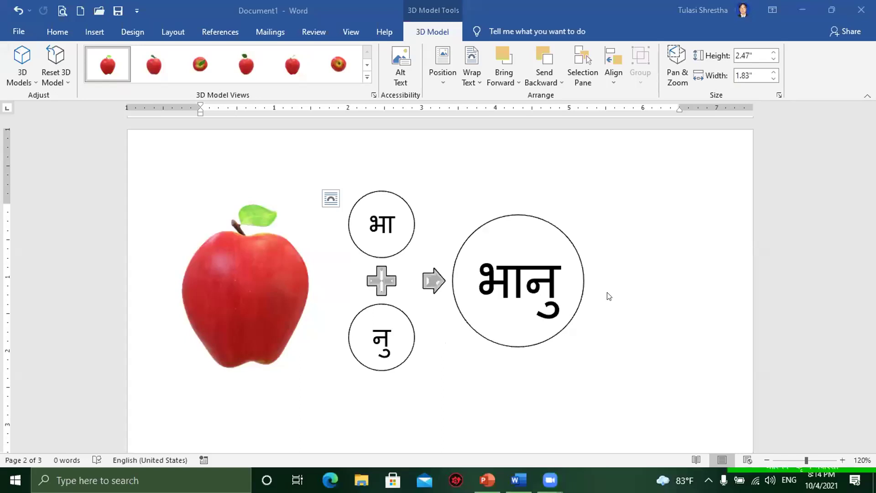
- Delete the apple 3D model beside the भा, नु and भानु circles
click(260, 299)
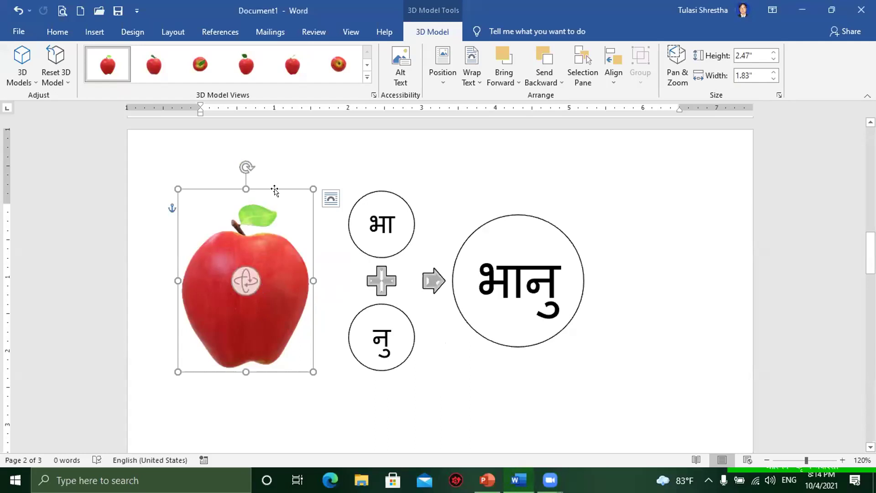
drag(275, 190, 274, 193)
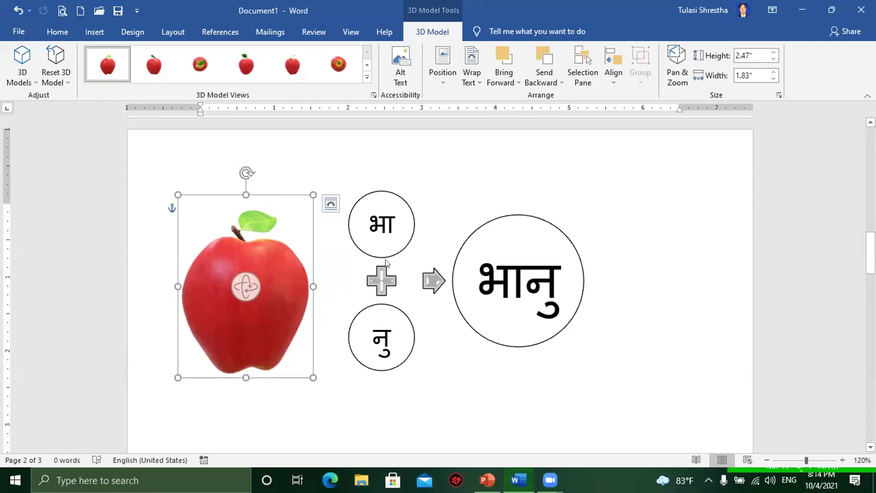
key(Delete)
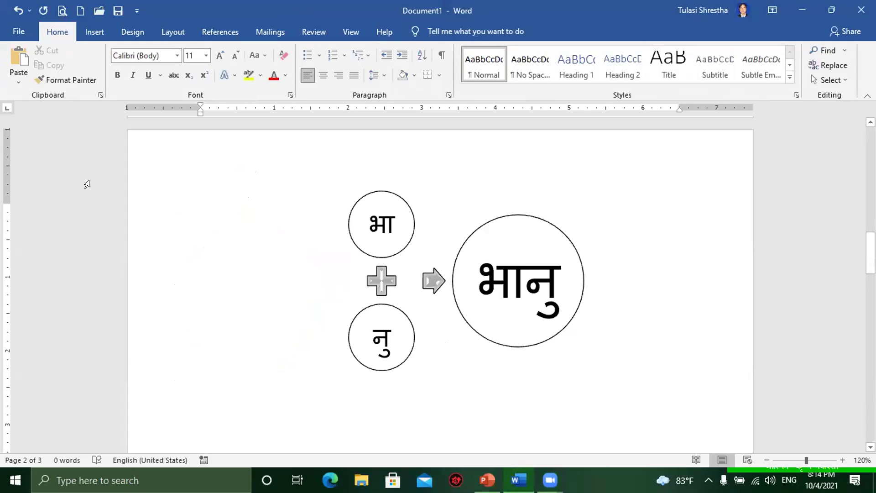
- Insert the blue shirt picture '1' from this computer onto the page
click(95, 32)
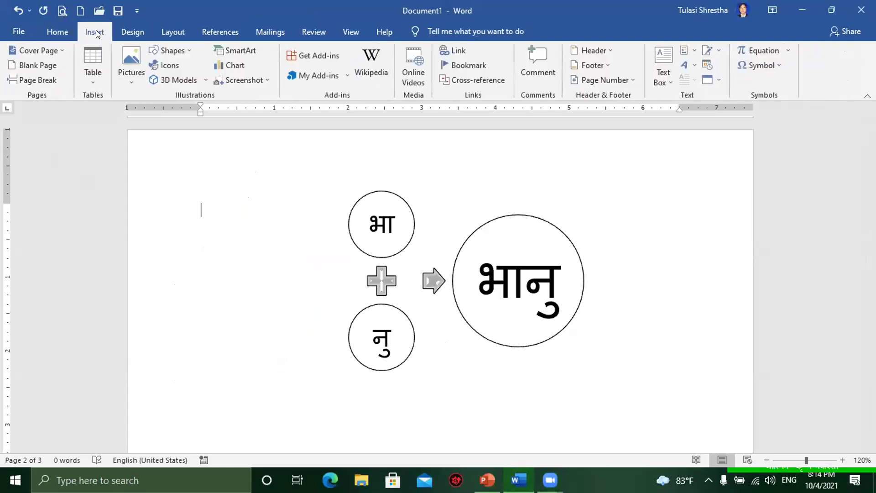
click(133, 64)
click(137, 109)
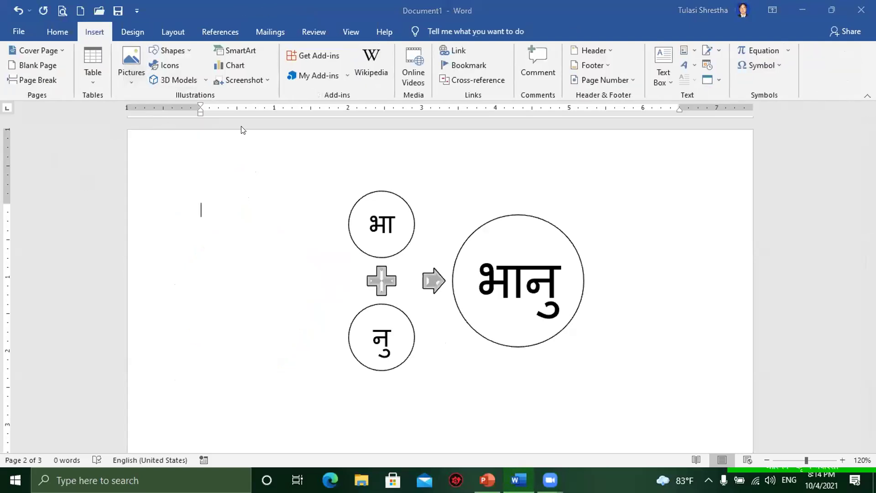
click(155, 116)
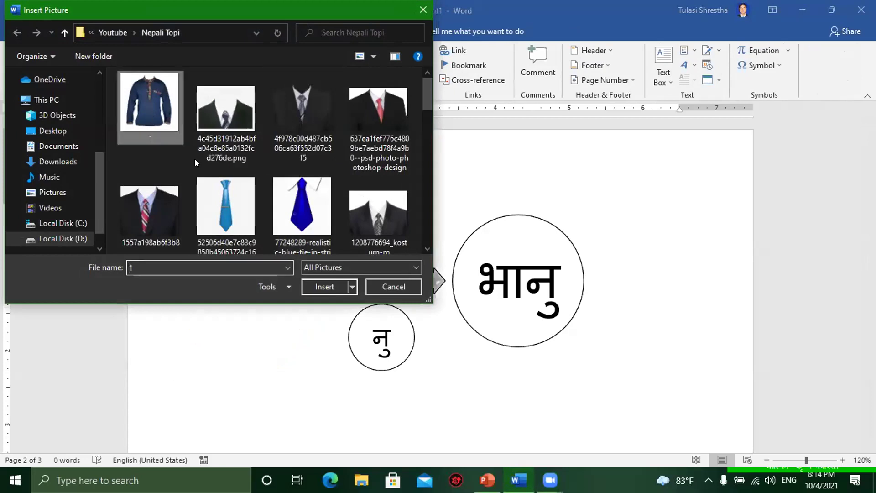
click(329, 283)
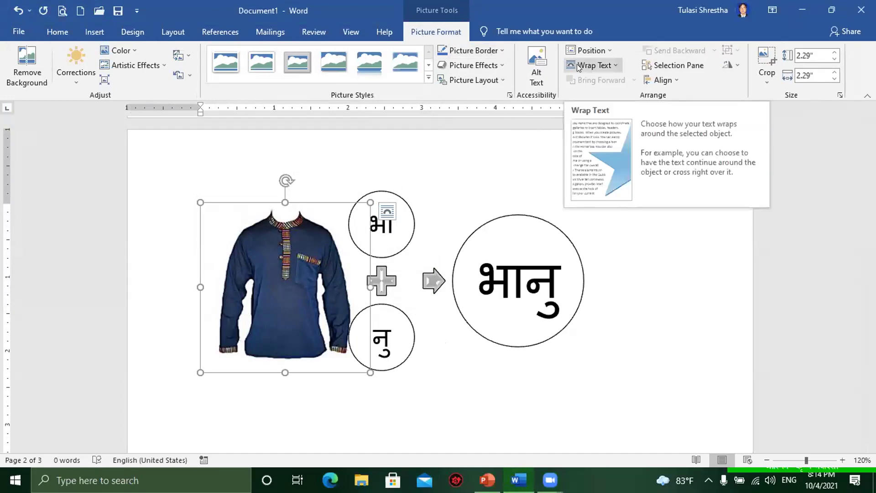
- Set the shirt picture to In Front of Text wrapping, then delete it
click(600, 65)
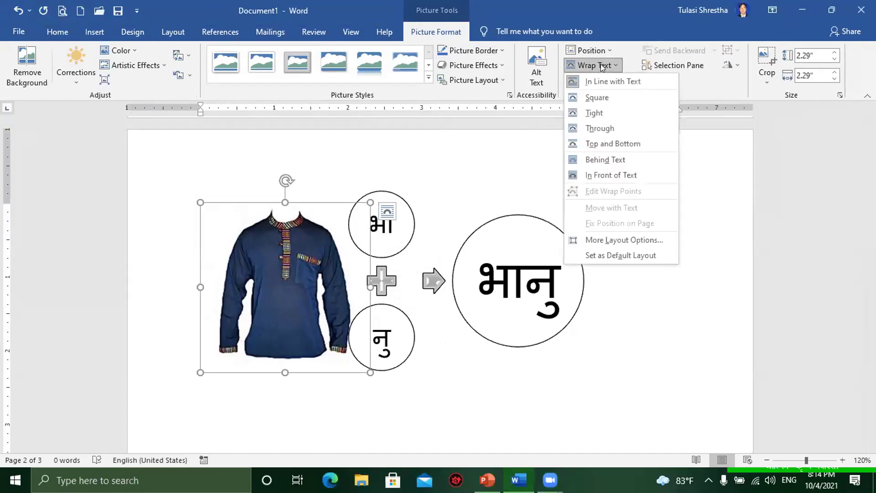
click(600, 176)
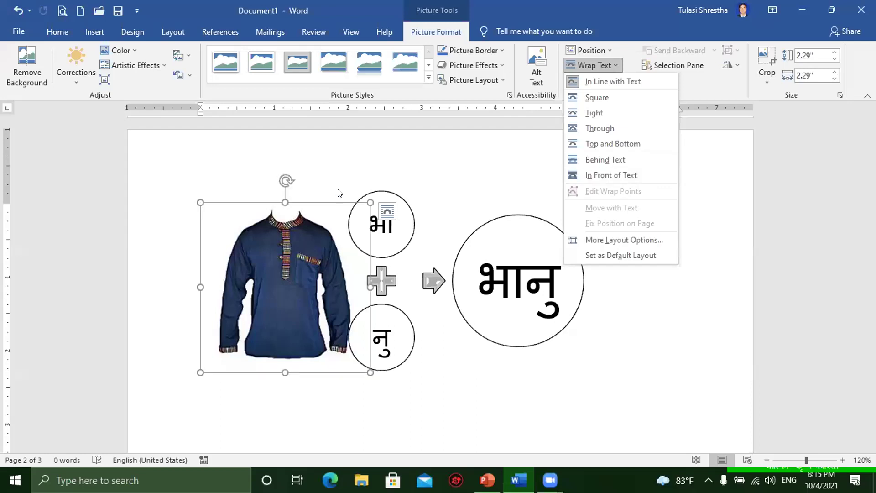
right_click(269, 258)
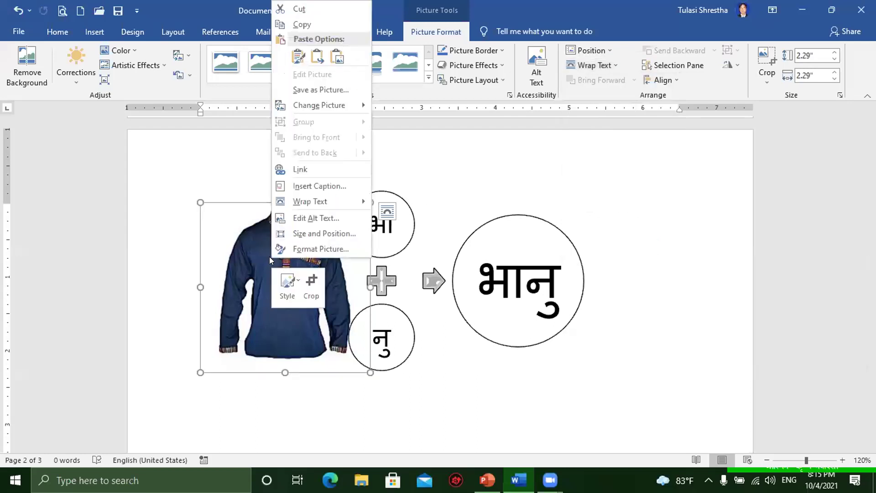
mouse_move(311, 202)
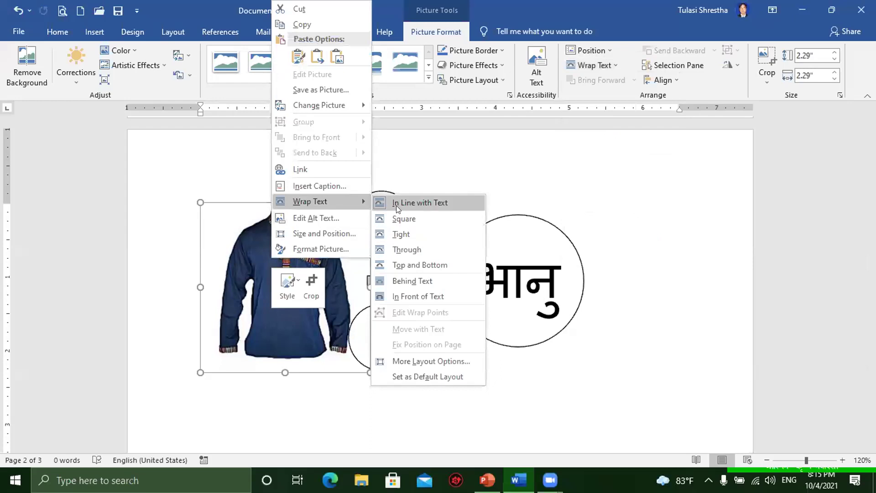
click(414, 298)
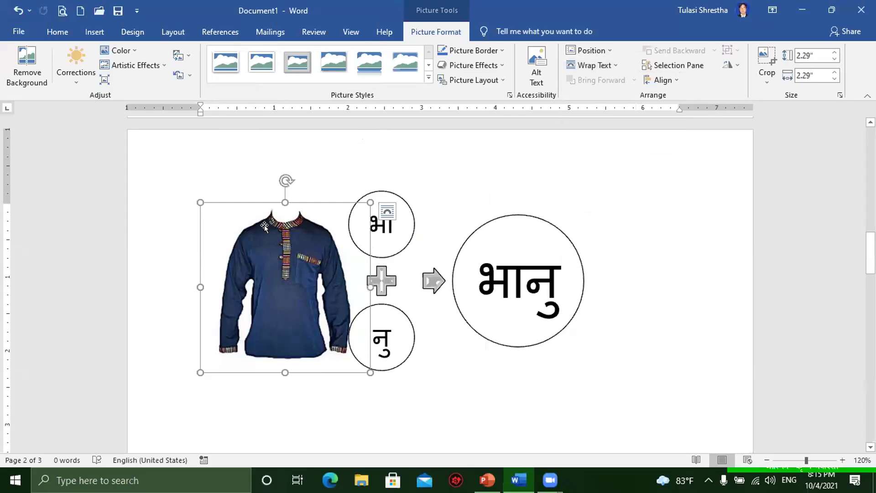
key(Delete)
scroll(366, 292, down, 3)
scroll(366, 287, down, 3)
scroll(344, 260, up, 3)
scroll(480, 303, up, 3)
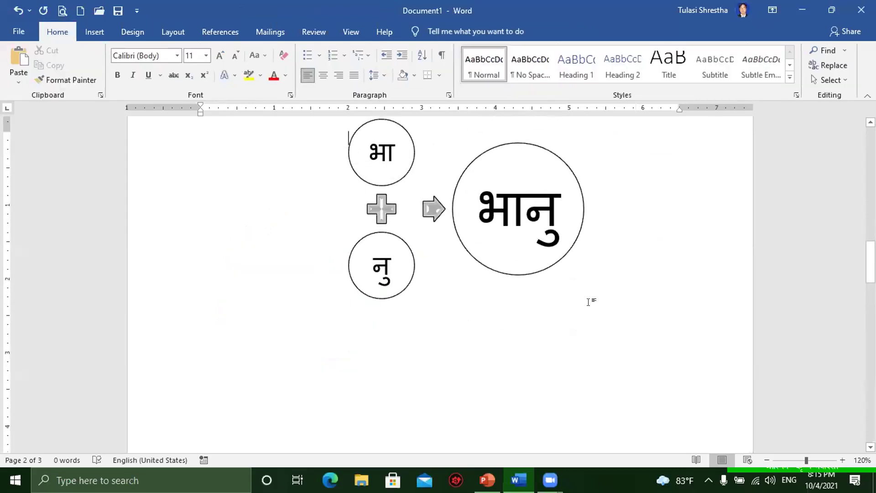
scroll(589, 302, down, 3)
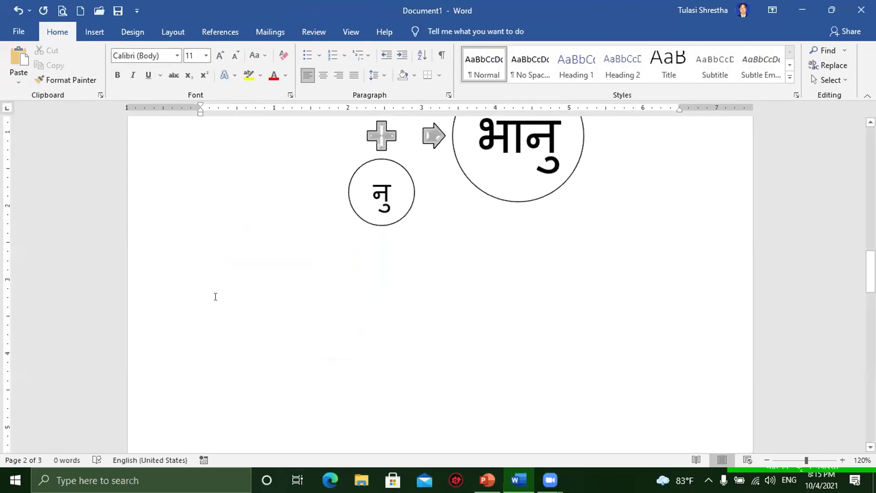
- Undo, add blank lines above the circle shapes and place the cursor there
key(ctrl+z)
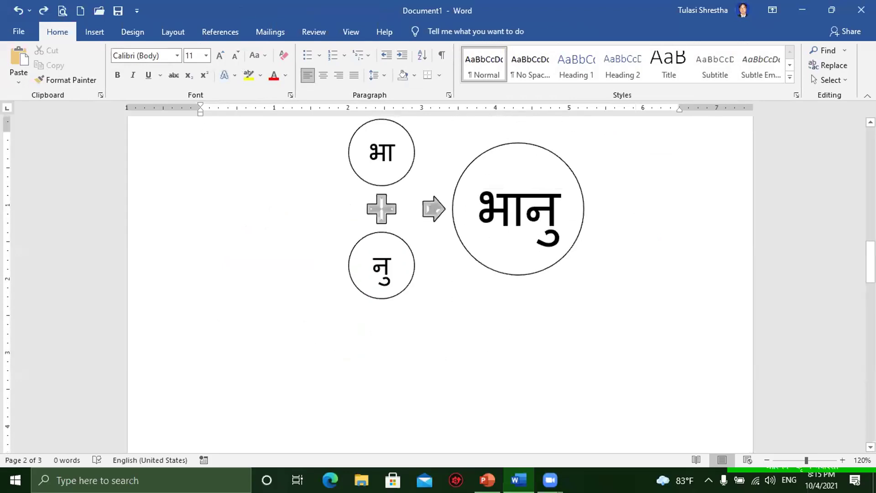
key(Return)
key(Return)
key(Return)
key(Return)
key(Return)
scroll(376, 201, up, 4)
scroll(344, 243, up, 5)
scroll(323, 246, down, 8)
scroll(332, 268, up, 2)
scroll(284, 235, up, 2)
scroll(260, 277, up, 7)
scroll(246, 241, down, 4)
click(247, 241)
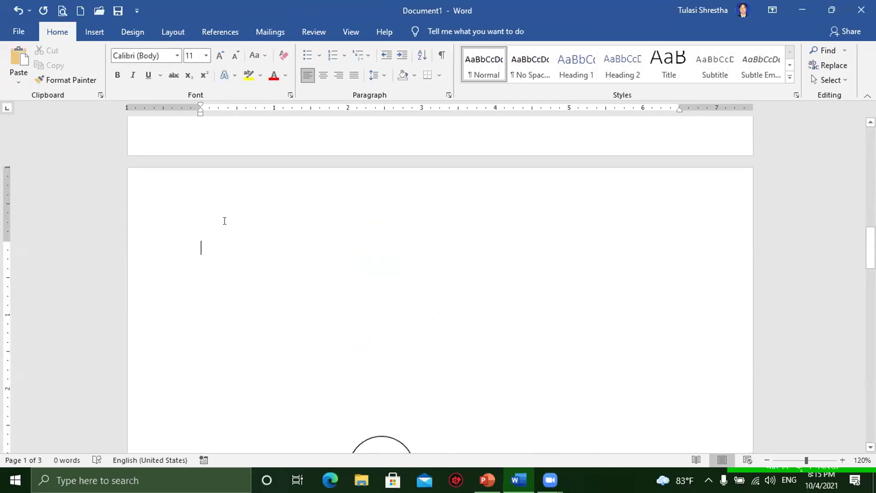
- Insert a Titled Picture Blocks SmartArt graphic from the Picture category
click(91, 31)
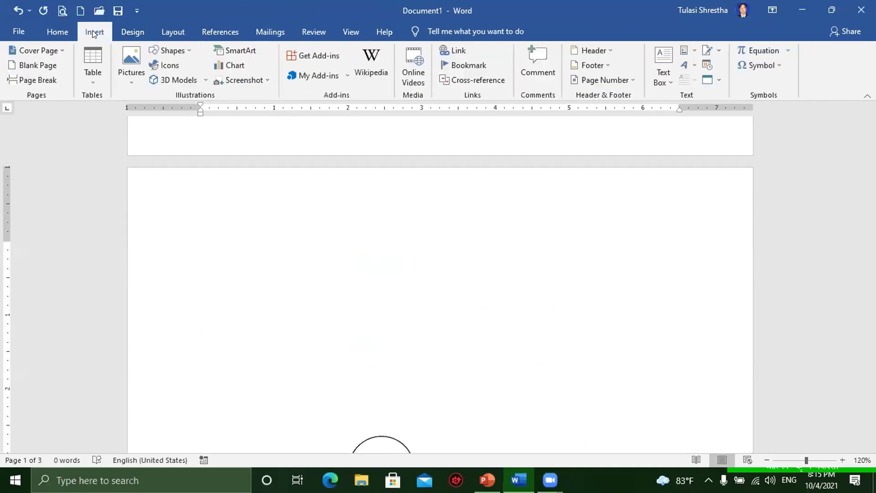
click(229, 47)
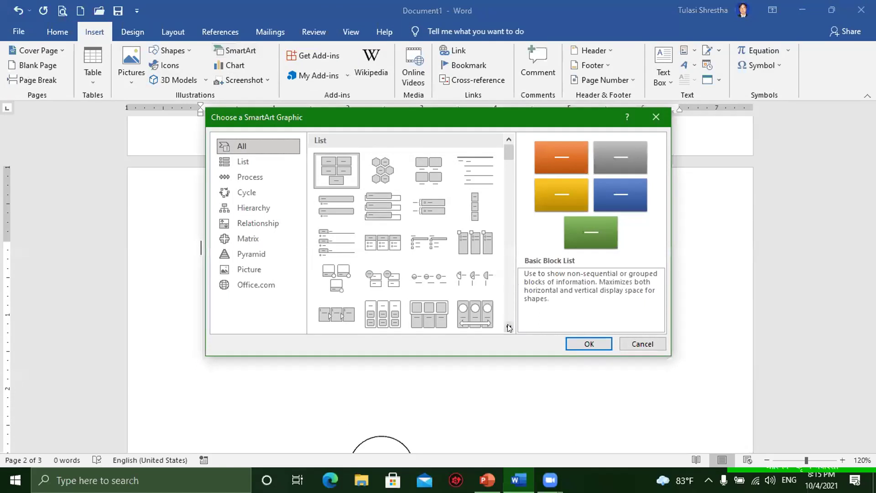
click(509, 326)
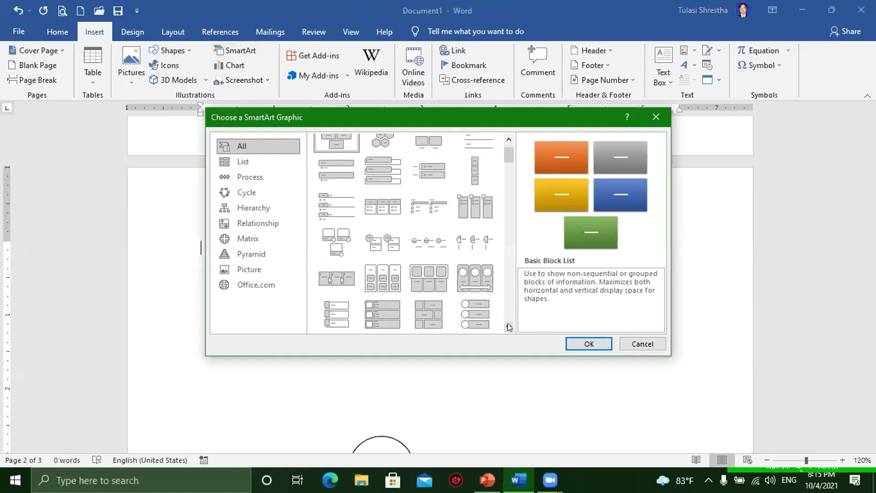
click(509, 327)
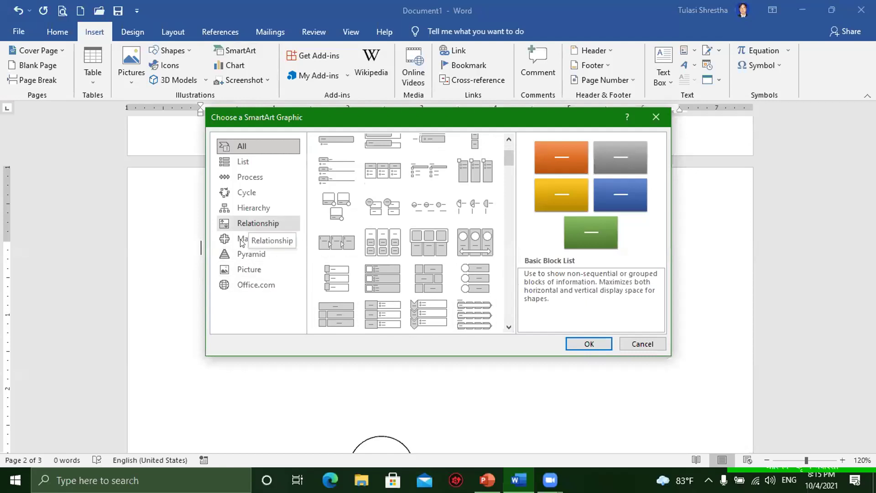
click(244, 273)
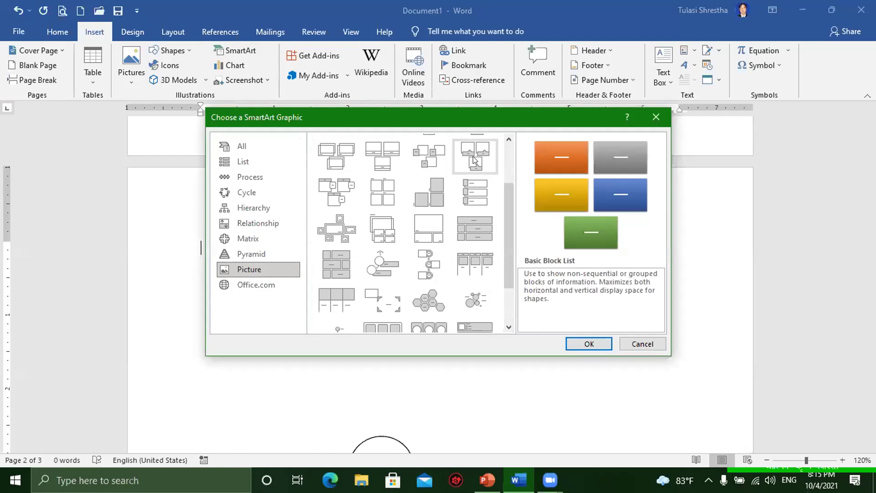
click(334, 189)
click(588, 343)
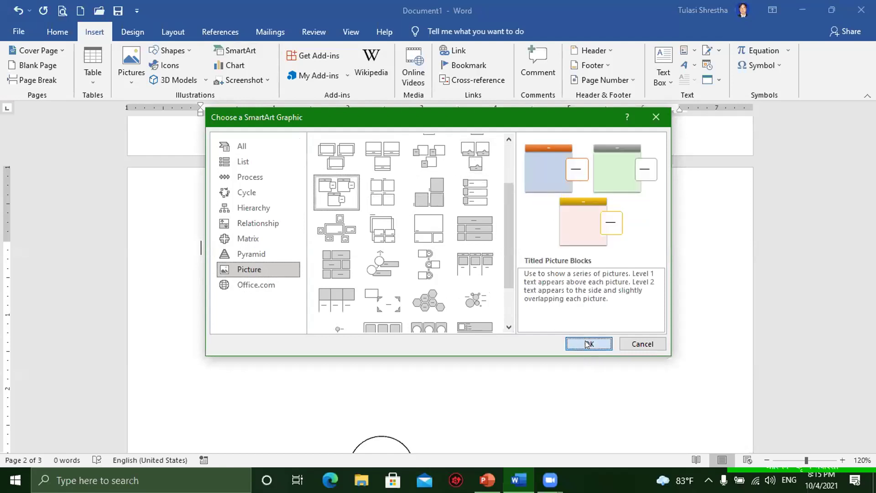
scroll(338, 278, down, 3)
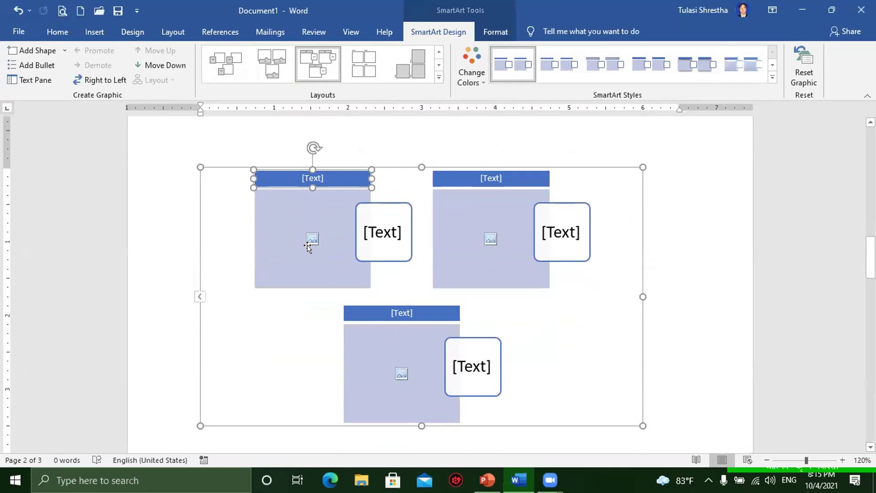
- Select the first SmartArt picture block, dismissing the picture source options
scroll(327, 244, down, 1)
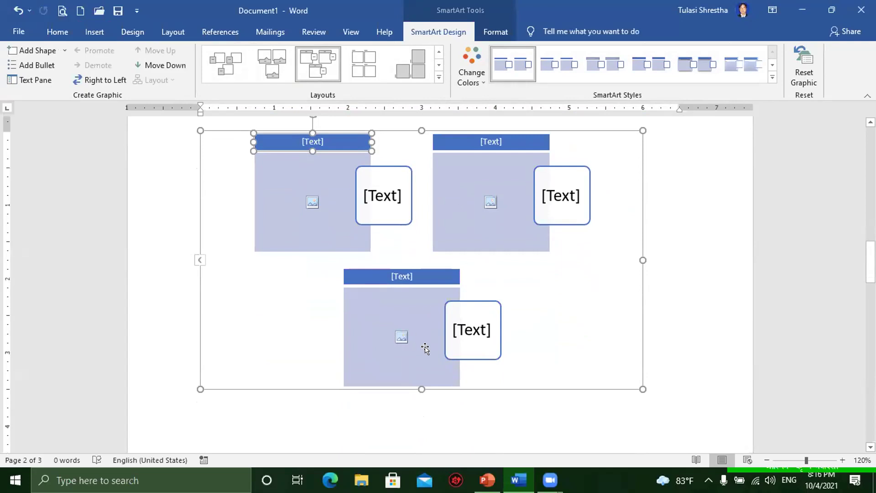
click(312, 202)
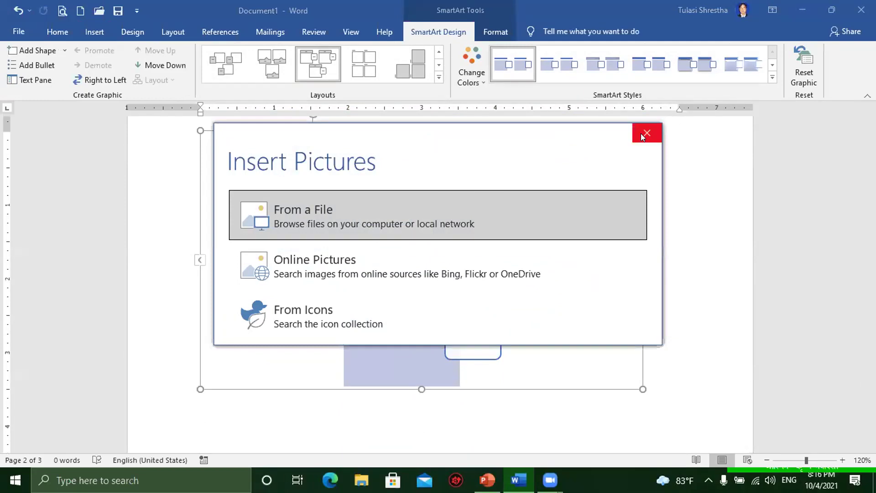
click(648, 133)
click(312, 202)
click(648, 132)
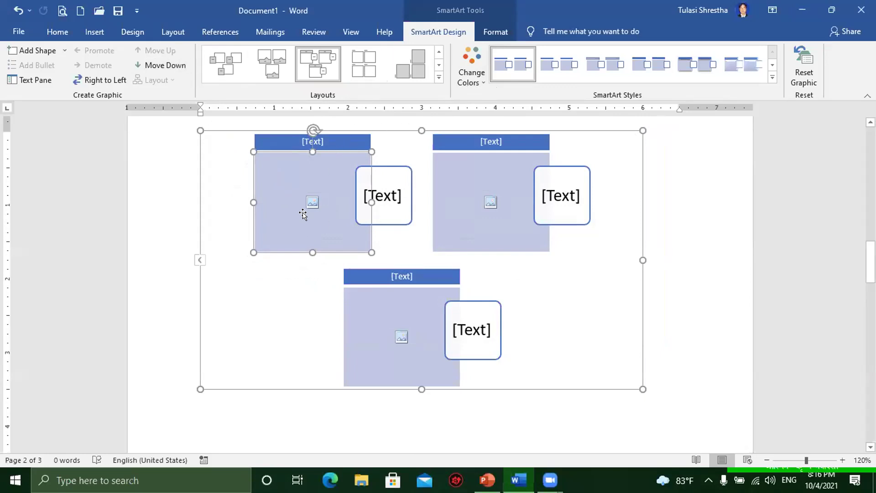
click(496, 32)
click(406, 50)
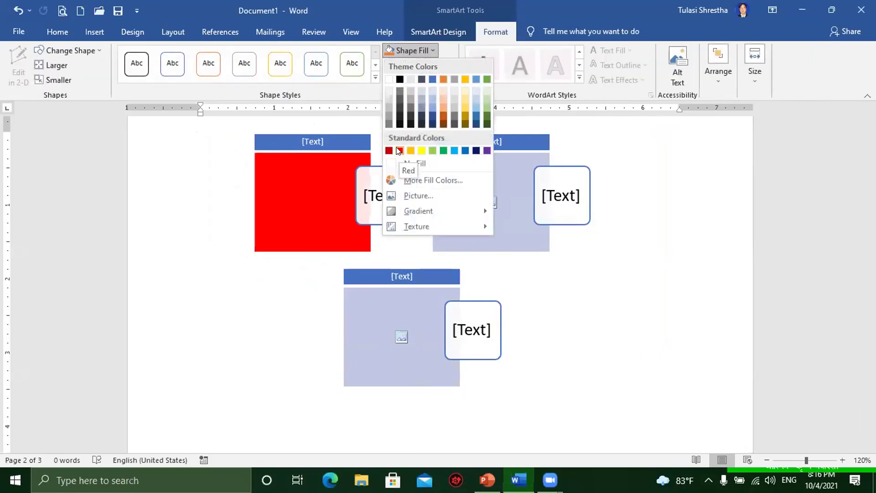
click(414, 195)
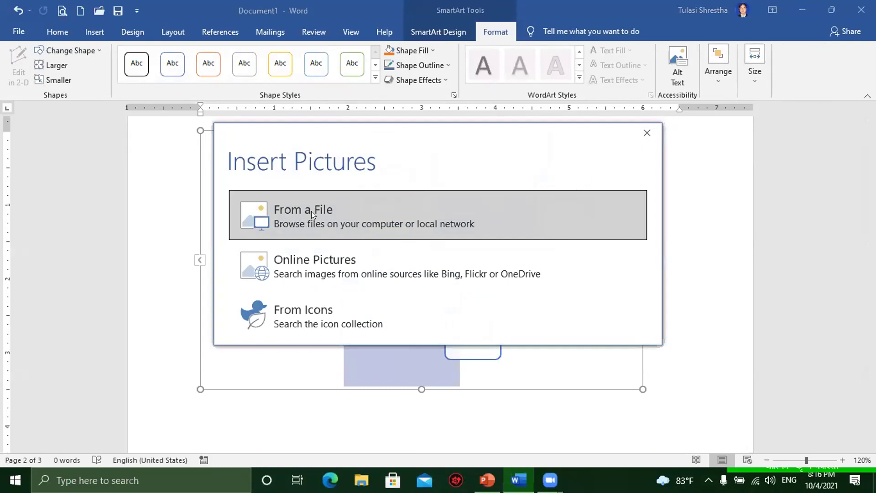
click(338, 217)
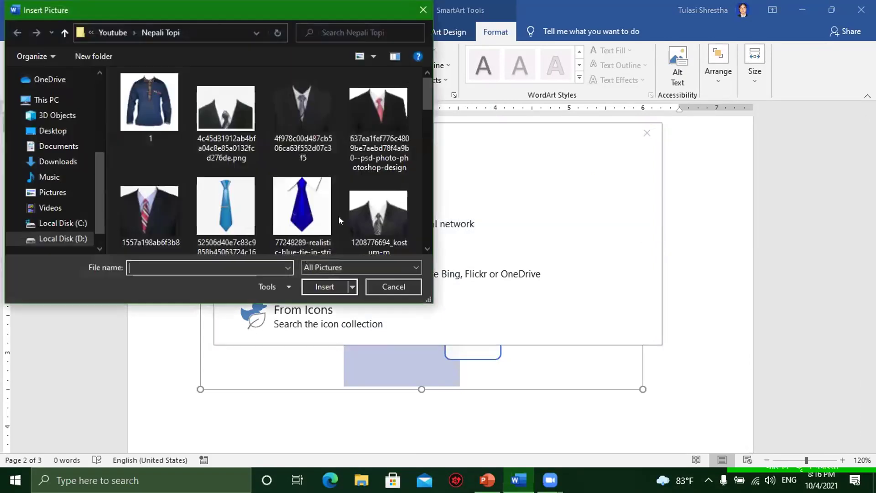
scroll(292, 139, down, 2)
scroll(291, 160, down, 5)
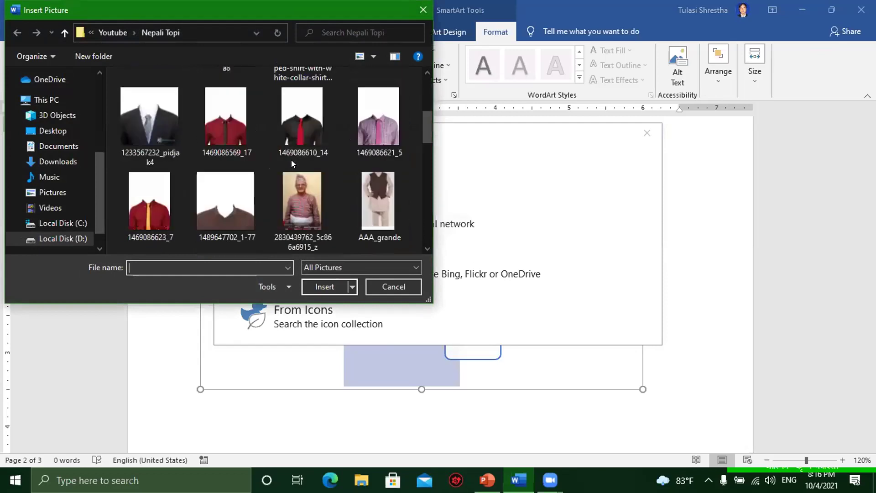
click(298, 188)
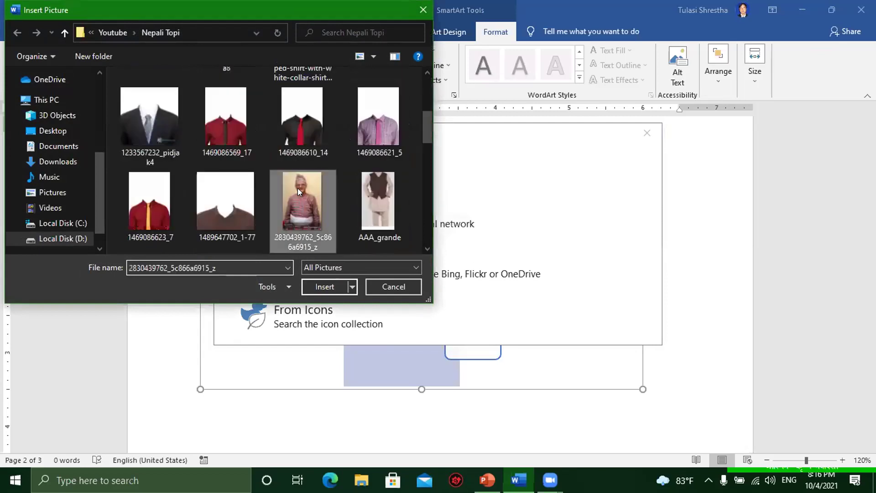
click(322, 287)
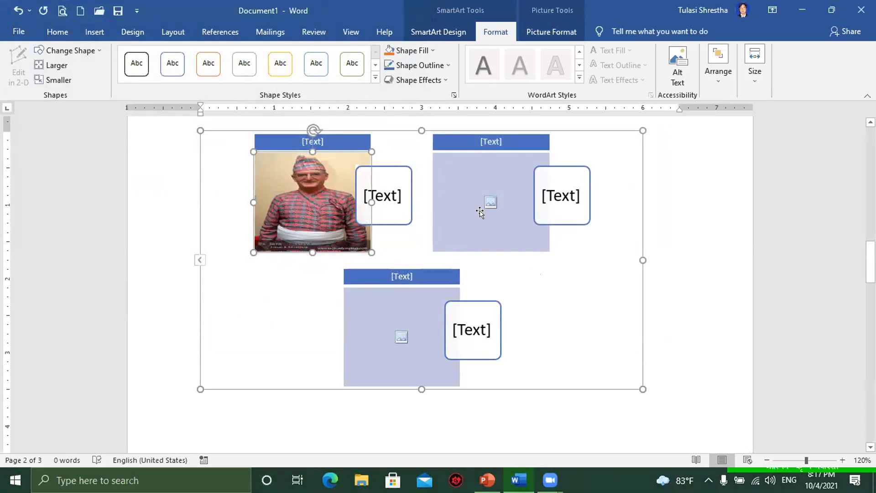
- Insert waistcoat picture c1 into the second slot and nudge it into position
click(489, 201)
click(307, 217)
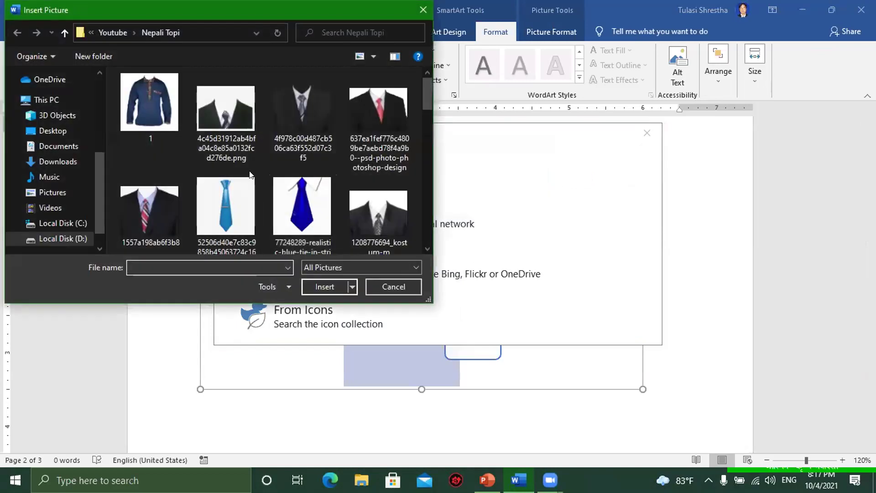
scroll(250, 174, down, 2)
scroll(278, 179, down, 3)
click(157, 178)
click(324, 287)
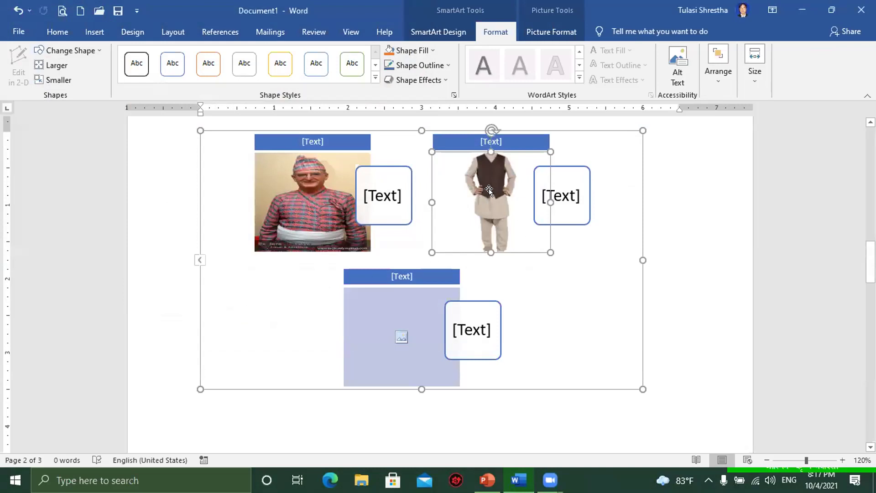
mouse_move(488, 189)
mouse_down()
mouse_move(488, 204)
mouse_move(483, 172)
mouse_up()
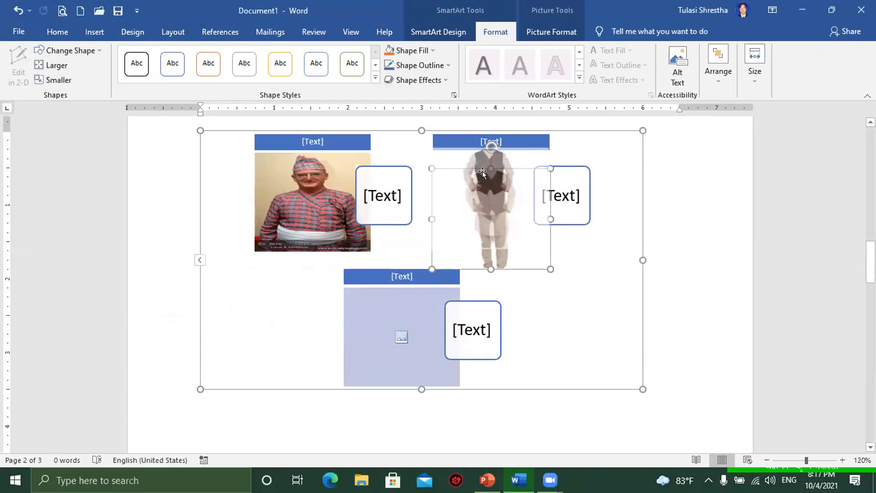
key(Down)
key(Down)
key(Down)
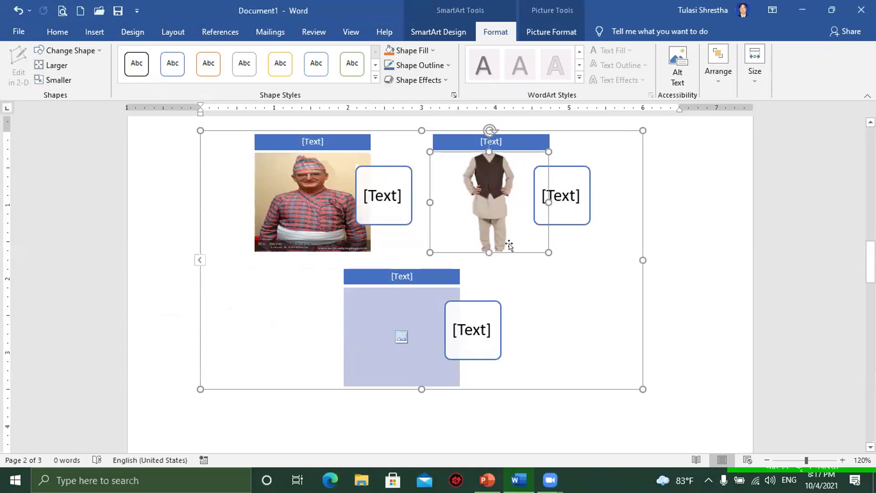
- Insert the red kurta image from a file into the third slot
click(396, 339)
click(312, 212)
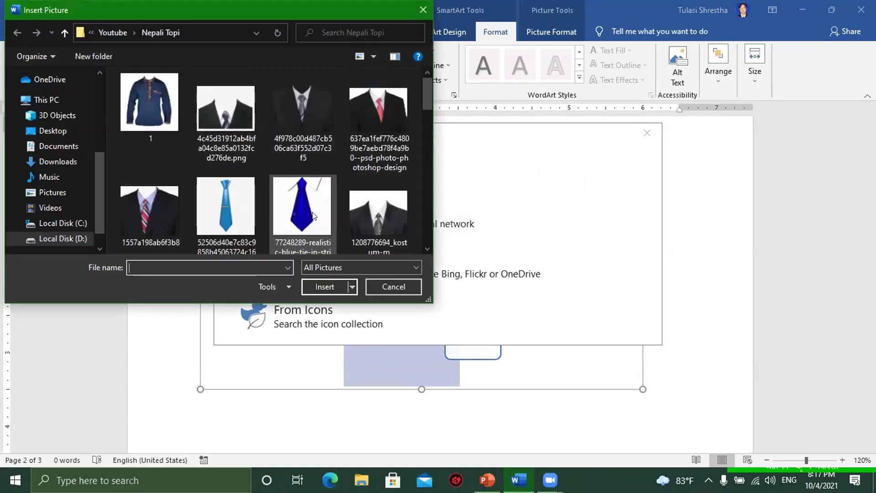
scroll(292, 196, down, 3)
scroll(368, 208, down, 5)
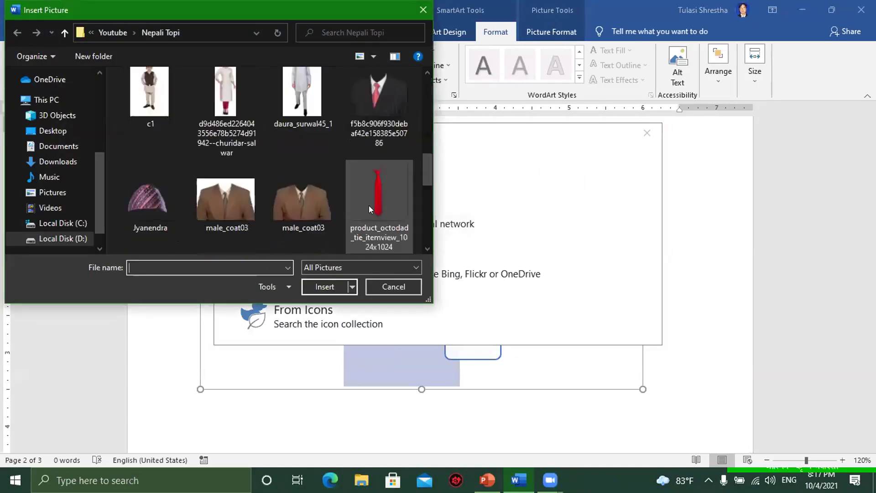
scroll(292, 217, down, 3)
scroll(283, 216, down, 2)
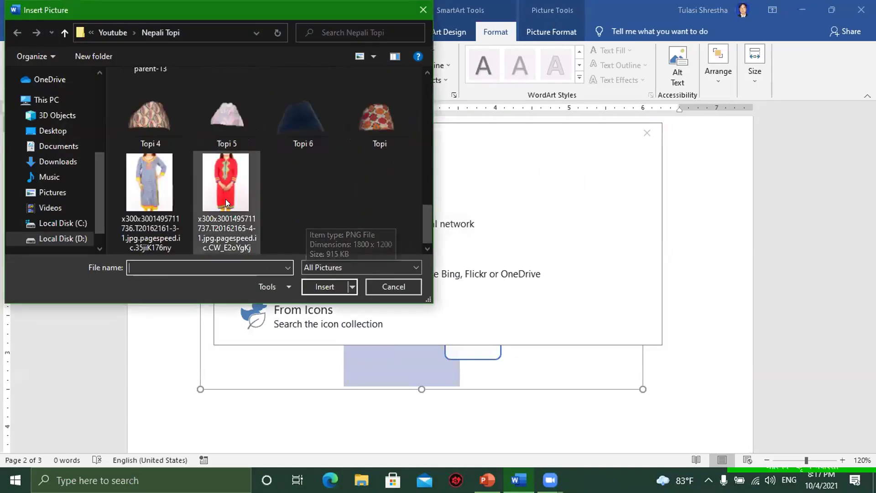
click(220, 180)
click(325, 286)
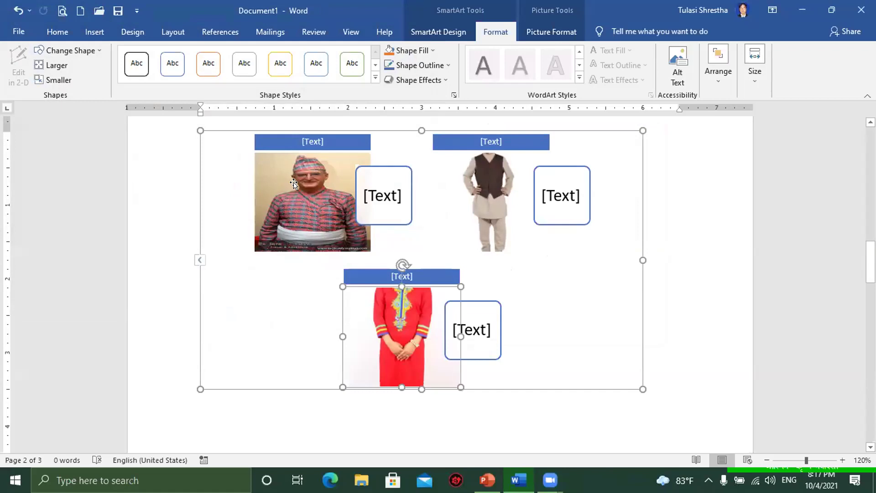
- Title the three picture blocks Father, Son and Mother
click(313, 140)
text(Father)
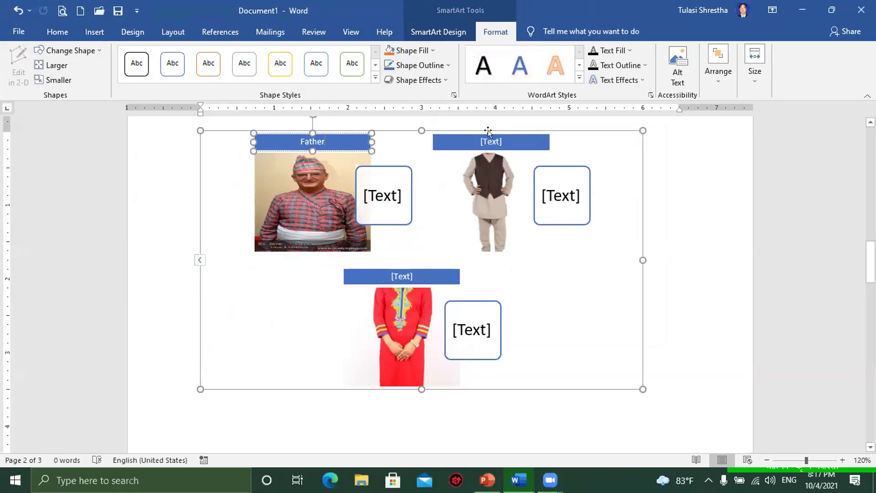
click(490, 142)
text(Son)
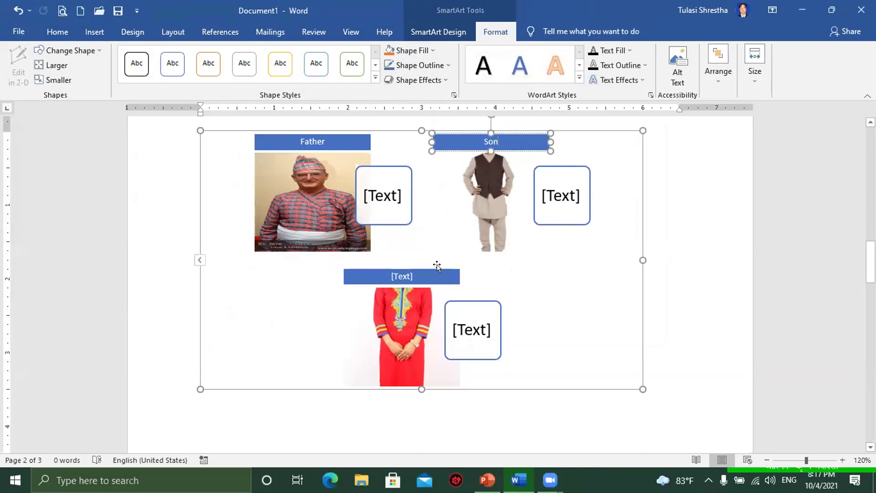
click(424, 276)
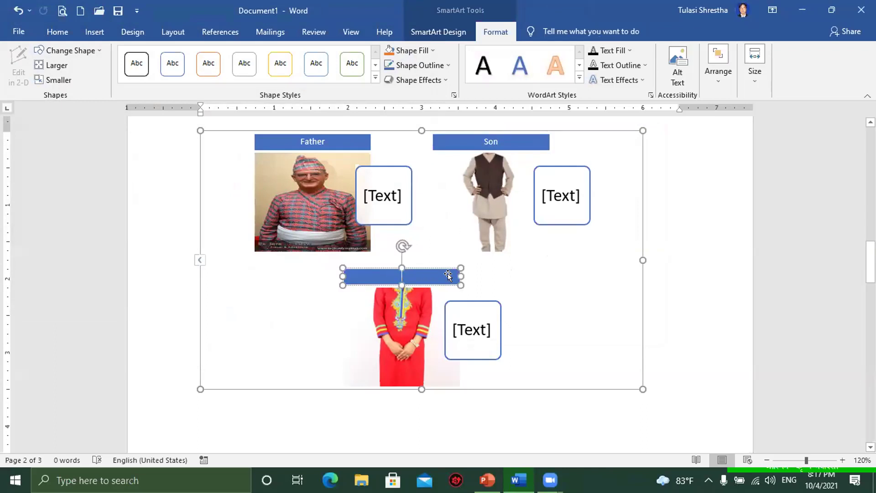
text(Mother)
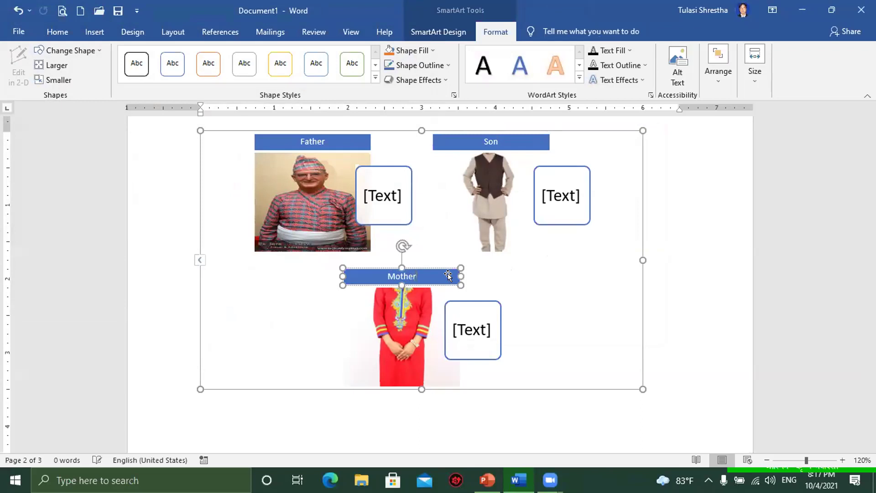
click(583, 265)
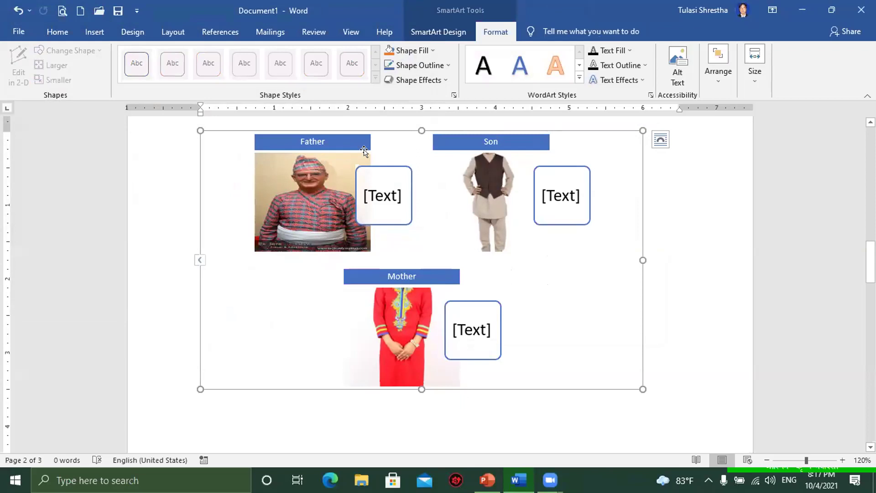
- Type Father, Son and Mother into the side boxes beside each picture
click(383, 194)
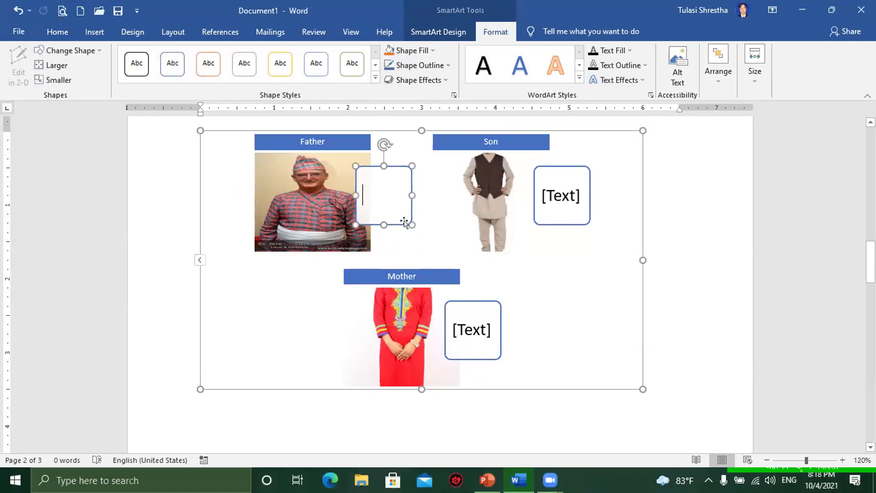
text(Father)
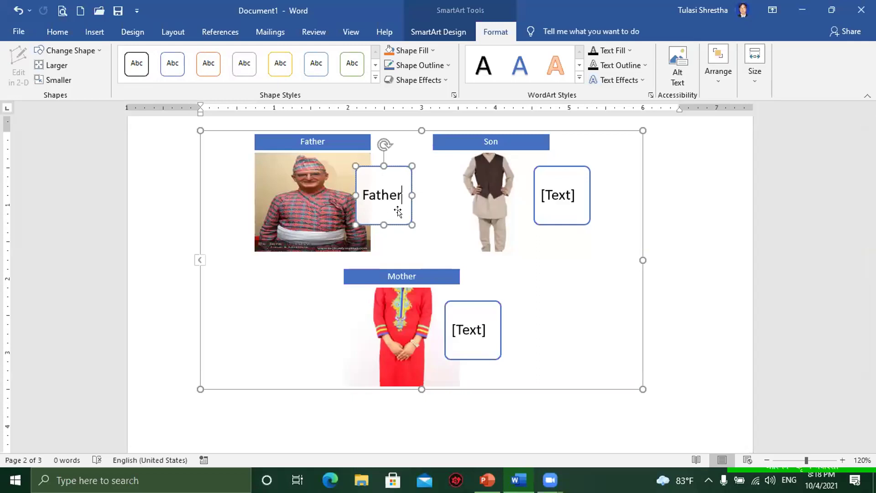
click(562, 195)
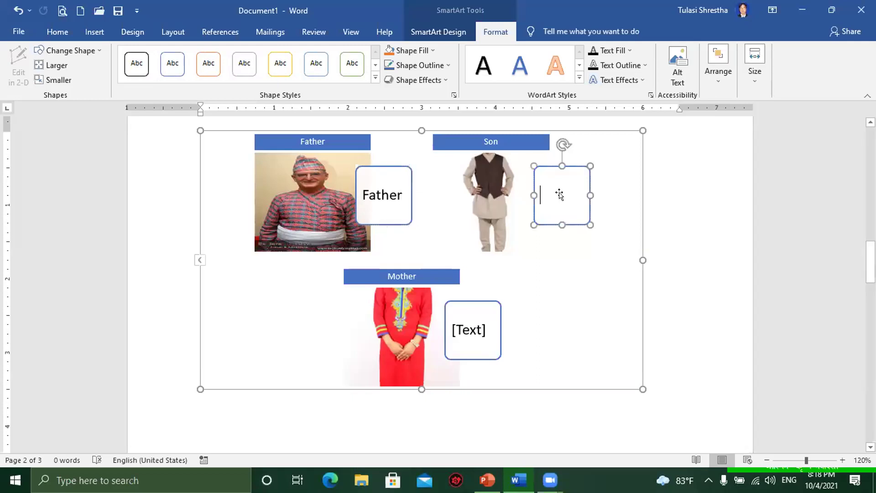
text(Son)
click(472, 325)
text(Mother)
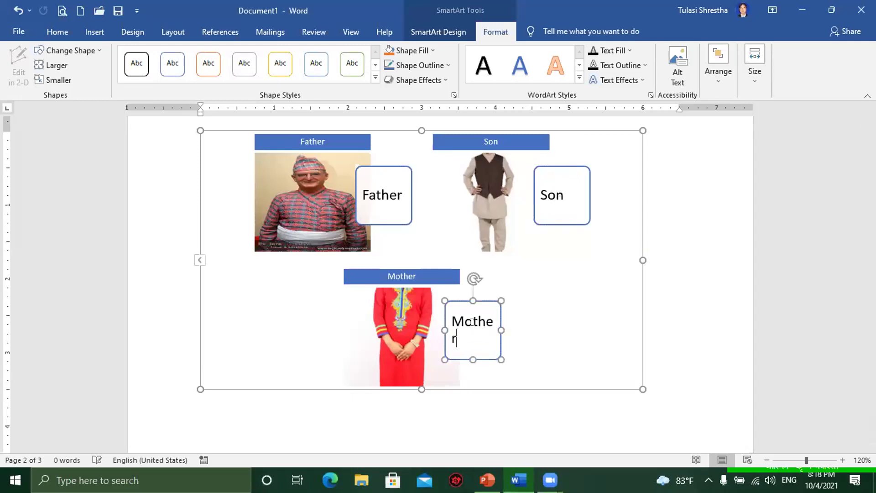
click(666, 322)
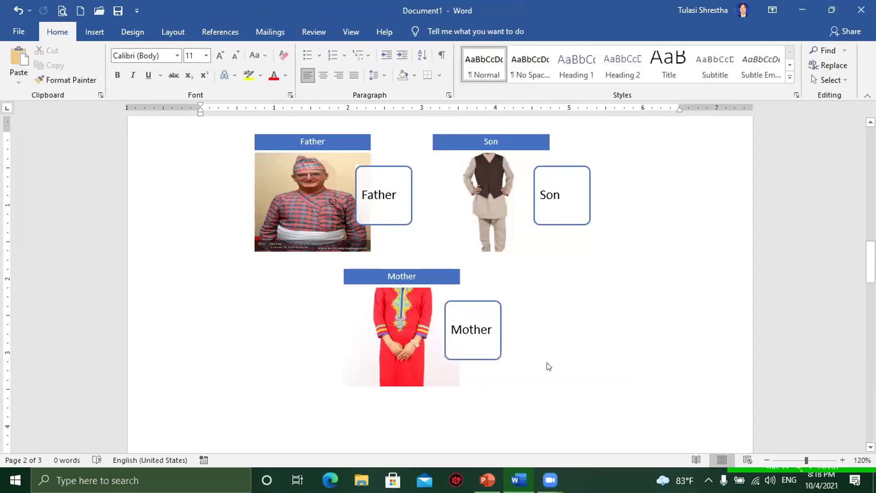
- Apply the Bird's Eye Scene 3-D style to the Father/Son/Mother SmartArt
click(487, 358)
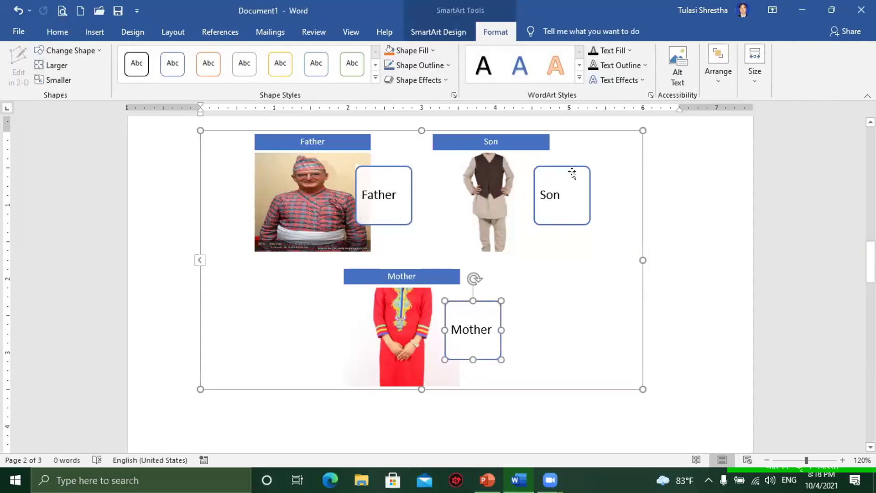
click(601, 137)
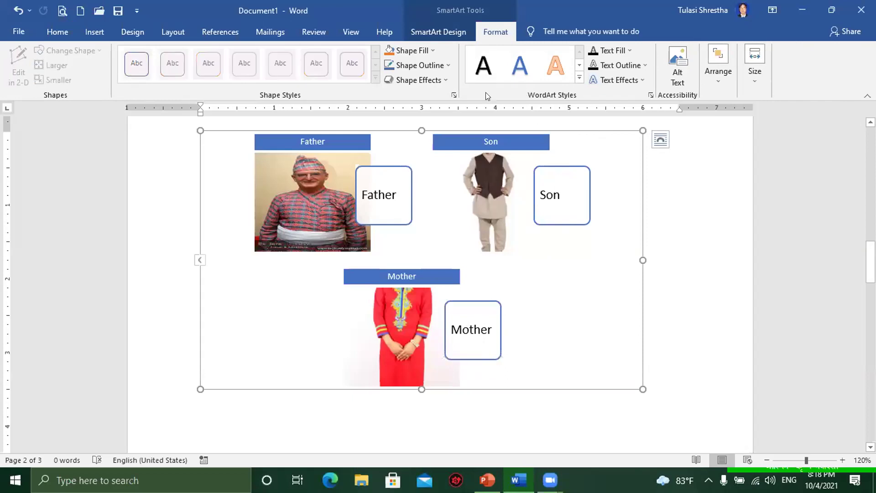
click(442, 31)
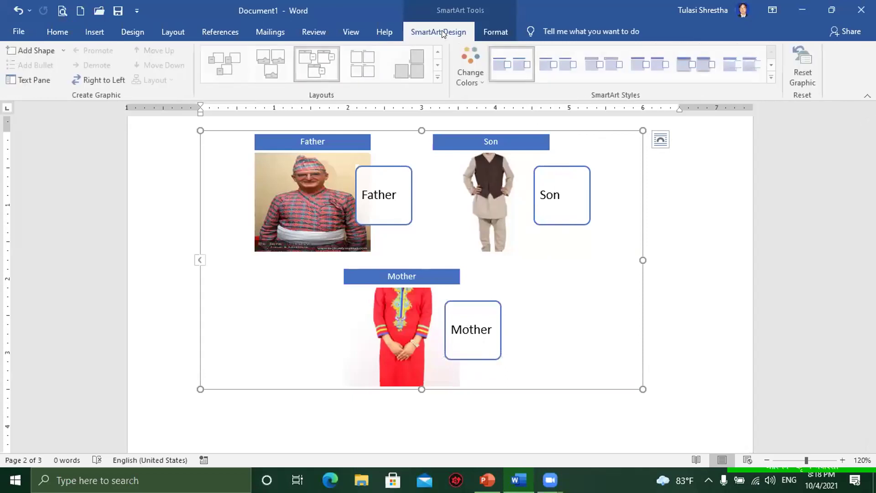
click(772, 77)
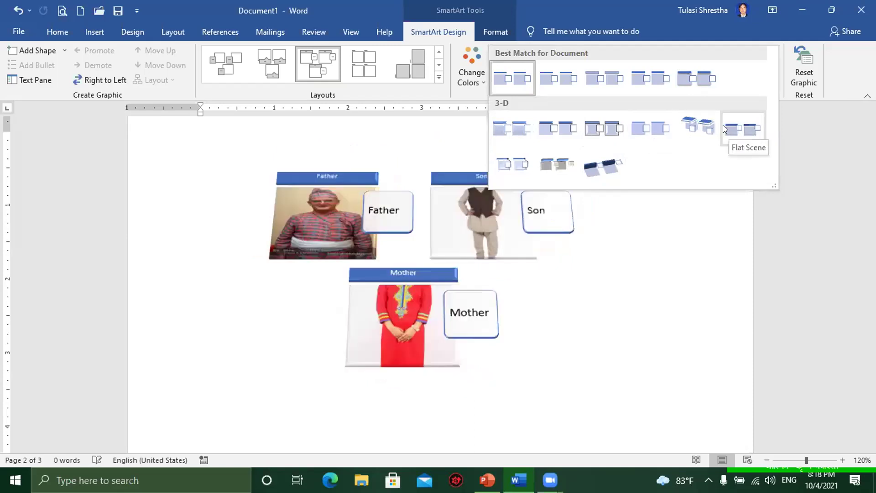
click(587, 166)
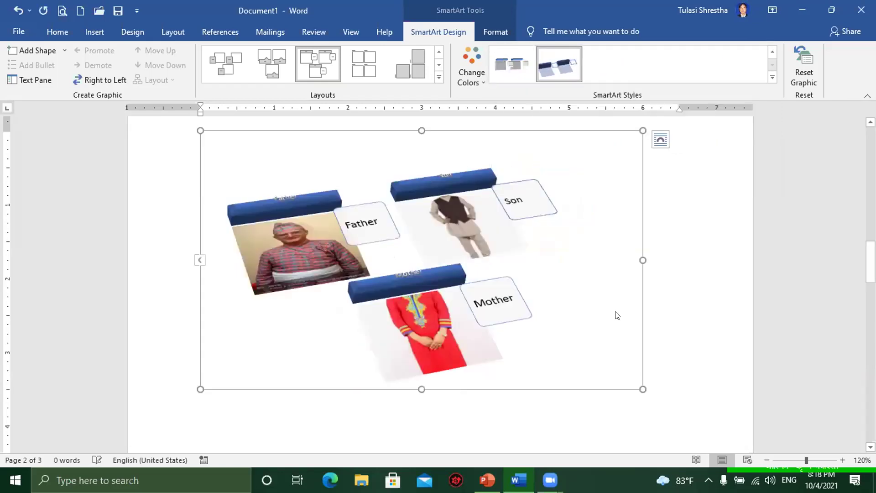
- Deselect the SmartArt and scroll up to the Eggs, Larva, Pupa, Butterfly diagram
click(673, 321)
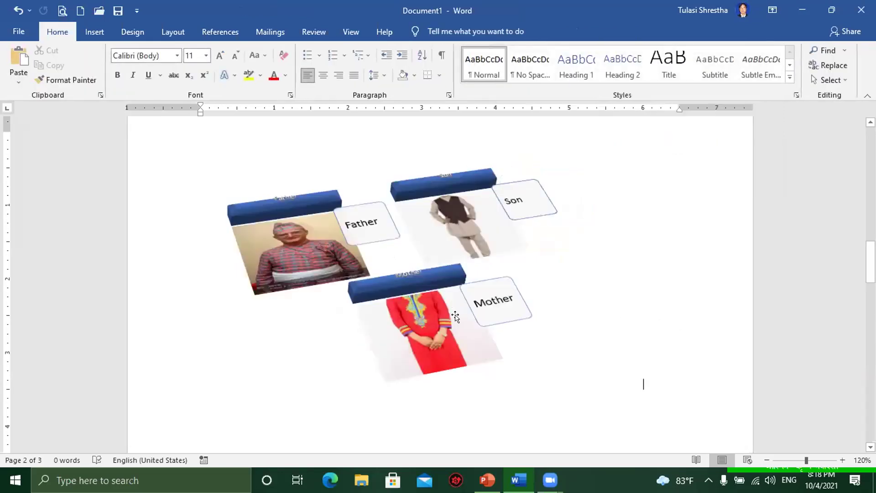
scroll(448, 315, down, 3)
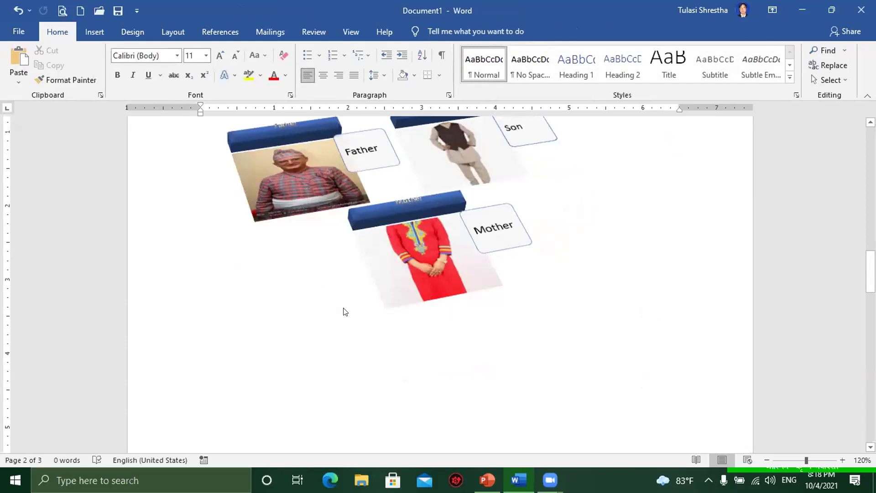
scroll(303, 294, up, 2)
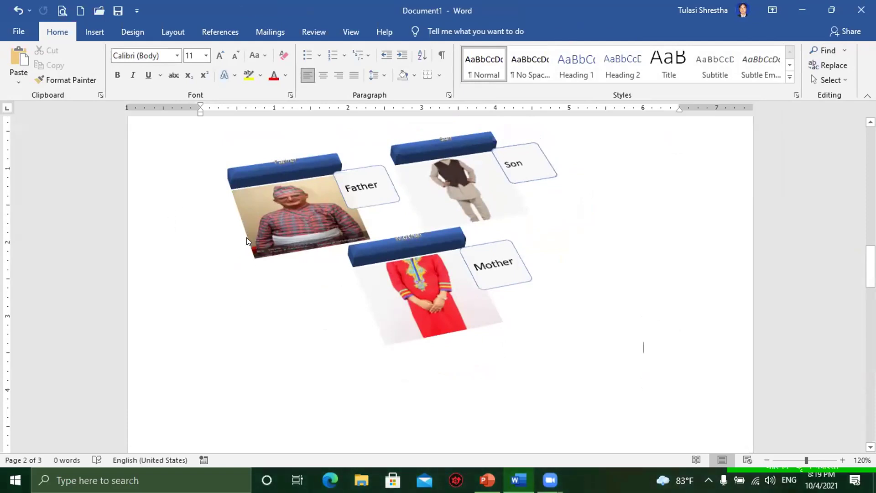
scroll(533, 272, down, 3)
scroll(539, 276, up, 1)
scroll(538, 276, up, 4)
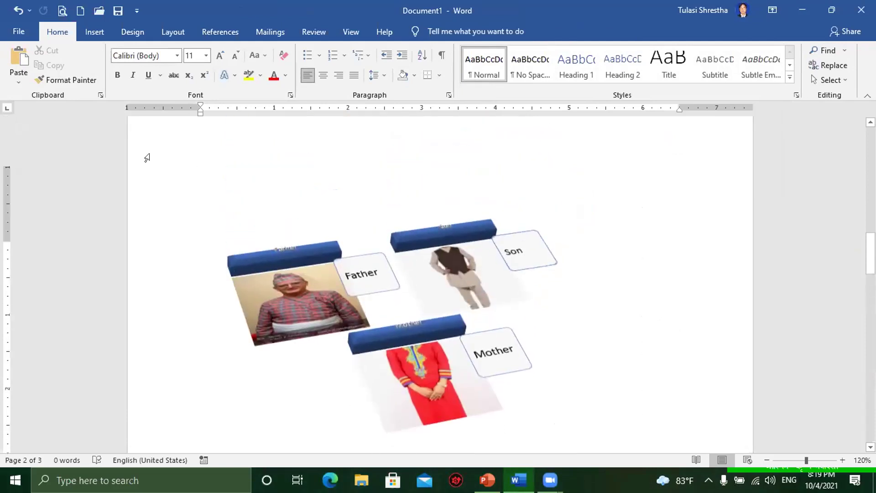
scroll(320, 210, up, 2)
scroll(317, 210, up, 2)
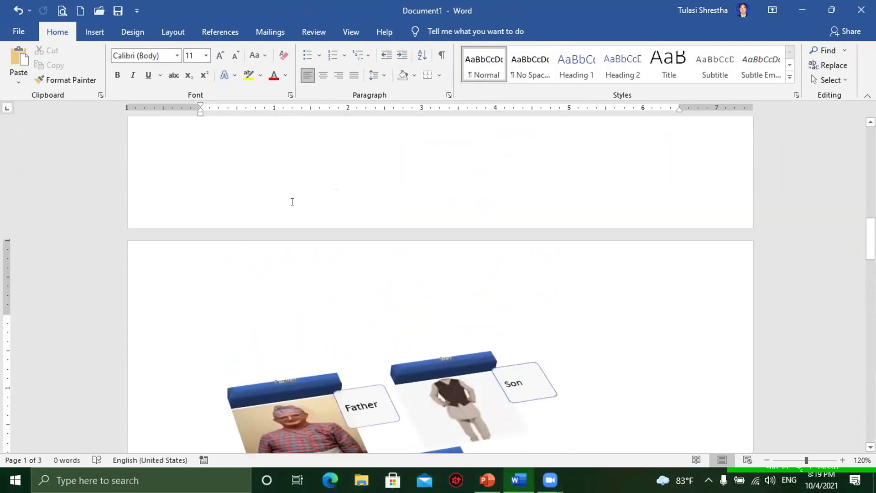
scroll(296, 210, up, 3)
scroll(304, 225, up, 2)
scroll(354, 245, up, 5)
scroll(354, 245, up, 3)
scroll(354, 245, down, 1)
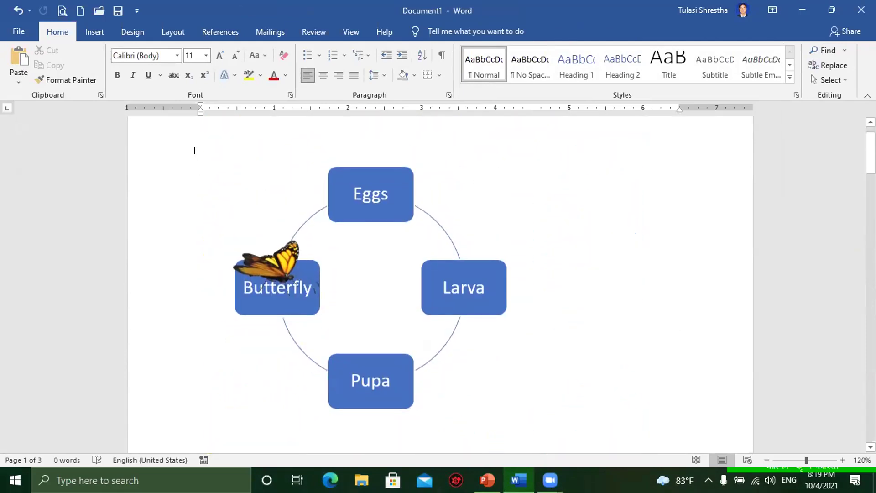
- Create a new blank document, Document2, from the Quick Access Toolbar
click(80, 11)
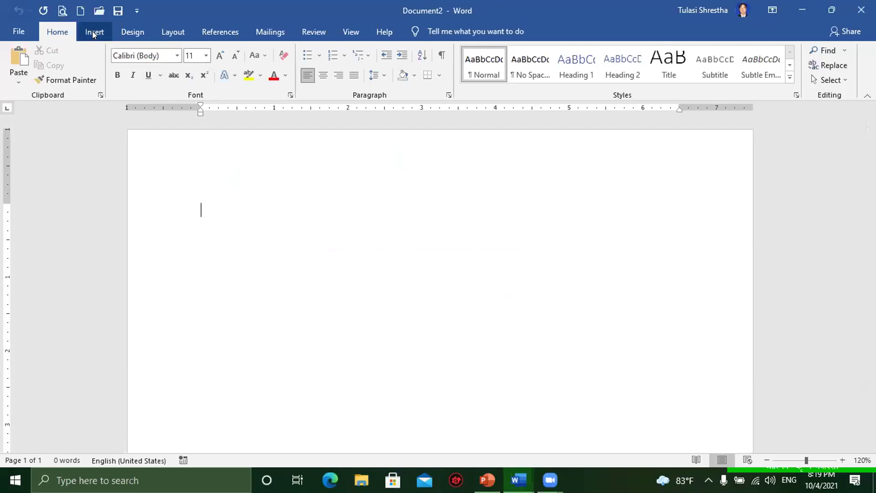
click(93, 33)
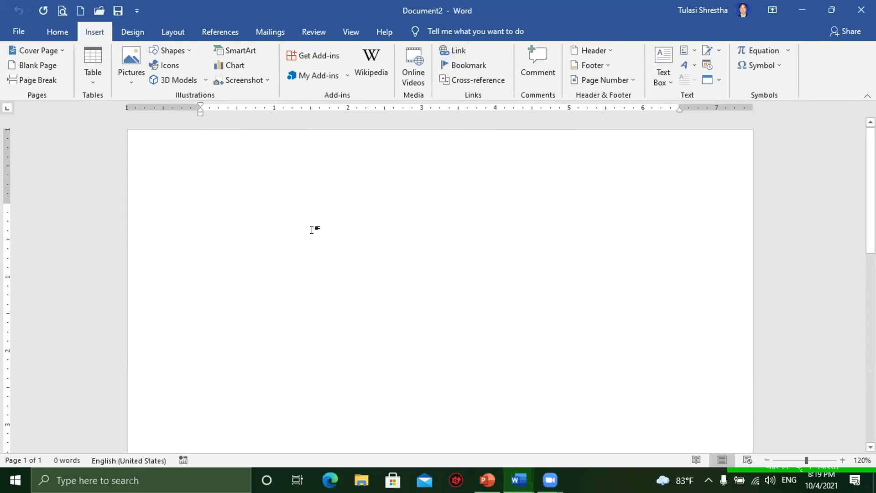
- Draw a rectangle on the blank page and give it a beveled 3-D preset
click(171, 50)
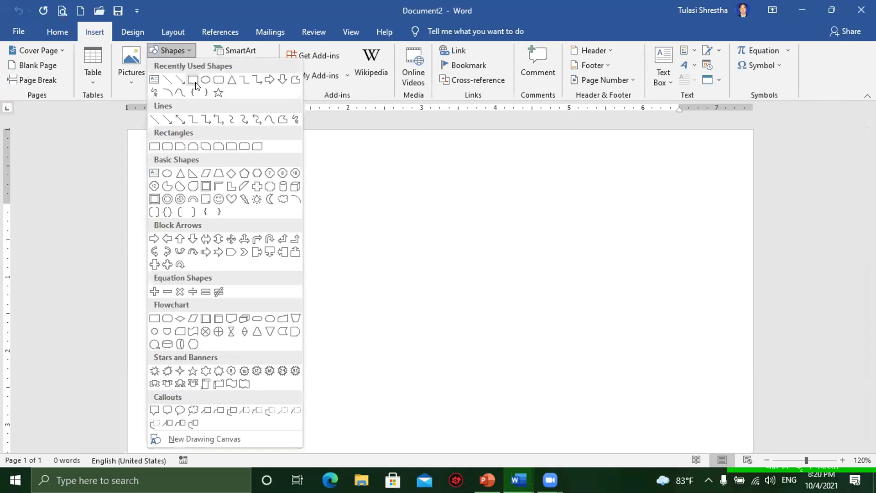
click(203, 147)
drag(227, 176, 331, 204)
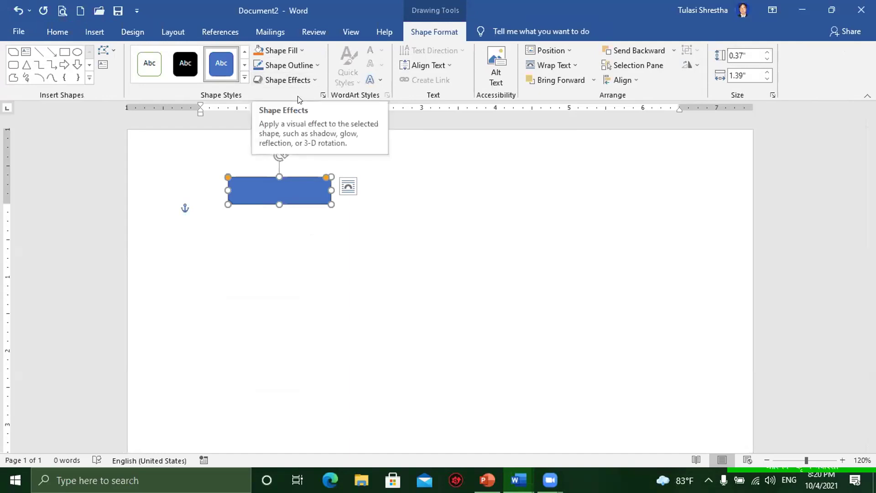
click(305, 80)
mouse_move(294, 104)
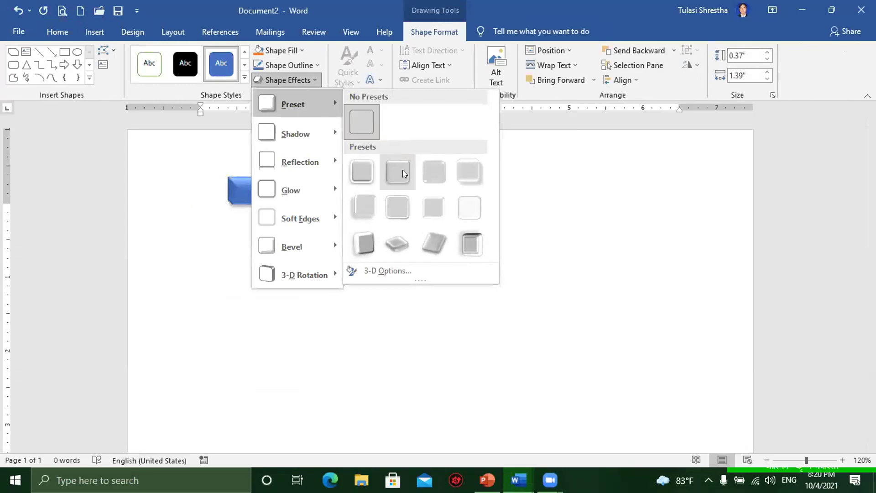
click(402, 170)
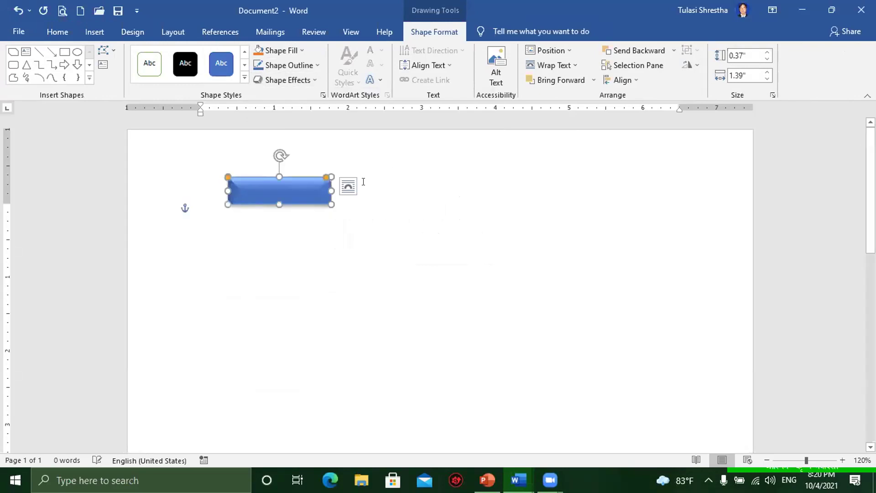
- Add the text 'Link' inside the rectangle
right_click(272, 190)
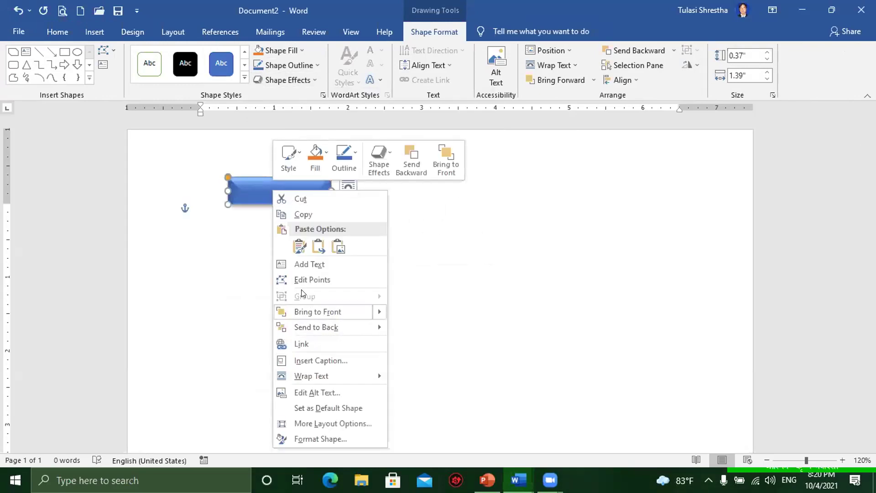
click(312, 264)
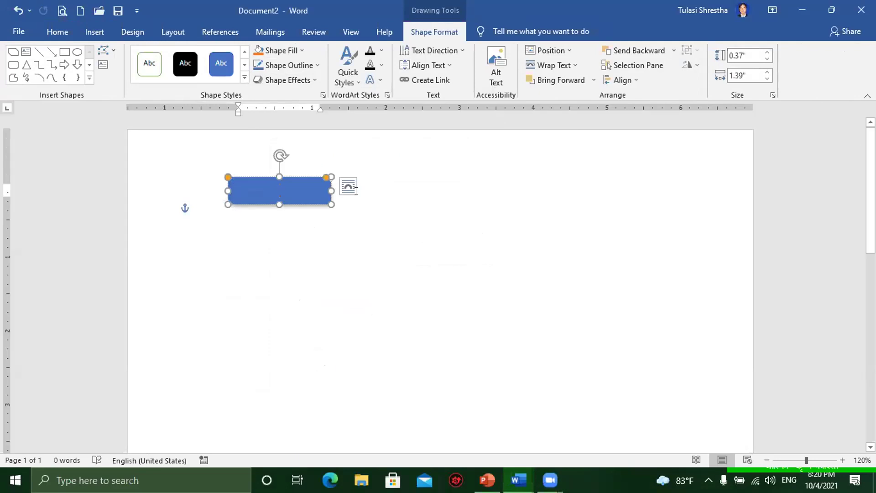
text(Link)
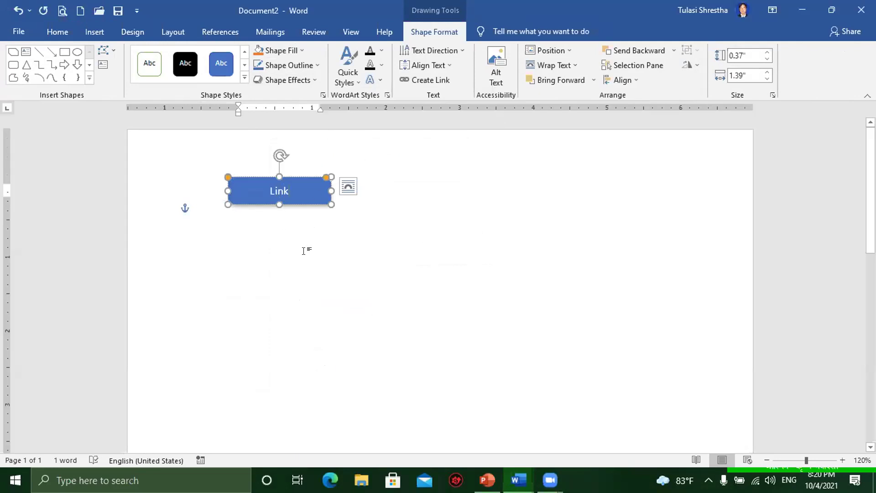
click(303, 251)
click(317, 203)
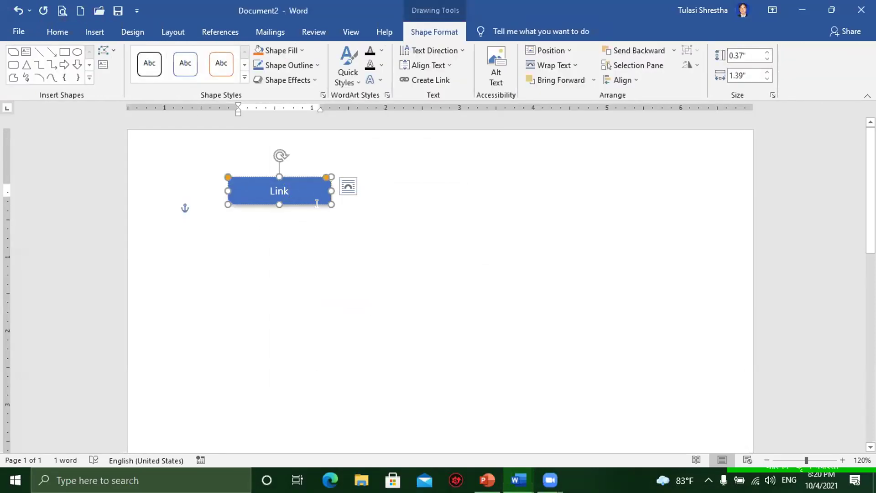
click(317, 203)
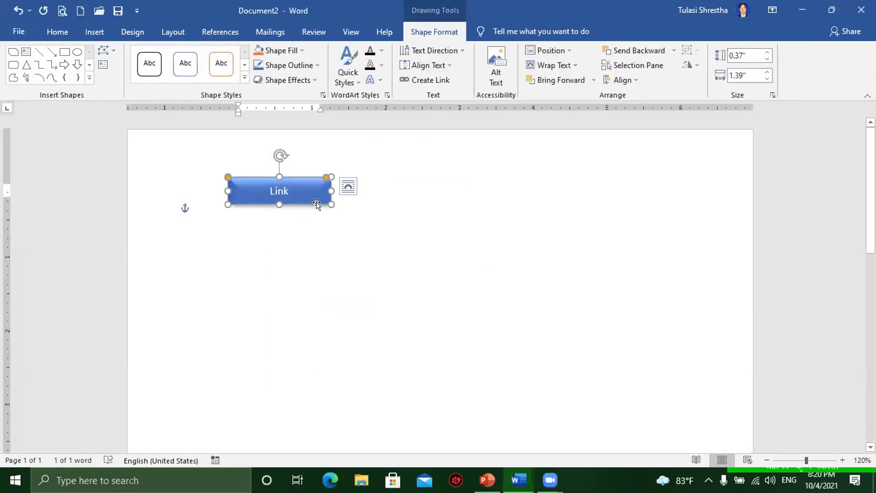
- Enlarge the Link text to 18 points
click(54, 31)
click(218, 57)
click(218, 56)
click(218, 56)
click(218, 56)
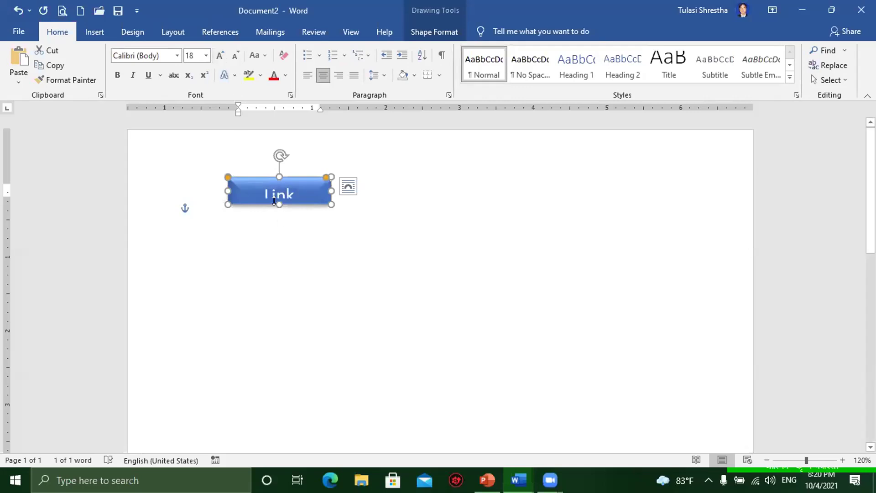
click(381, 213)
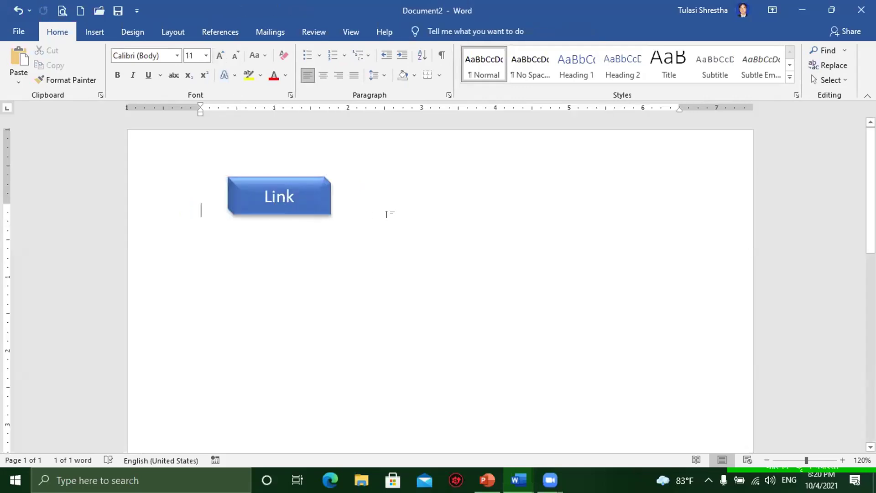
- Copy the Link button, move the copy below it and relabel it 'Photo'
click(313, 209)
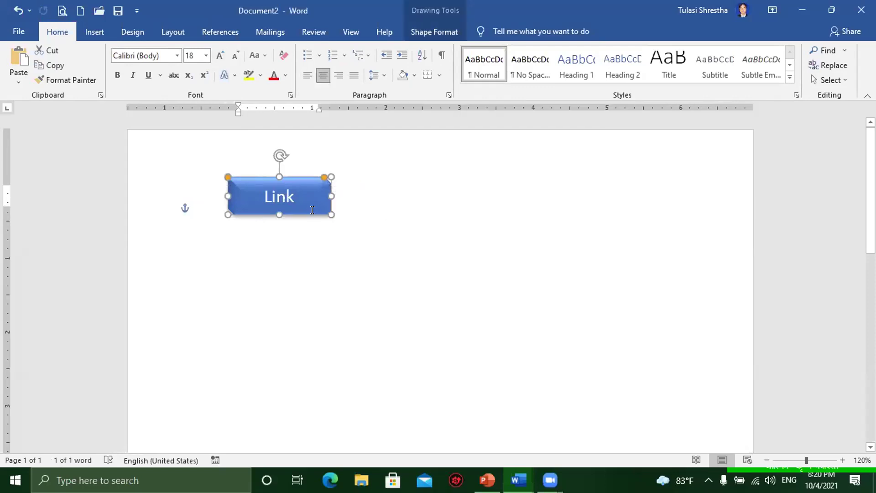
key(ctrl+c)
key(ctrl+v)
mouse_move(315, 219)
mouse_down()
mouse_move(456, 213)
mouse_move(433, 213)
mouse_up()
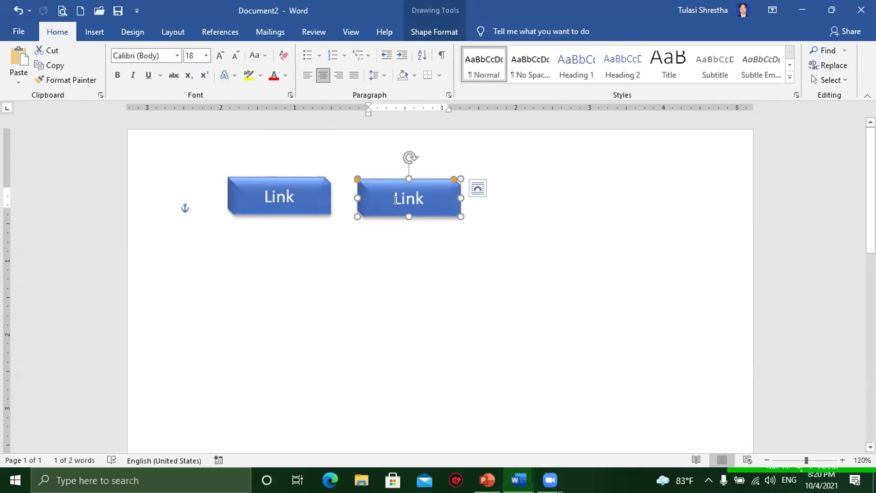
click(396, 199)
key(Delete)
key(Delete)
key(Delete)
key(Delete)
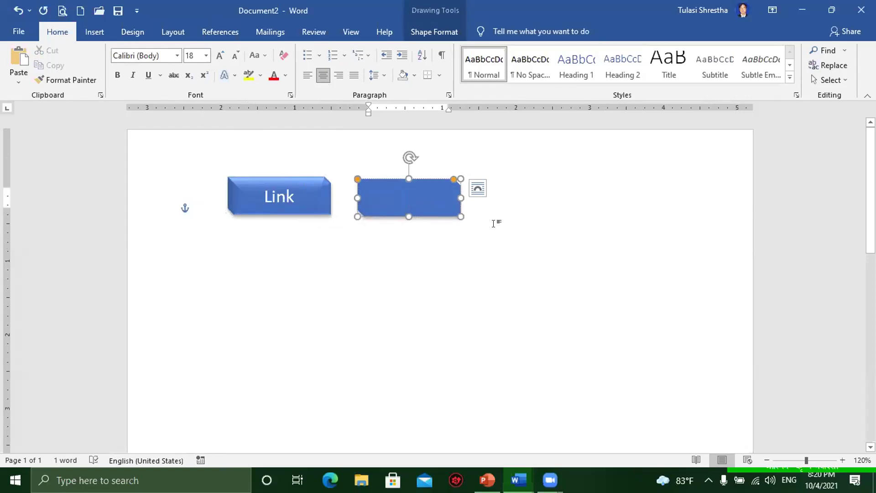
mouse_move(414, 211)
mouse_down()
mouse_move(293, 274)
mouse_move(274, 272)
mouse_up()
click(264, 252)
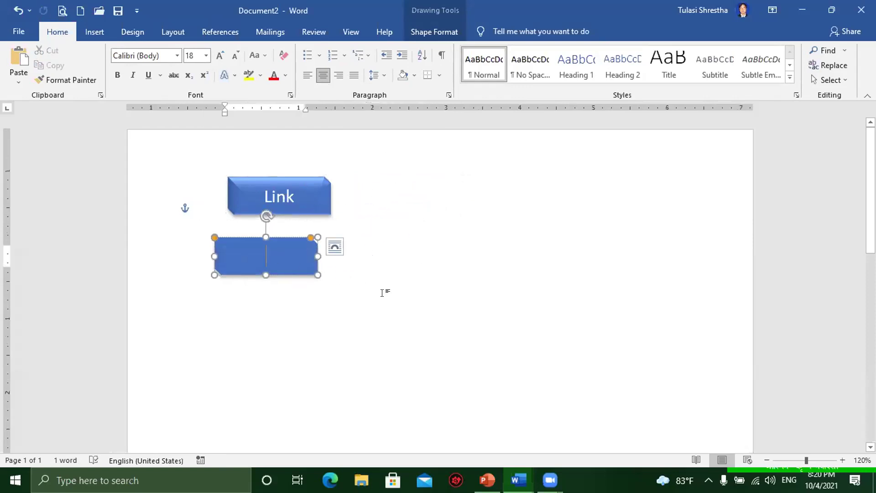
text(Photo)
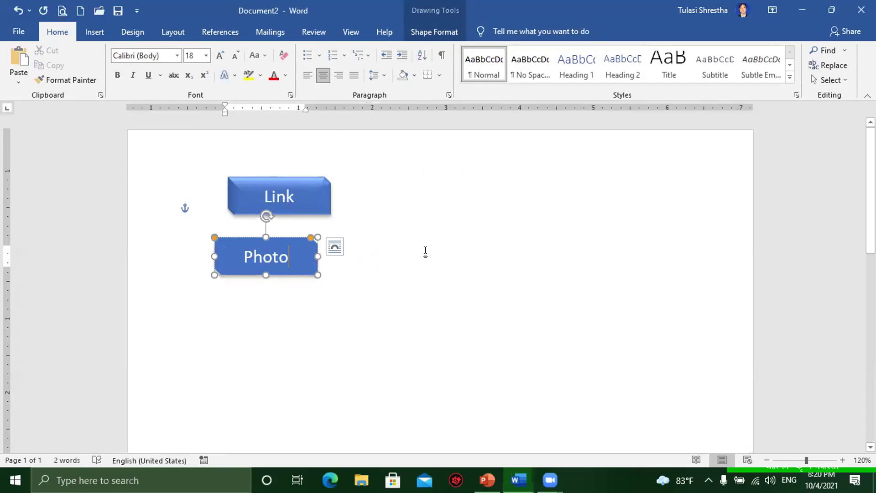
click(424, 253)
- Duplicate Photo as a 'File' button to its right and centre Link above both
click(302, 265)
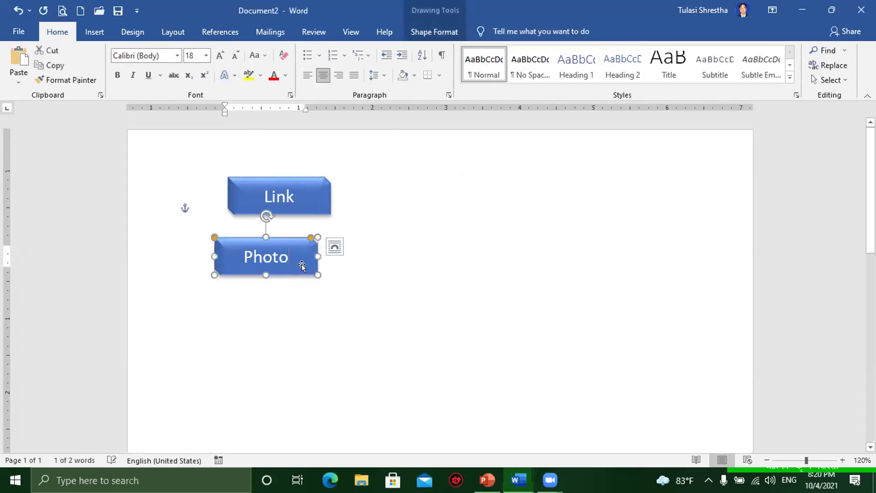
key(ctrl+d)
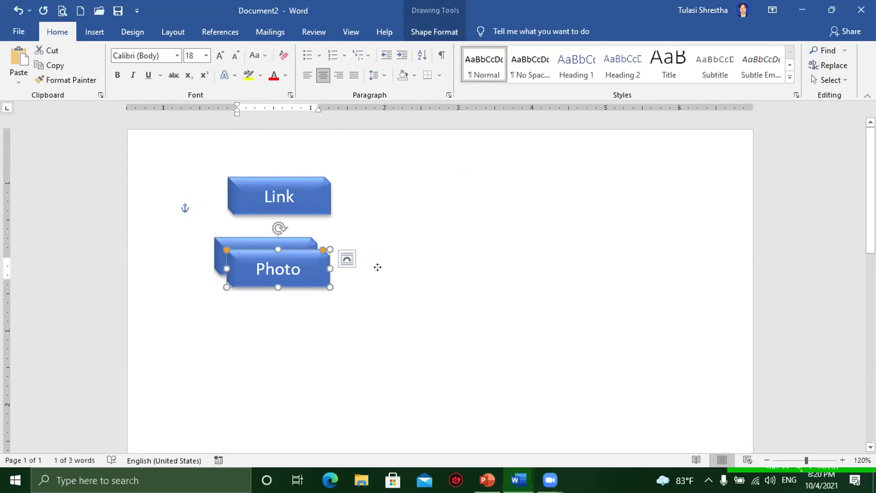
drag(305, 277, 406, 268)
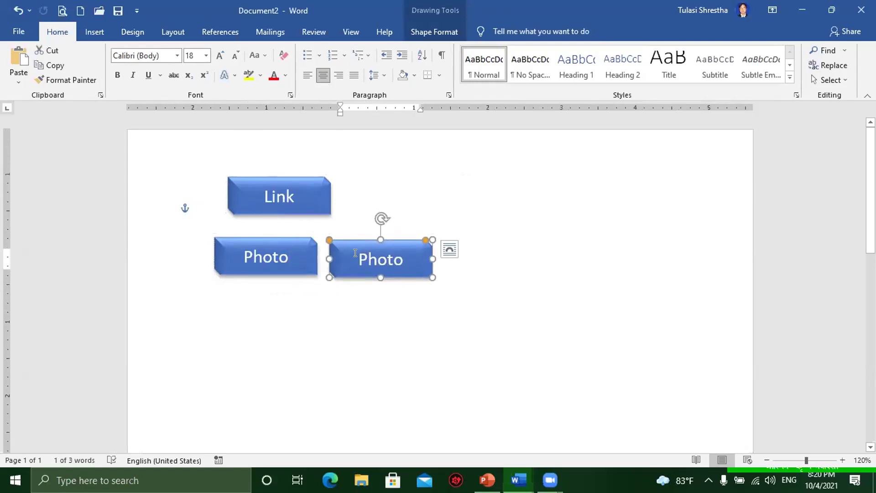
click(399, 259)
key(Home)
key(Delete)
key(Delete)
key(Delete)
key(Delete)
key(Delete)
text(File)
click(528, 298)
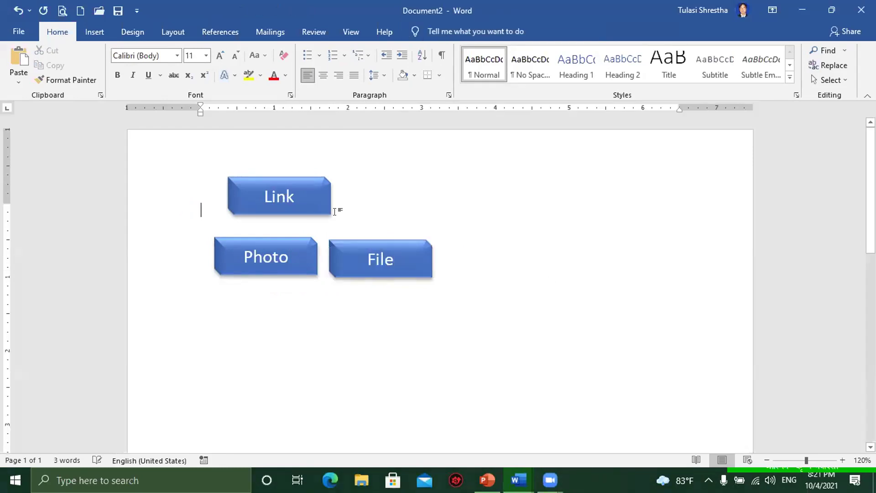
drag(315, 204, 369, 212)
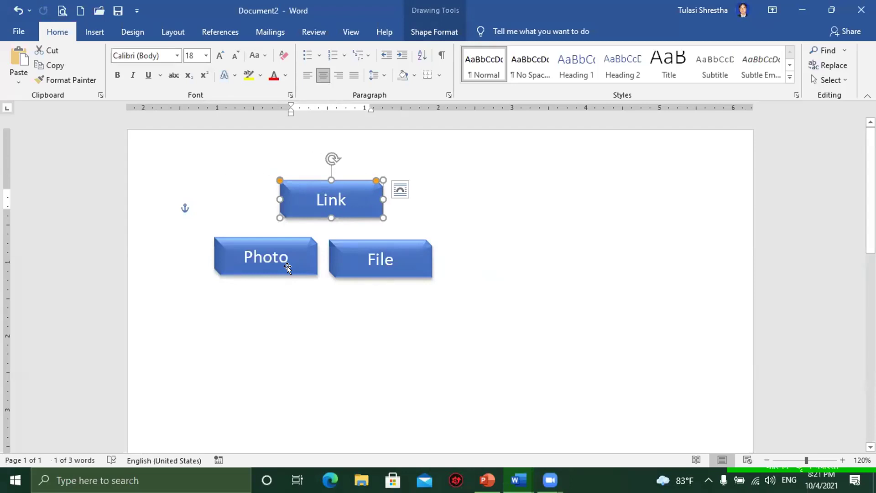
click(291, 266)
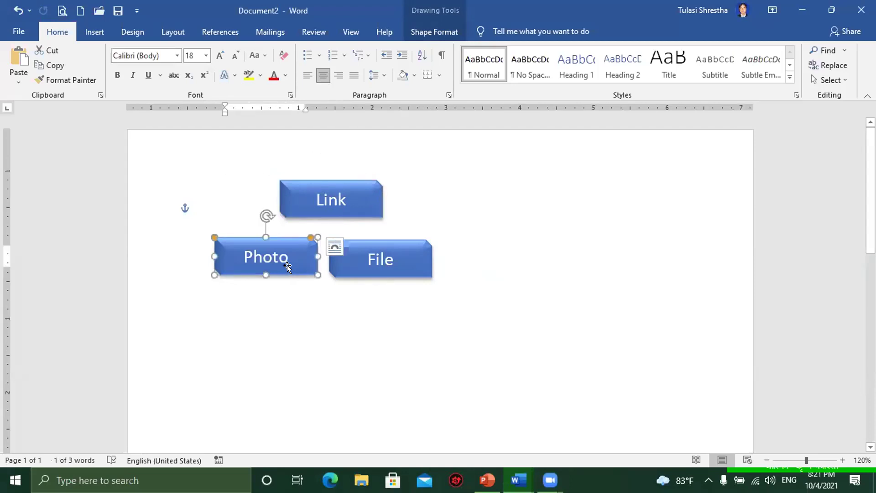
click(94, 32)
click(189, 51)
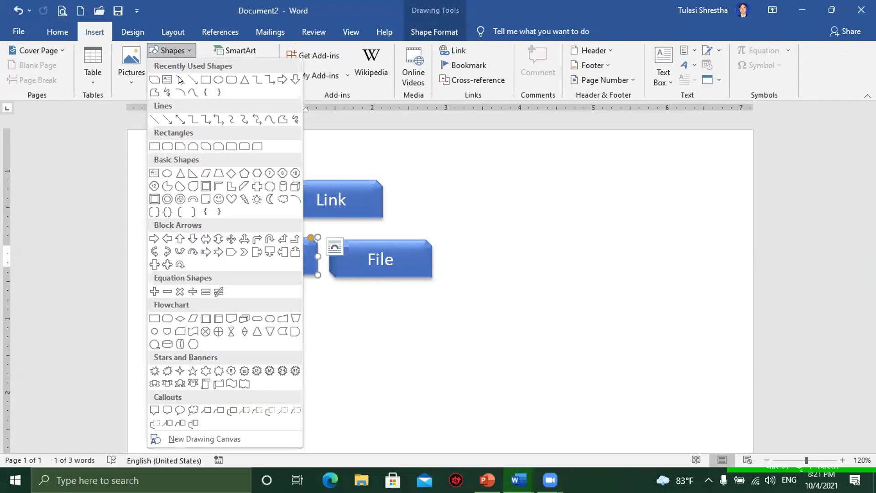
click(167, 146)
drag(567, 192, 671, 239)
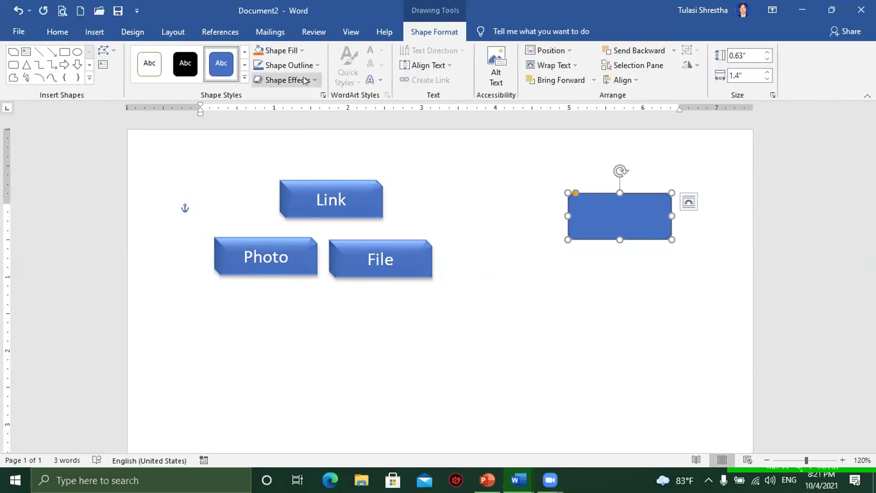
click(303, 78)
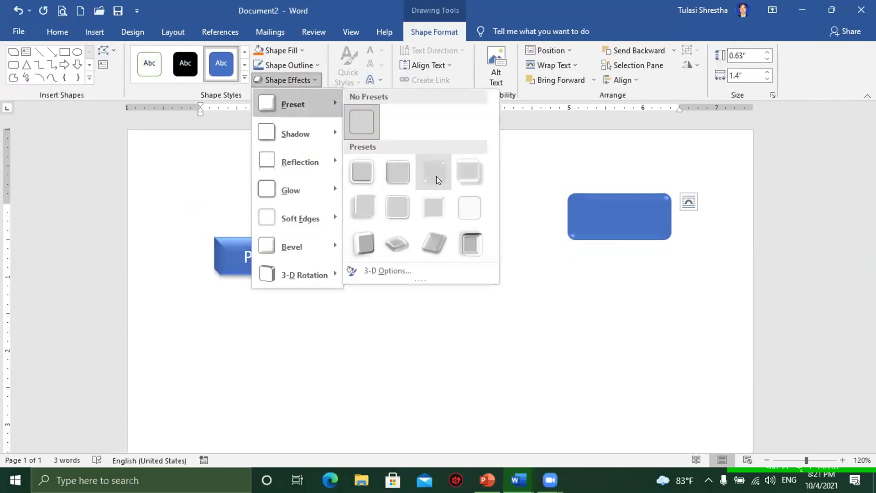
click(755, 265)
mouse_move(643, 227)
mouse_down()
mouse_move(648, 278)
mouse_move(664, 286)
mouse_up()
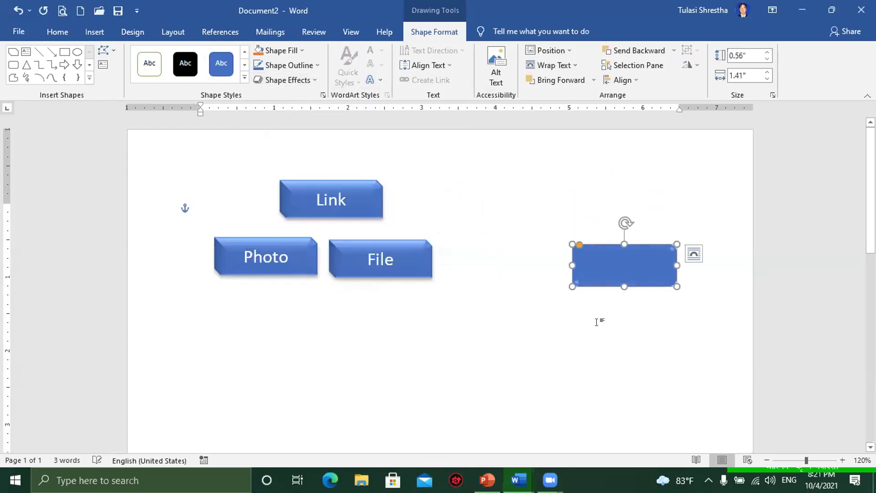
click(596, 318)
drag(620, 236, 621, 211)
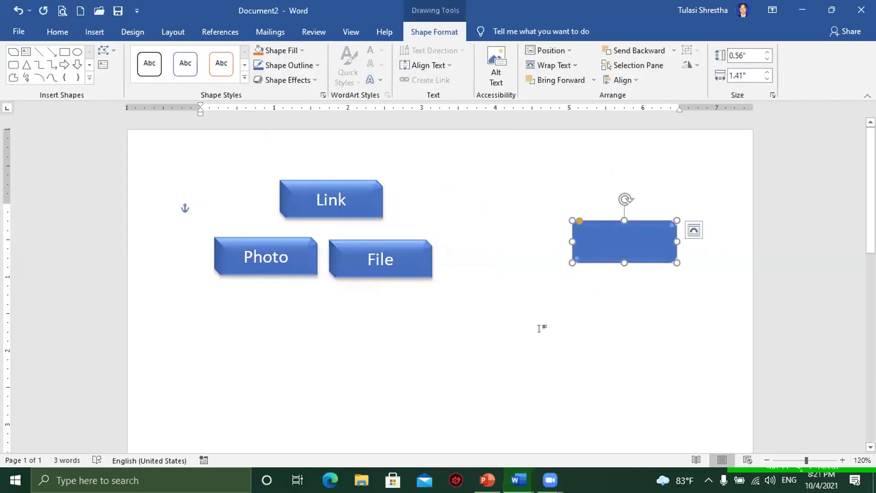
key(Delete)
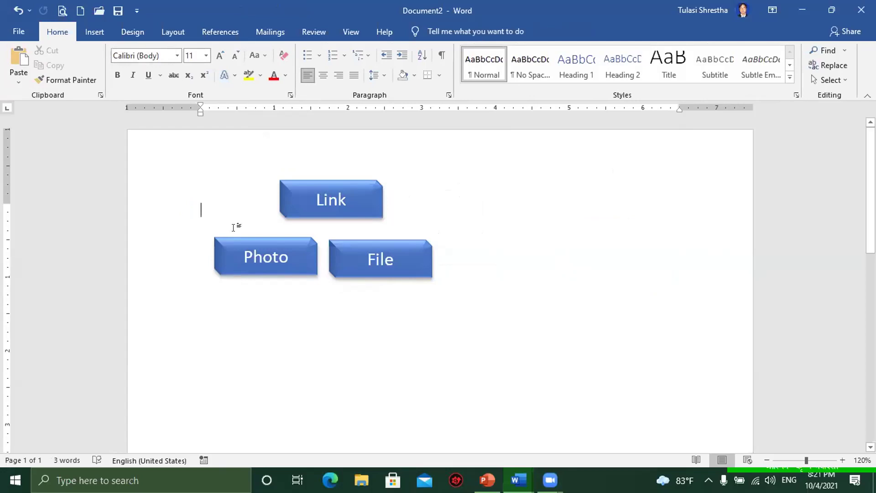
click(313, 242)
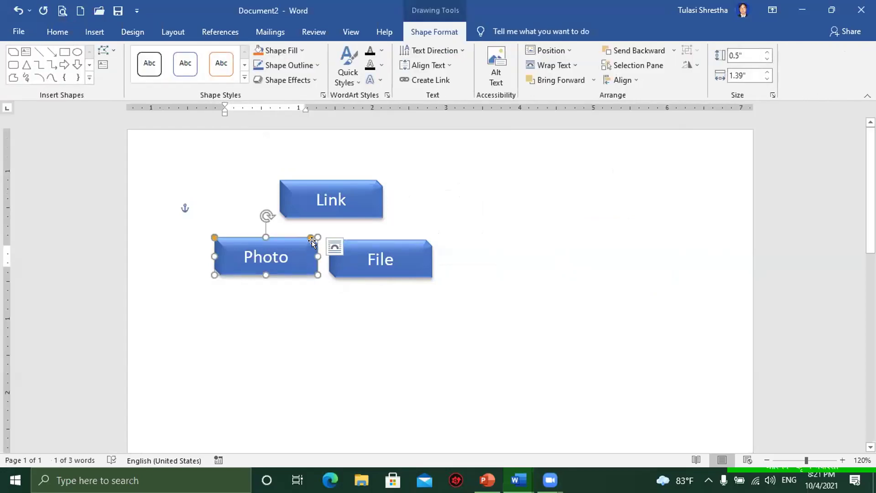
click(243, 256)
drag(243, 255, 292, 255)
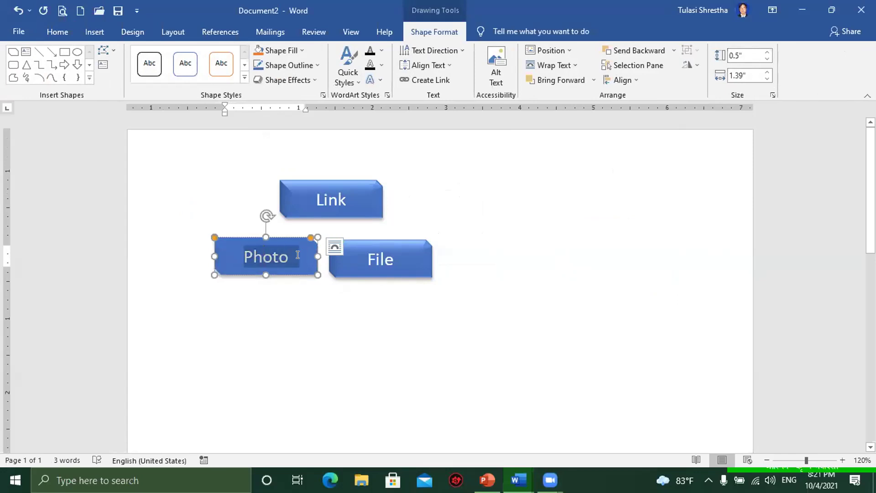
click(285, 319)
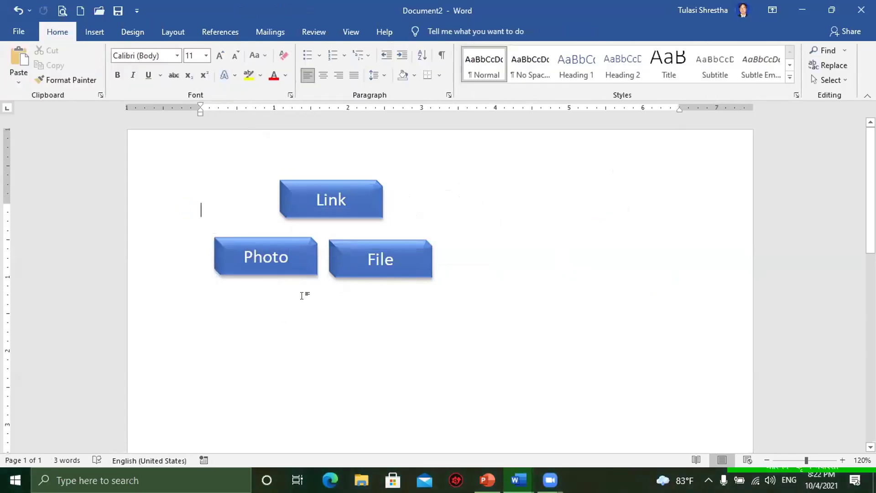
click(308, 267)
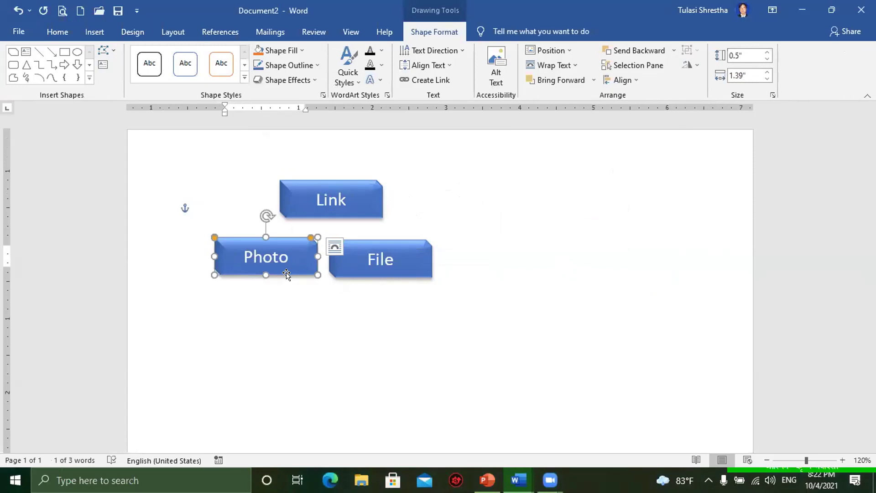
- Link the Photo shape to the BMC ICT folder on Local Disk (D:) through Insert Hyperlink
click(96, 28)
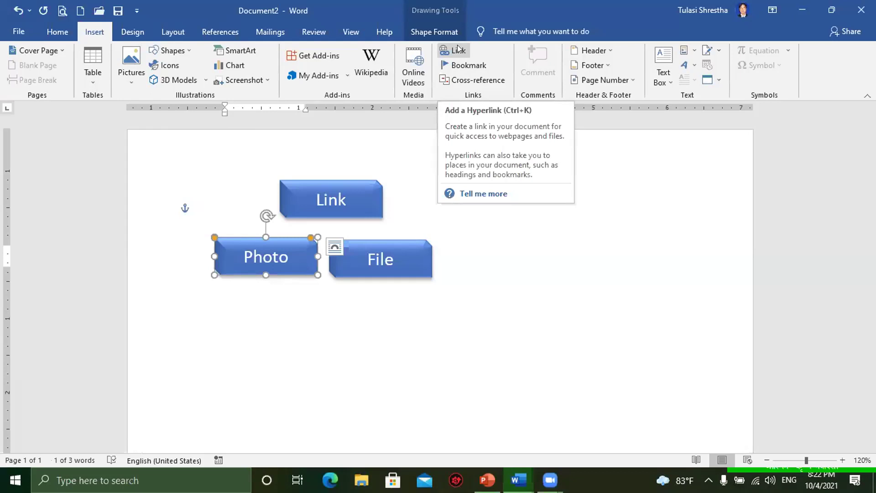
click(457, 49)
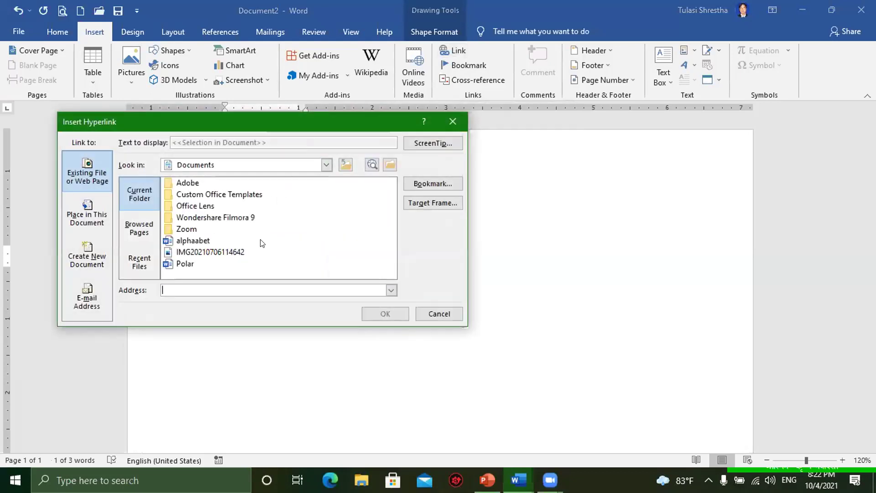
click(326, 163)
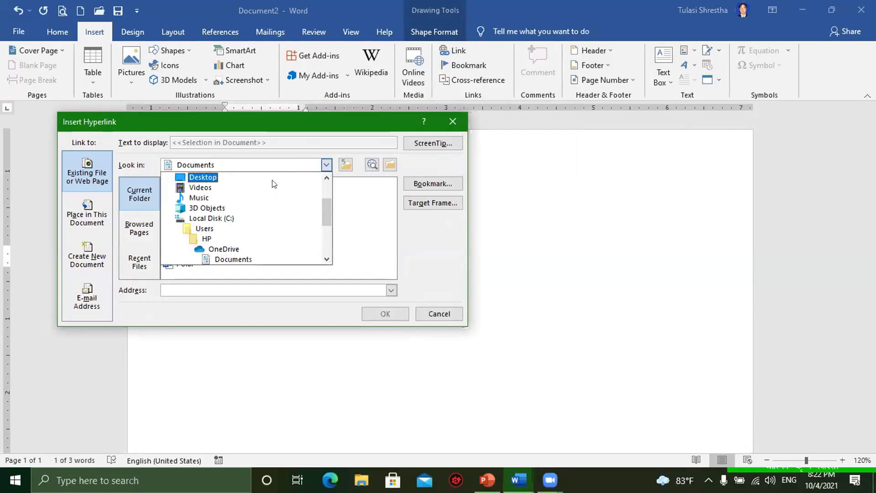
click(327, 259)
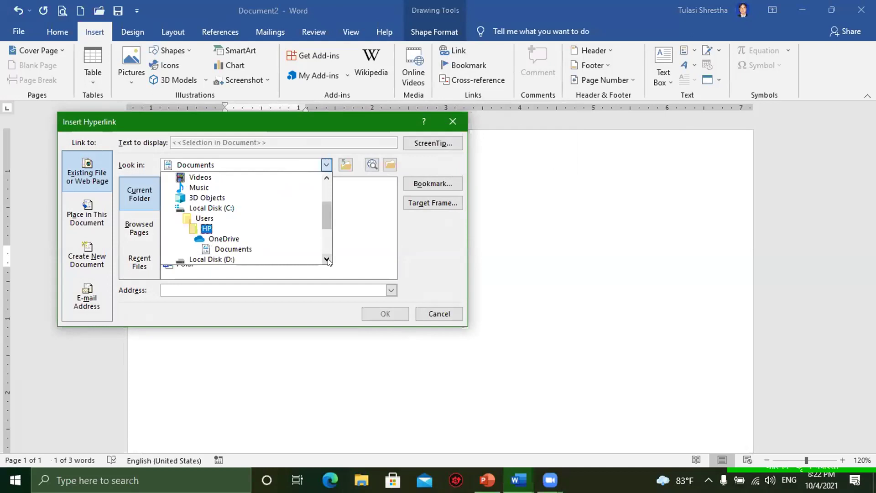
click(327, 259)
click(327, 259)
click(219, 239)
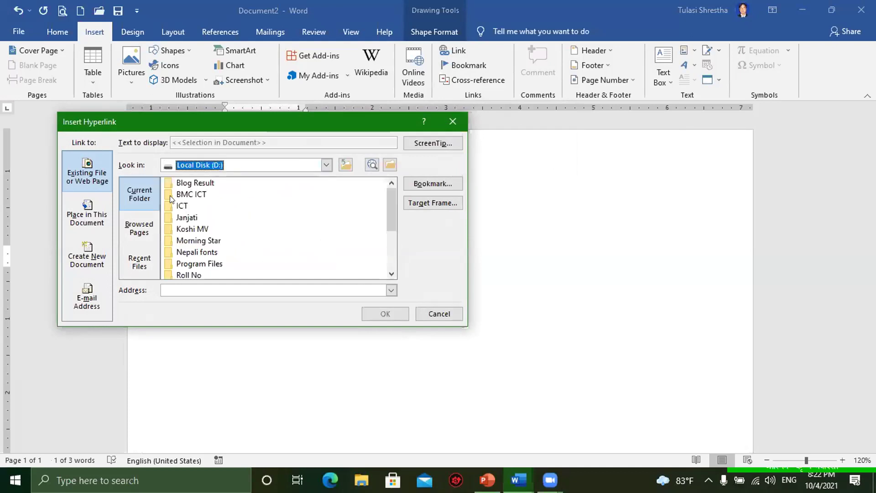
click(198, 194)
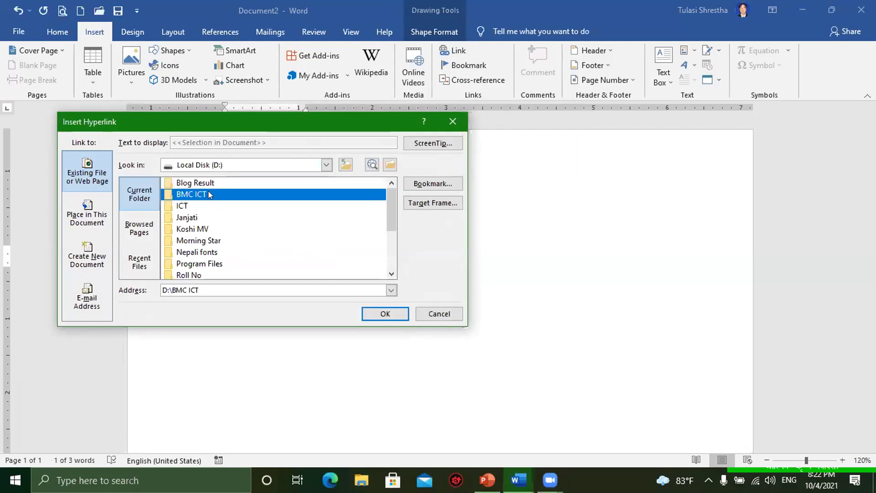
click(373, 314)
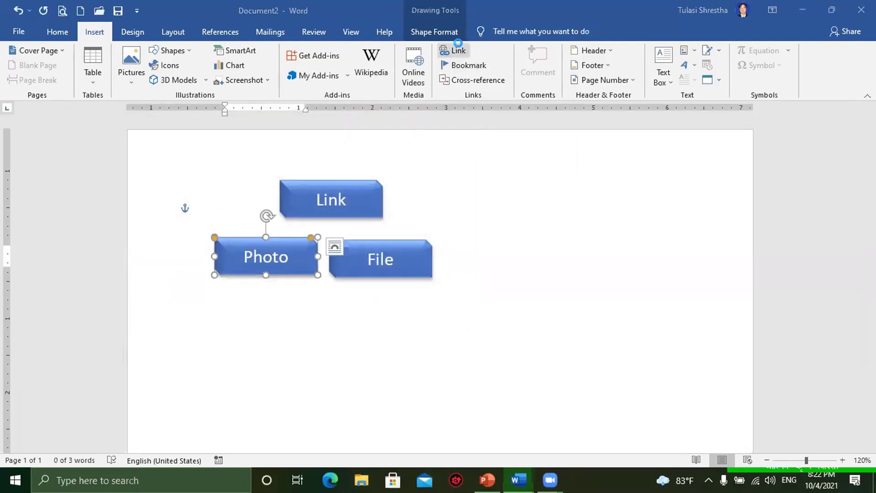
- Reopen the Photo shape's hyperlink settings and browse into the D:\BMC ICT folder
click(458, 48)
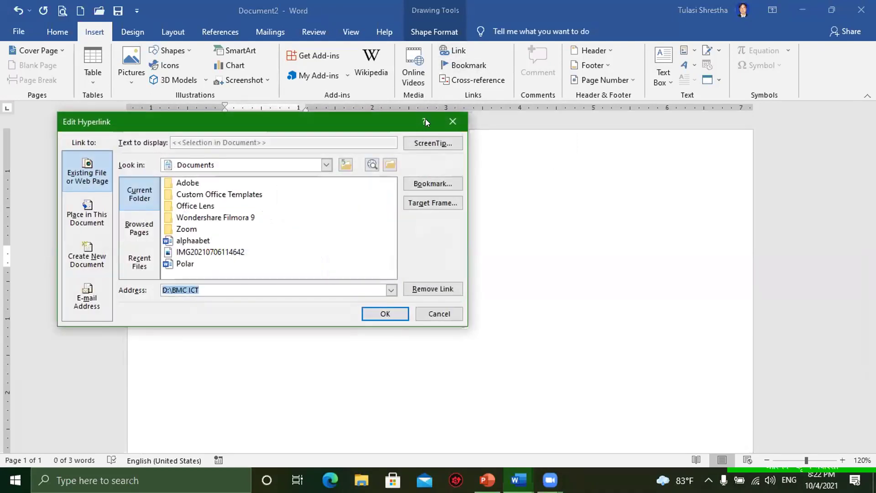
click(326, 163)
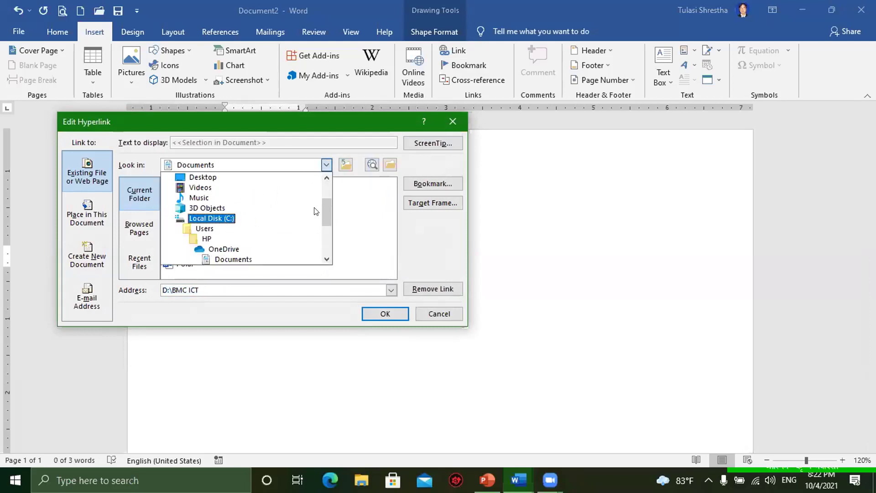
drag(323, 208, 324, 228)
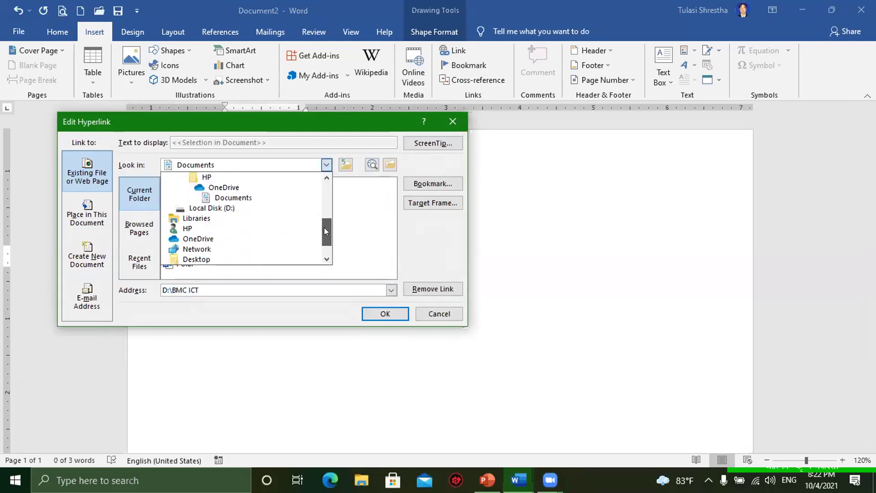
click(218, 209)
click(196, 193)
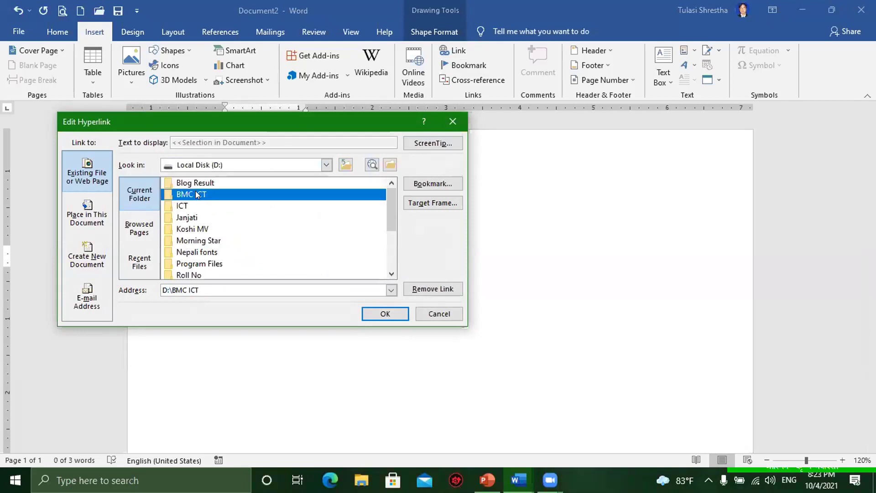
double_click(196, 195)
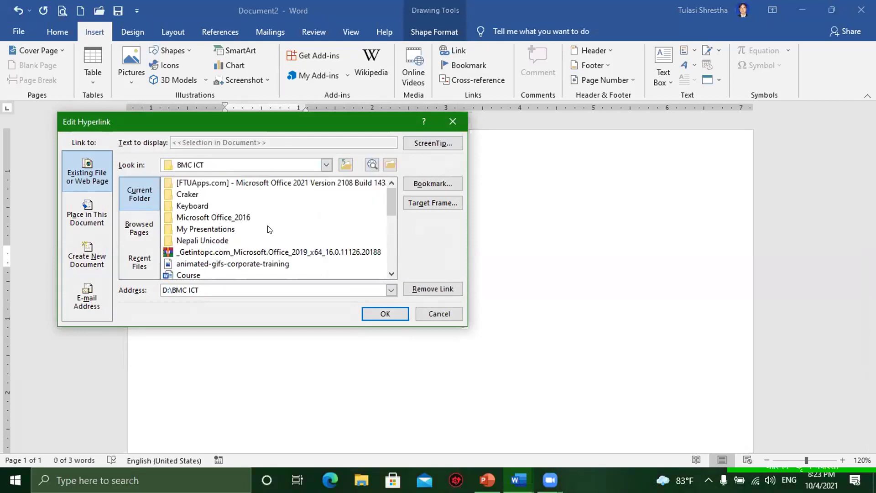
- Choose animated-gifs-corporate-training.gif as the Photo shape's new link target and confirm
scroll(268, 229, down, 1)
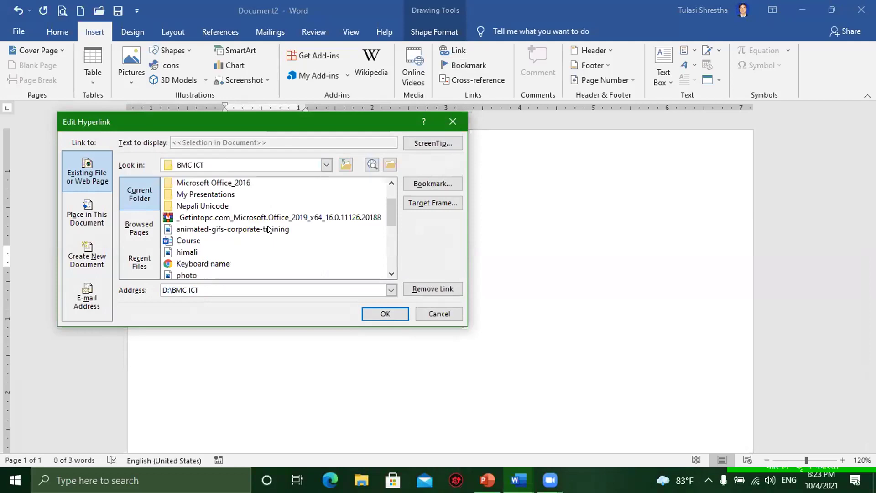
scroll(269, 229, down, 1)
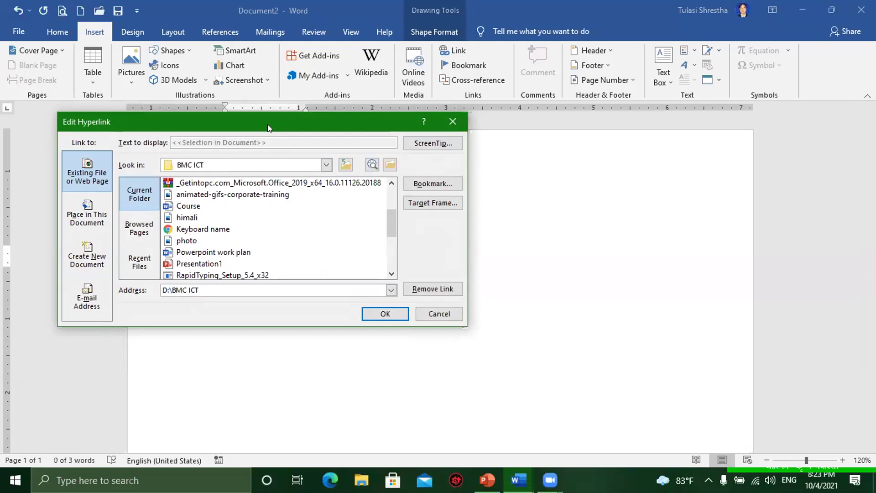
drag(268, 124, 447, 96)
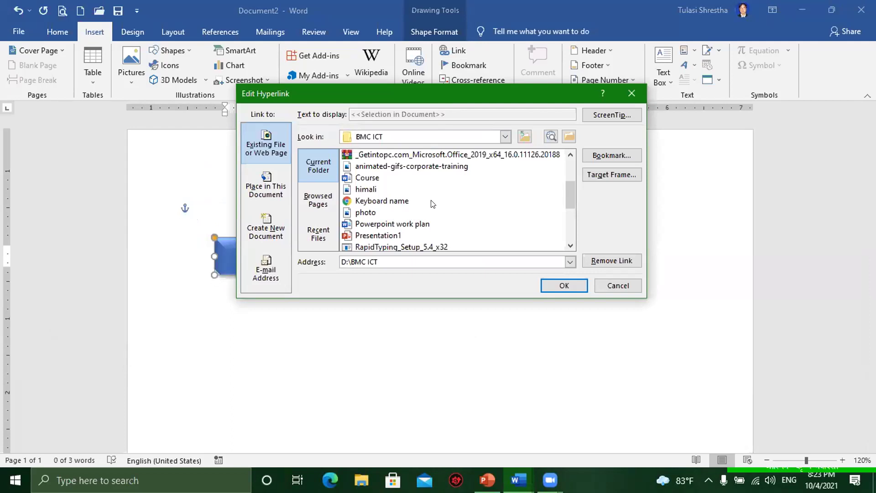
scroll(428, 210, up, 1)
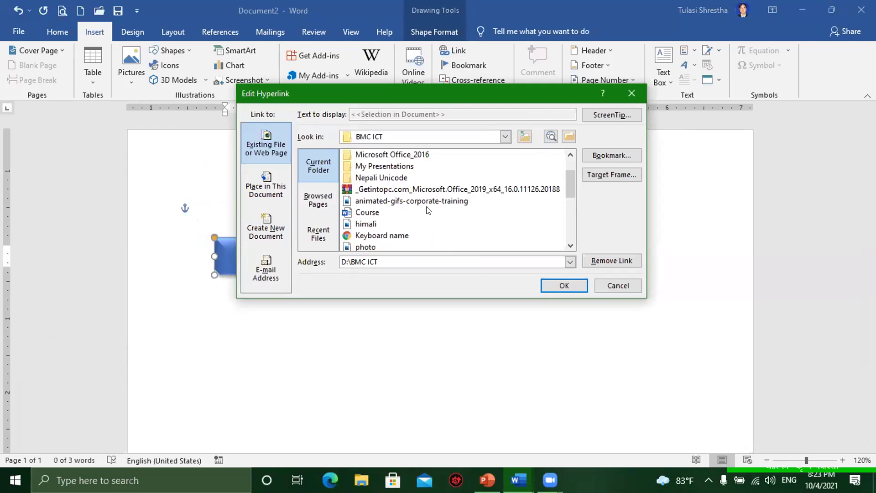
scroll(428, 210, down, 1)
scroll(428, 210, up, 1)
scroll(428, 210, down, 1)
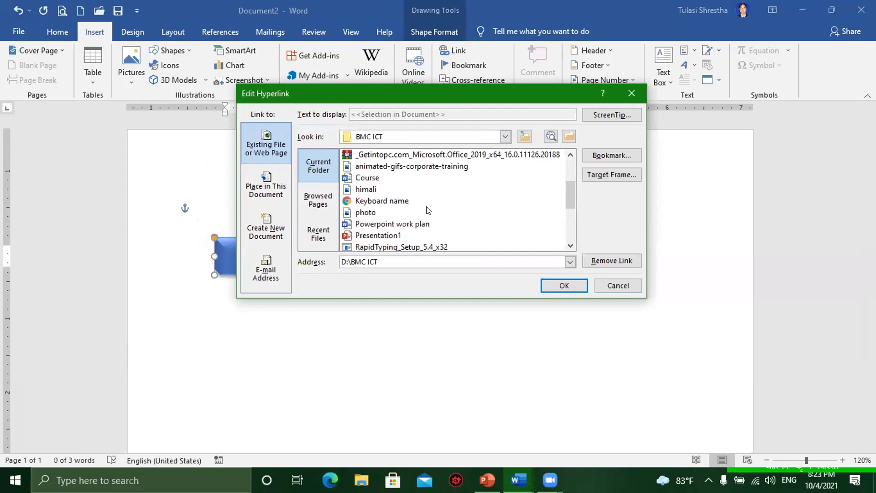
scroll(428, 210, down, 1)
scroll(428, 210, down, 1)
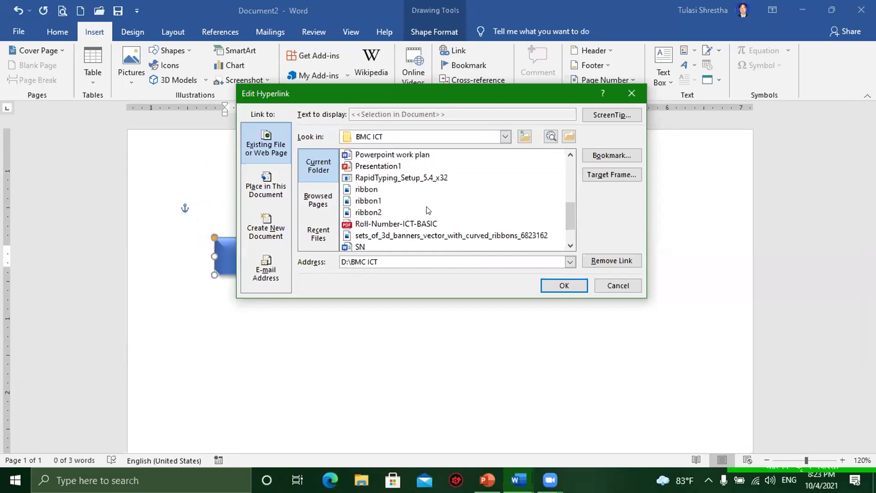
scroll(428, 210, down, 1)
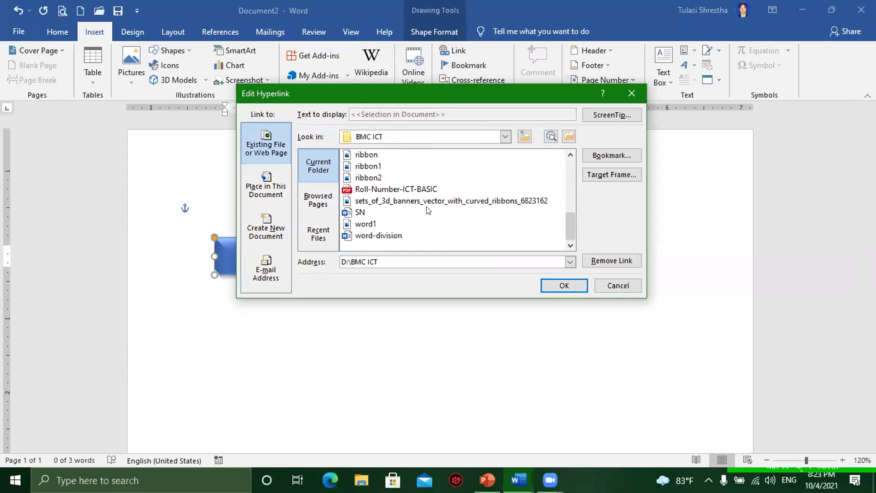
scroll(428, 210, up, 1)
scroll(428, 210, up, 1)
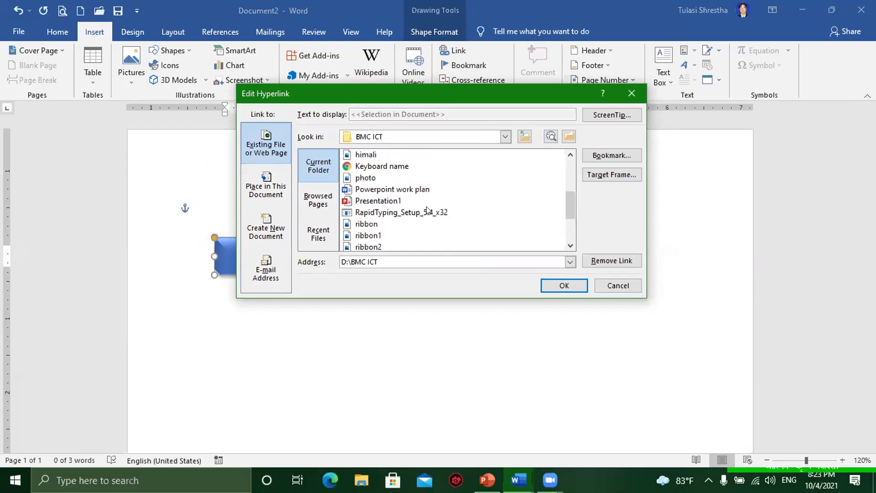
click(396, 166)
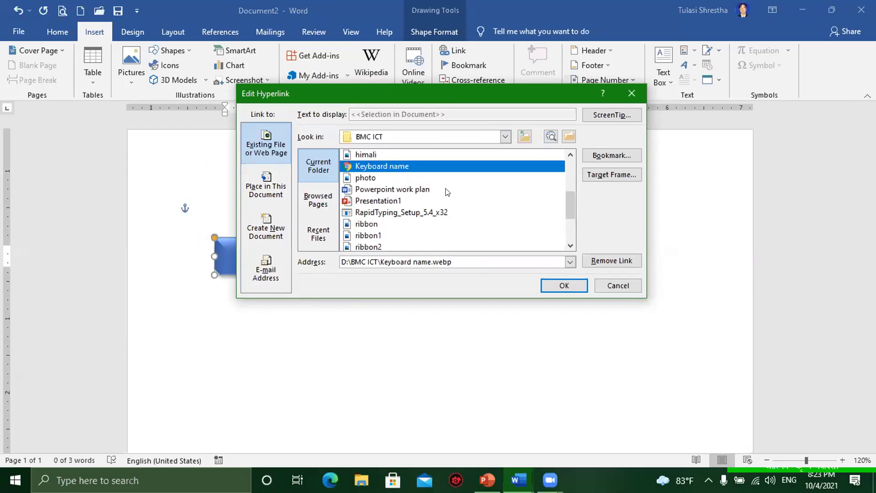
scroll(447, 192, up, 1)
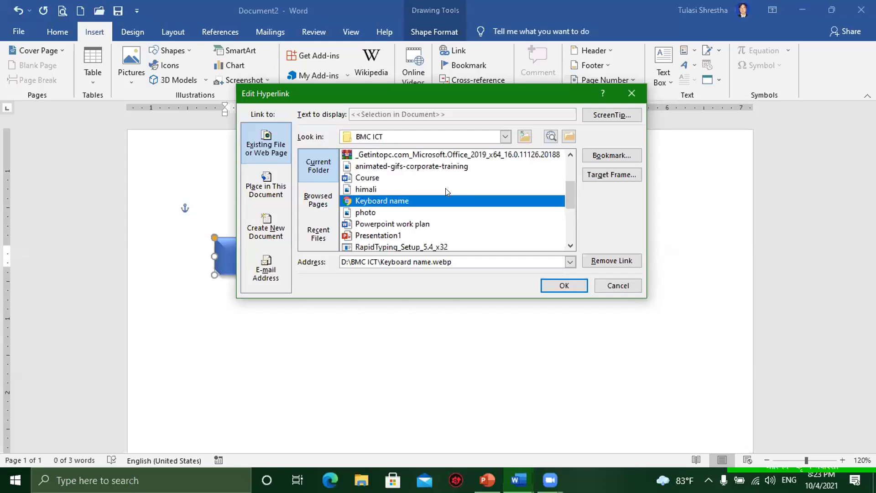
click(423, 166)
scroll(445, 200, up, 1)
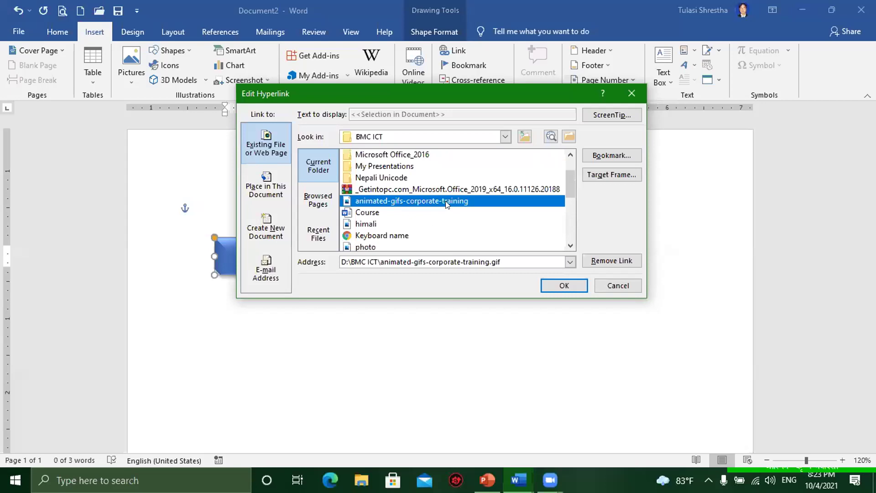
scroll(448, 210, down, 1)
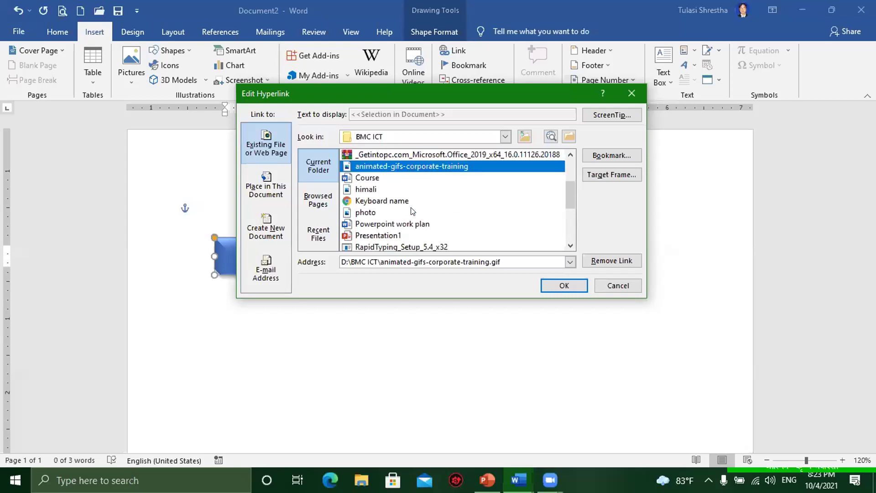
click(393, 202)
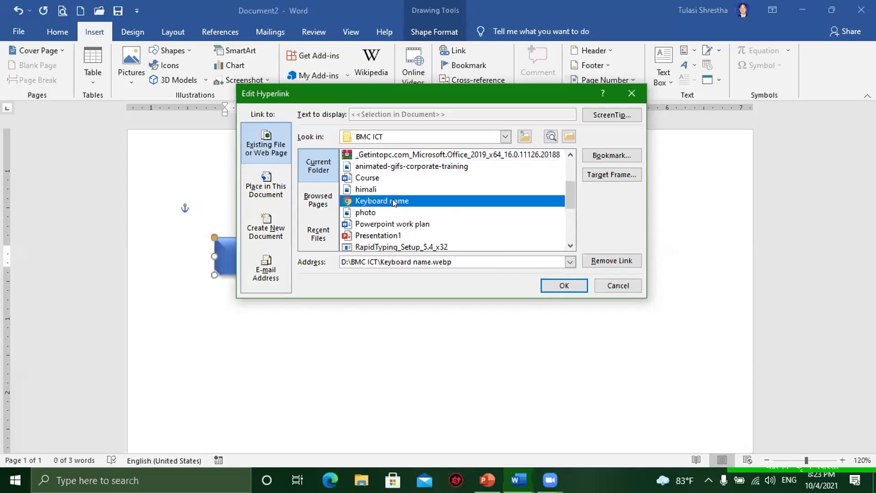
click(394, 167)
click(560, 284)
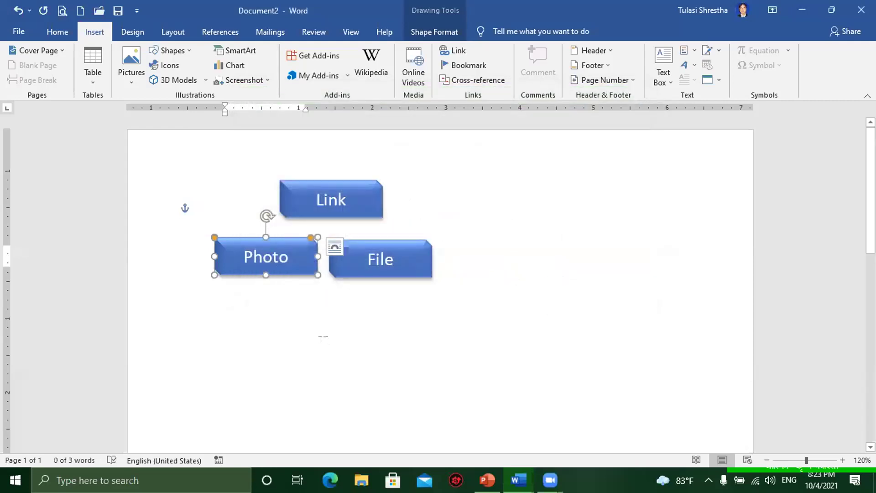
click(322, 339)
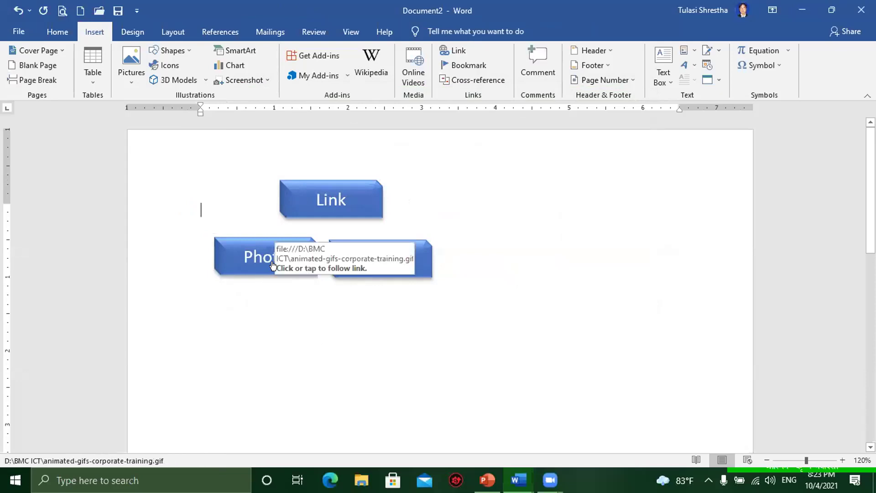
mouse_move(266, 258)
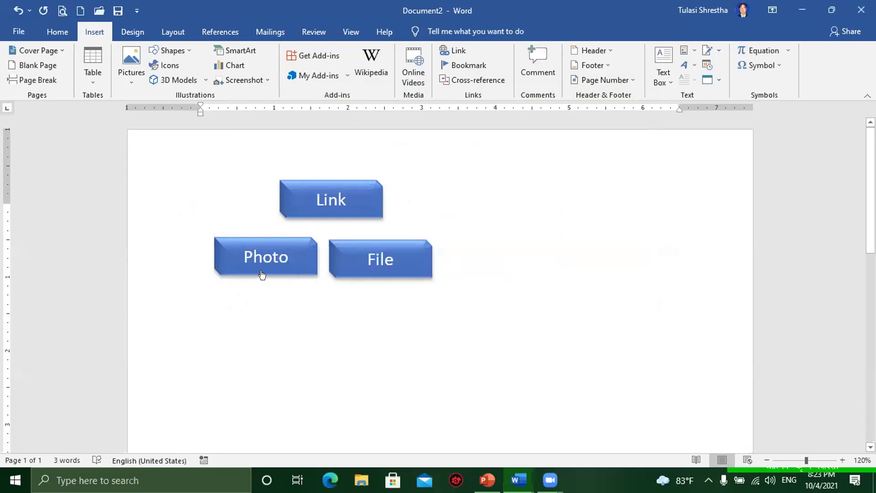
- Ctrl+click the Photo shape to open animated-gifs-corporate-training.gif in Photos
ctrl+click(270, 263)
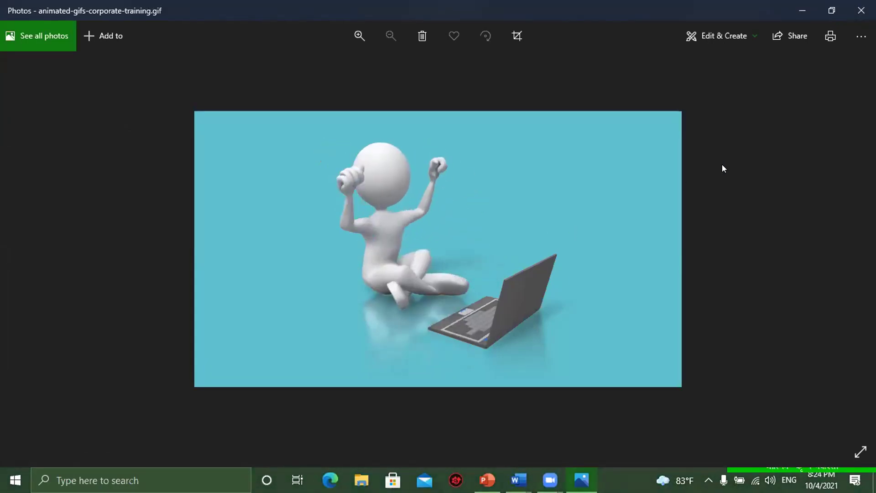
- Close the image viewer and remove the Photo shape's hyperlink from its right-click menu
click(862, 10)
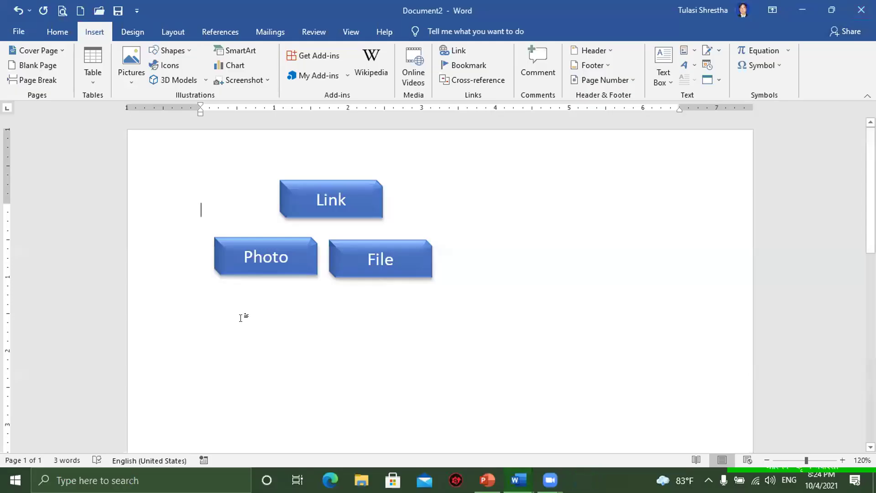
right_click(274, 253)
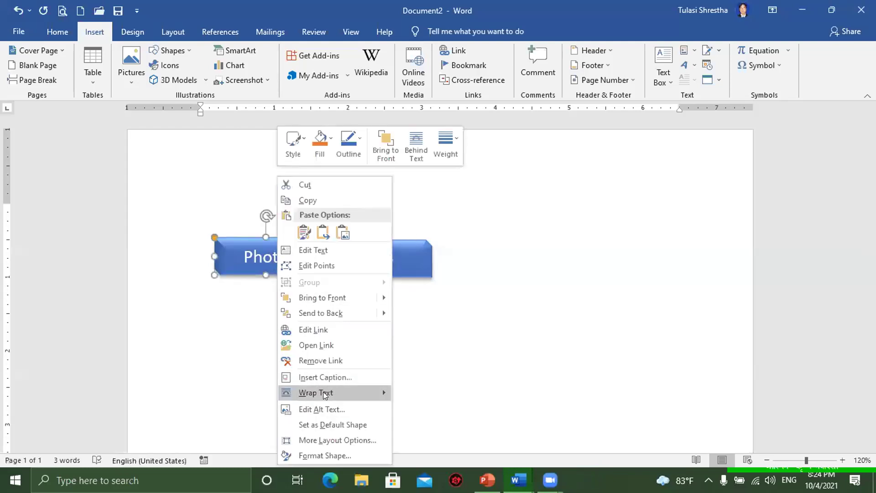
click(329, 360)
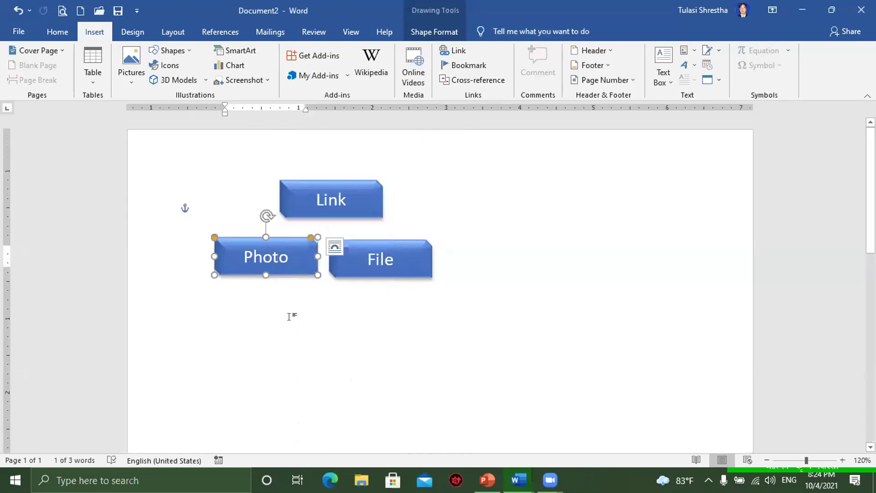
click(289, 316)
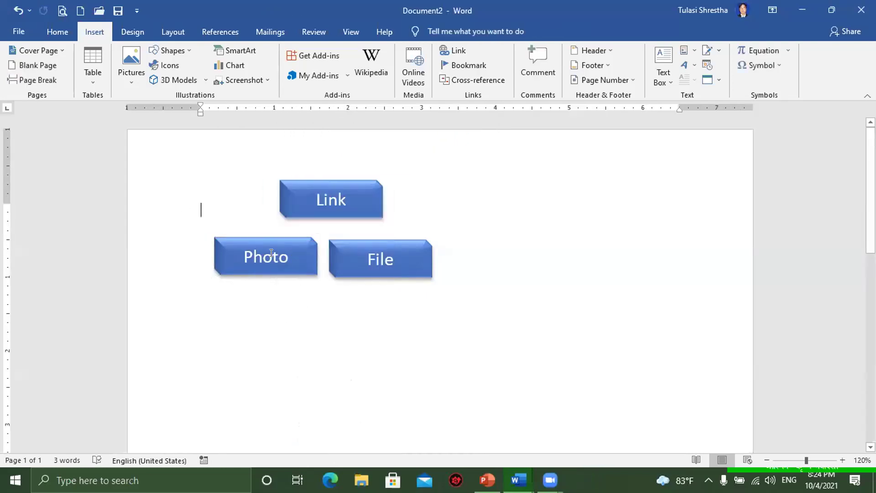
click(283, 245)
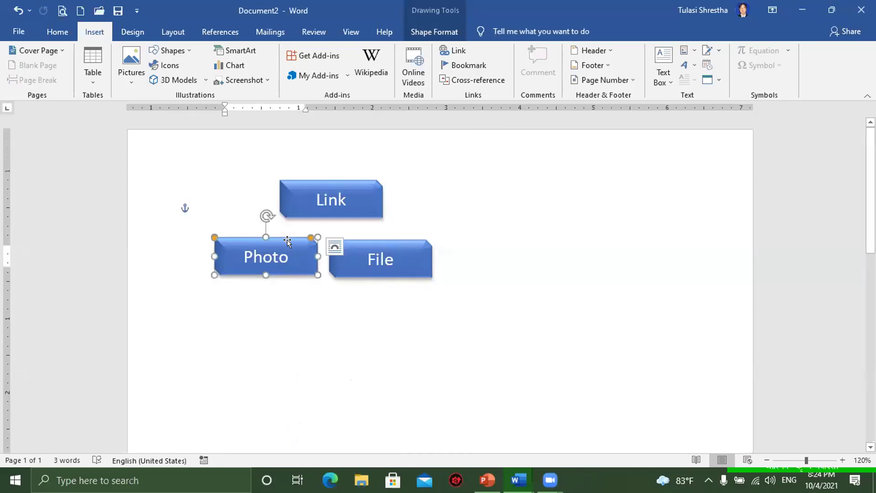
- Link the Photo shape to Screenshot (7).png in the Pictures\Screenshots folder
click(466, 55)
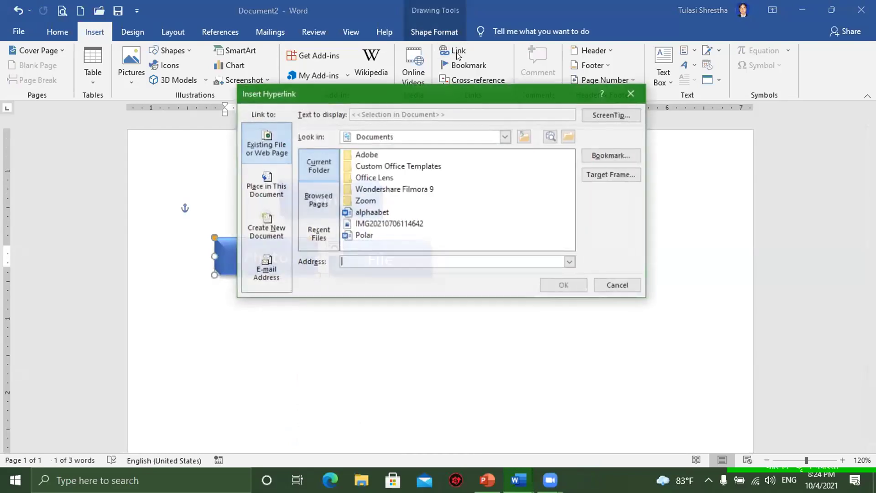
click(506, 136)
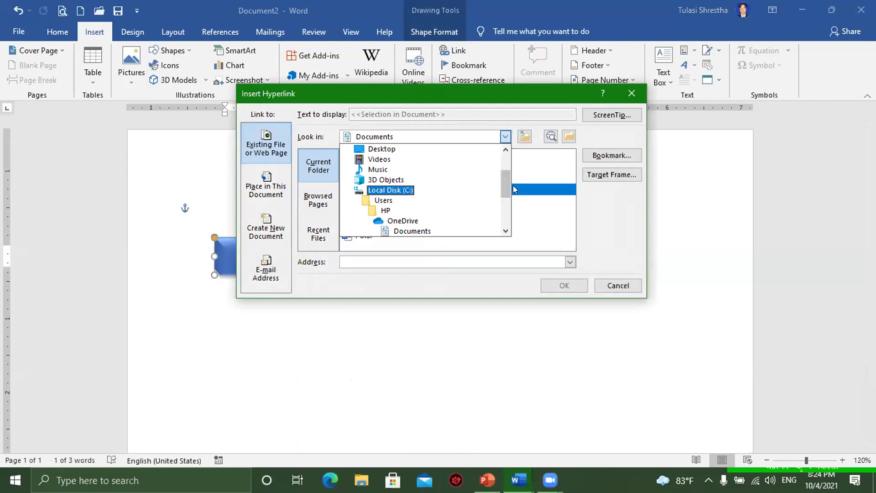
mouse_move(505, 190)
mouse_down()
mouse_move(503, 183)
mouse_move(502, 201)
mouse_move(503, 180)
mouse_up()
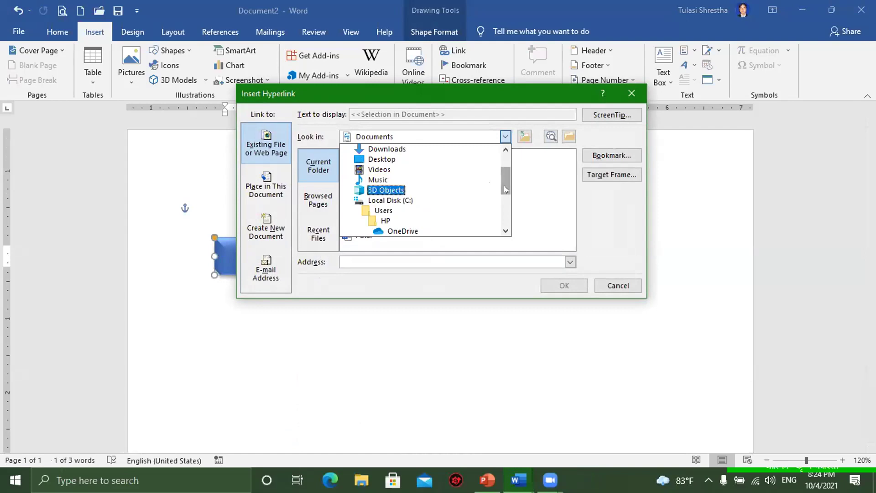
drag(504, 185, 504, 171)
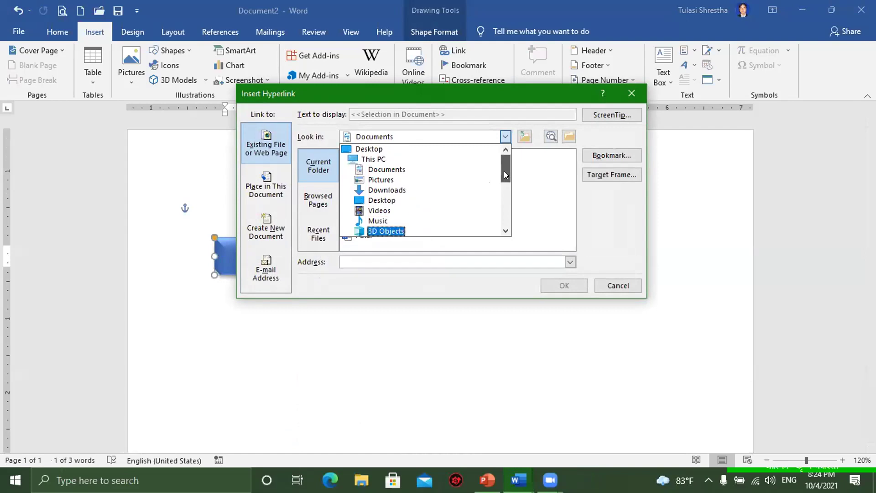
click(379, 180)
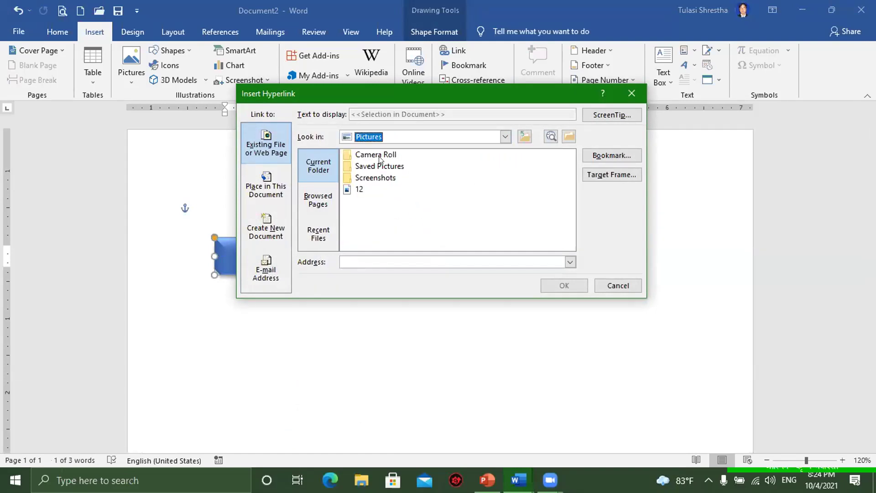
double_click(376, 178)
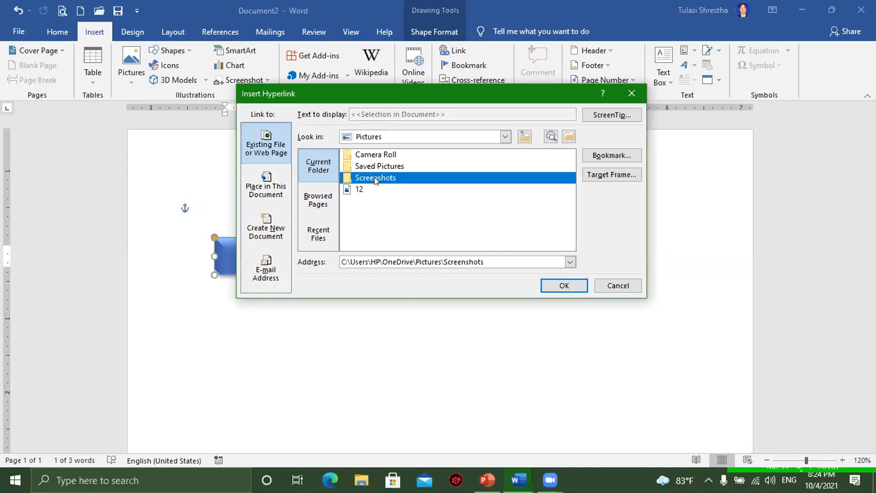
scroll(473, 194, down, 1)
scroll(477, 210, down, 1)
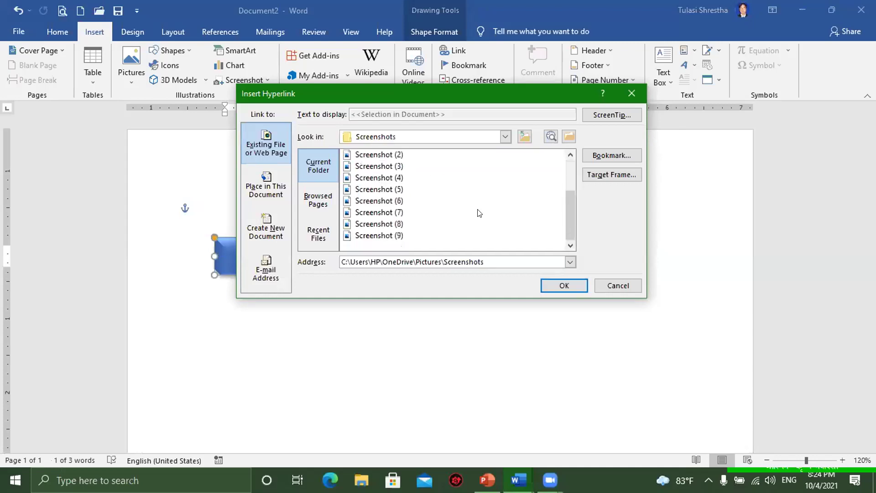
click(381, 213)
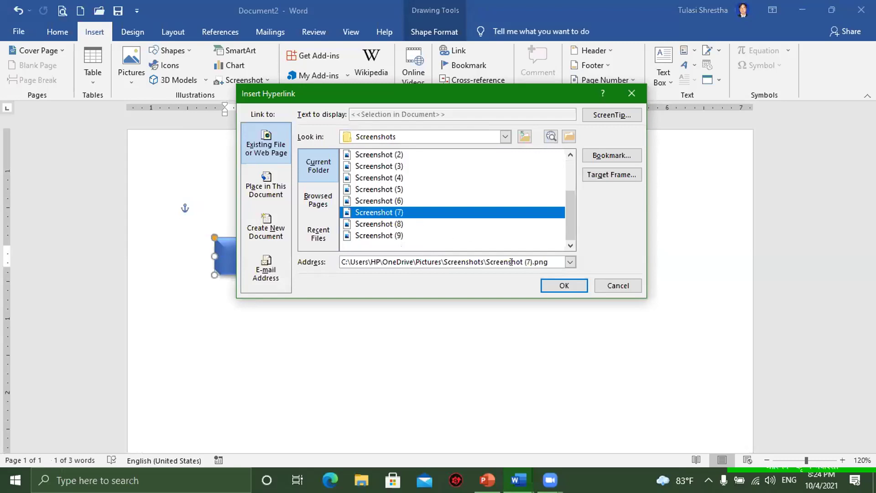
click(563, 286)
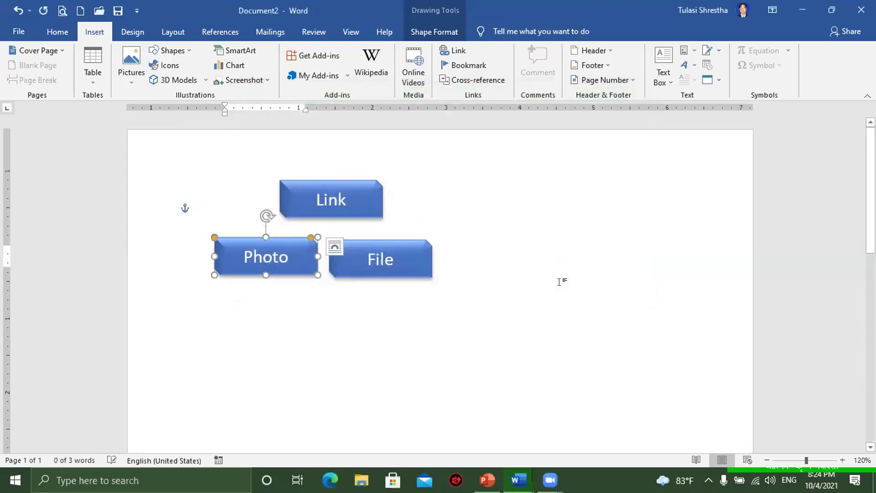
click(342, 343)
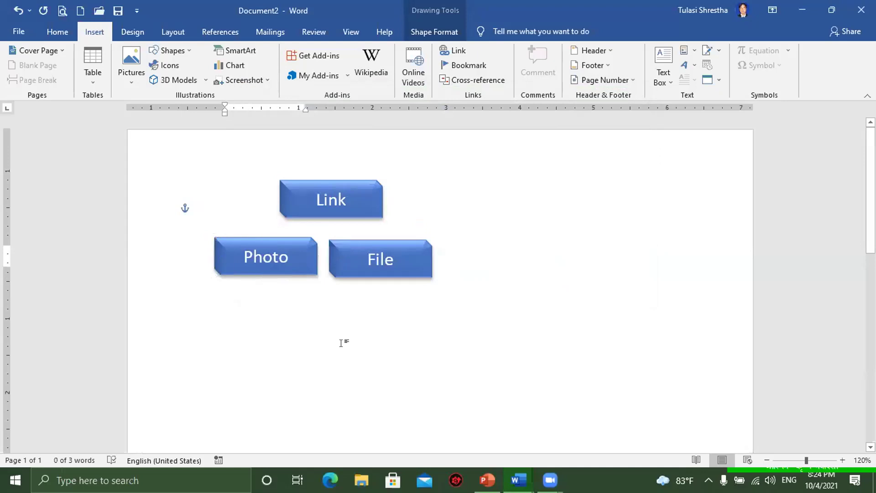
- Follow the Photo shape's link and accept the security notice to open Screenshot (7).png
click(275, 263)
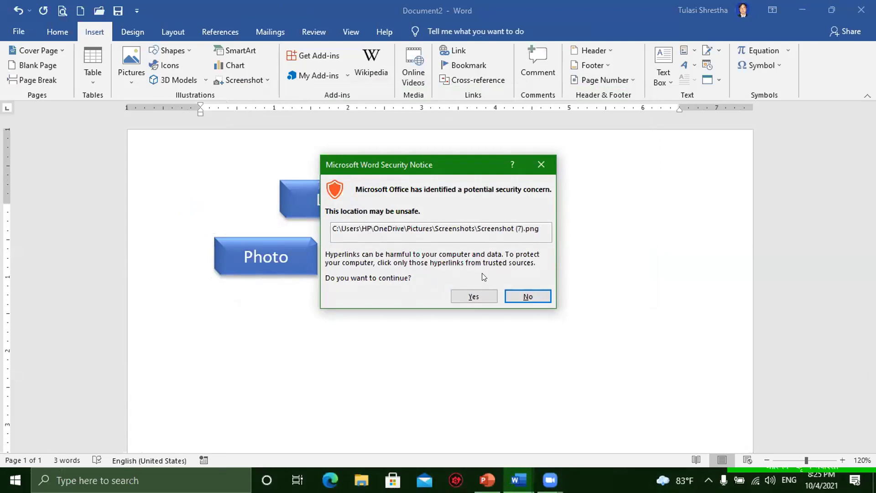
click(466, 297)
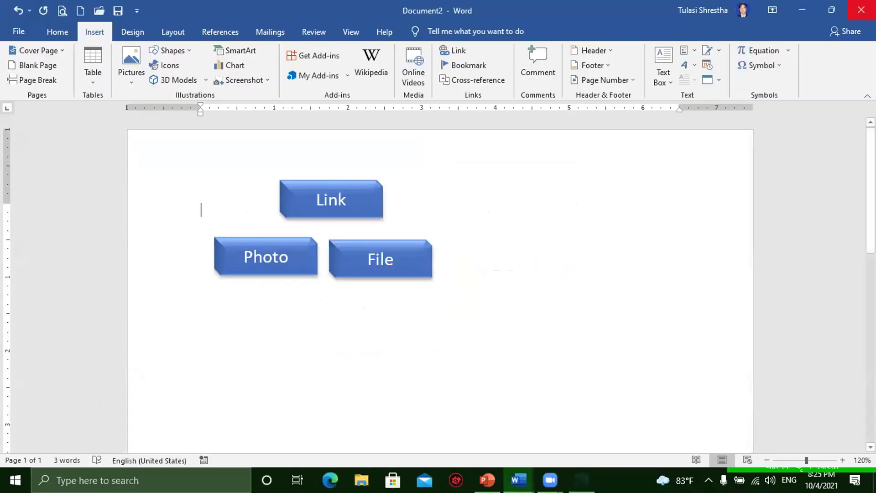
- Close Screenshot (7).png in Photos and select the File shape back in Word
click(862, 10)
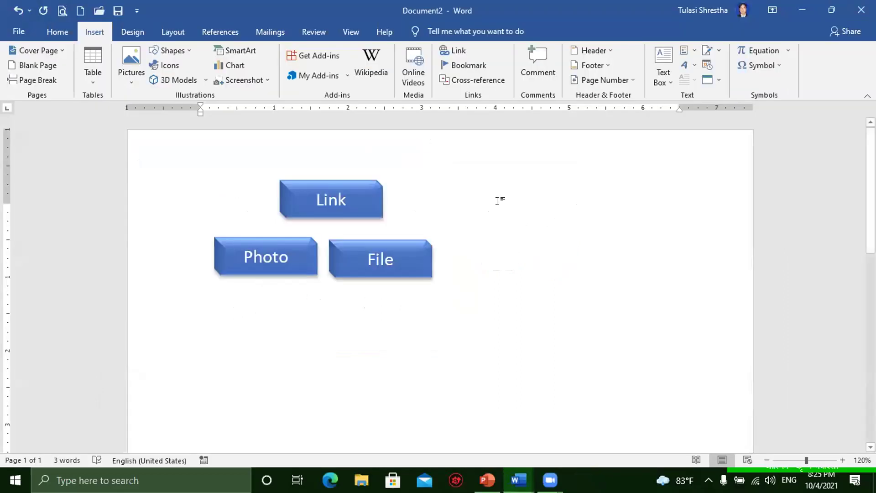
click(425, 245)
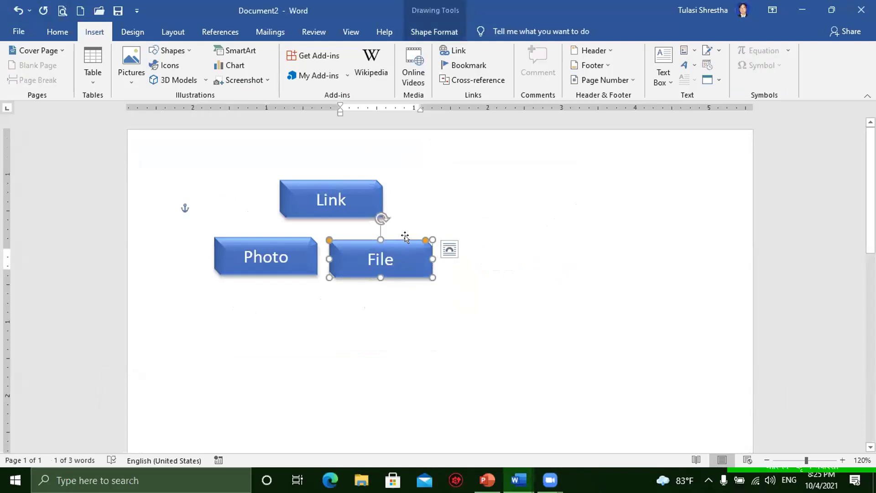
- Open Insert Hyperlink for the File shape and browse into the empty D:\ICT folder
click(457, 51)
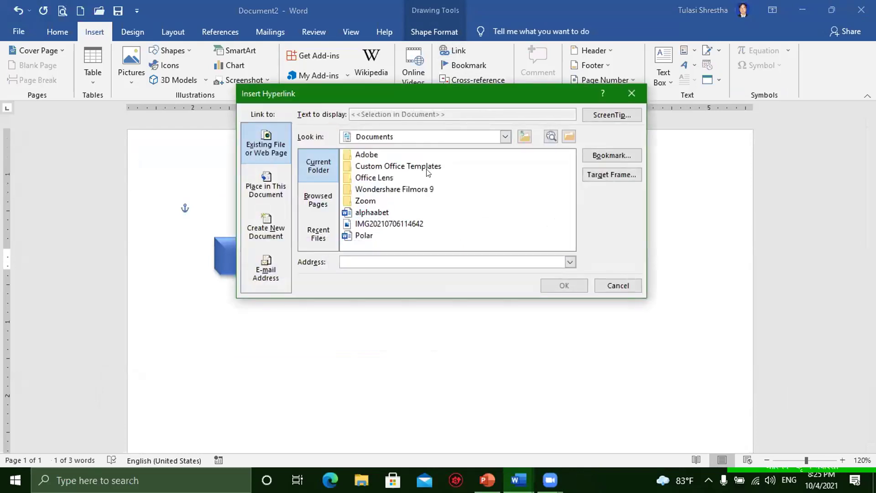
click(504, 137)
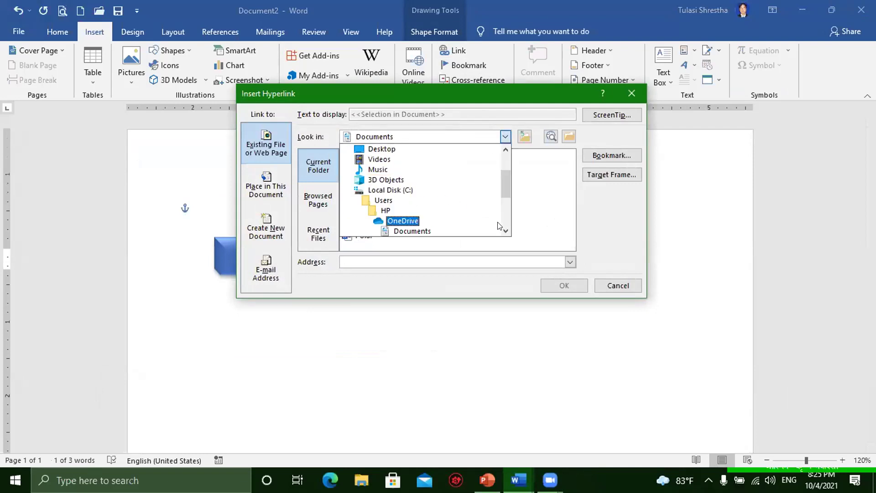
click(505, 232)
click(506, 232)
click(505, 231)
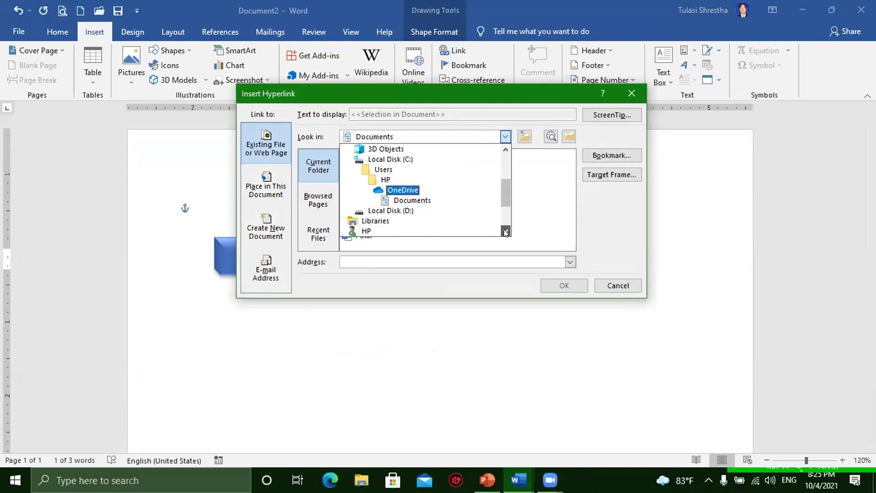
click(392, 211)
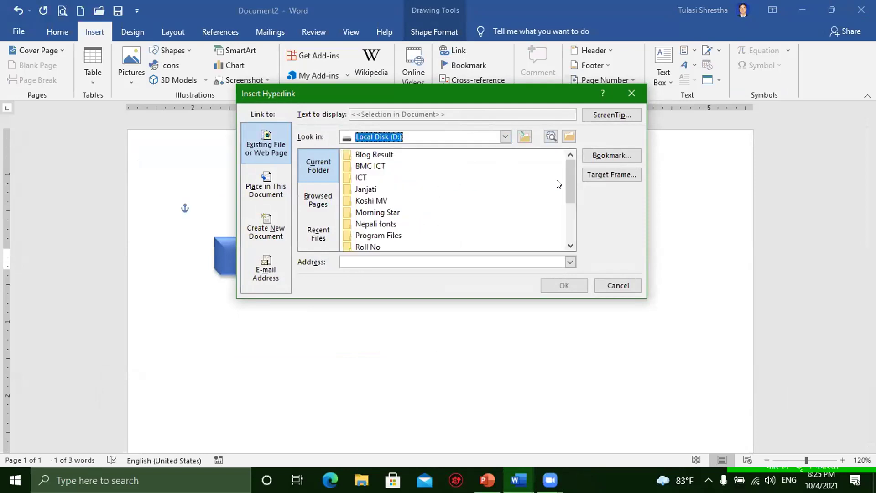
mouse_move(570, 187)
mouse_down()
mouse_move(570, 222)
mouse_move(571, 209)
mouse_up()
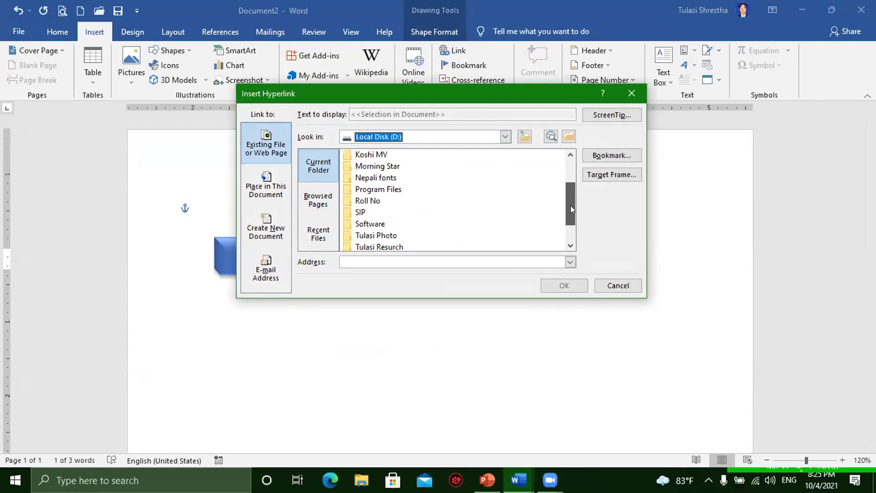
drag(570, 202, 570, 193)
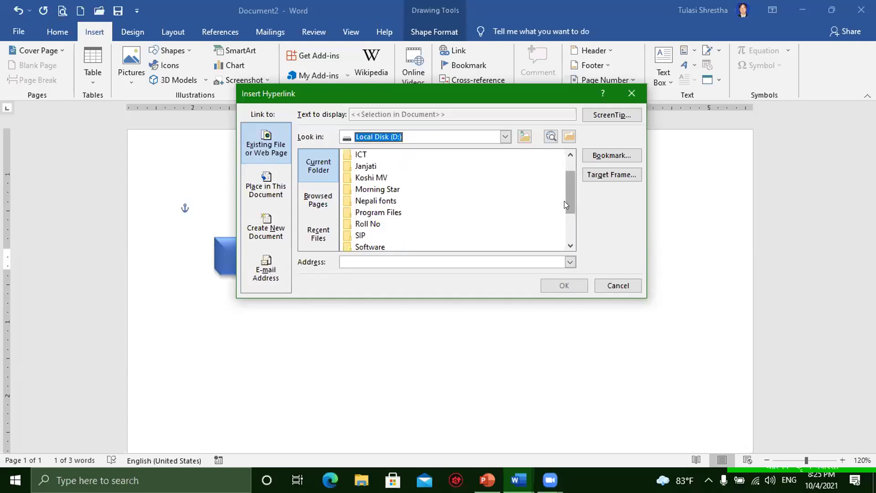
drag(567, 201, 568, 189)
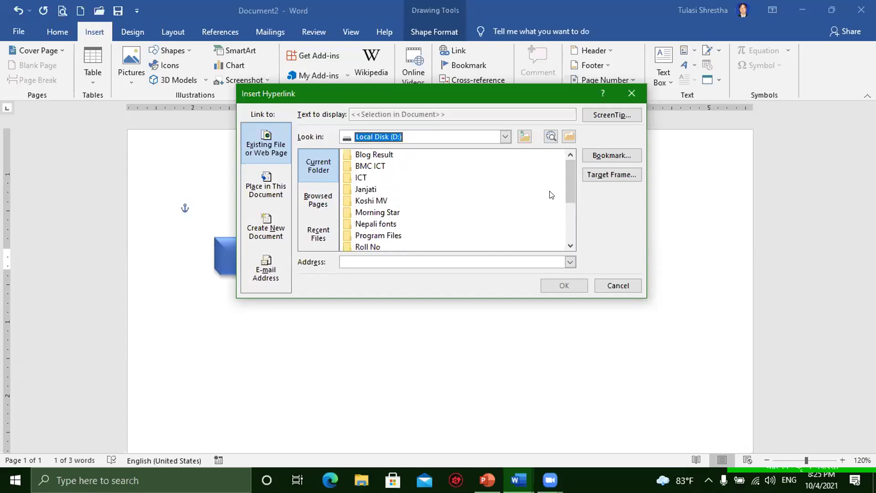
click(357, 179)
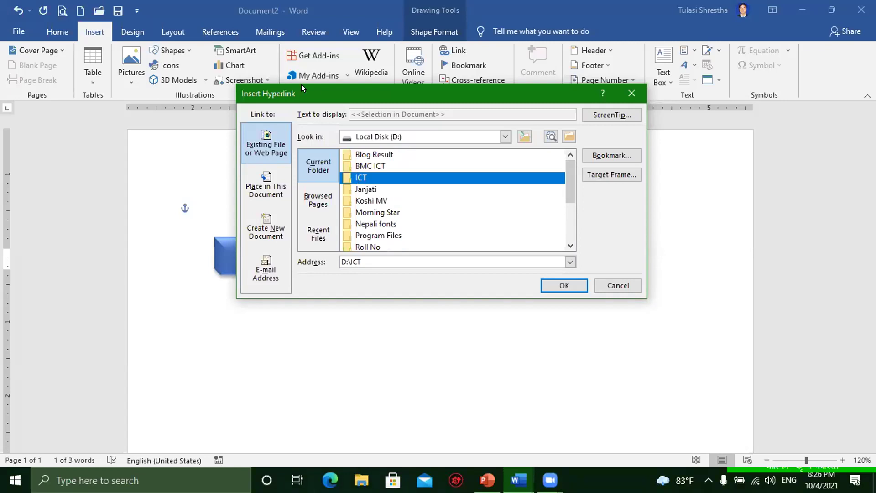
double_click(361, 179)
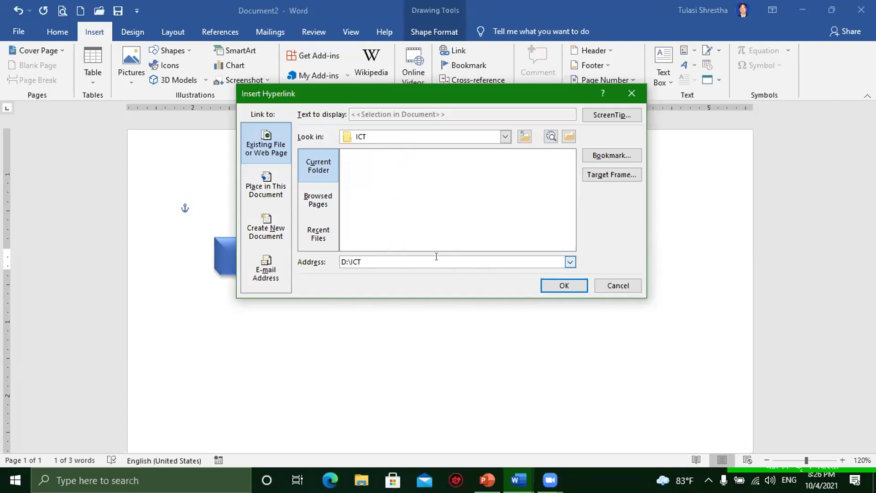
click(323, 220)
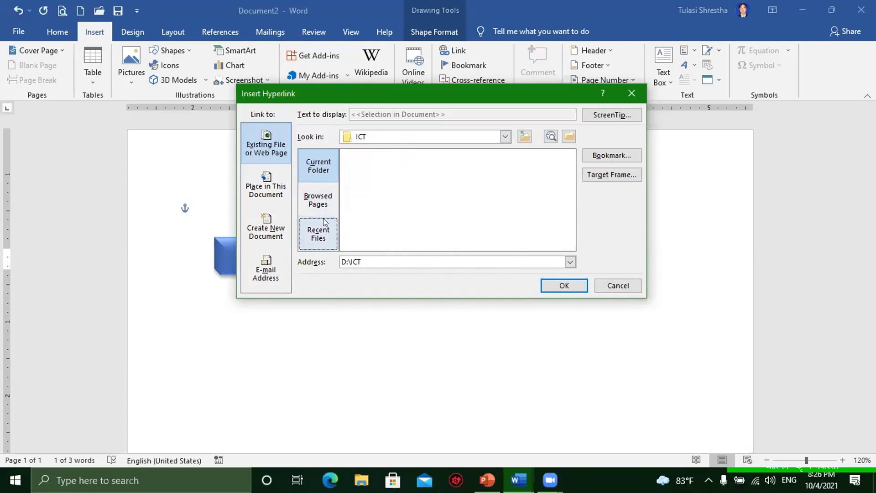
- Check the recent-files and place-in-document views, then return to Existing File in ICT
click(315, 239)
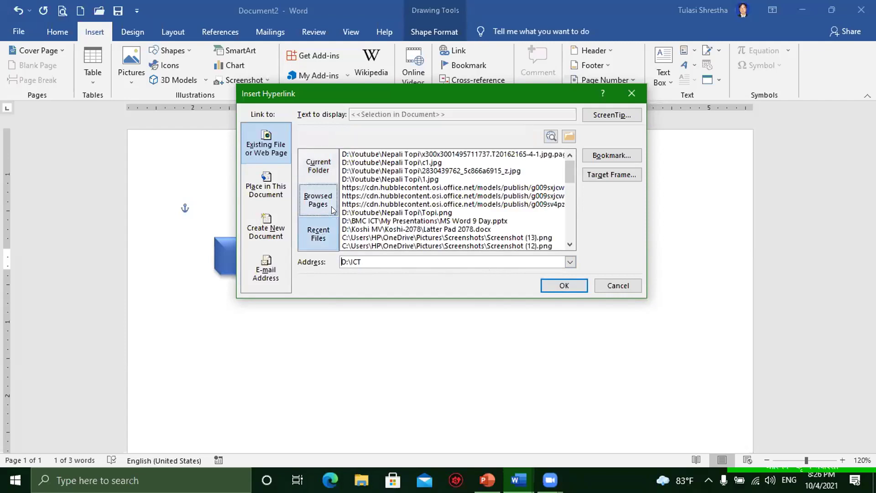
click(314, 165)
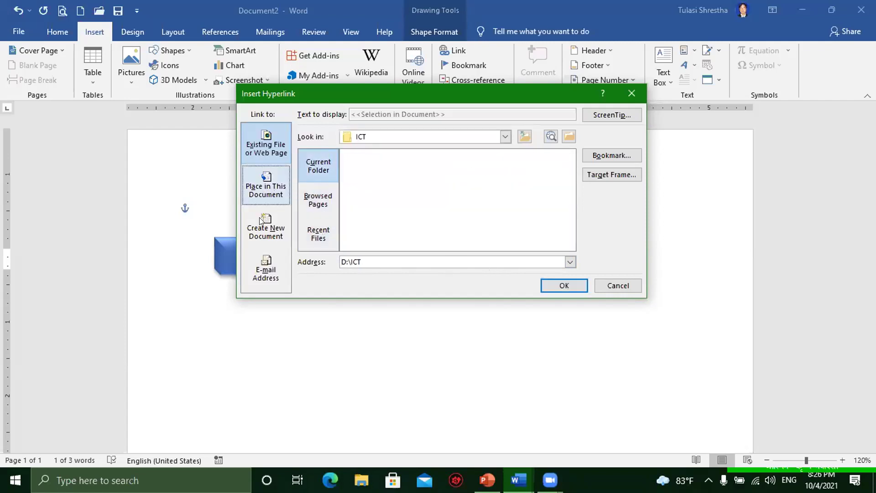
click(264, 180)
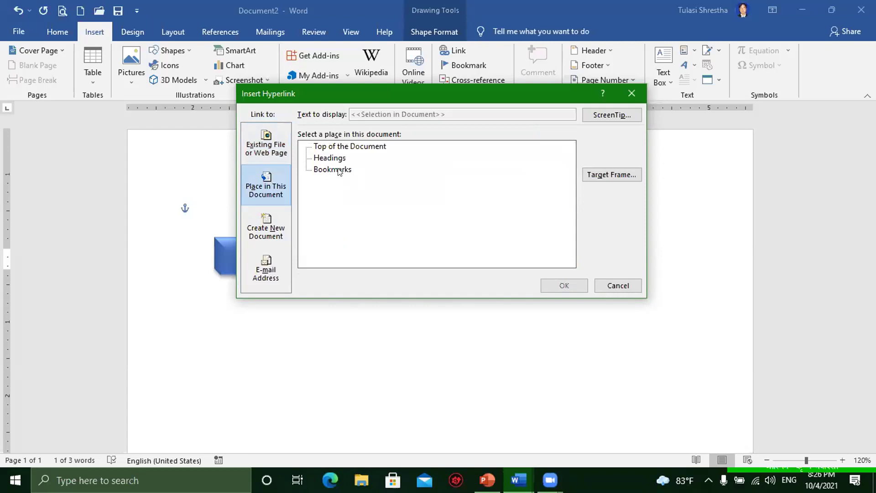
click(269, 136)
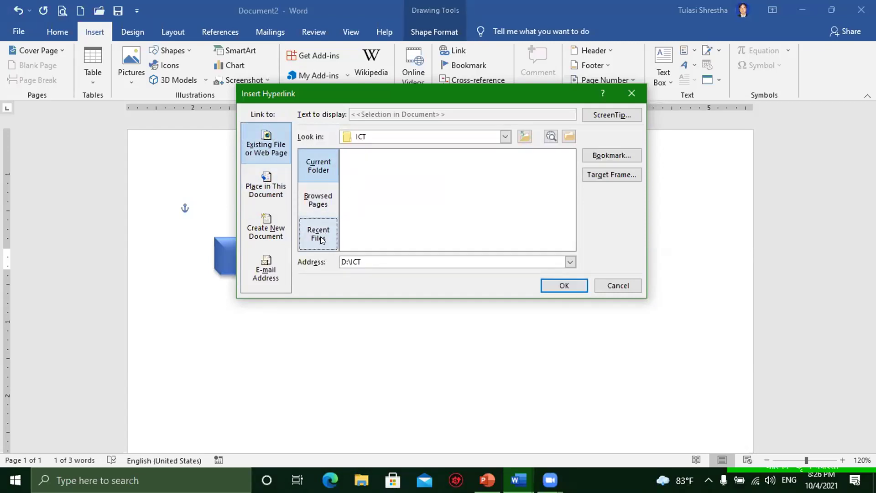
click(505, 137)
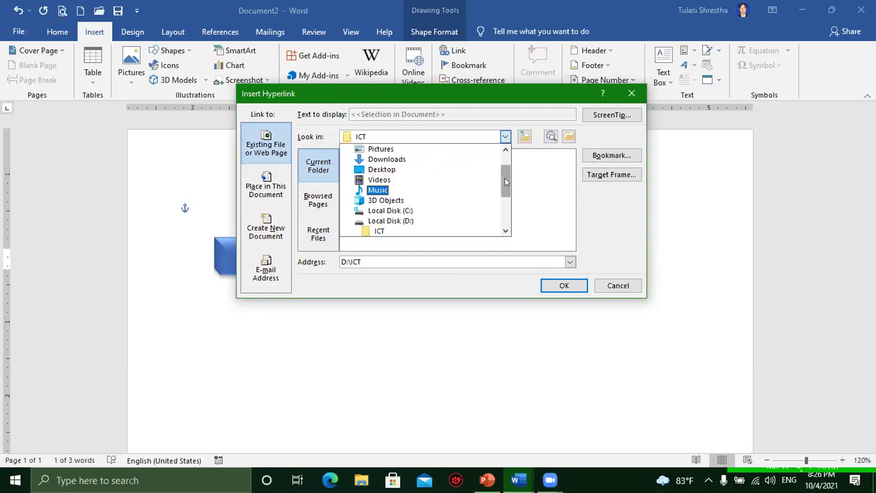
mouse_move(505, 183)
mouse_down()
mouse_move(505, 209)
mouse_move(504, 179)
mouse_up()
click(402, 229)
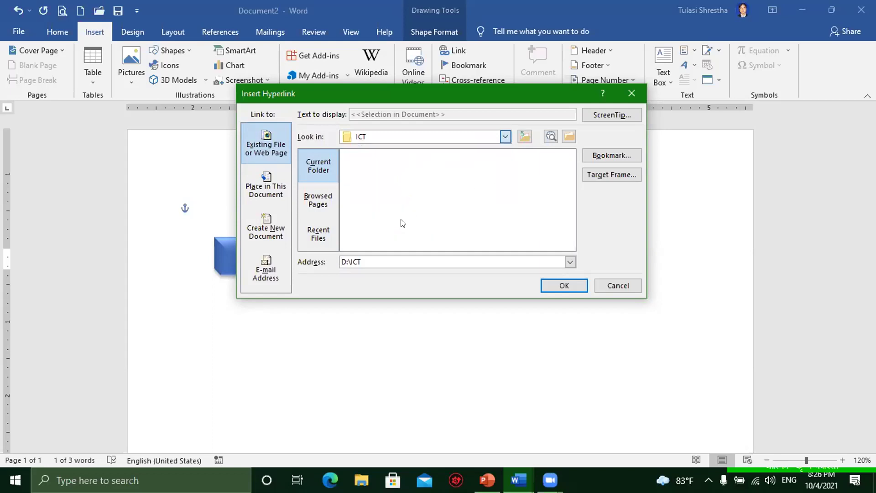
- Open the Koshi MV folder and link the File shape to Bijyapan.docx
mouse_move(568, 188)
mouse_down()
mouse_move(567, 238)
mouse_move(574, 195)
mouse_up()
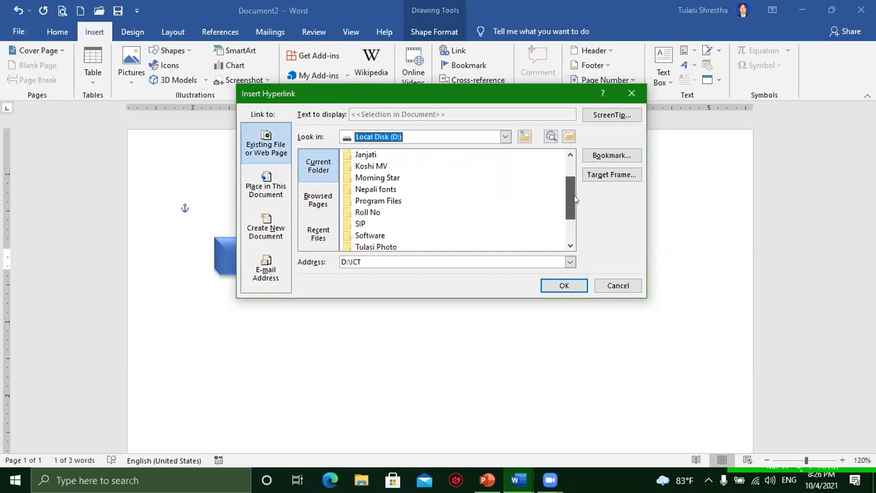
double_click(369, 166)
scroll(501, 201, down, 1)
scroll(501, 200, down, 1)
scroll(501, 201, down, 1)
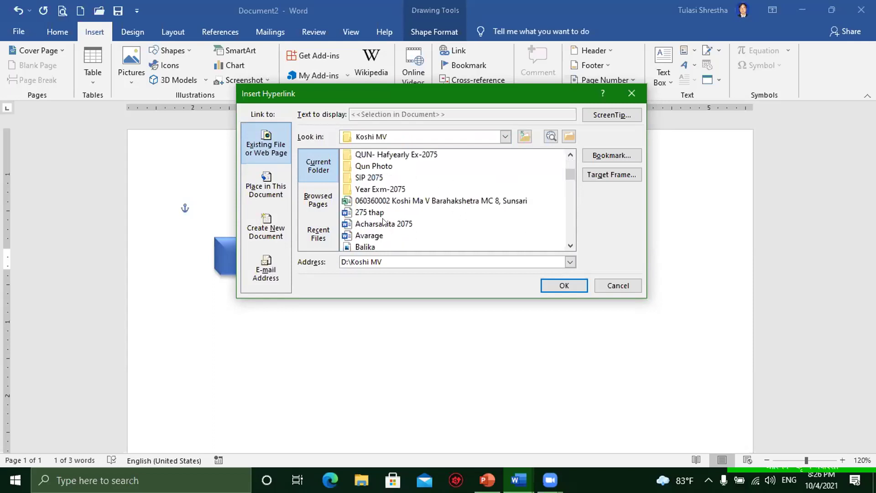
scroll(395, 228, down, 1)
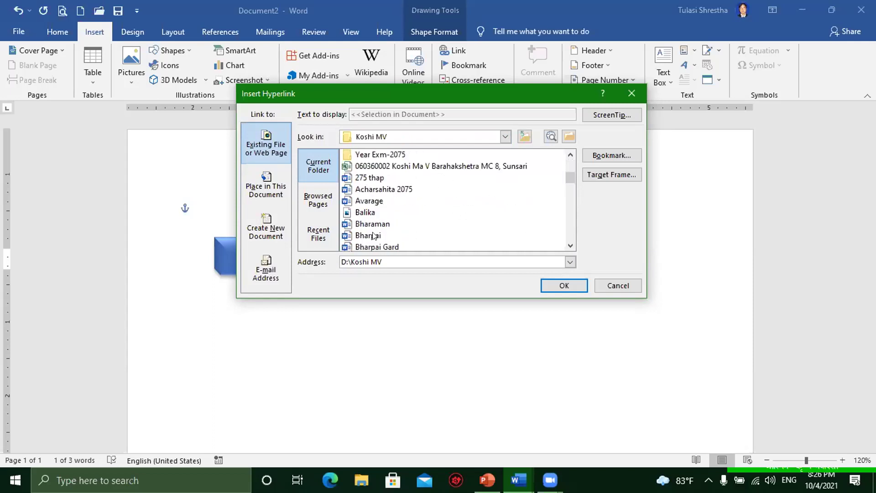
scroll(395, 228, down, 1)
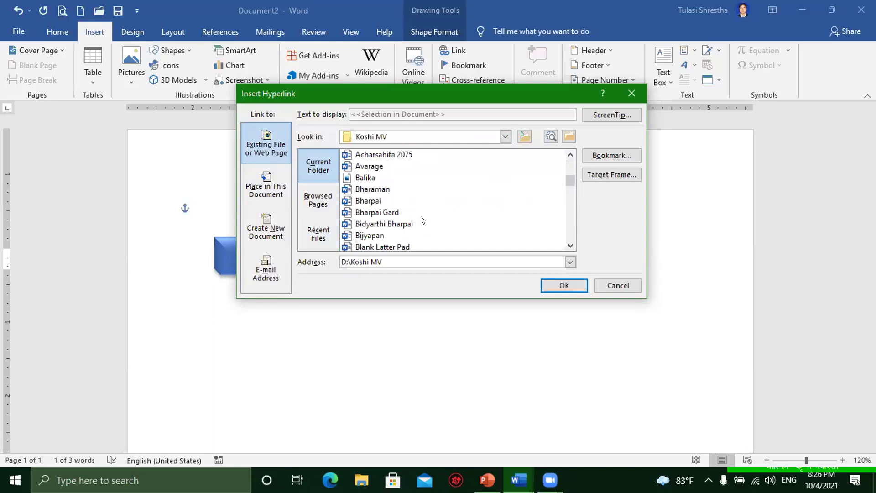
scroll(423, 221, down, 1)
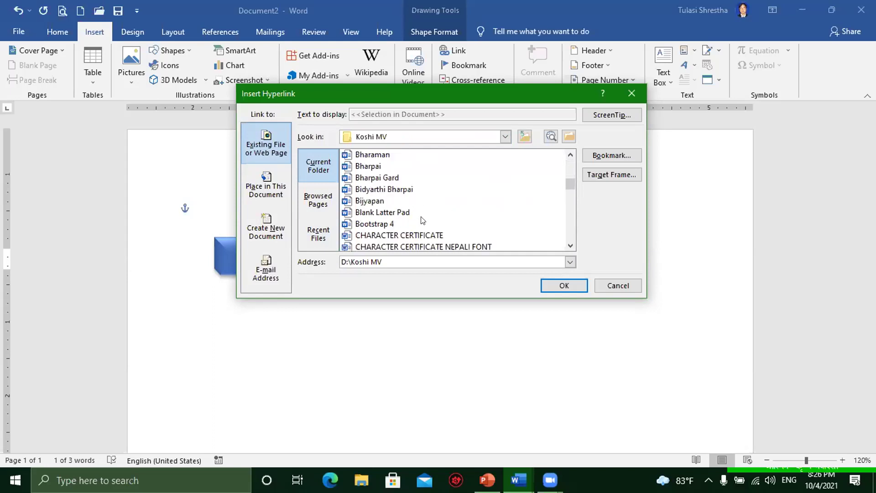
click(373, 201)
click(561, 285)
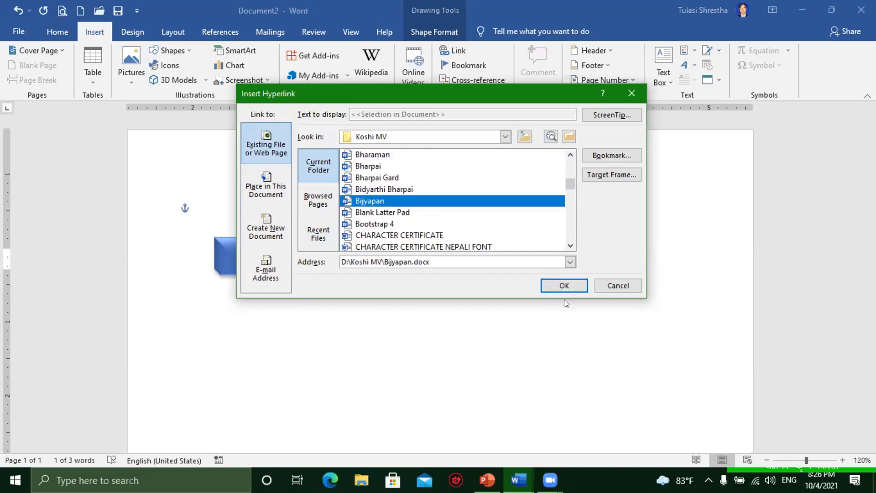
click(561, 285)
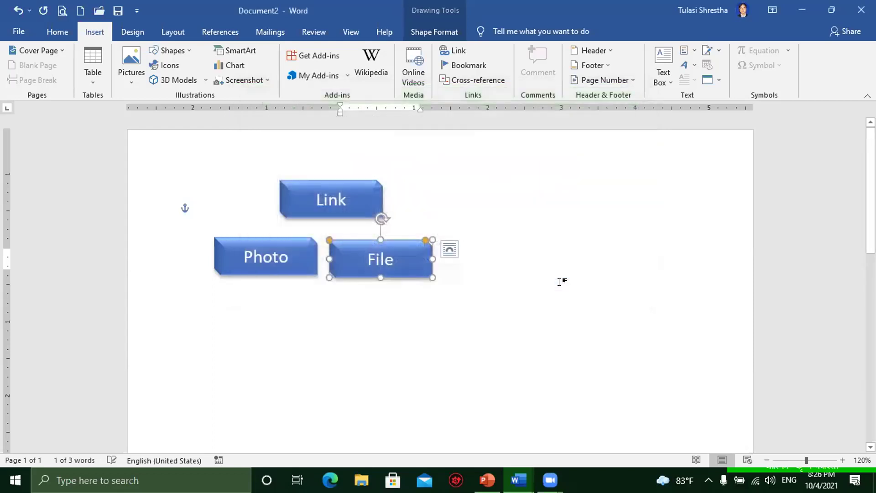
- Follow the File shape's link and allow the security notice so Bijyapan.docx opens
click(556, 241)
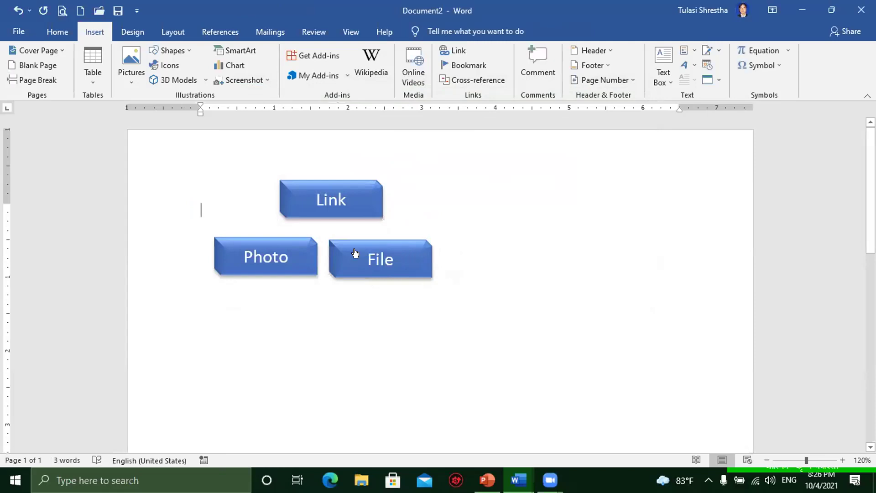
mouse_move(407, 275)
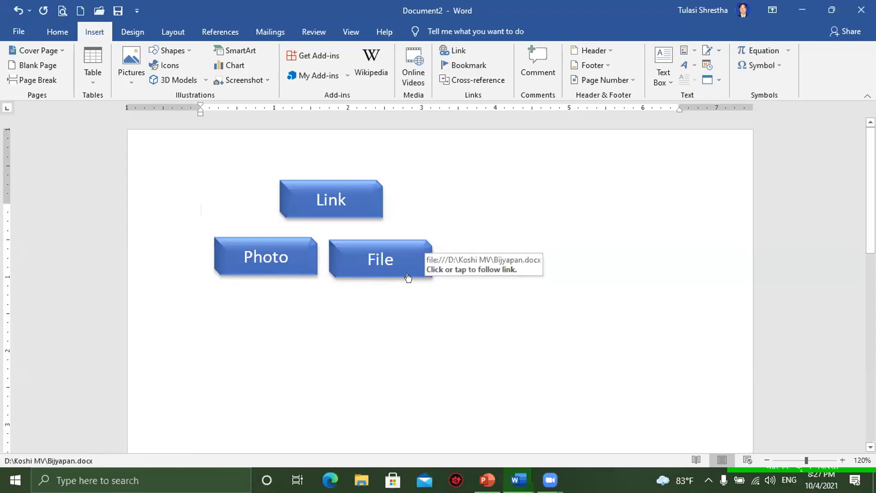
click(378, 262)
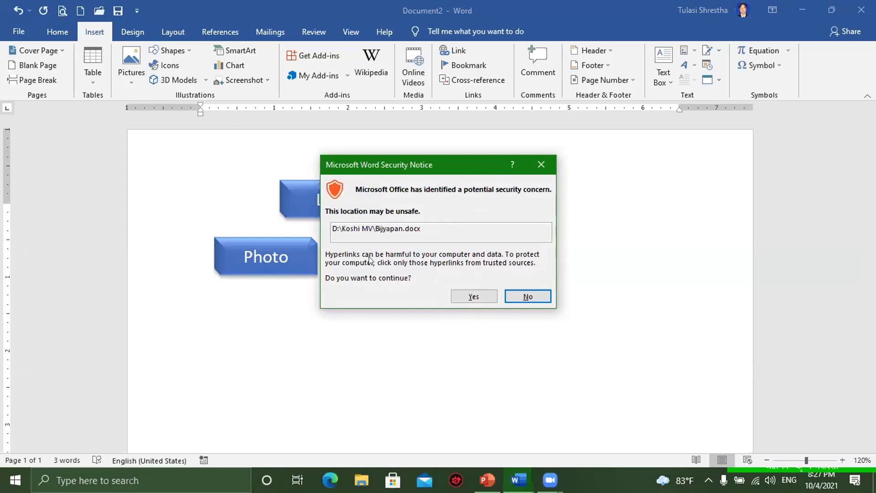
click(472, 298)
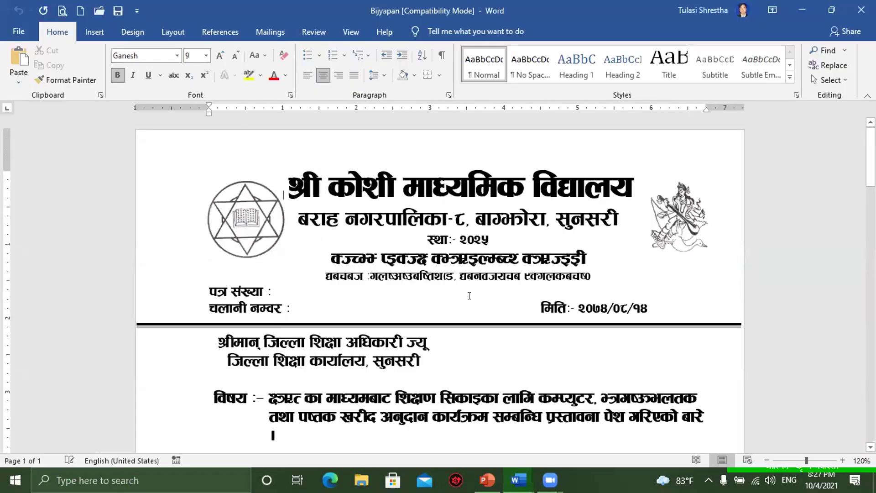
- Scroll down through the Bijyapan letter and back up to the top
scroll(497, 305, down, 10)
scroll(529, 315, down, 3)
scroll(528, 314, down, 4)
scroll(528, 314, down, 2)
scroll(529, 314, up, 2)
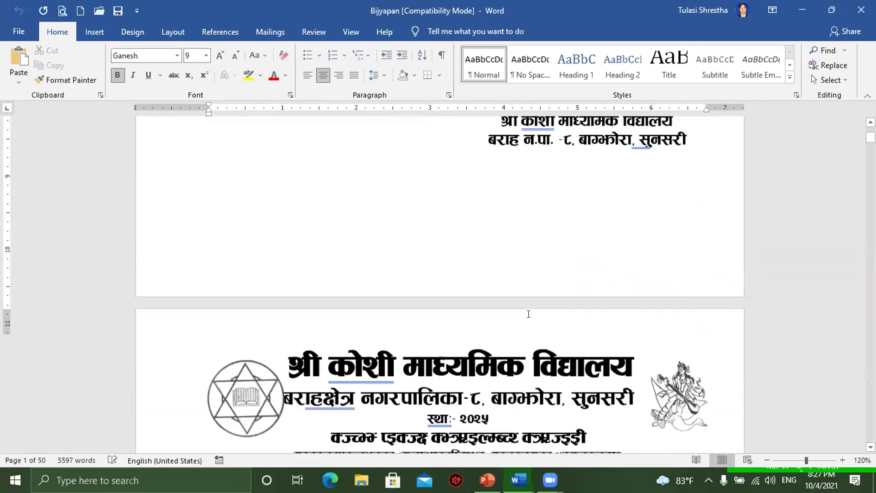
scroll(528, 314, up, 5)
scroll(525, 308, up, 3)
scroll(522, 303, up, 4)
scroll(518, 296, up, 1)
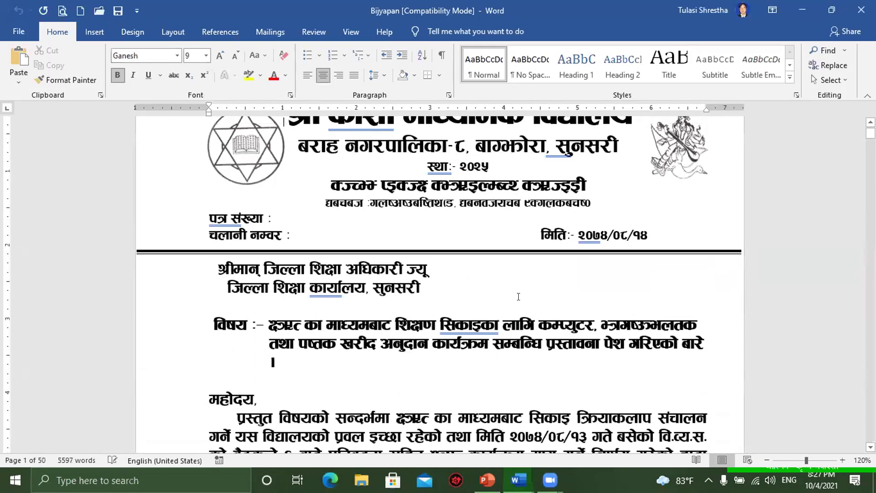
scroll(518, 296, up, 2)
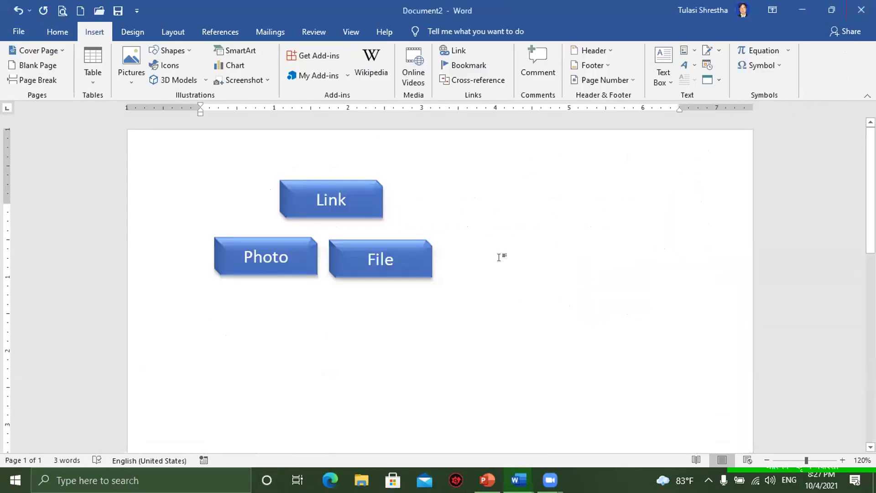
right_click(409, 253)
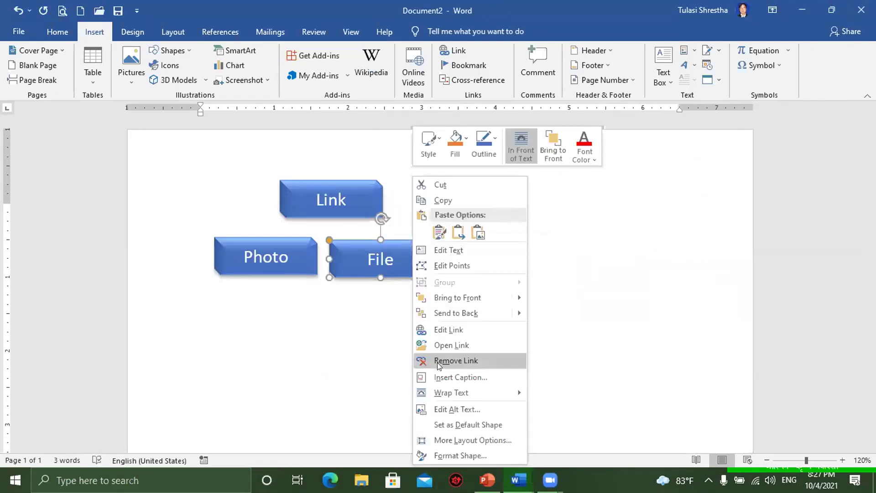
click(340, 314)
click(548, 283)
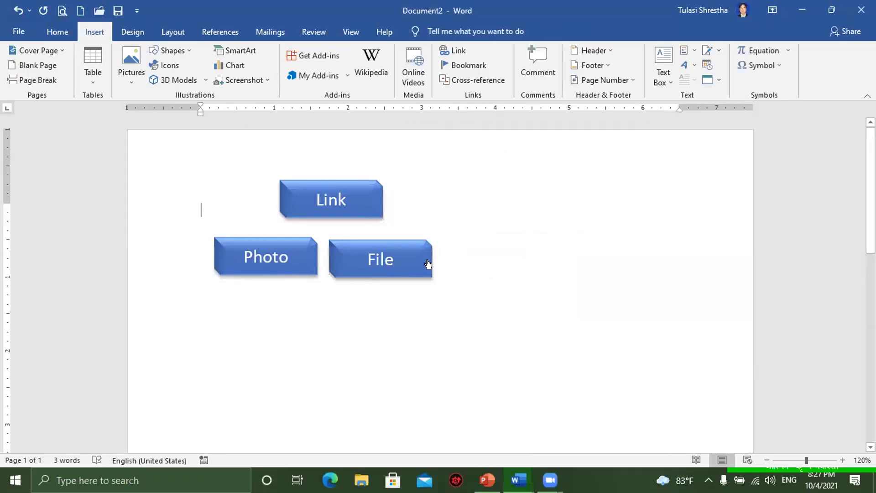
right_click(403, 252)
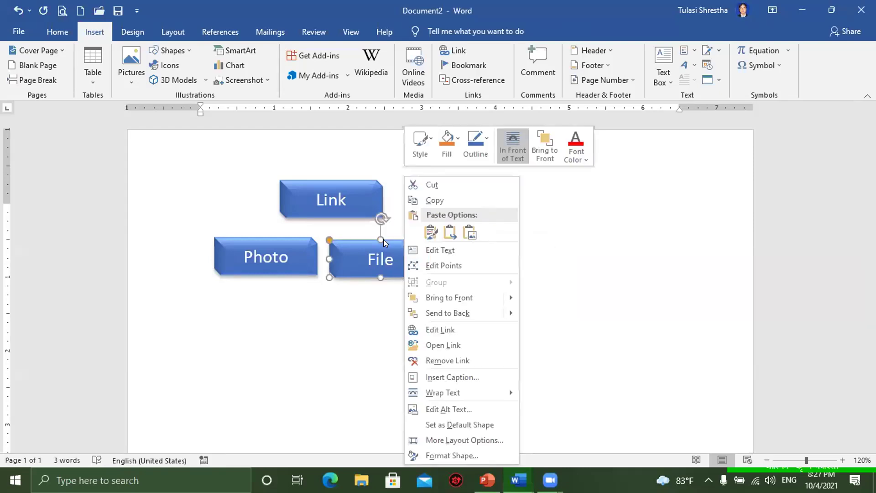
click(383, 239)
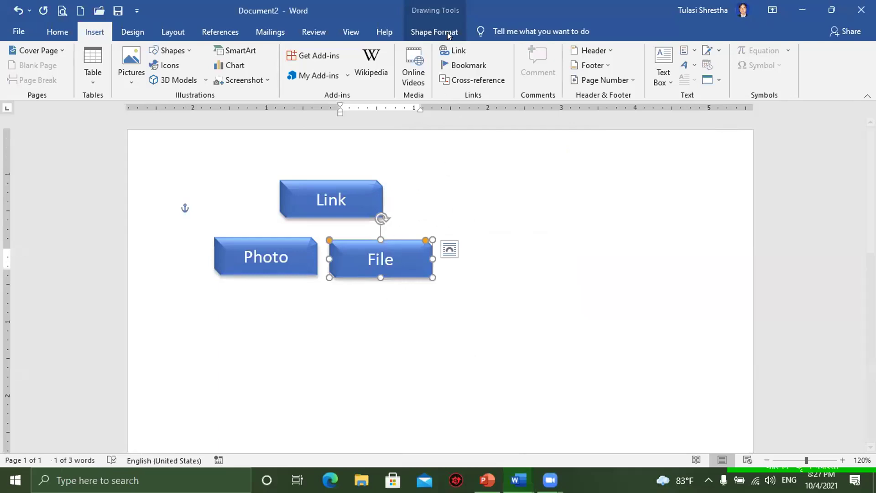
- Relink the File shape to D:\Koshi MV\CHARACTER CERTIFICATE instead of Bijyapan
click(455, 50)
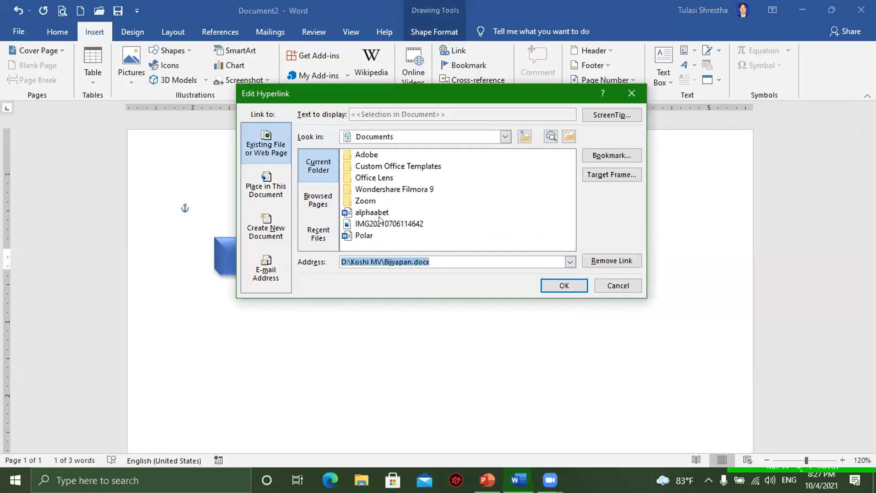
click(505, 138)
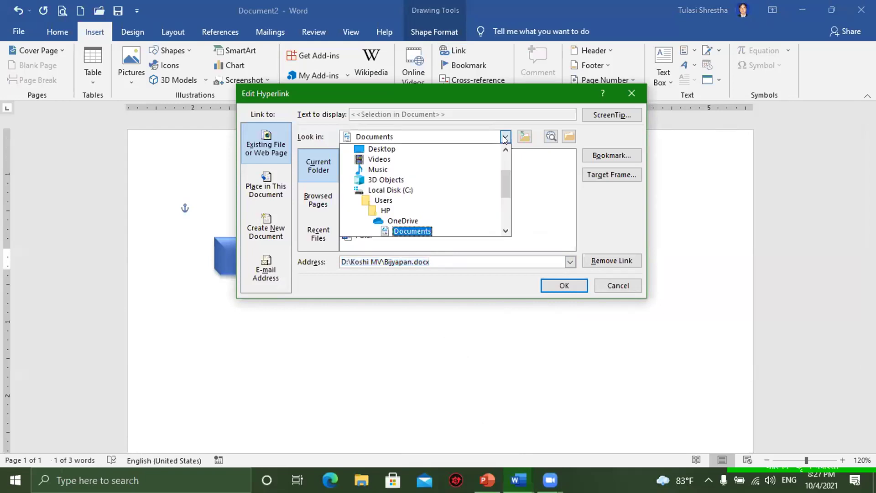
scroll(505, 231, down, 2)
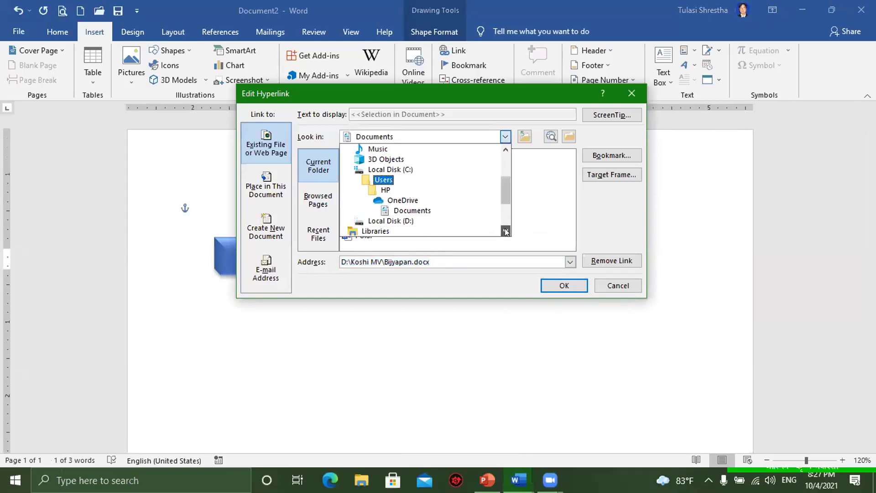
scroll(505, 232, down, 2)
click(397, 201)
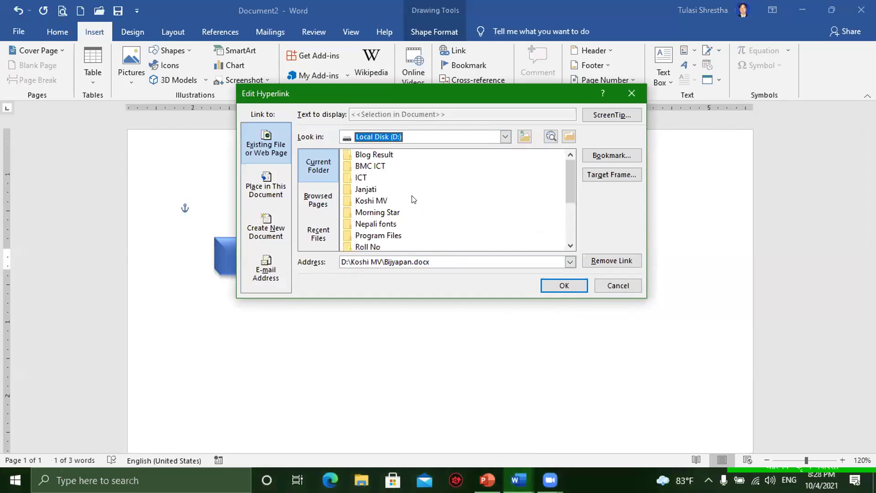
double_click(411, 200)
scroll(423, 200, down, 2)
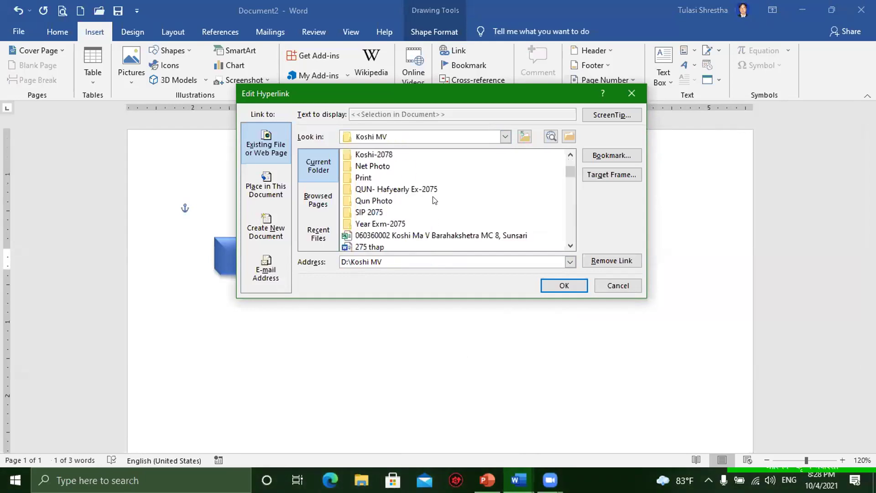
scroll(434, 201, down, 2)
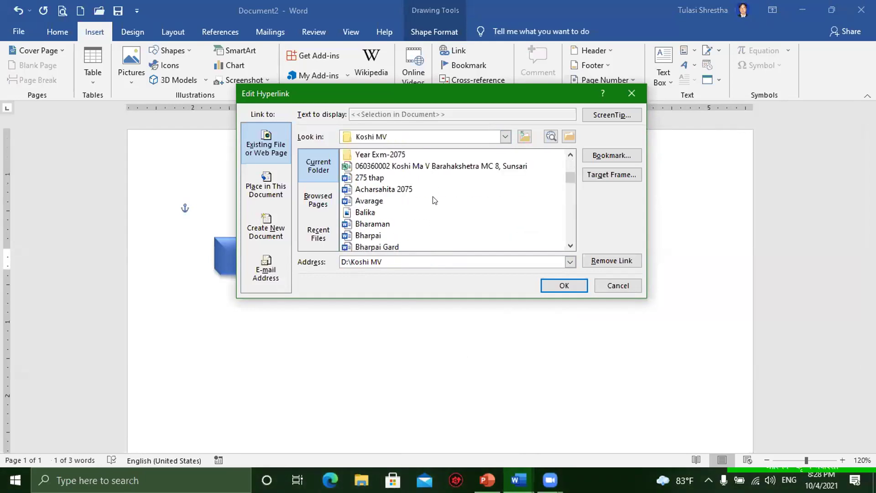
scroll(434, 200, down, 1)
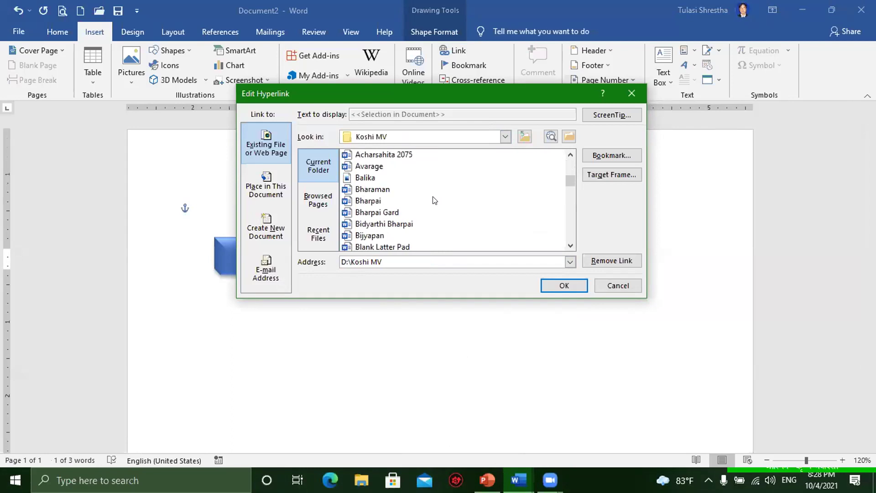
scroll(434, 200, down, 2)
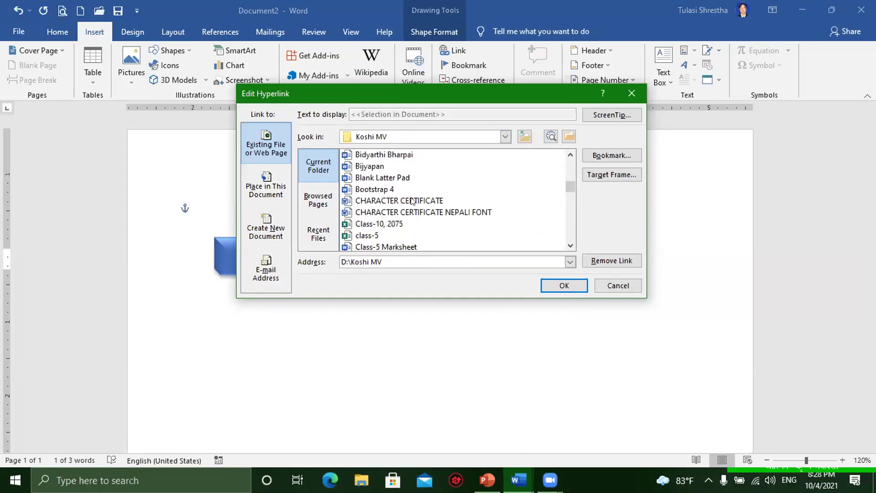
click(412, 201)
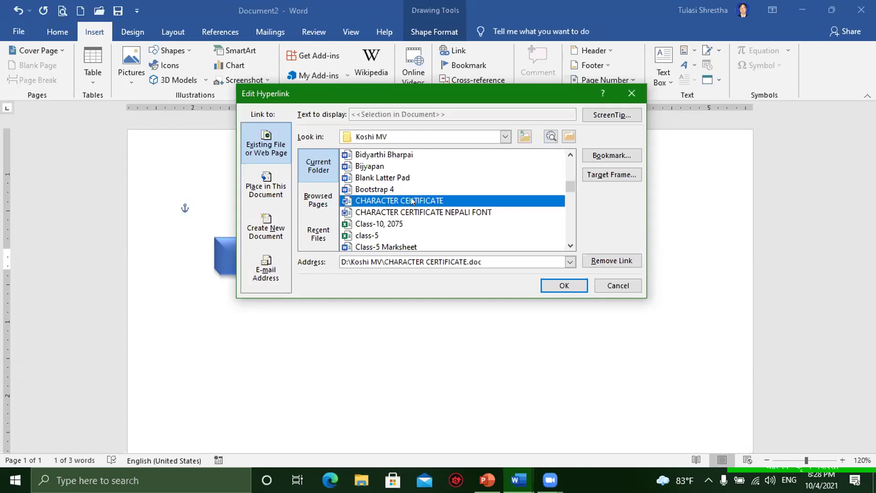
click(557, 286)
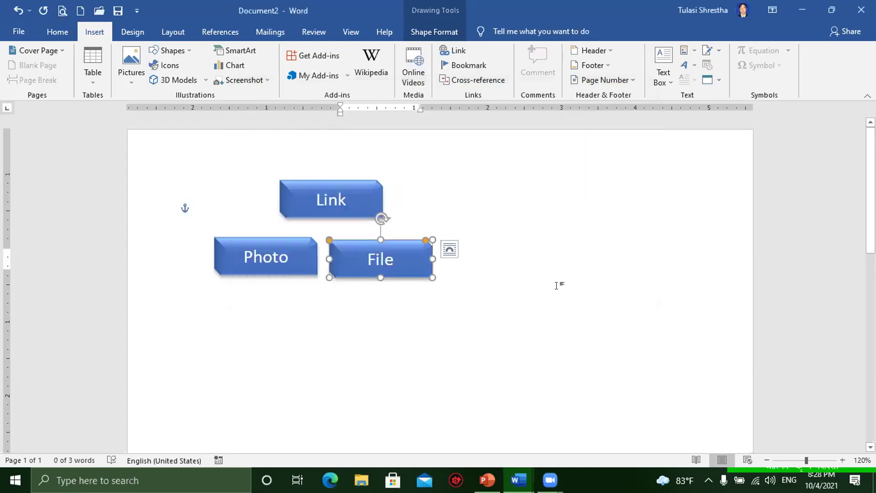
ctrl+click(380, 259)
click(473, 293)
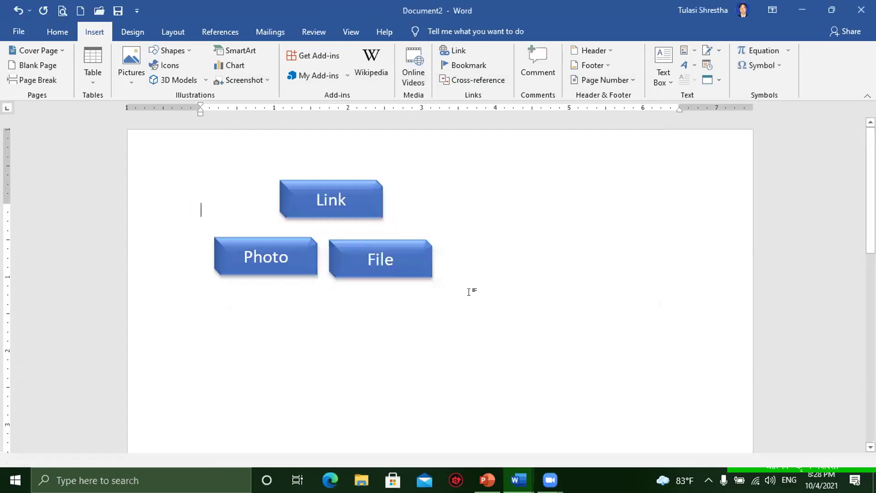
scroll(502, 290, down, 5)
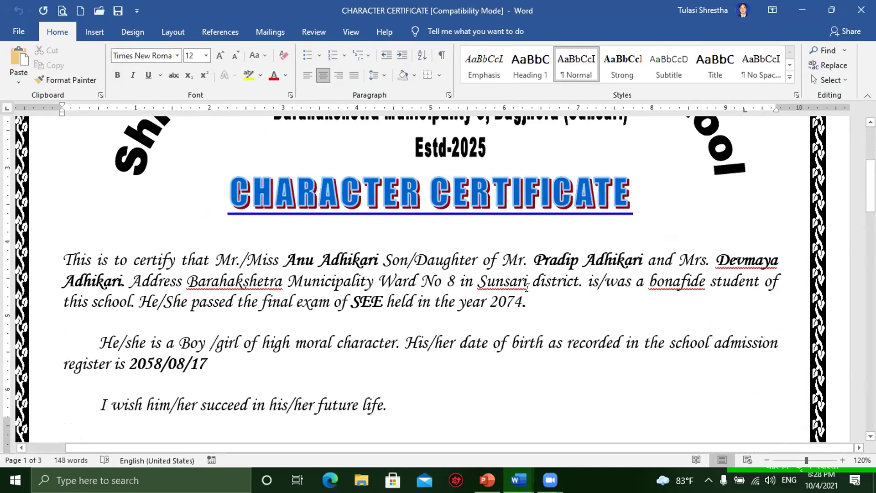
scroll(530, 289, up, 5)
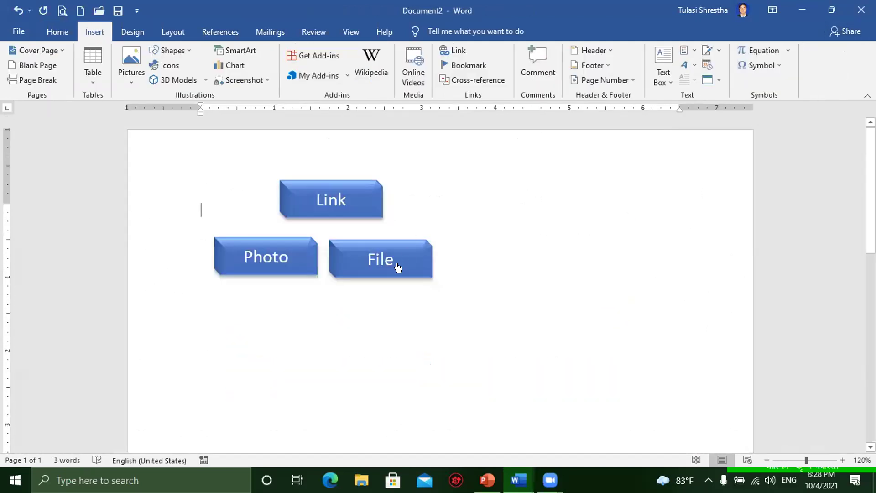
- Remove the existing link from the File shape and reselect it
right_click(425, 254)
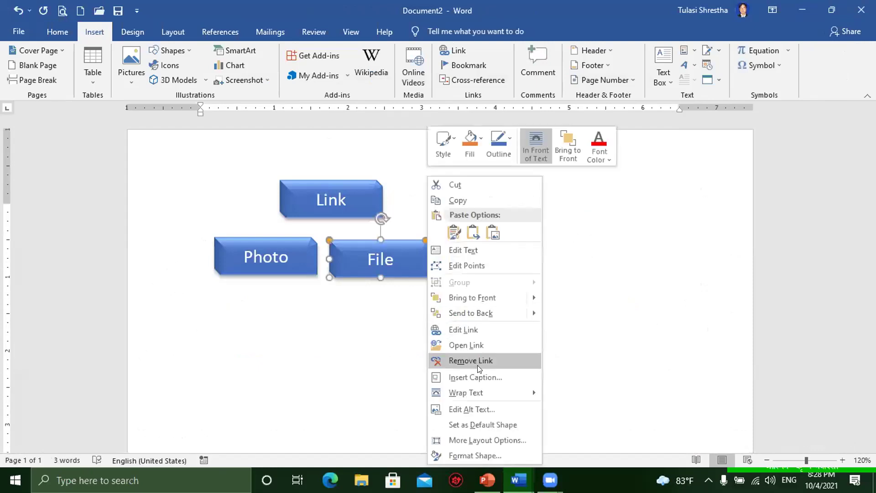
click(475, 360)
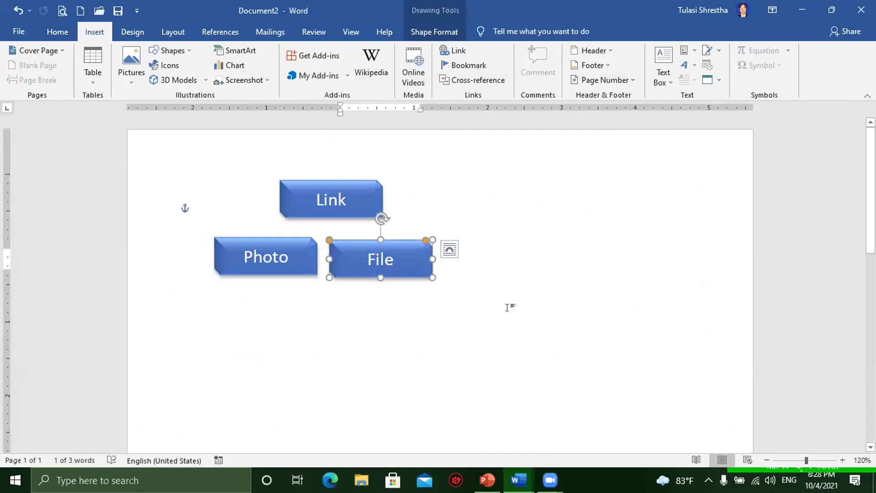
click(507, 307)
click(429, 273)
- Link the File shape to D:\Janjati\Entry Form and follow the link
click(458, 50)
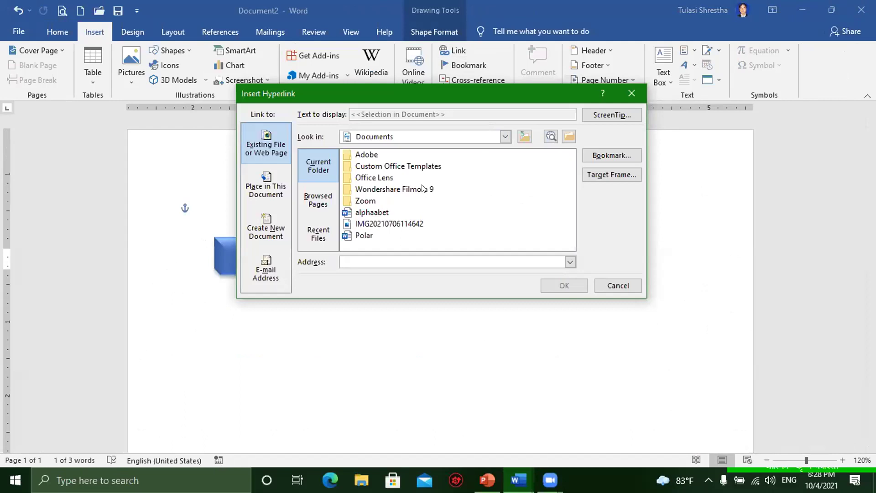
click(505, 137)
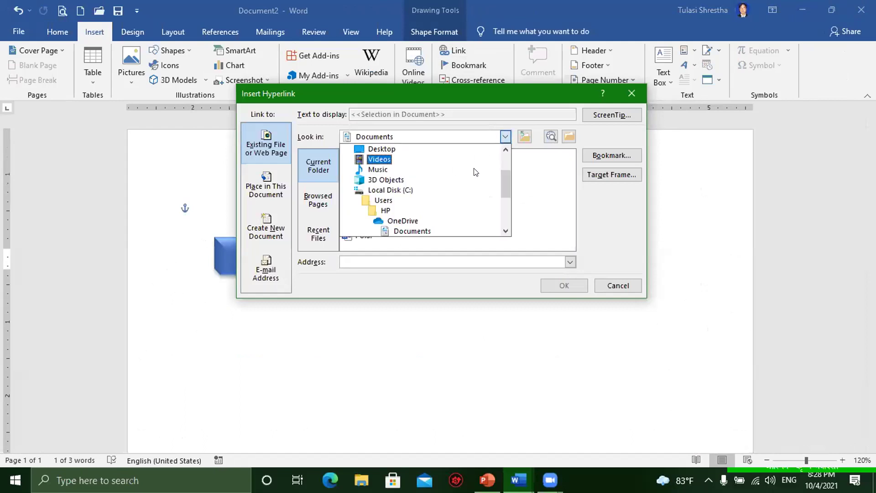
drag(505, 189, 505, 204)
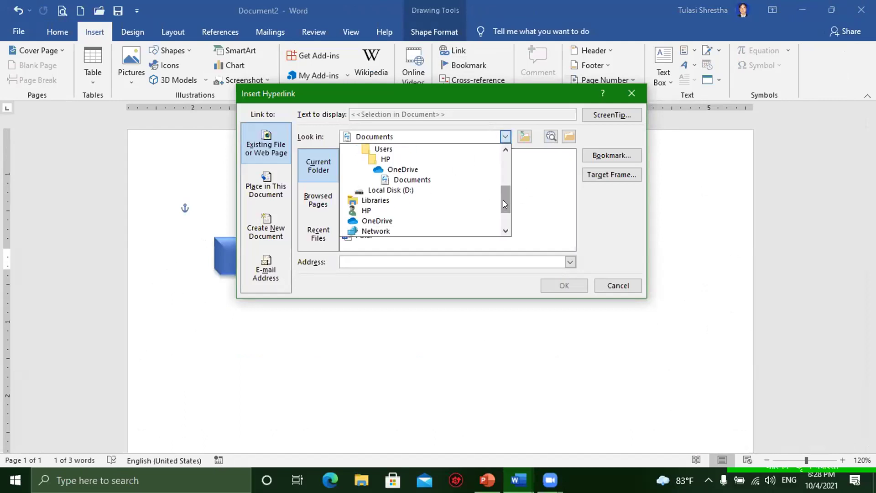
click(390, 190)
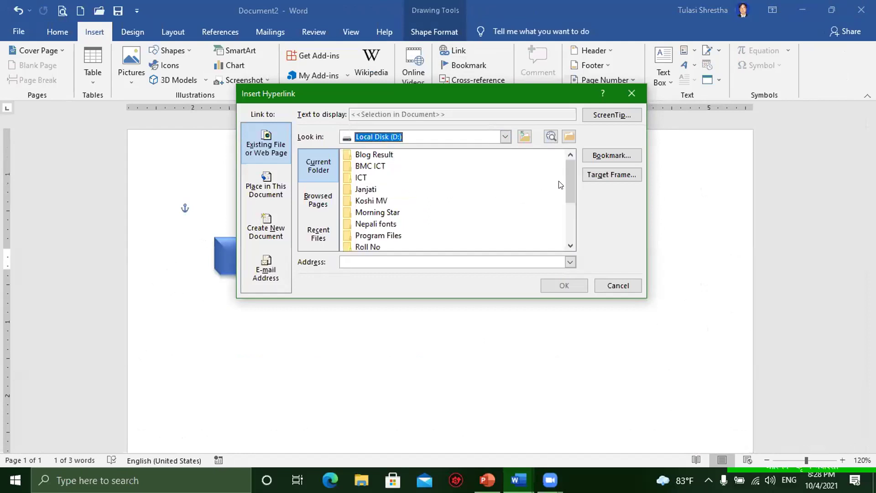
click(364, 191)
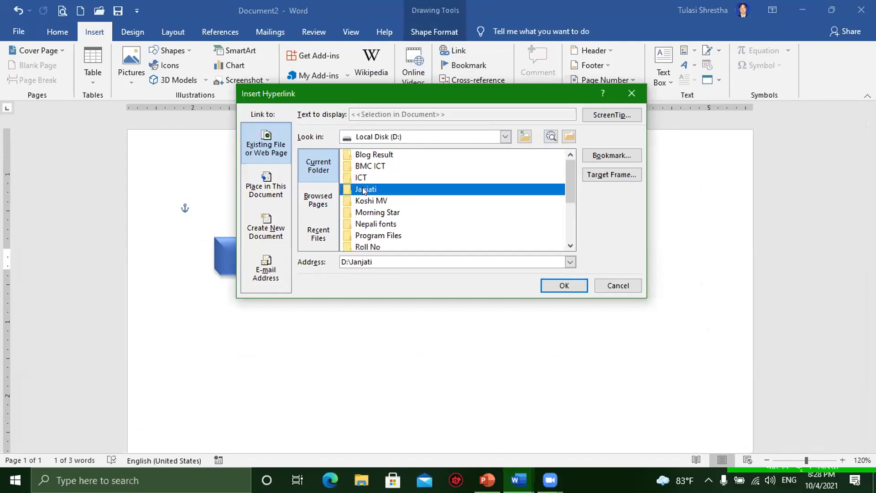
double_click(364, 191)
click(376, 157)
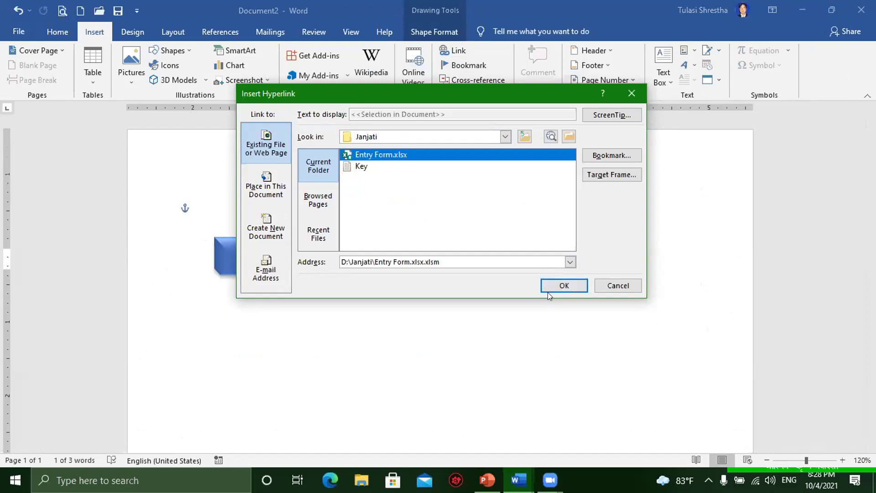
click(561, 286)
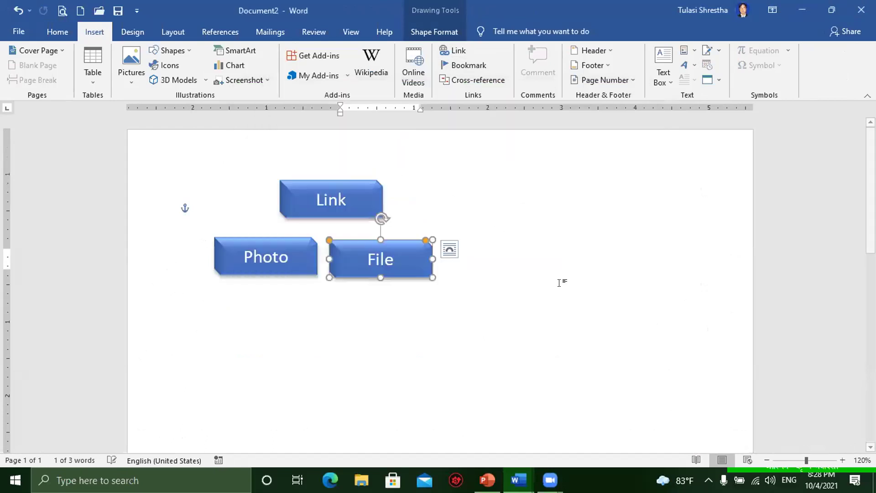
click(496, 283)
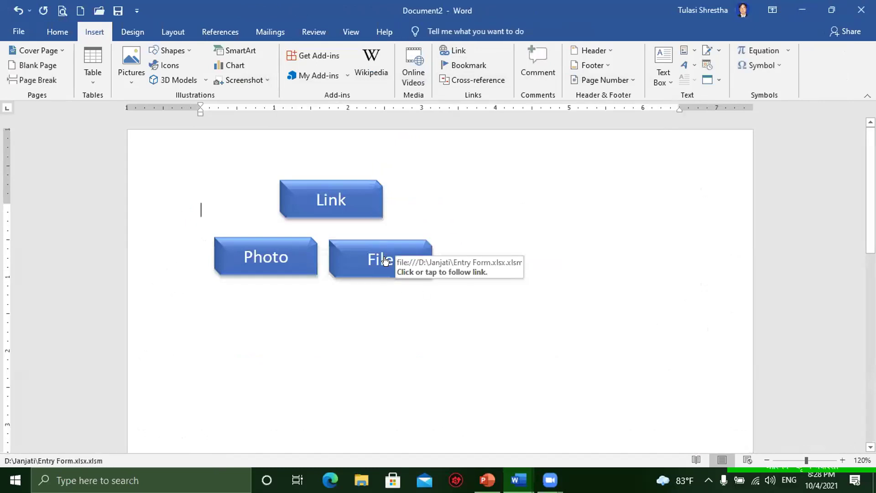
click(387, 260)
- Open the linked Entry Form workbook, try its Entry Form userform, then close Excel
click(492, 297)
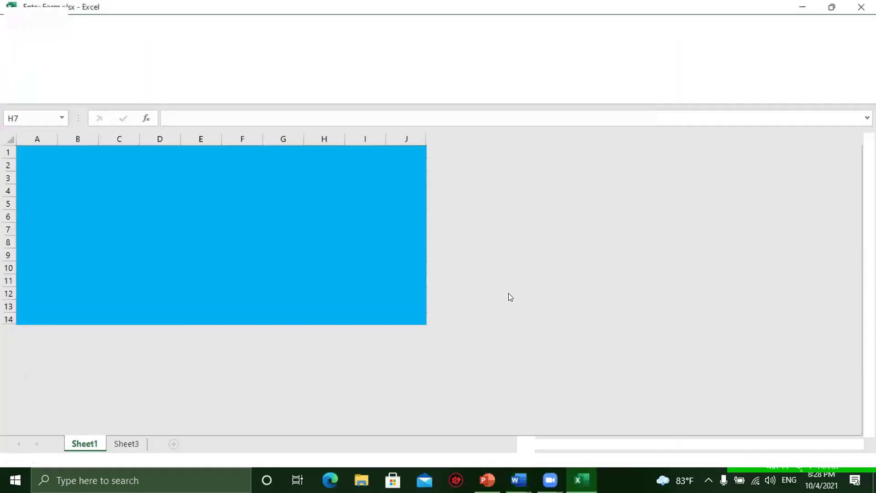
click(314, 281)
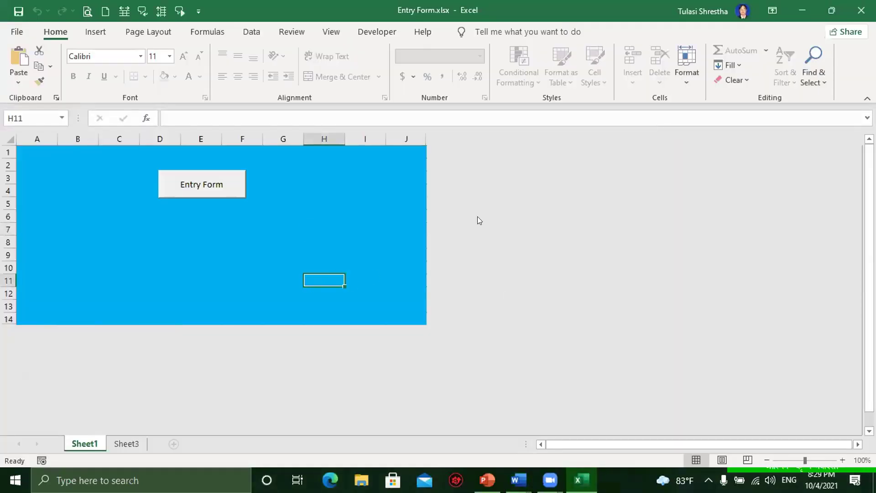
click(197, 187)
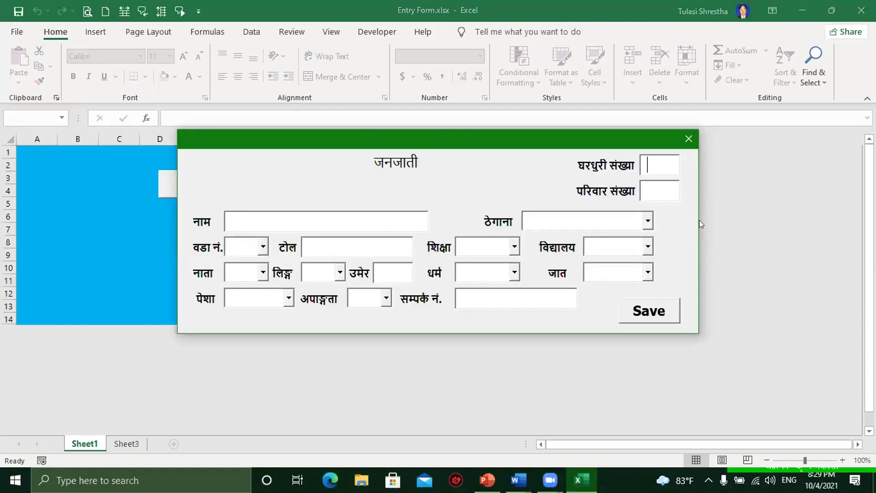
click(690, 140)
click(862, 13)
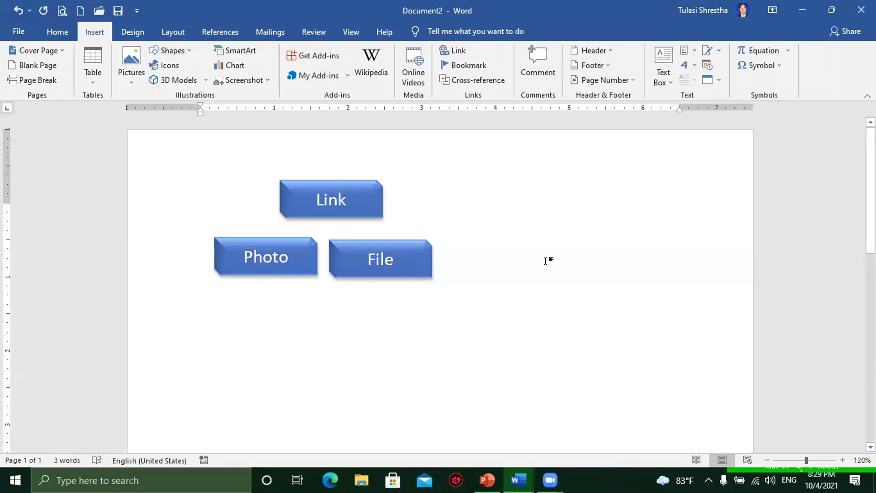
- Remove the File shape's link and add blank lines above the shapes
right_click(409, 247)
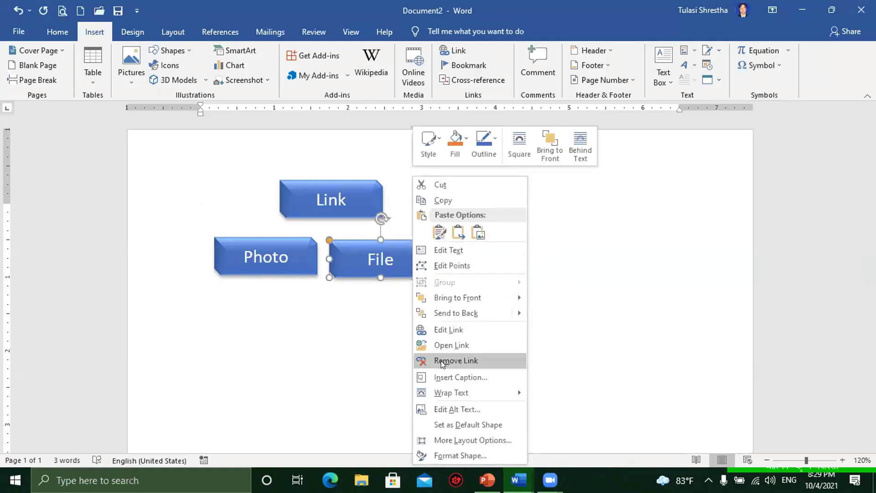
click(441, 361)
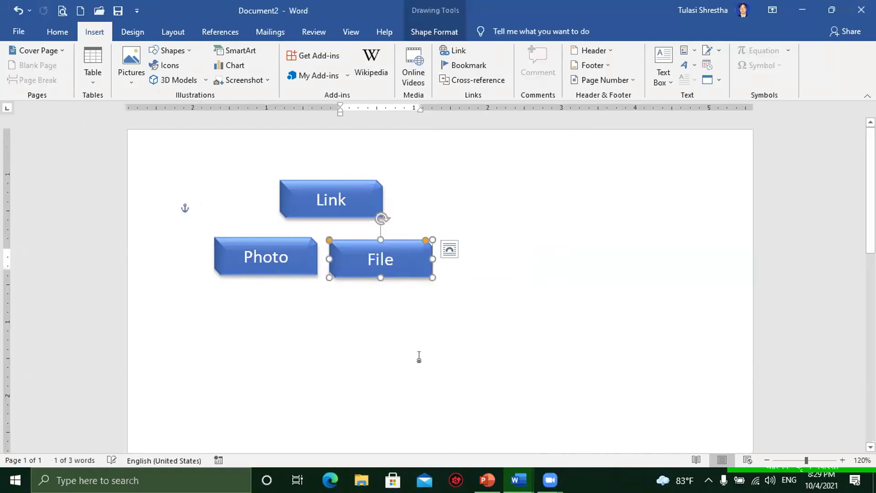
click(311, 319)
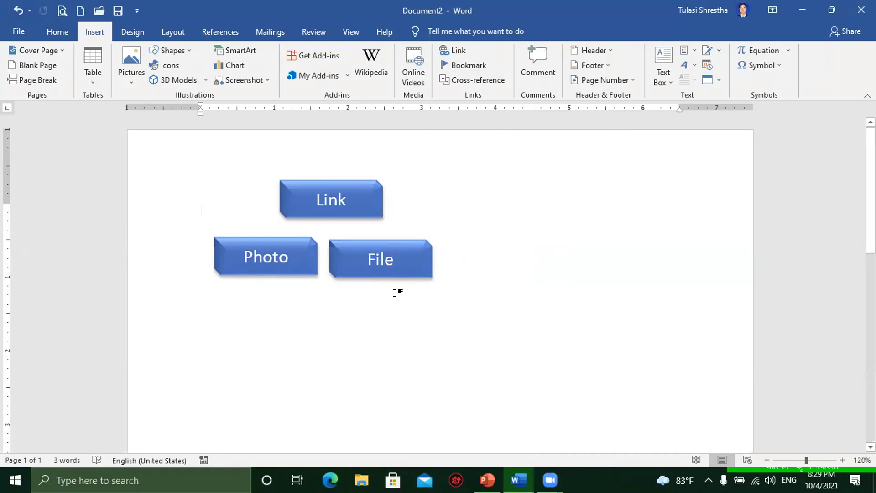
key(Return)
key(Return)
key(Return)
key(Return)
key(Return)
key(Return)
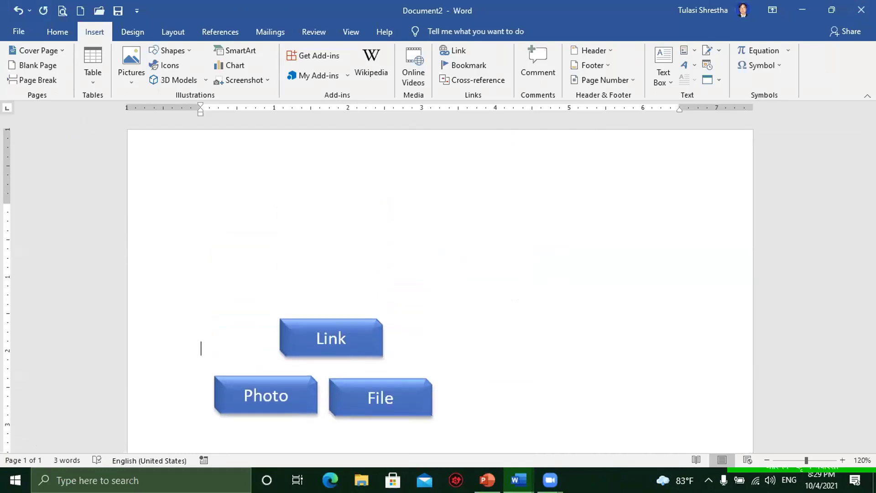
- Type 'Photo' on the page's top line and select it for hyperlinking
click(291, 213)
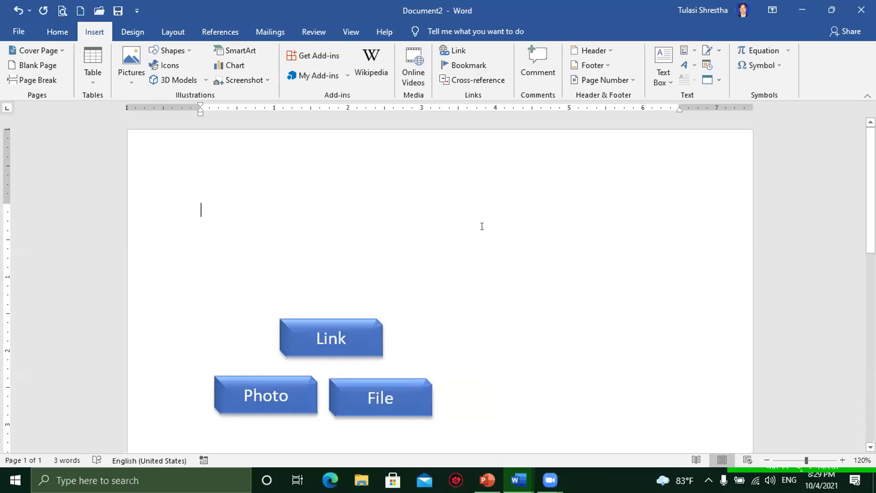
text(Photo)
drag(201, 210, 365, 213)
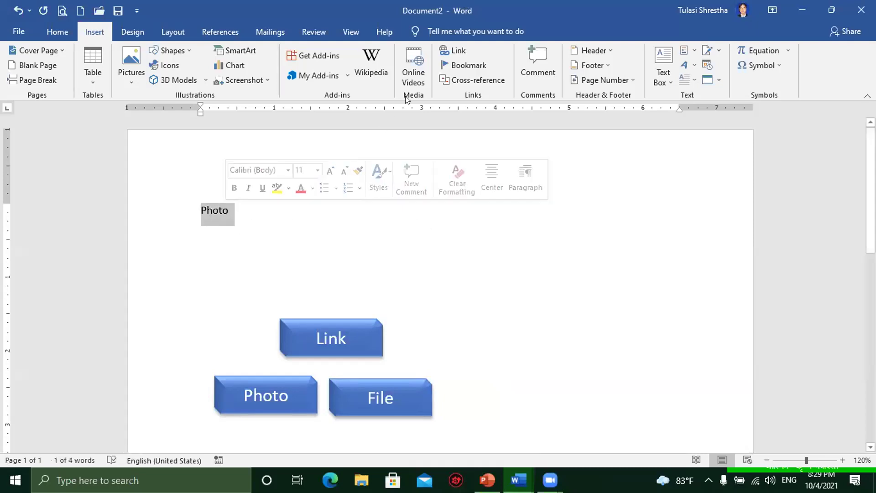
click(455, 49)
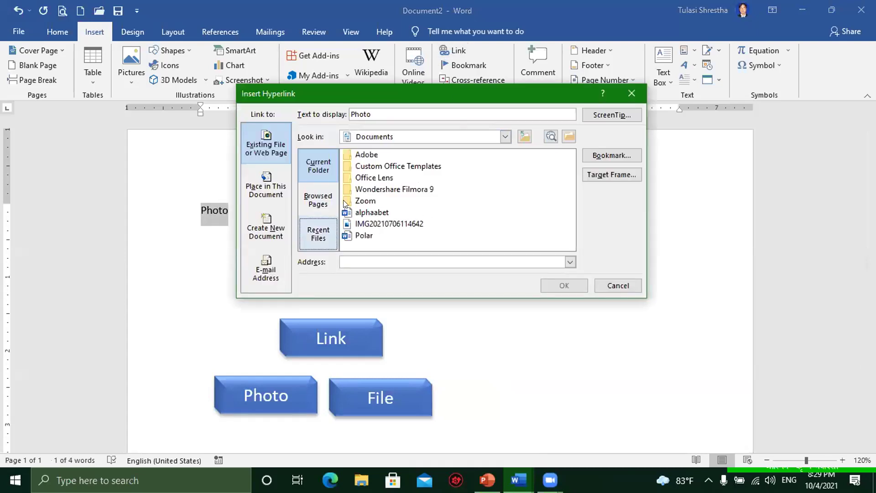
- Hyperlink the word Photo to 14.jpg in the Desktop\Bhupati sir folder
click(504, 137)
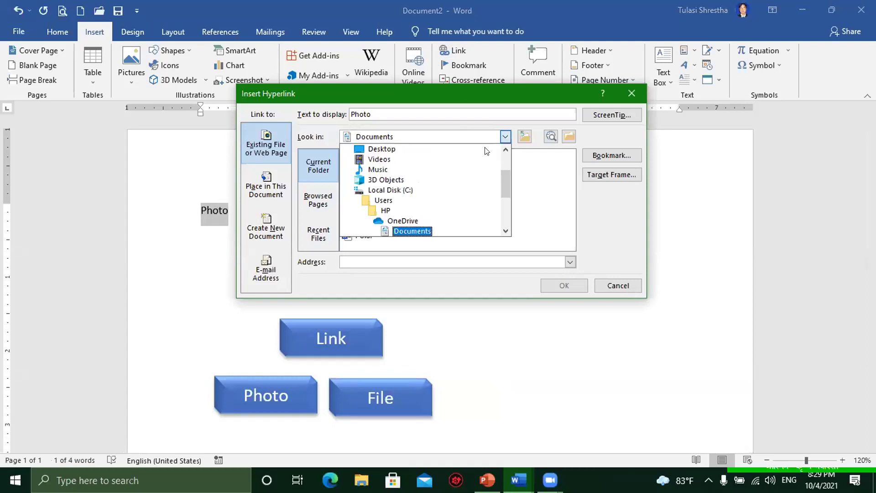
click(505, 149)
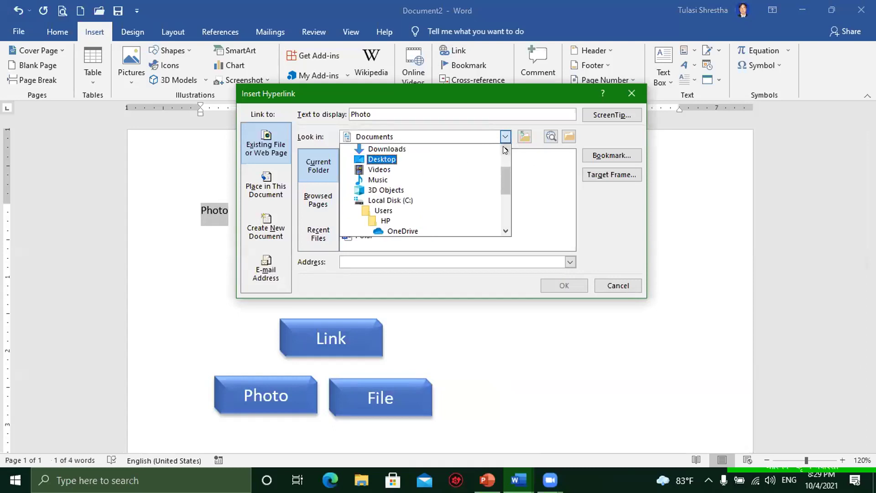
click(506, 149)
click(506, 150)
click(506, 150)
click(505, 149)
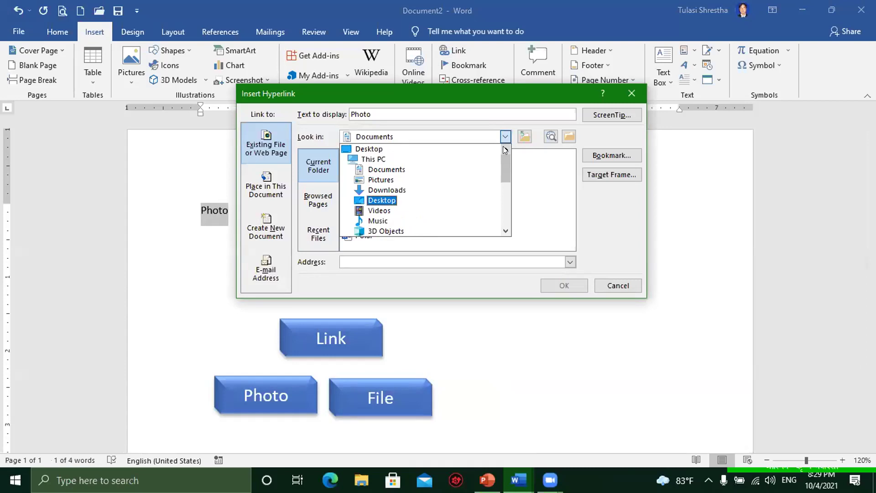
click(382, 199)
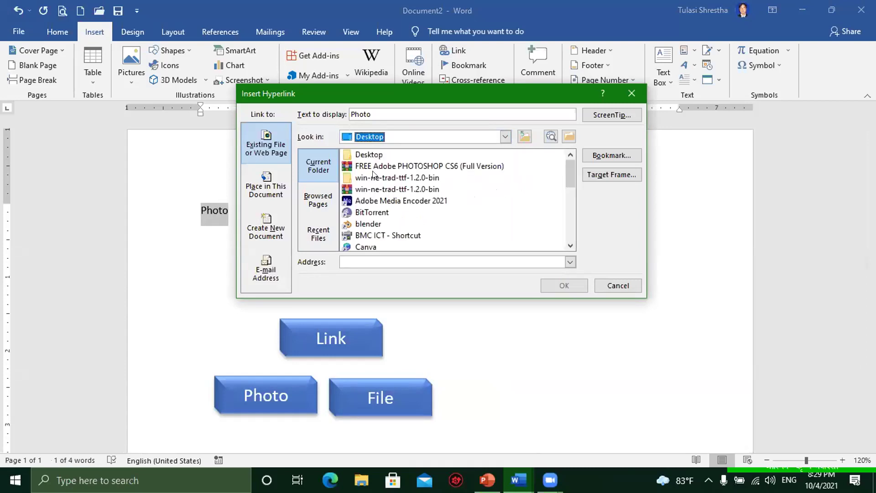
double_click(368, 155)
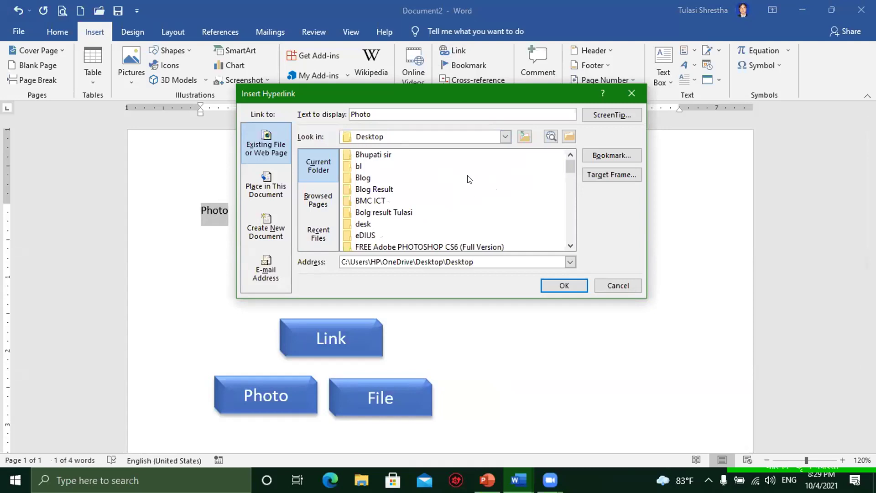
click(374, 158)
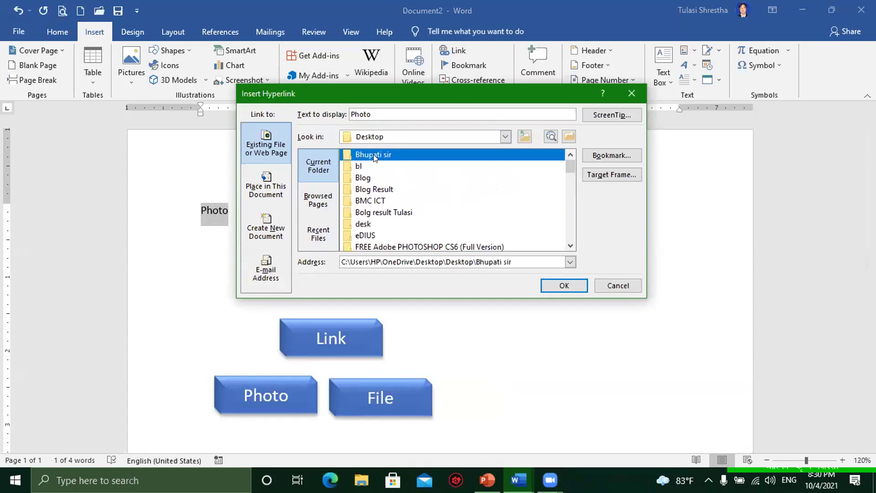
double_click(374, 156)
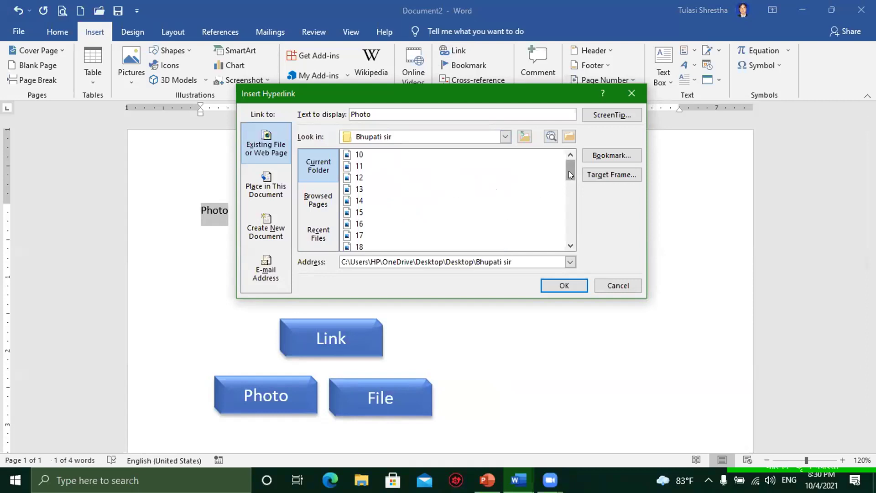
drag(567, 171, 568, 178)
click(352, 164)
click(564, 286)
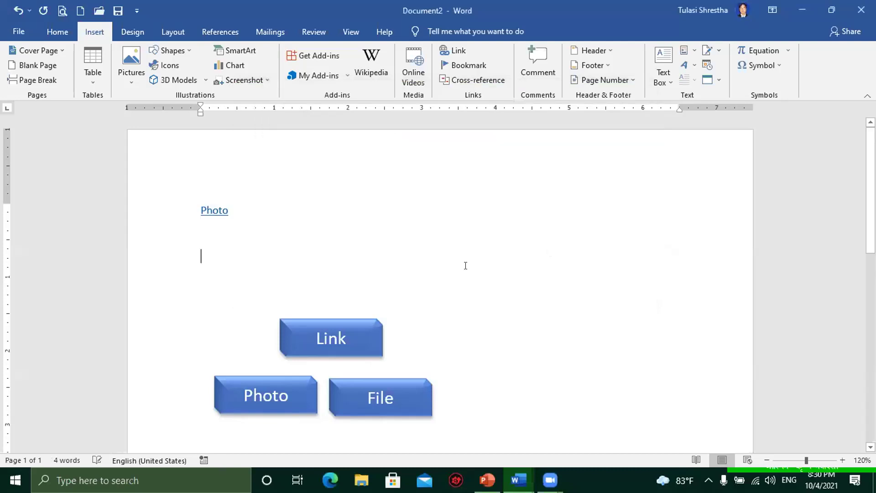
mouse_move(214, 210)
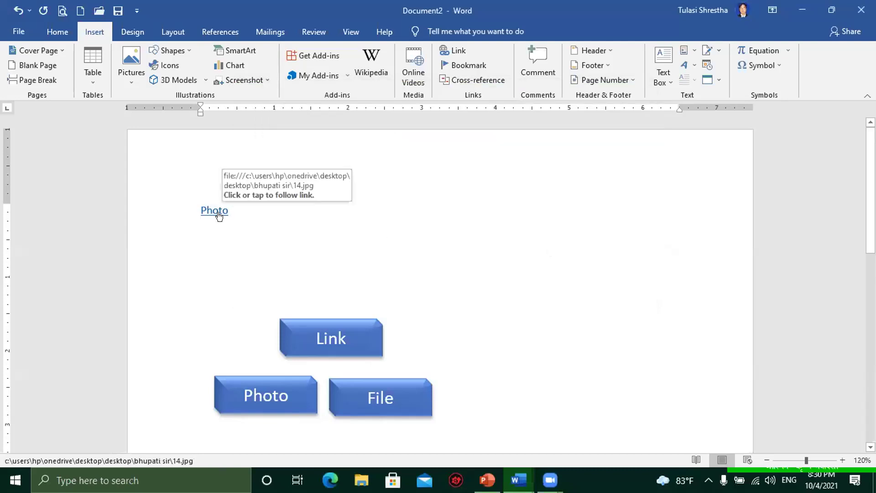
ctrl+click(214, 212)
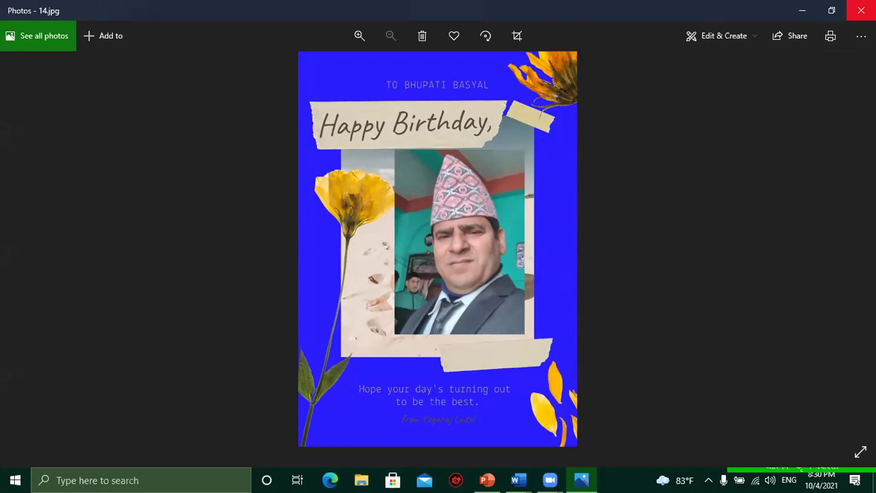
click(862, 10)
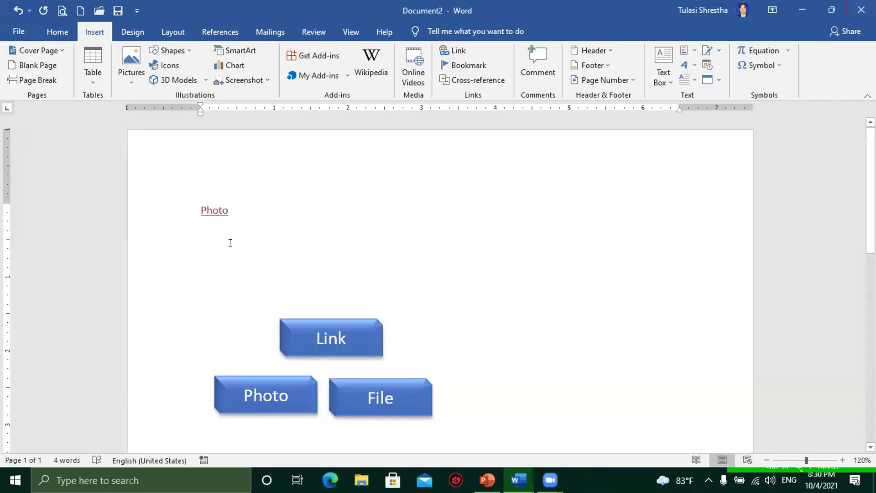
- Type 'File' after the Photo link and select it for hyperlinking
click(255, 211)
text(Fli)
key(BackSpace)
key(BackSpace)
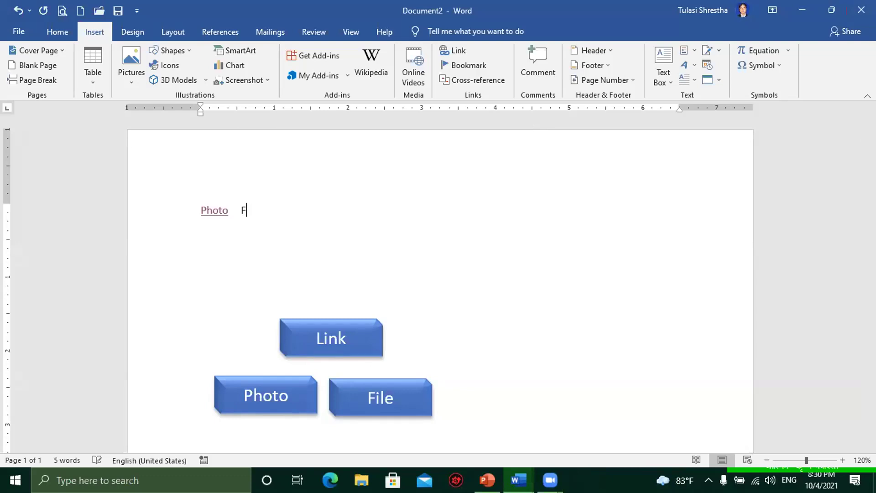
text(ile)
drag(241, 211, 257, 213)
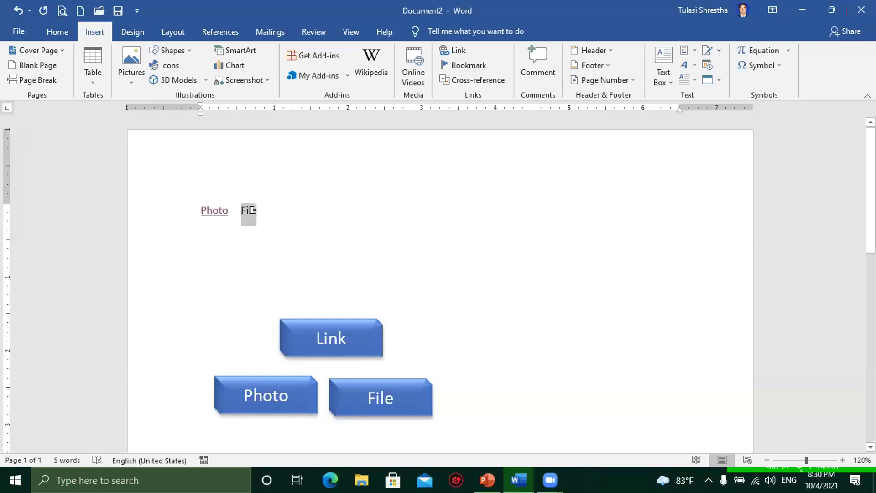
click(456, 49)
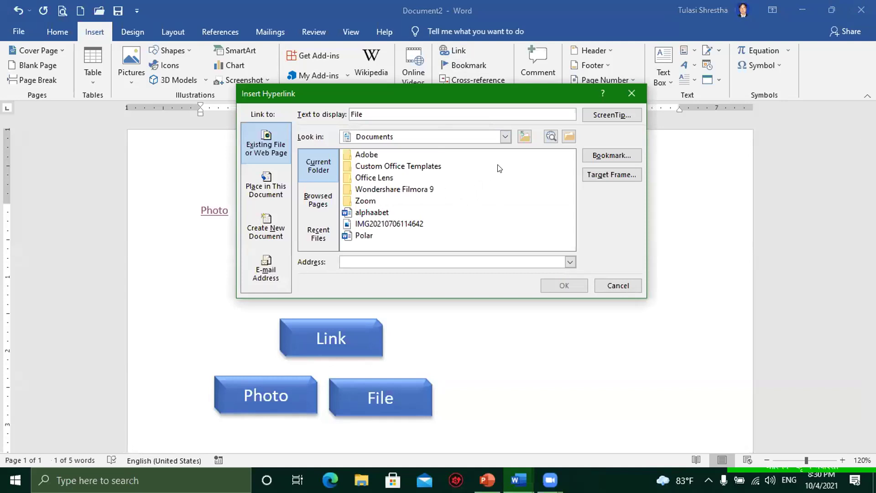
- Browse the documents in D:\Koshi MV for a link target
drag(503, 189, 503, 196)
click(402, 211)
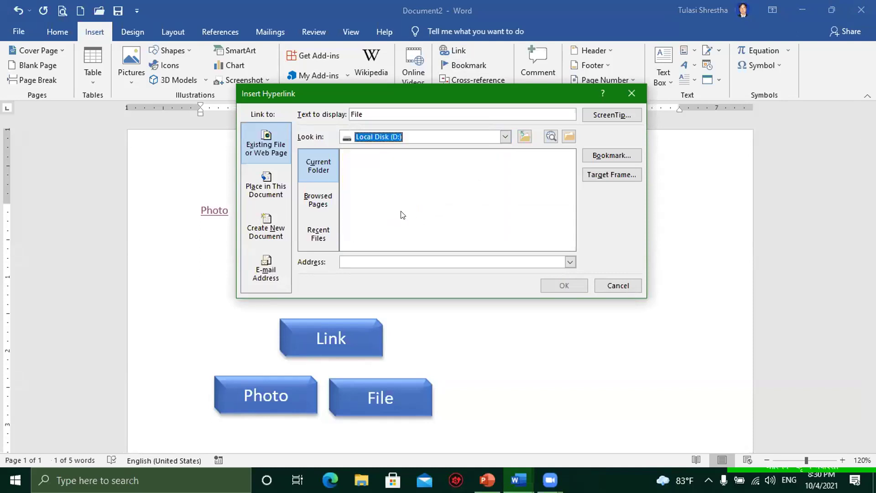
double_click(365, 201)
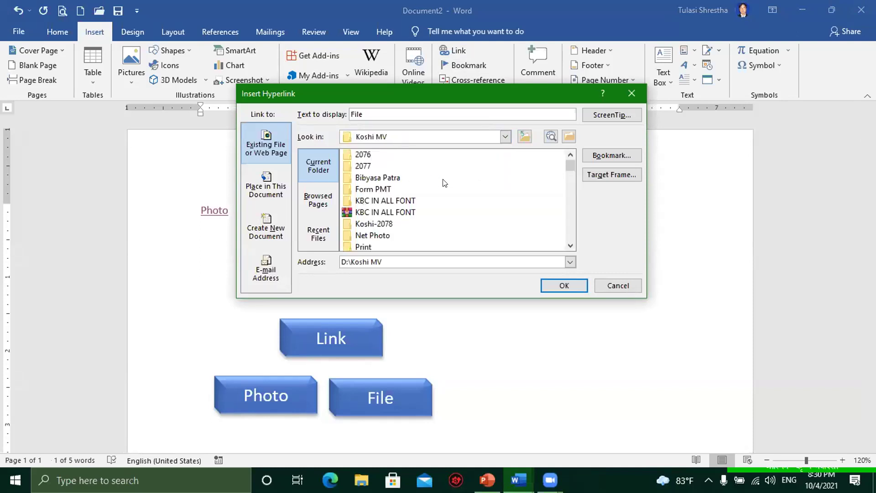
drag(568, 165, 569, 209)
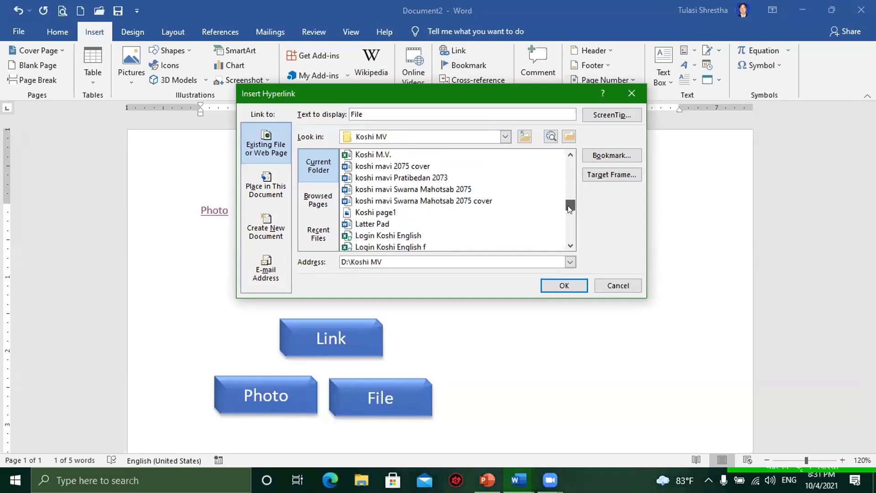
click(362, 235)
click(363, 224)
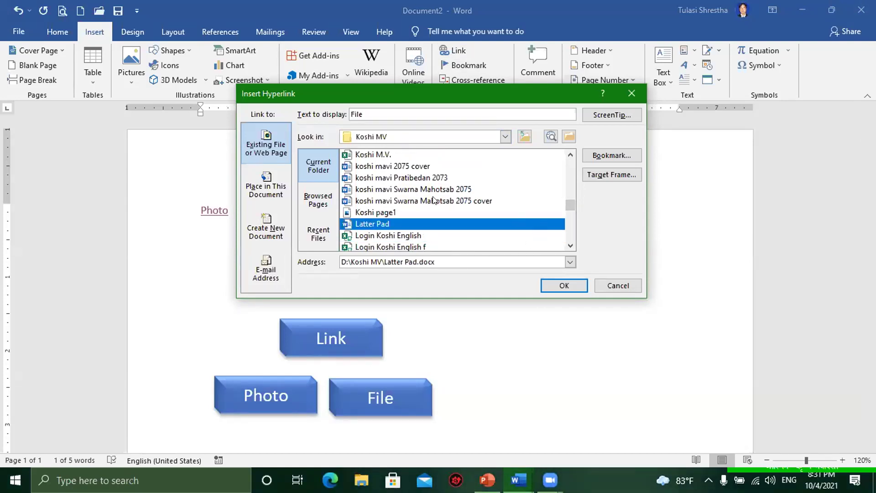
scroll(427, 203, down, 1)
scroll(431, 217, down, 2)
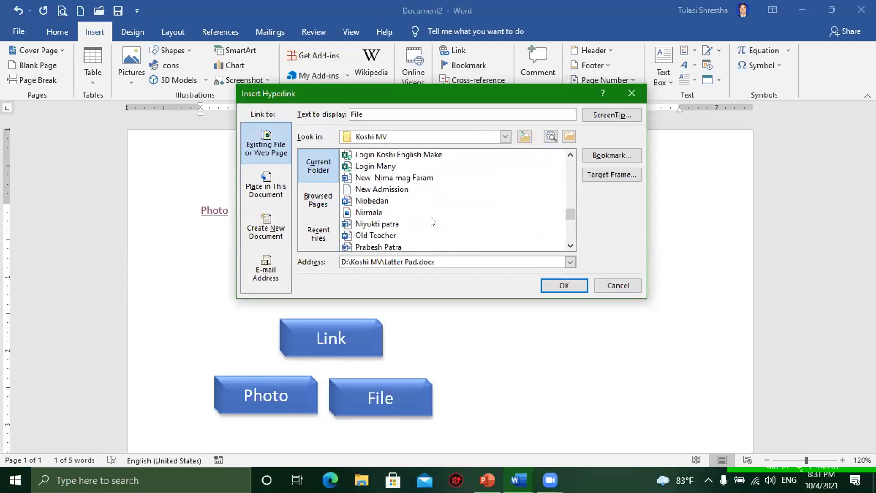
click(381, 202)
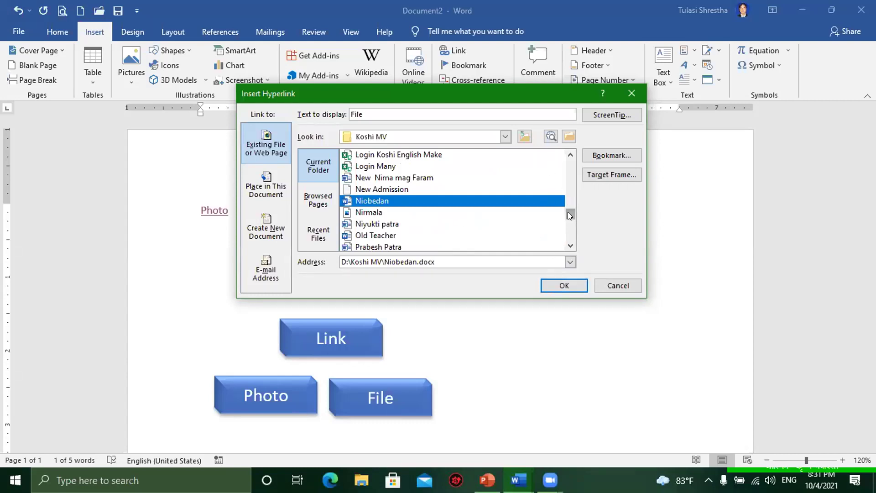
drag(569, 215, 570, 162)
- Open the 2077 folder and link File to the Addmition Form document
double_click(372, 165)
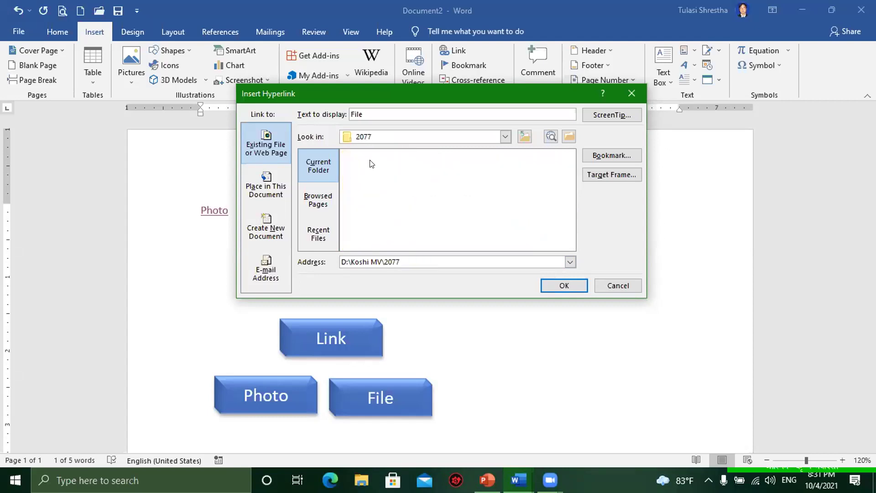
scroll(485, 194, down, 2)
scroll(487, 195, down, 2)
scroll(487, 195, down, 3)
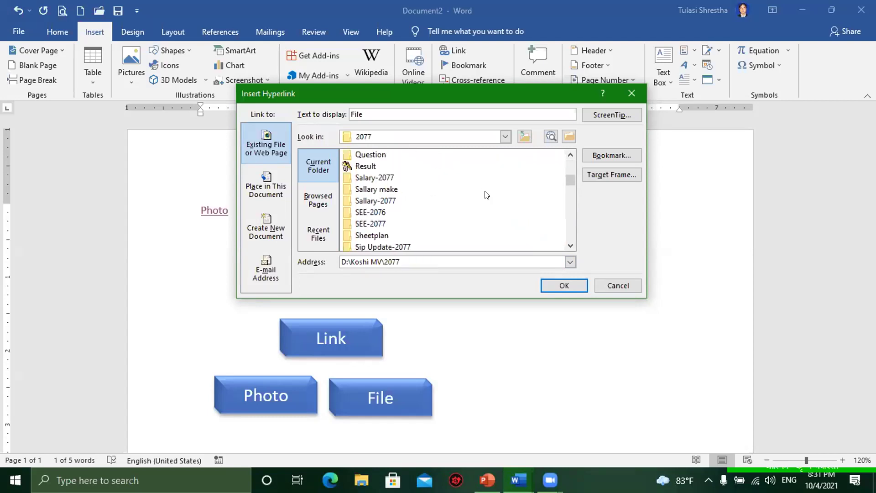
scroll(487, 194, down, 3)
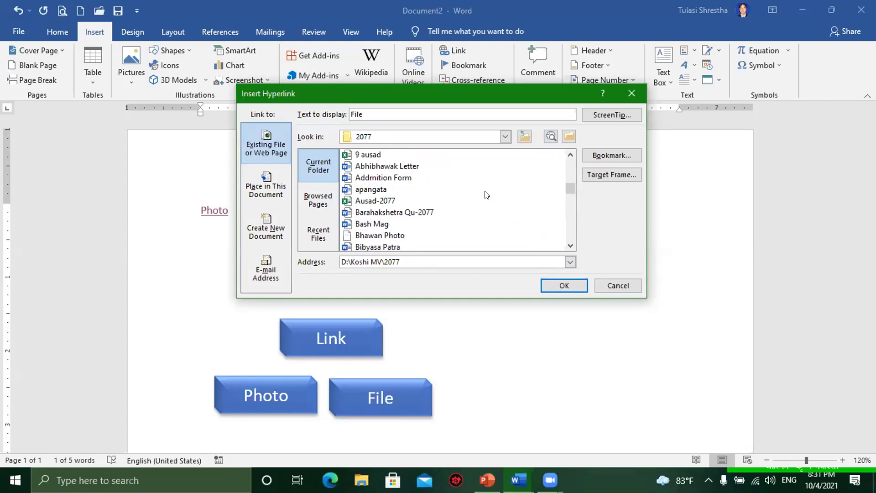
click(372, 179)
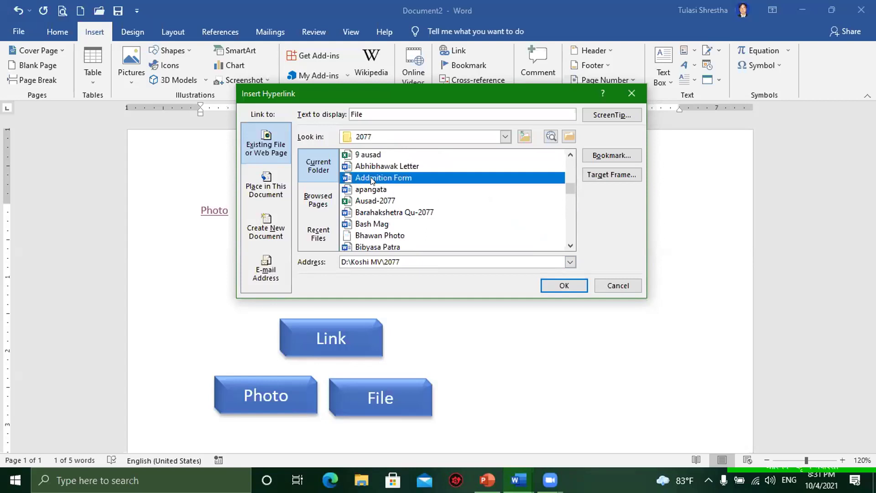
click(550, 284)
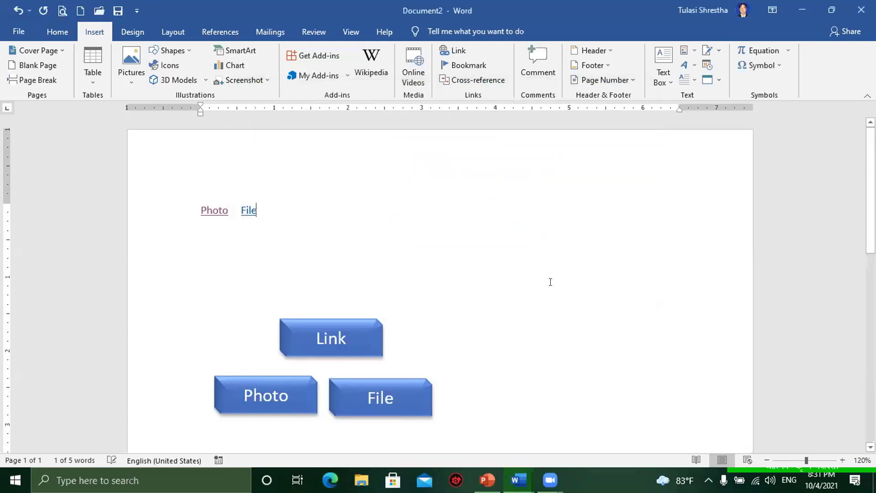
click(384, 275)
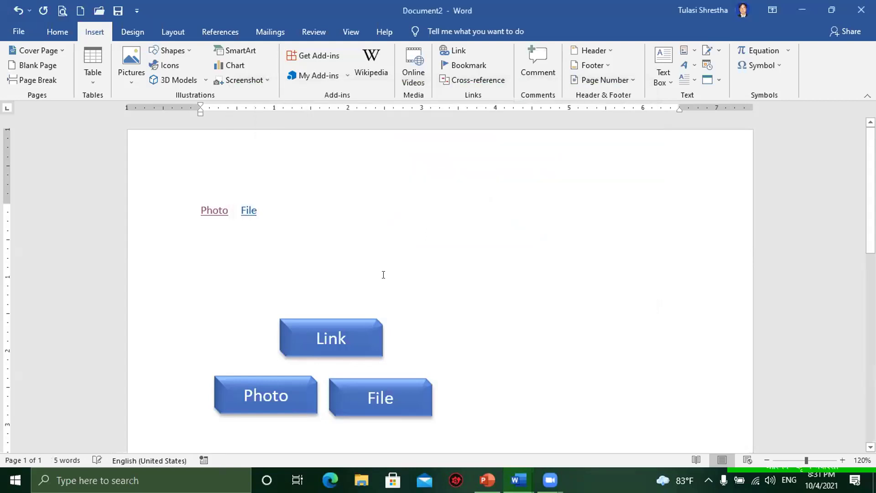
click(243, 211)
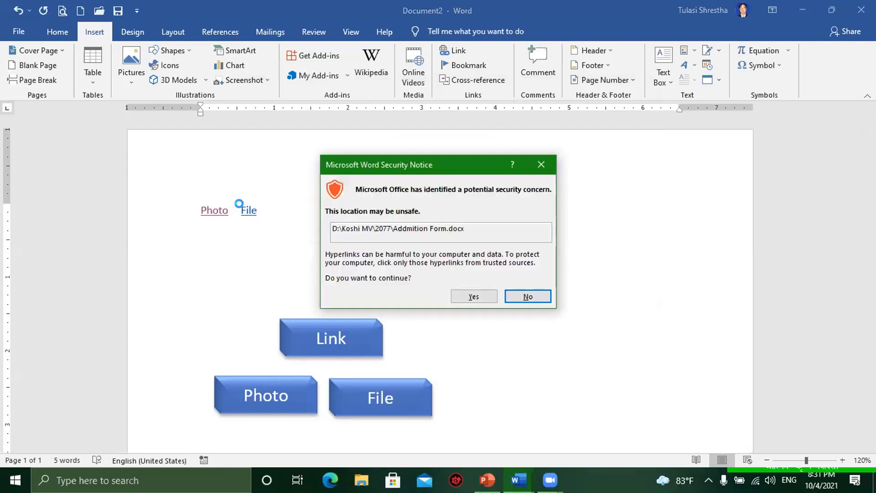
click(474, 297)
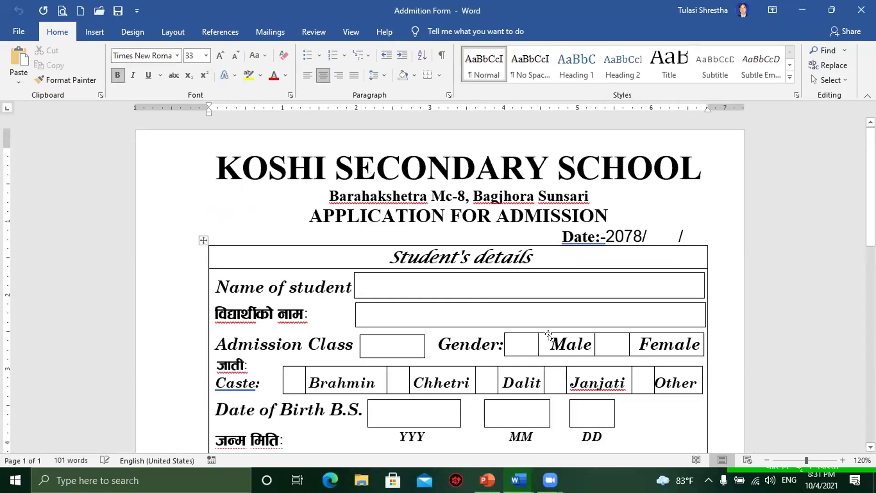
scroll(548, 336, down, 2)
scroll(554, 313, down, 1)
scroll(558, 313, down, 5)
scroll(558, 310, up, 1)
scroll(559, 313, up, 1)
scroll(559, 313, up, 5)
scroll(561, 313, up, 1)
- Close the admission form, undo the Photo and File text links, and start a new blank document
click(862, 10)
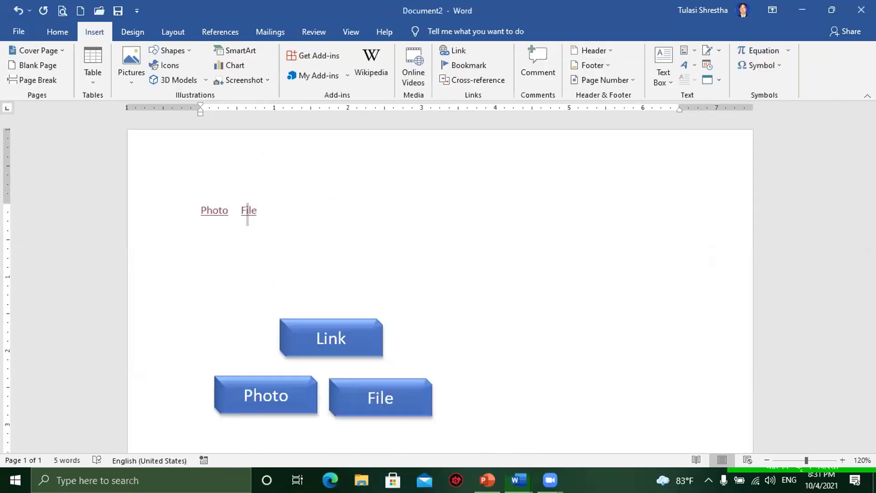
click(317, 225)
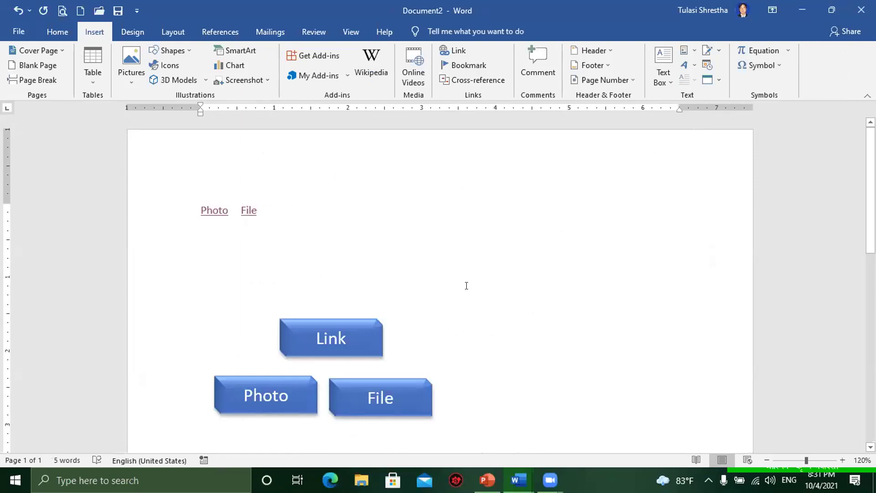
scroll(466, 286, down, 3)
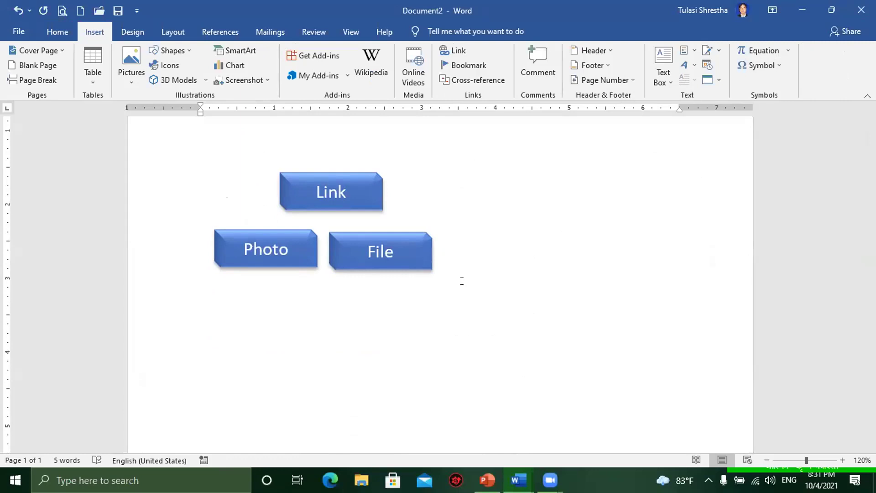
key(ctrl+v)
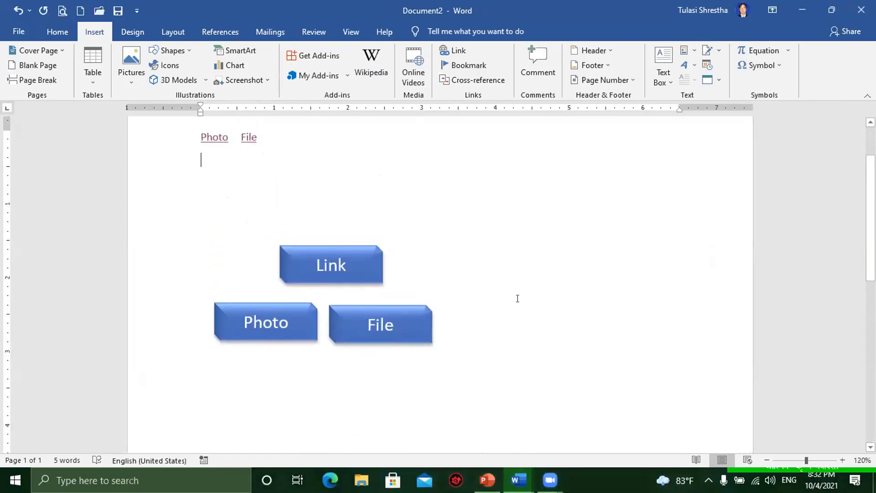
key(ctrl+z)
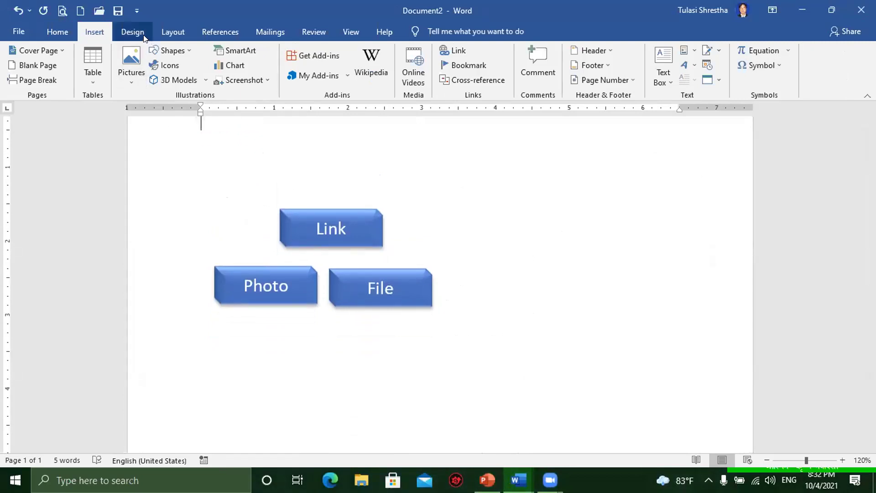
click(77, 11)
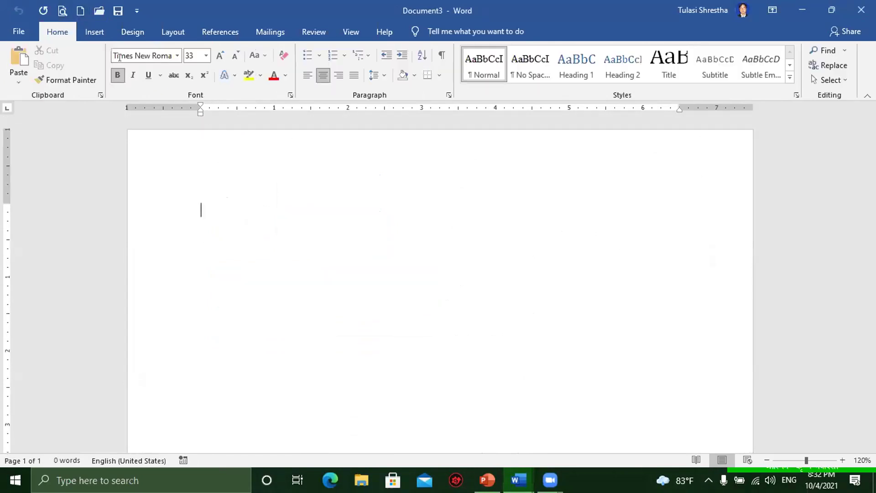
- Switch to the Insert tab in the new blank Document3
click(102, 31)
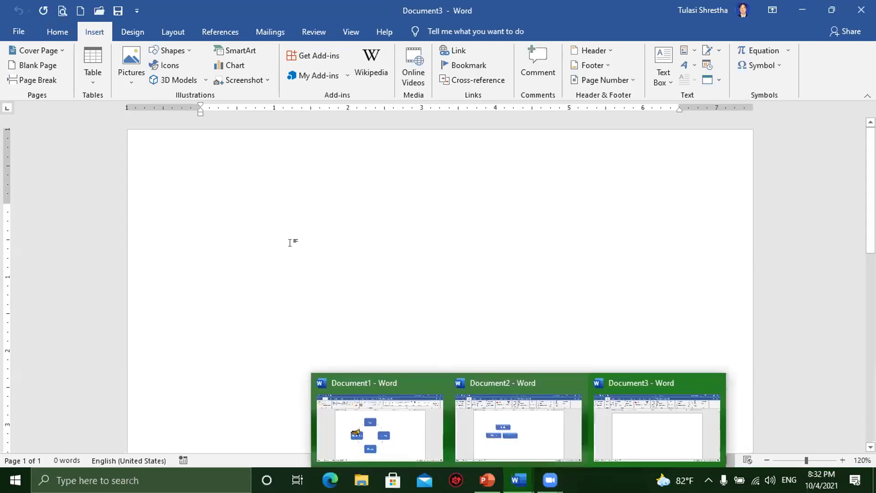
- Draw a blue oval near the top of Document3 and label it 'Photo'
click(171, 50)
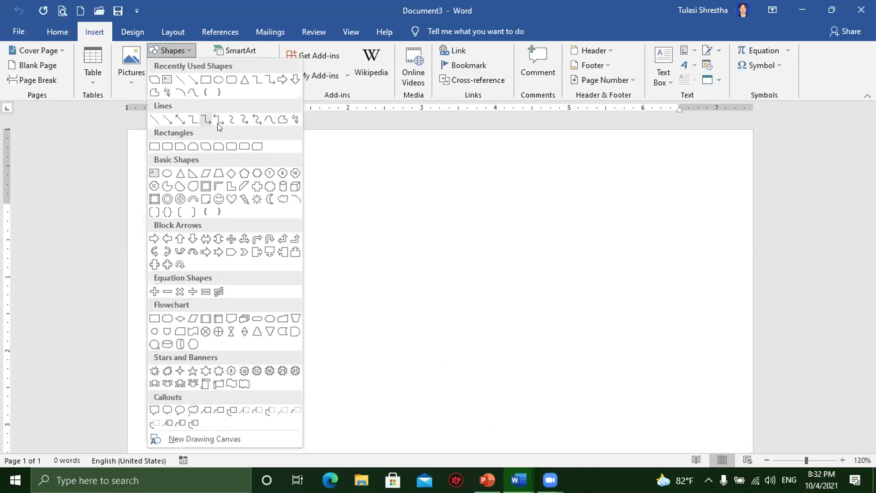
click(217, 80)
drag(231, 179, 297, 203)
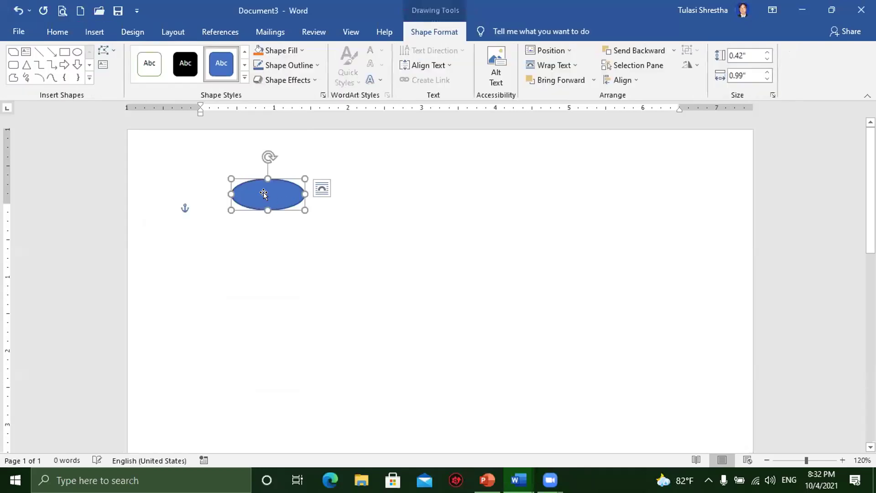
right_click(267, 196)
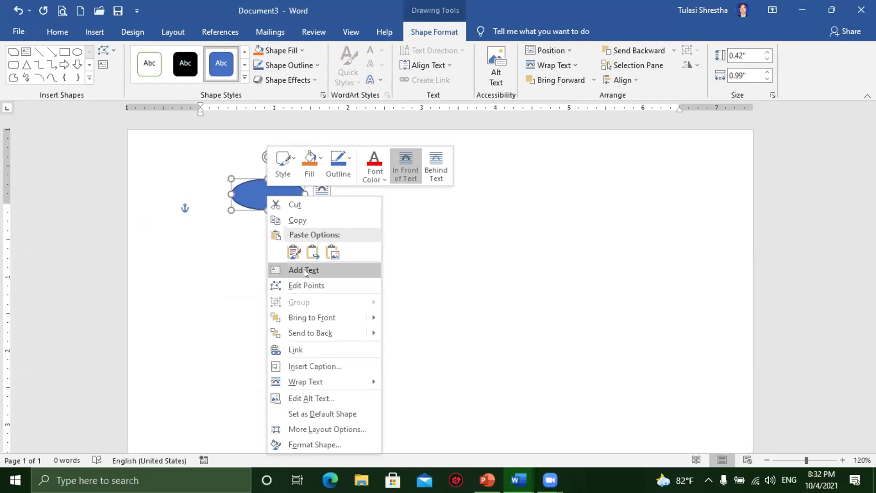
click(304, 269)
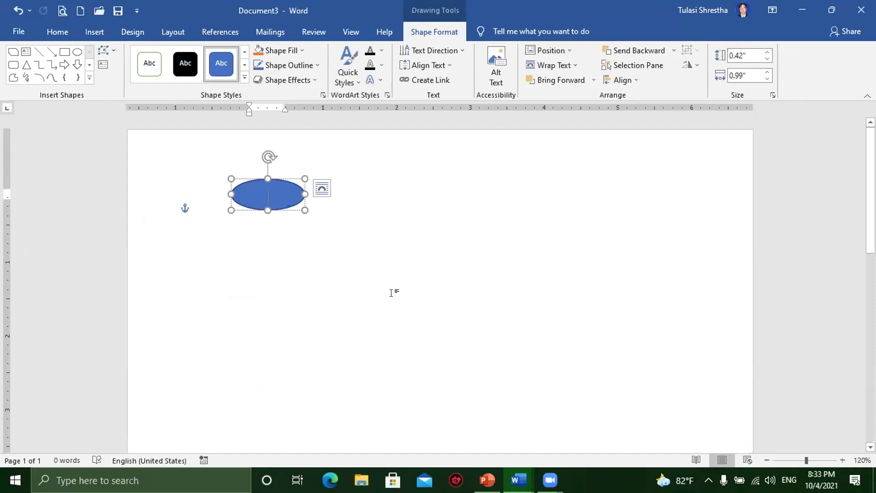
text(Photo)
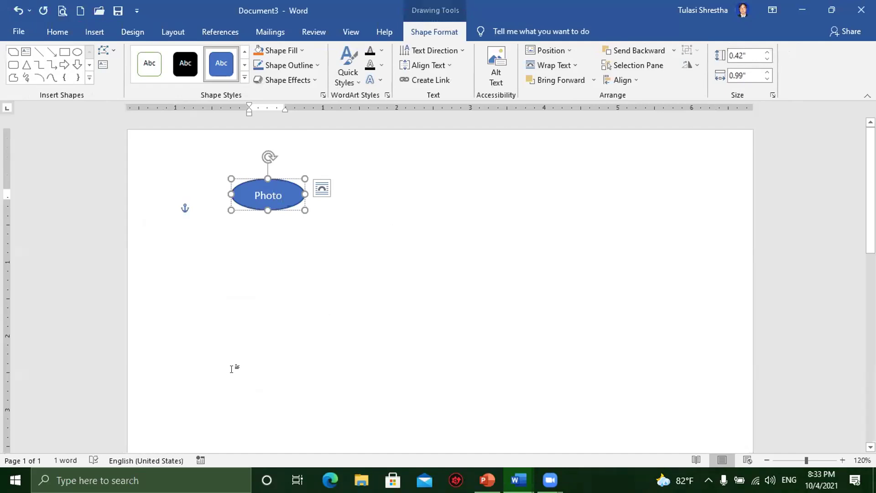
click(323, 234)
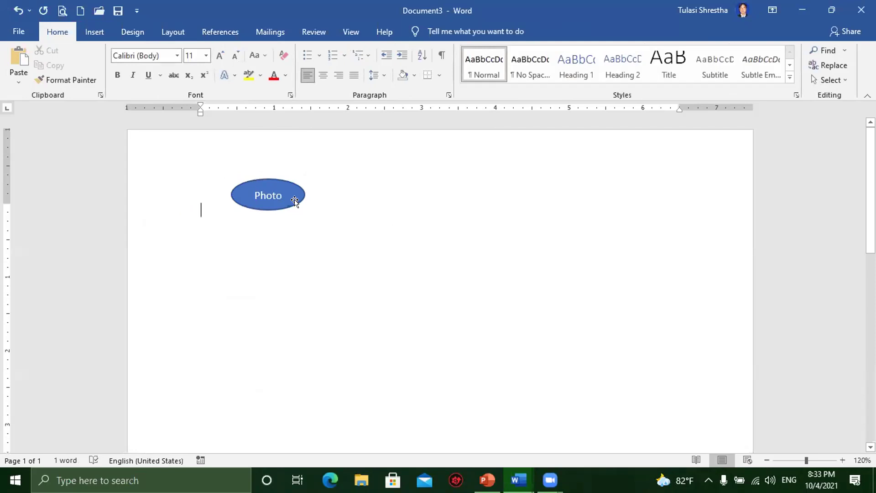
click(295, 201)
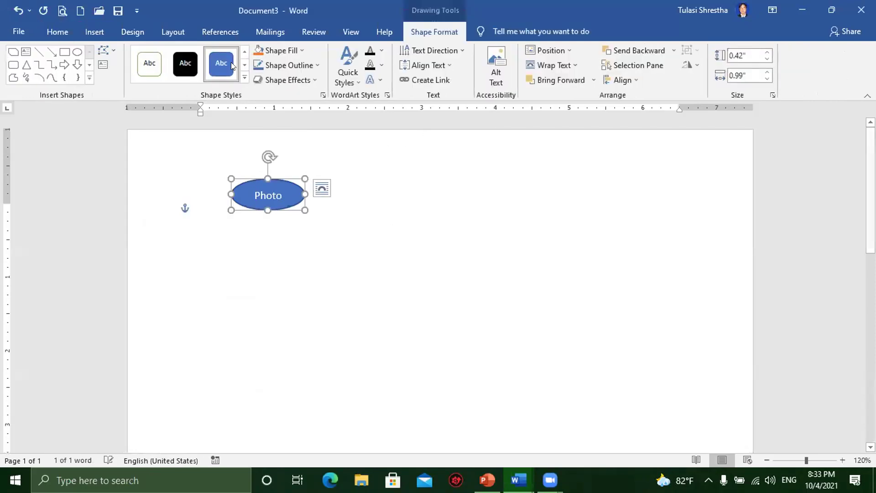
click(85, 32)
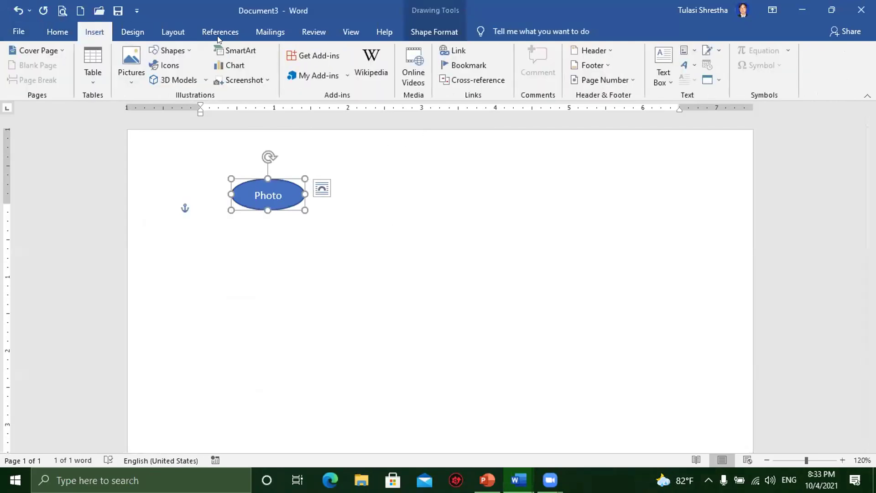
- Open the Photo oval's hyperlink settings, review the link types, and settle on Existing File
click(456, 51)
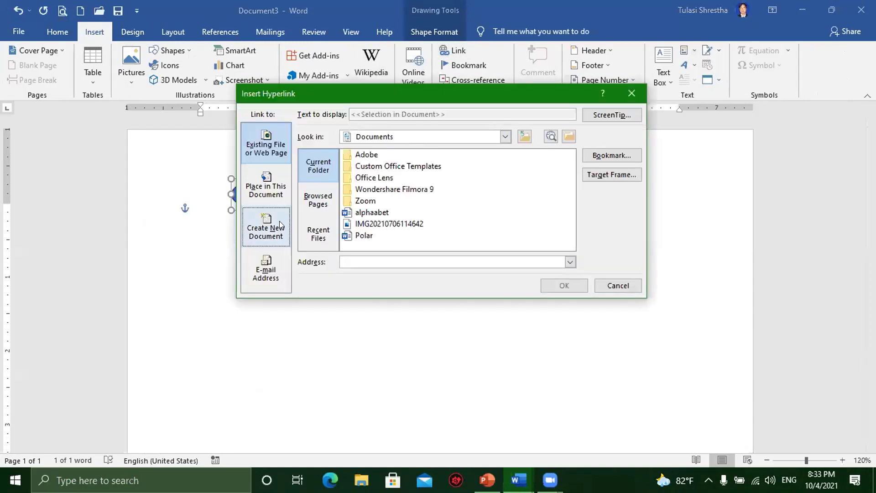
click(274, 194)
click(270, 228)
click(268, 272)
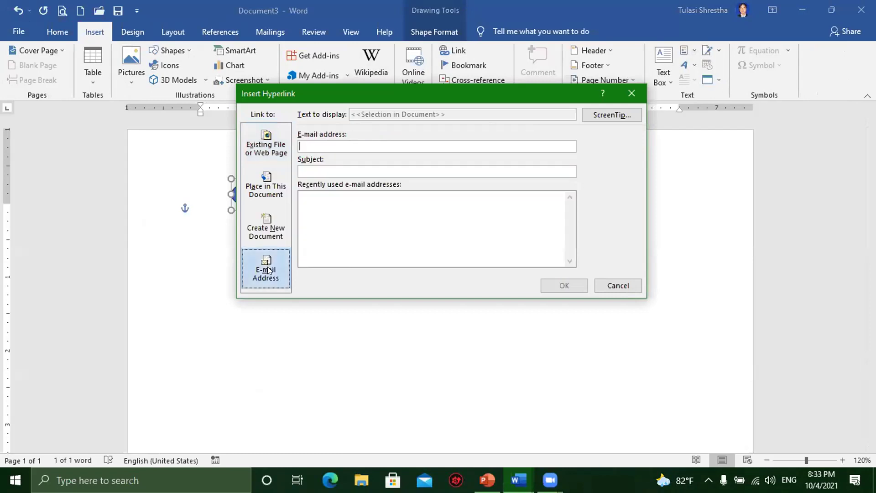
click(277, 151)
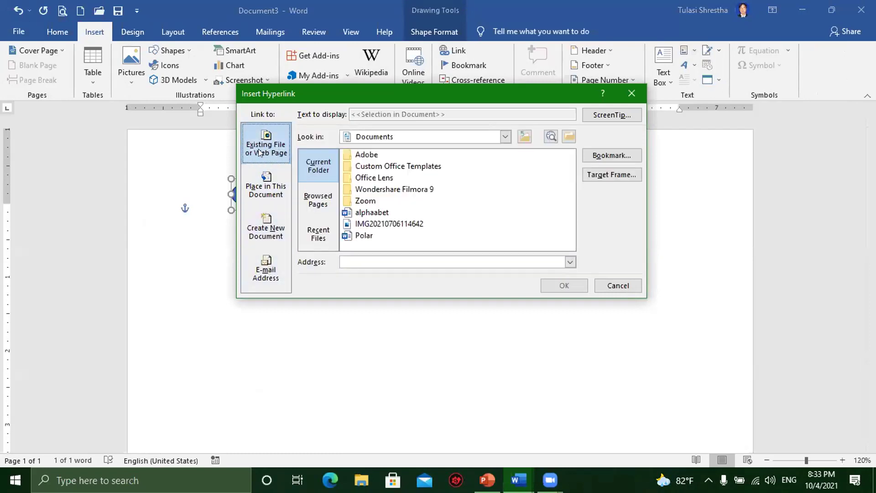
click(271, 143)
- Browse to the Desktop's numbered-images folder and link the oval to 10.jpg
click(505, 137)
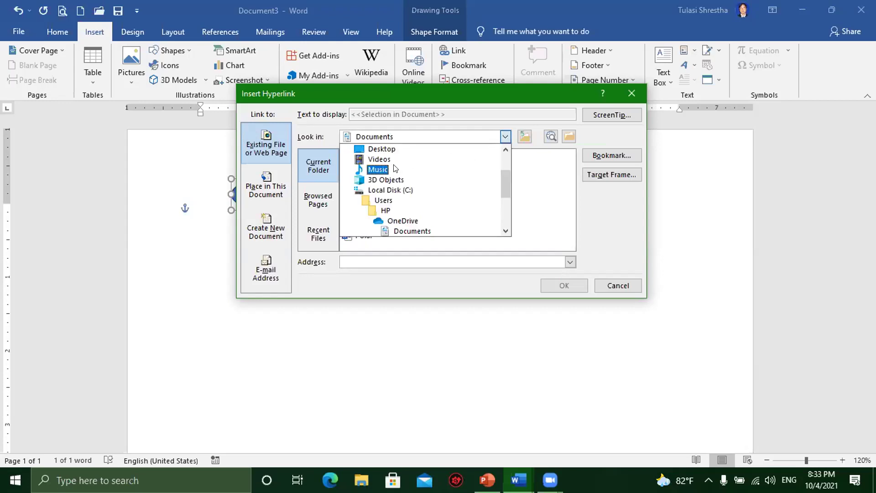
click(391, 150)
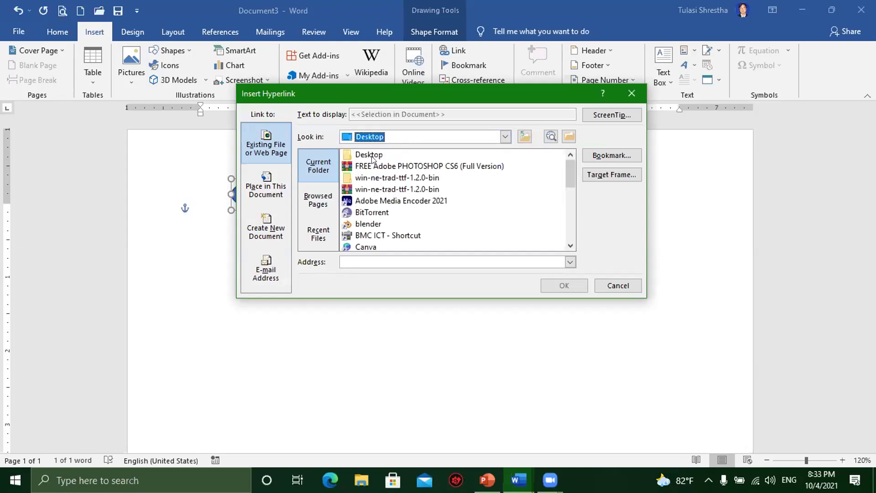
double_click(374, 157)
double_click(374, 156)
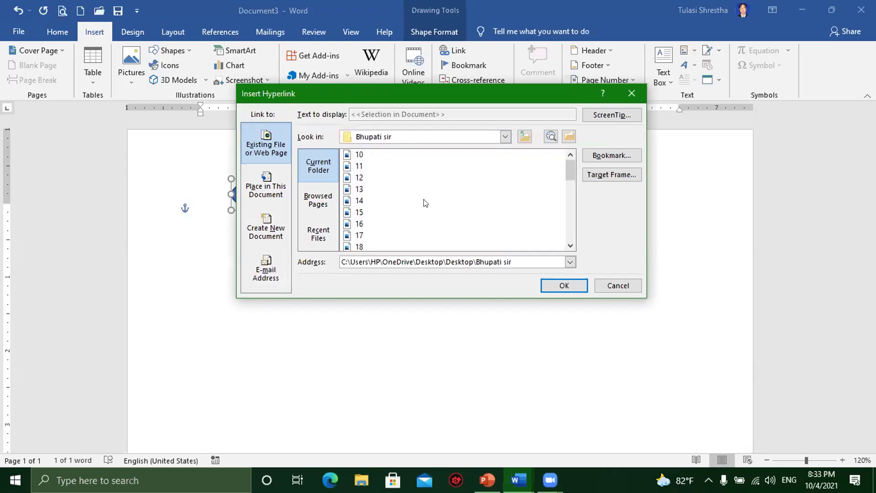
click(359, 156)
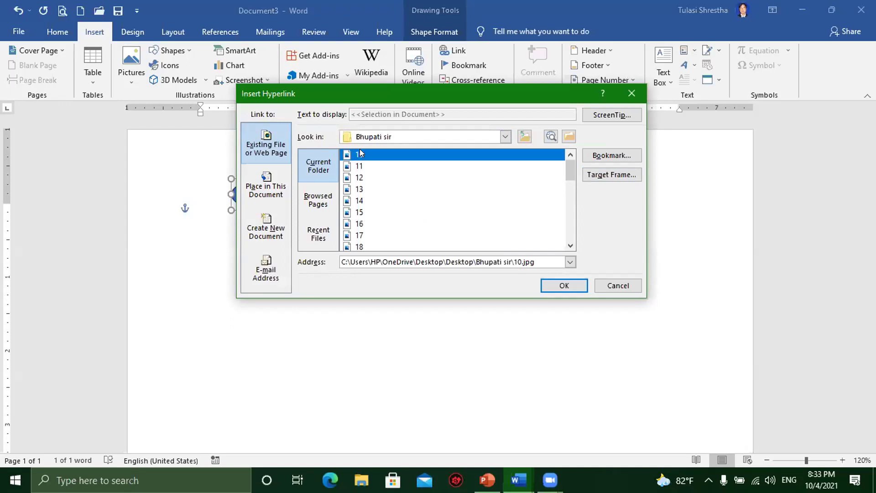
click(560, 287)
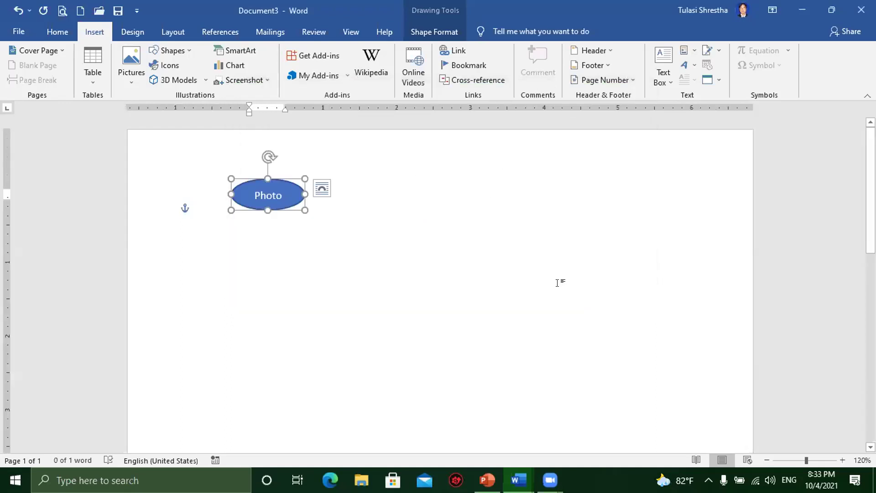
- Deselect the Photo oval and close the Photos window showing 10.jpg
click(384, 213)
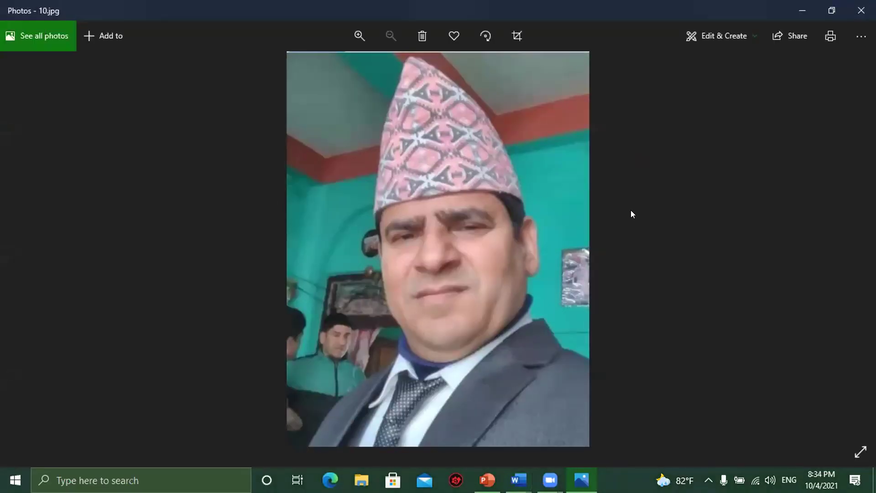
click(860, 10)
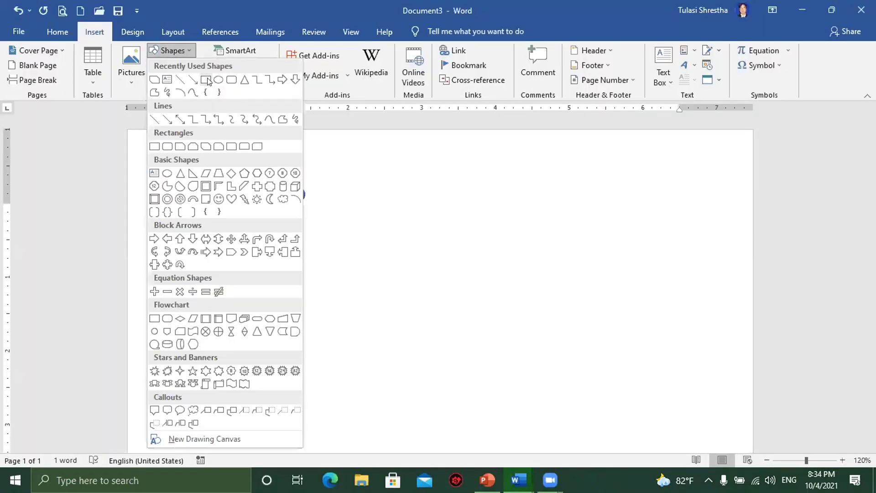
- Draw a rectangle right of the Photo oval and add the text 'File' inside it
click(206, 80)
drag(383, 190, 475, 224)
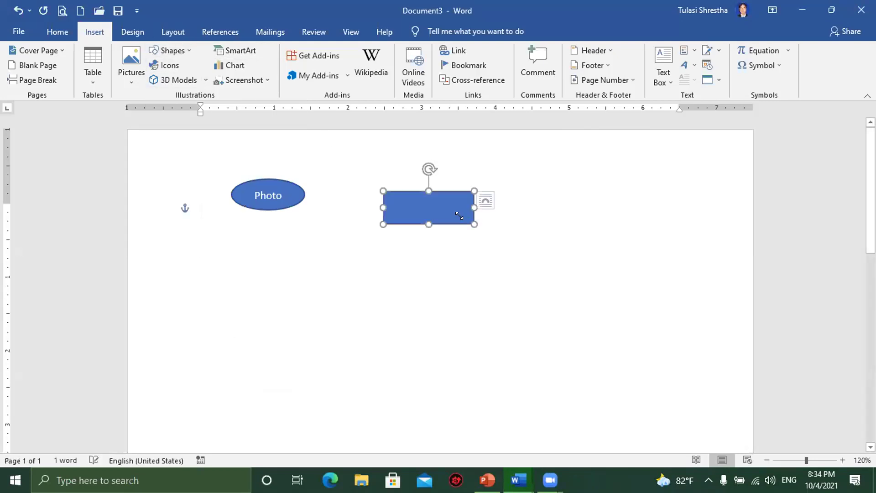
right_click(424, 204)
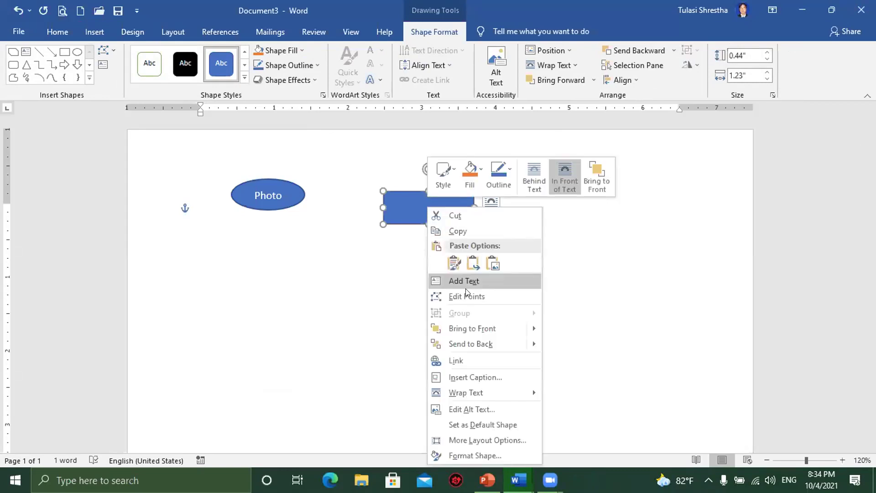
click(474, 281)
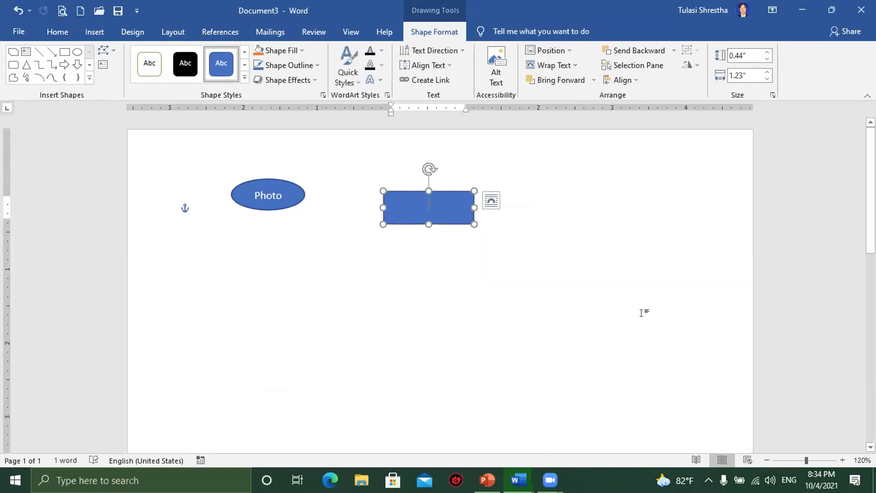
text(F)
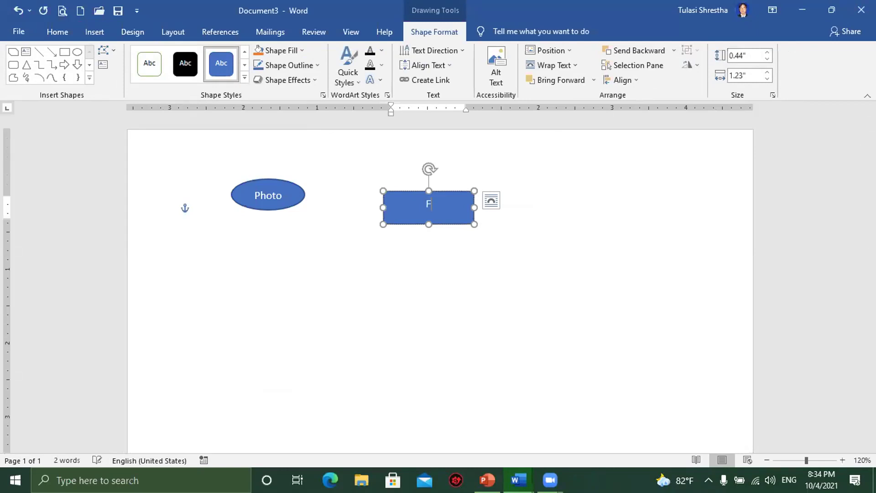
text(ile)
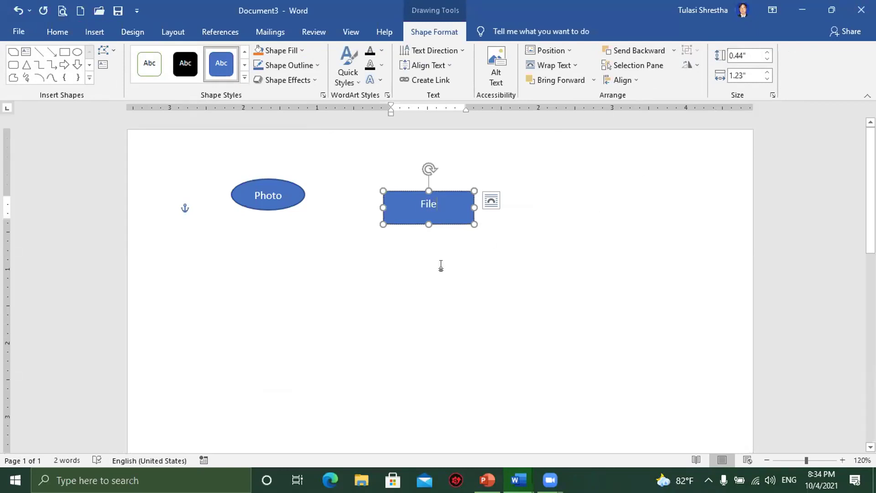
- Enlarge the rectangle's 'File' text to 18 point on the Home tab
click(441, 264)
click(450, 221)
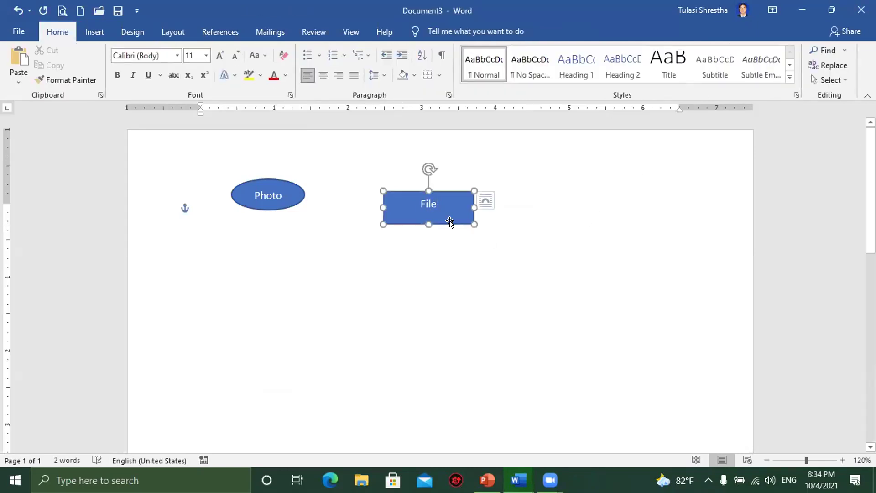
click(57, 32)
click(219, 56)
click(219, 56)
click(500, 286)
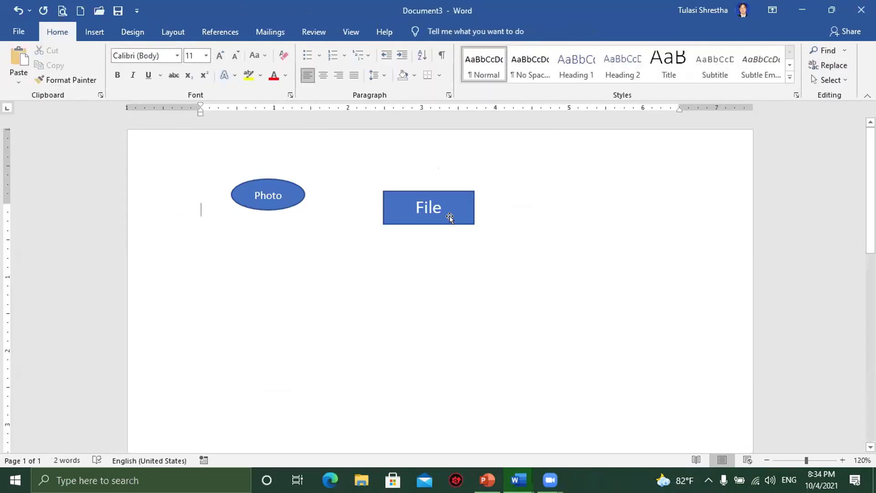
click(450, 219)
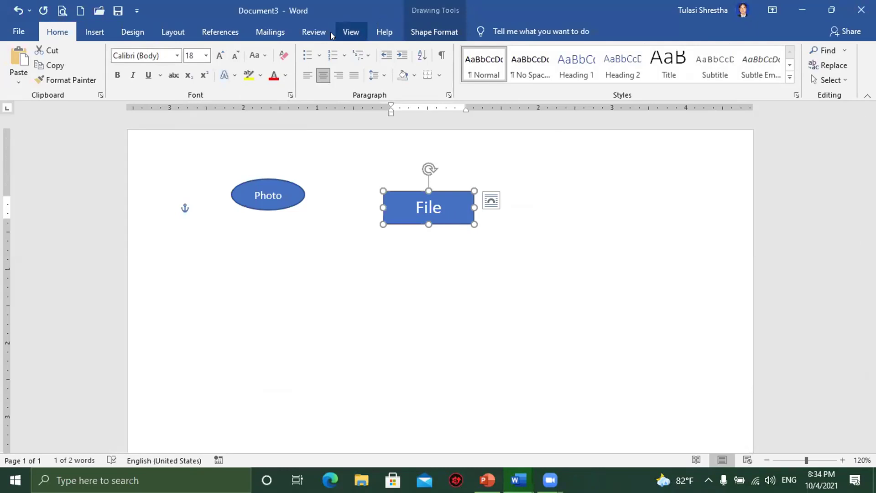
- Hyperlink the File rectangle to alphaabet.docx in Documents
click(95, 31)
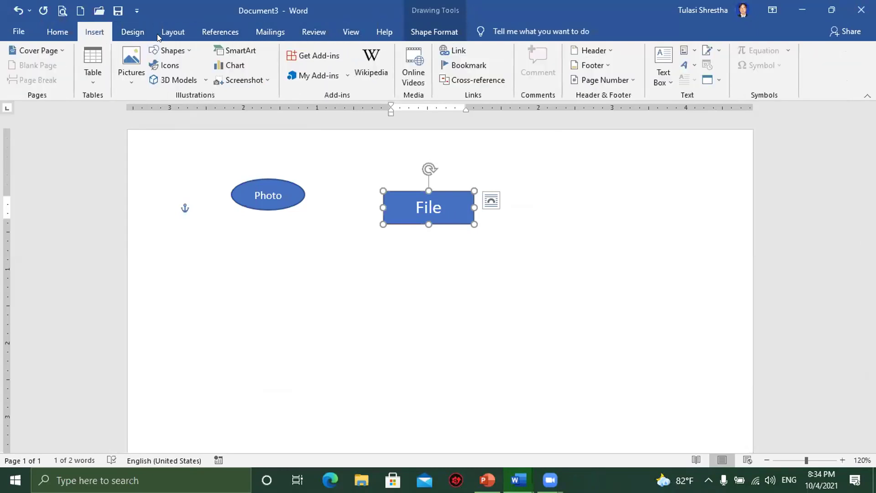
click(455, 50)
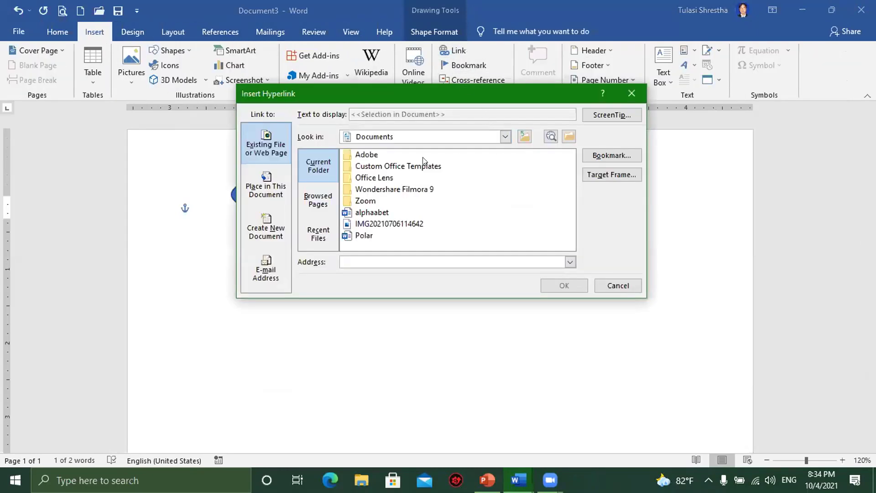
click(370, 212)
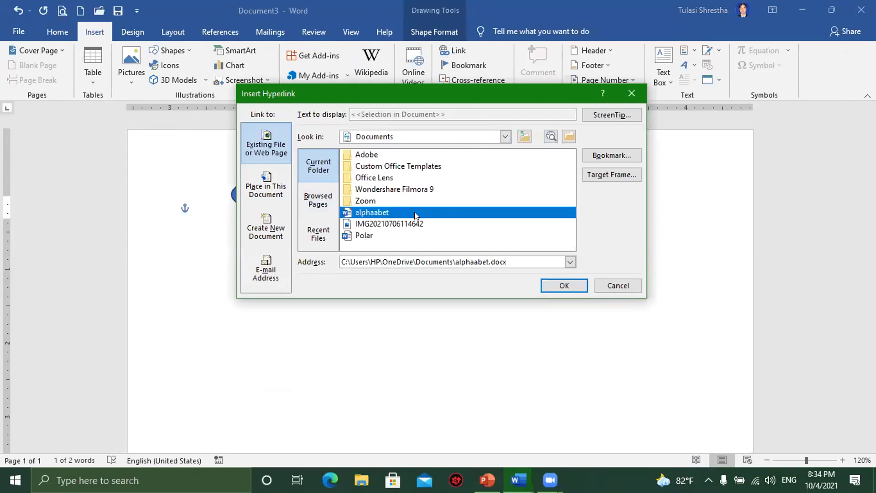
click(564, 286)
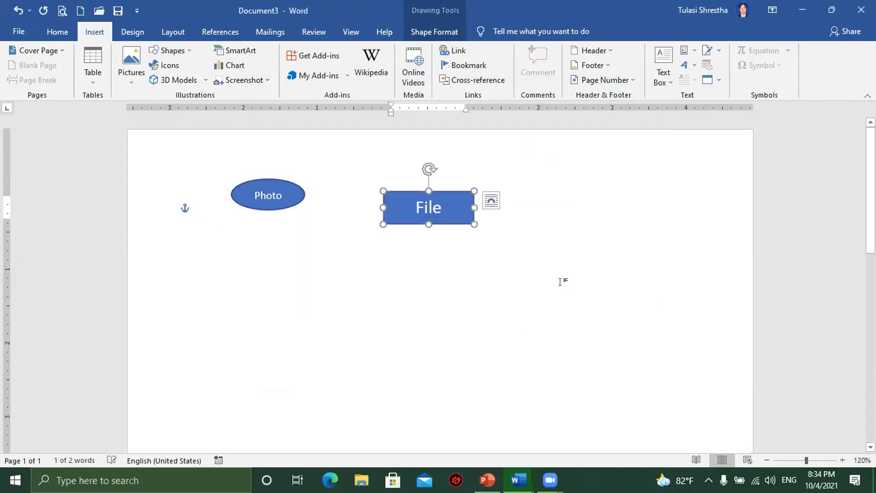
- Follow the File rectangle's link and allow alphaabet.docx to open
click(561, 275)
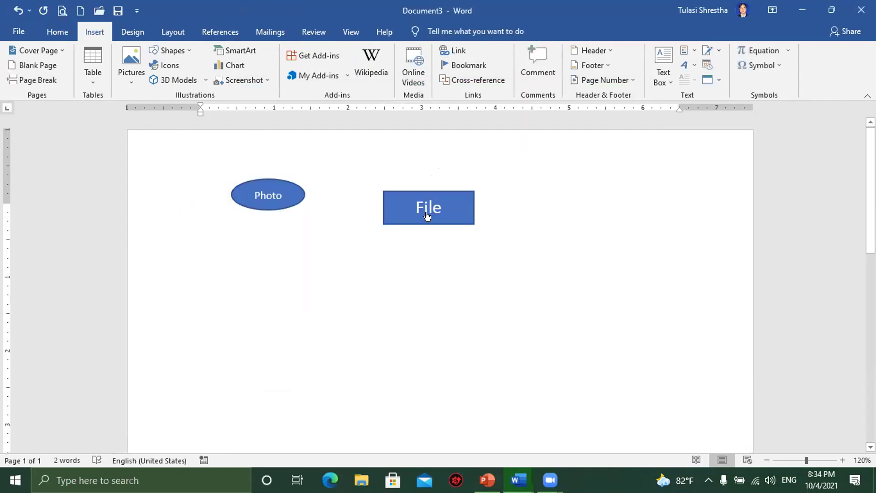
ctrl+click(427, 214)
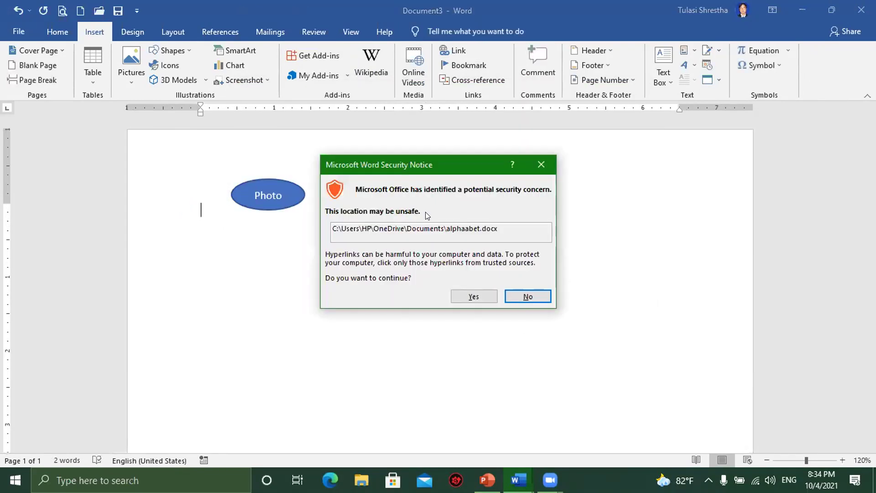
click(473, 297)
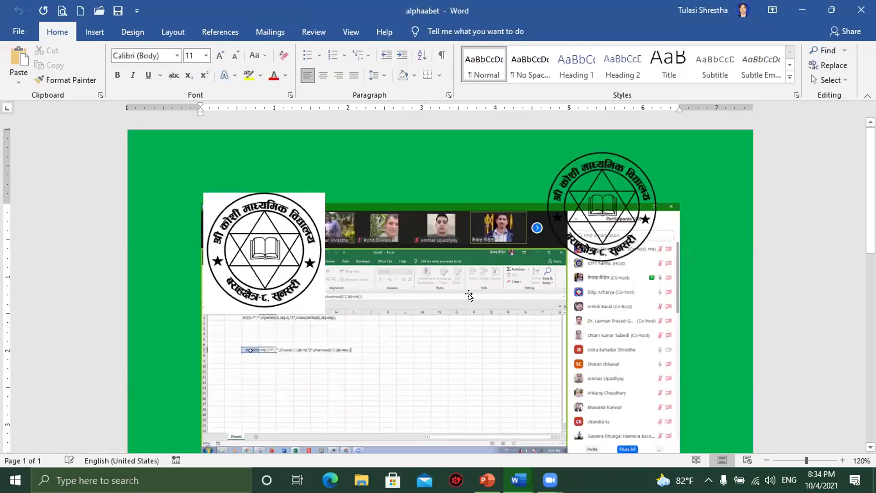
- Scroll through alphaabet.docx, then close it to return to Document3
scroll(469, 296, down, 1)
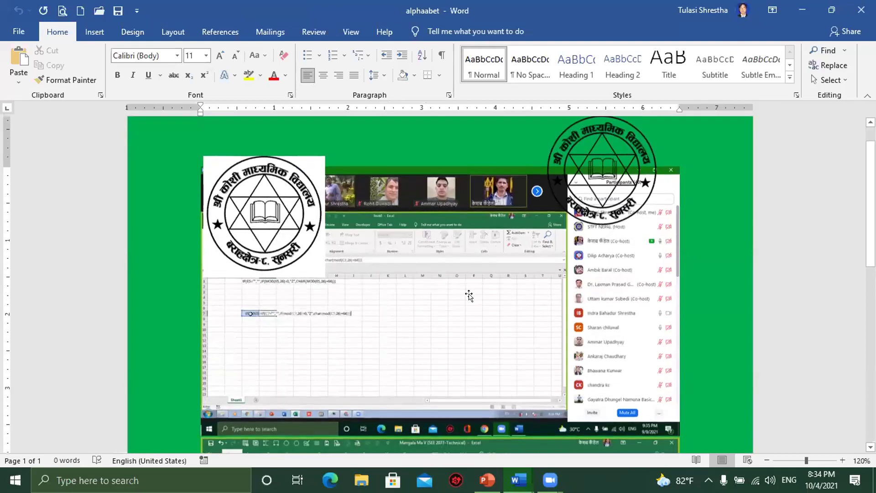
scroll(469, 295, down, 1)
scroll(469, 295, down, 2)
scroll(469, 296, down, 2)
scroll(469, 296, down, 1)
scroll(469, 296, down, 4)
scroll(469, 296, up, 6)
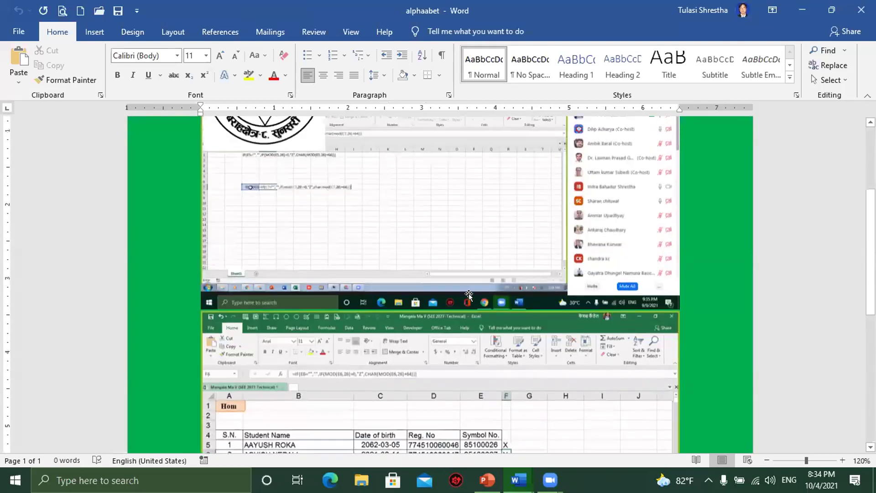
scroll(469, 296, up, 5)
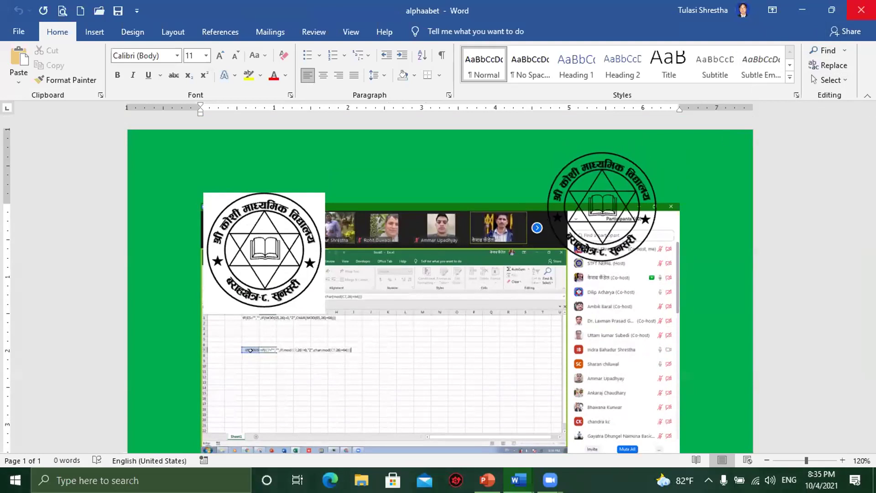
click(861, 9)
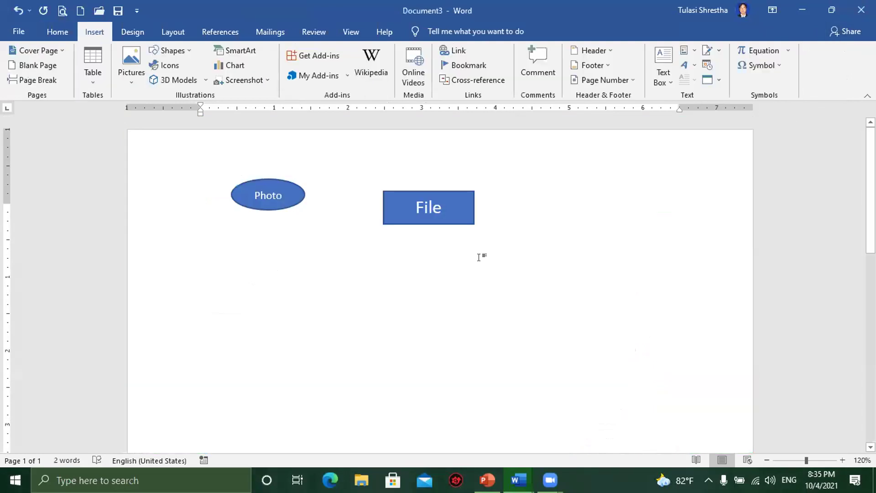
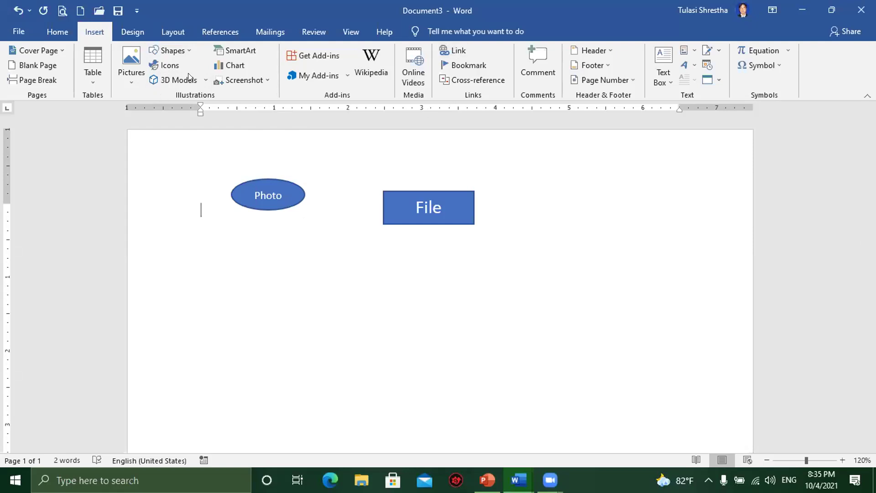
- Draw a blue rectangle below the Photo and File shapes, then minimize Document3
click(173, 50)
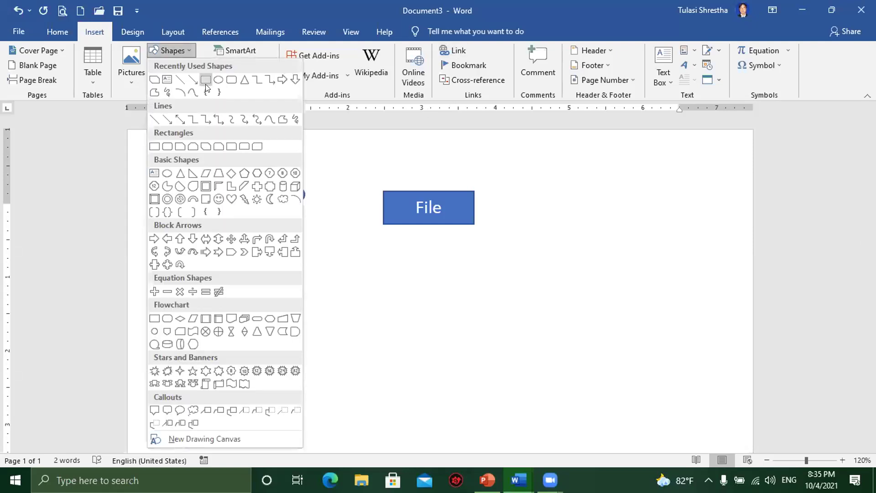
click(206, 79)
drag(318, 269, 462, 317)
drag(398, 294, 373, 298)
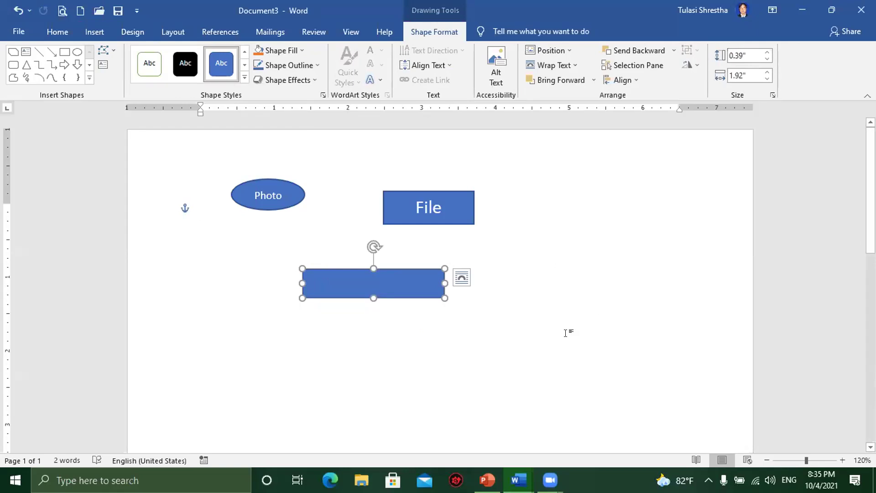
click(804, 10)
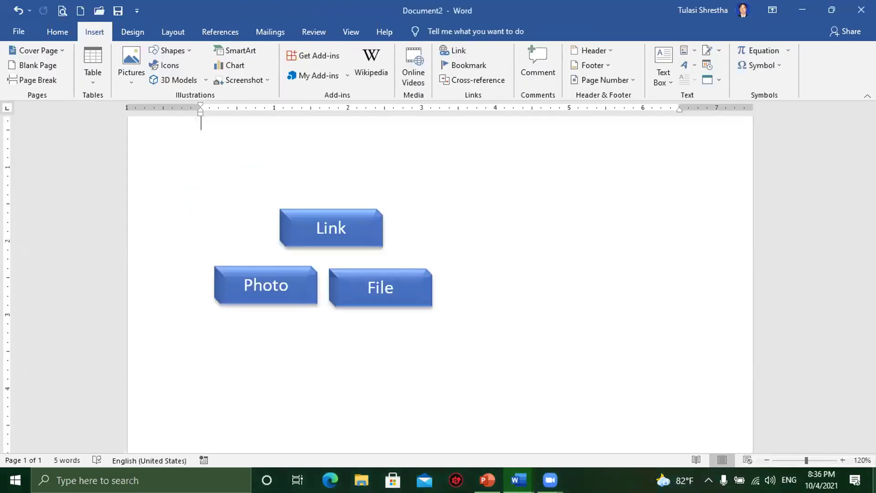
- Launch Google Chrome from the desktop and go to youtube.com
key(super+d)
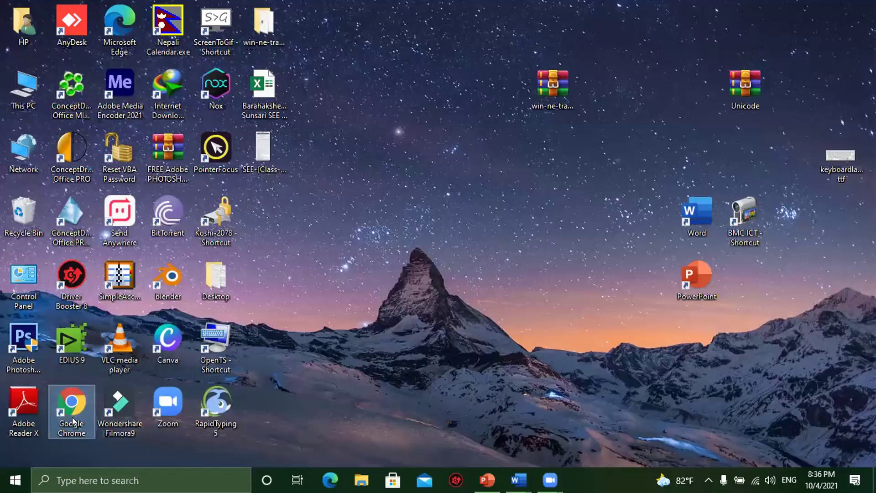
double_click(76, 409)
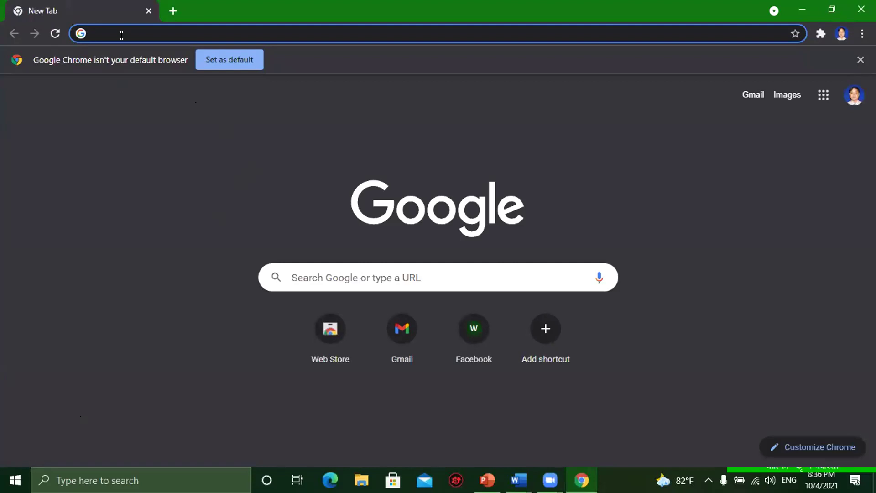
text(youtube.com)
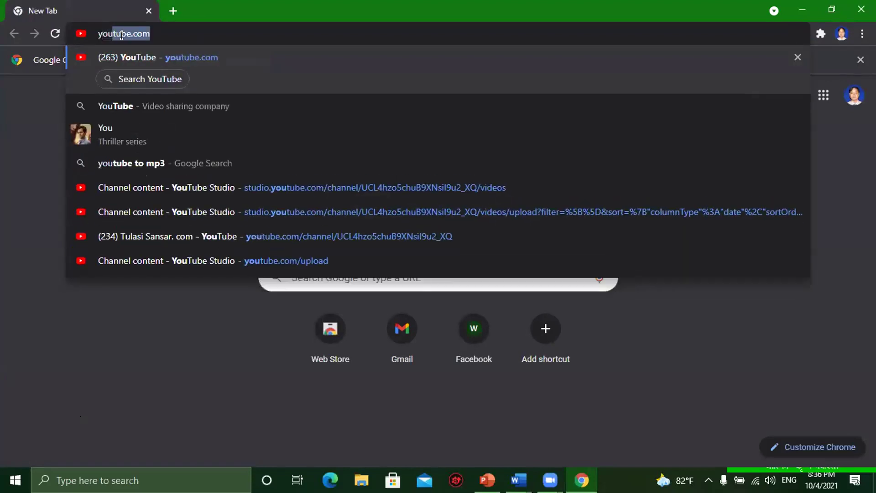
key(Return)
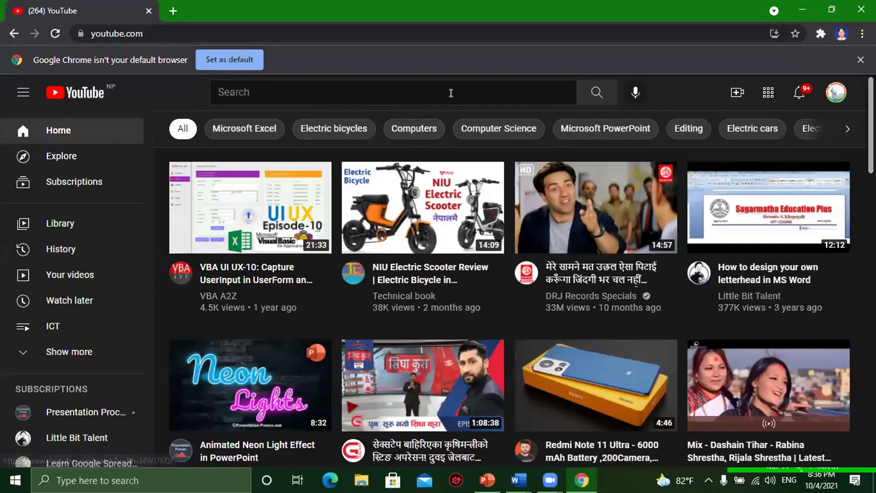
- Search YouTube for 'gauxa geet nepali'
click(357, 82)
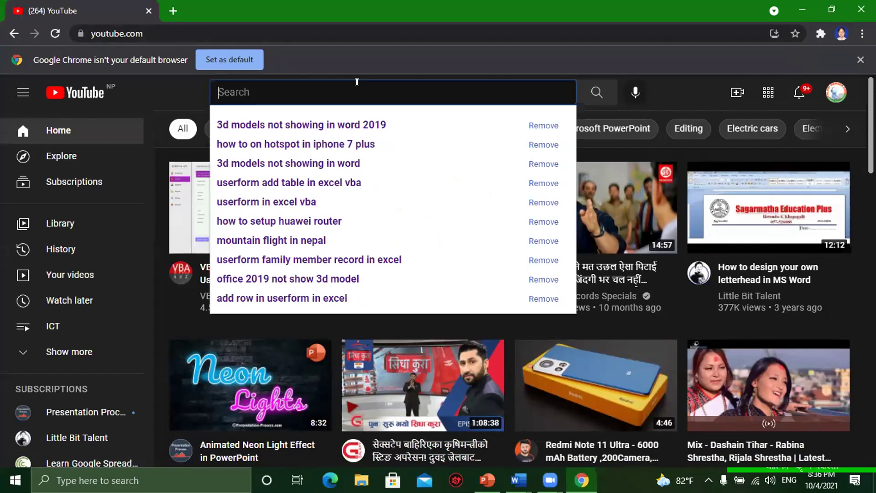
text(ga)
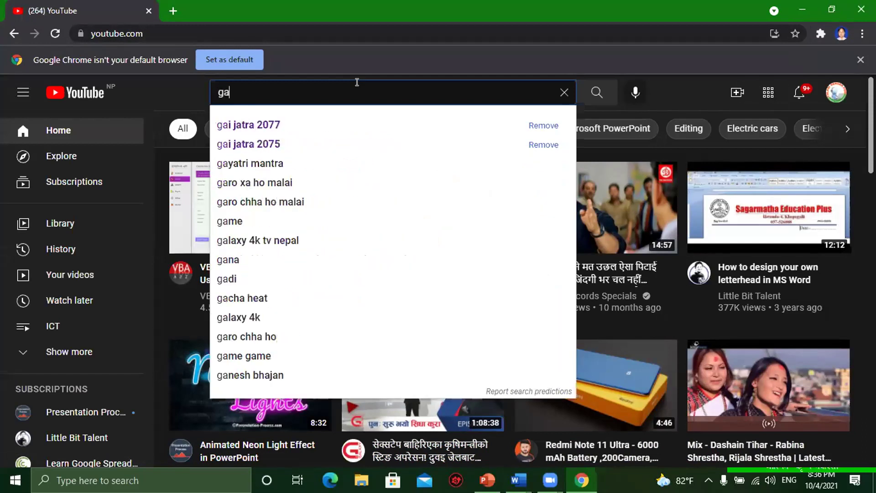
text(uxa)
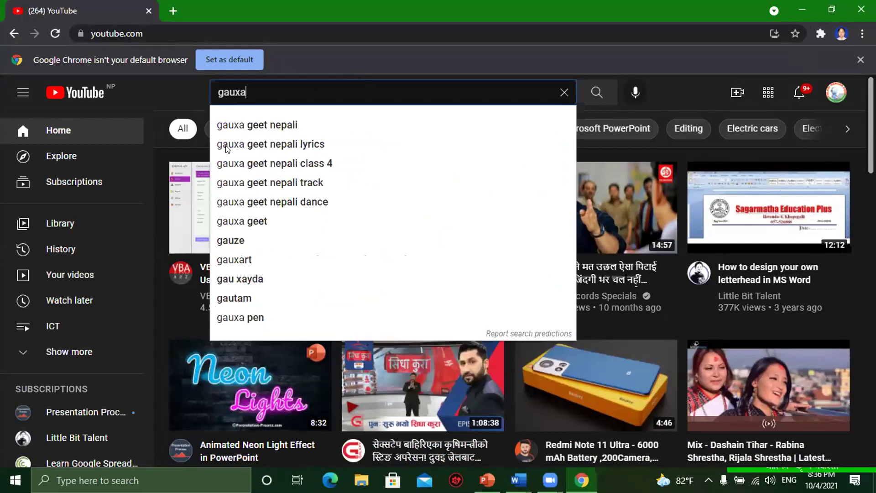
click(299, 123)
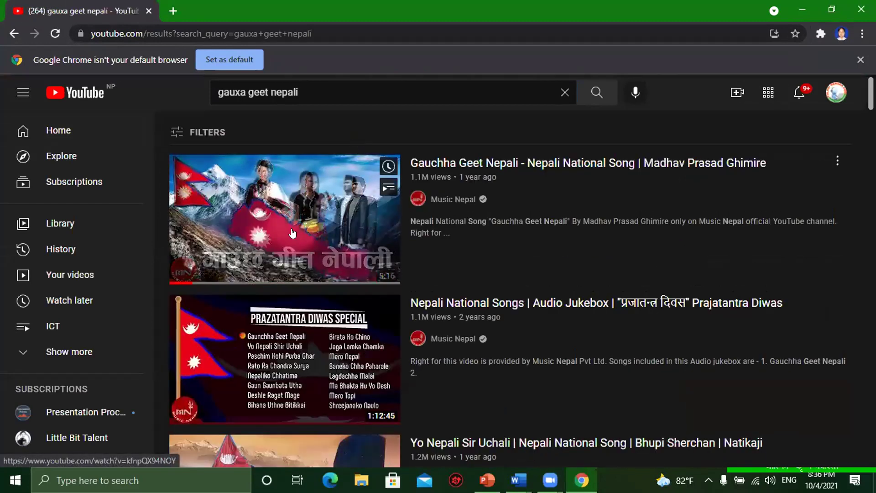
- Open the Gauchha Geet Nepali video, pause it, and copy its link from the player menu
click(301, 212)
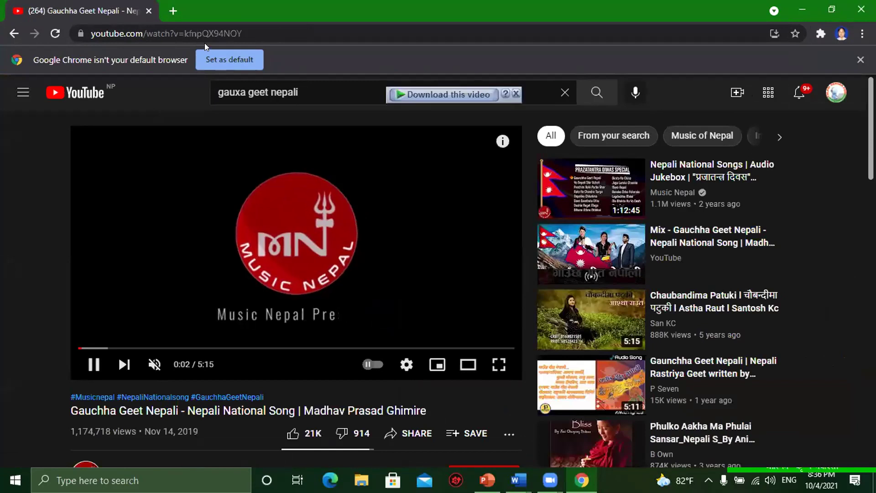
click(197, 32)
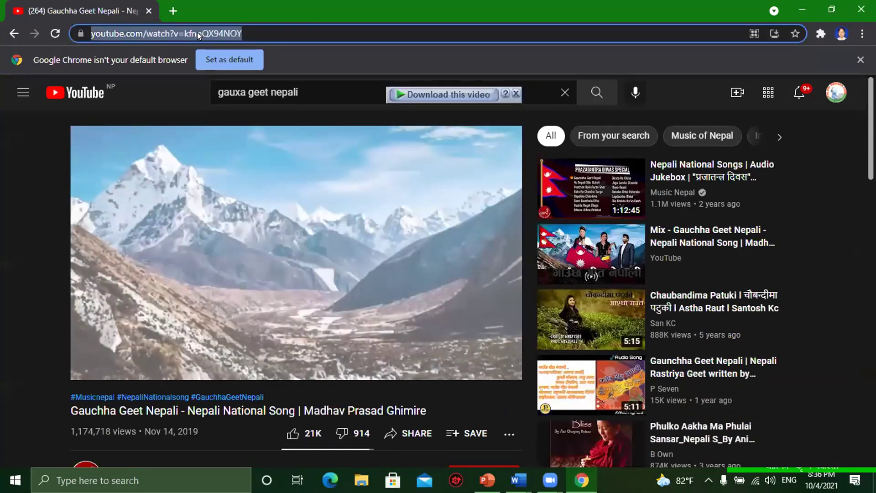
right_click(291, 241)
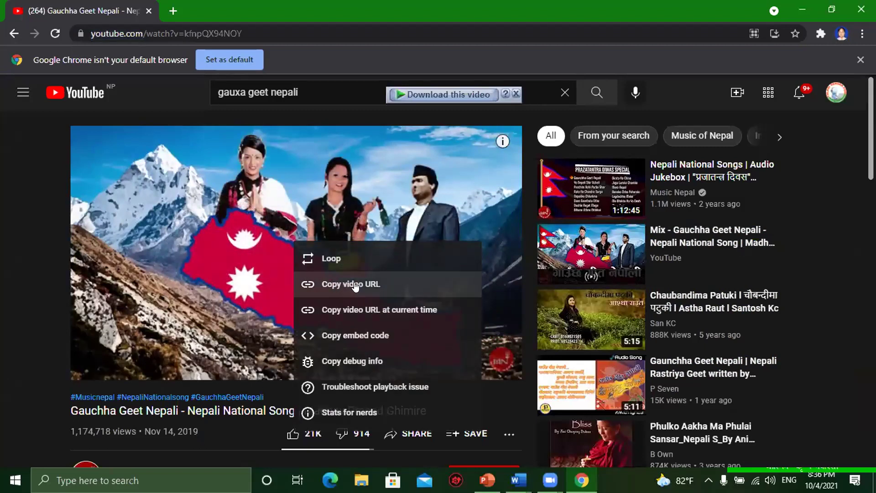
click(356, 284)
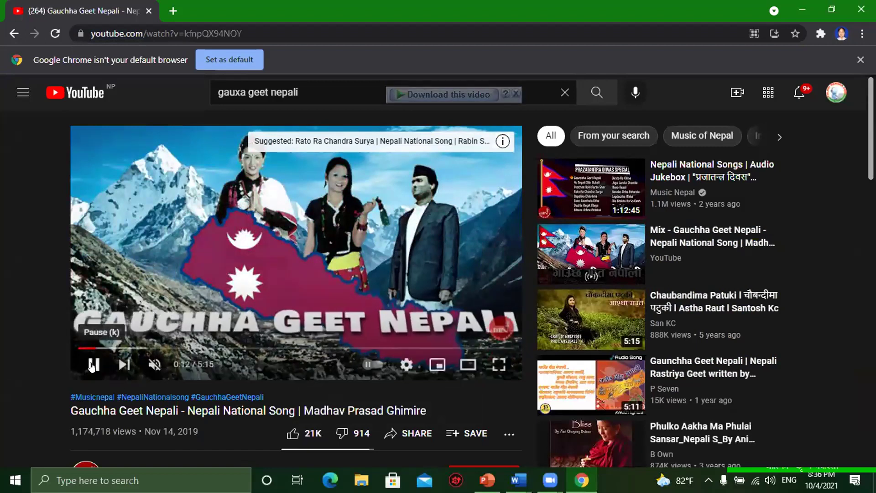
click(93, 364)
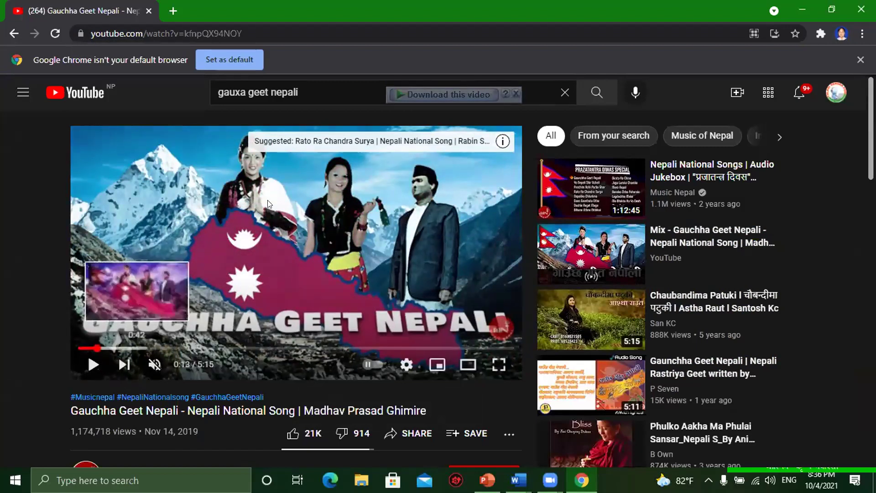
right_click(314, 217)
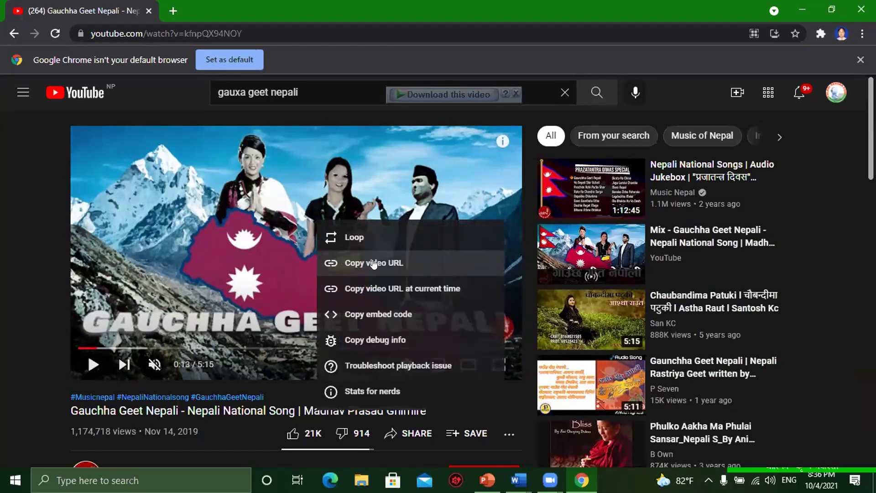
click(238, 242)
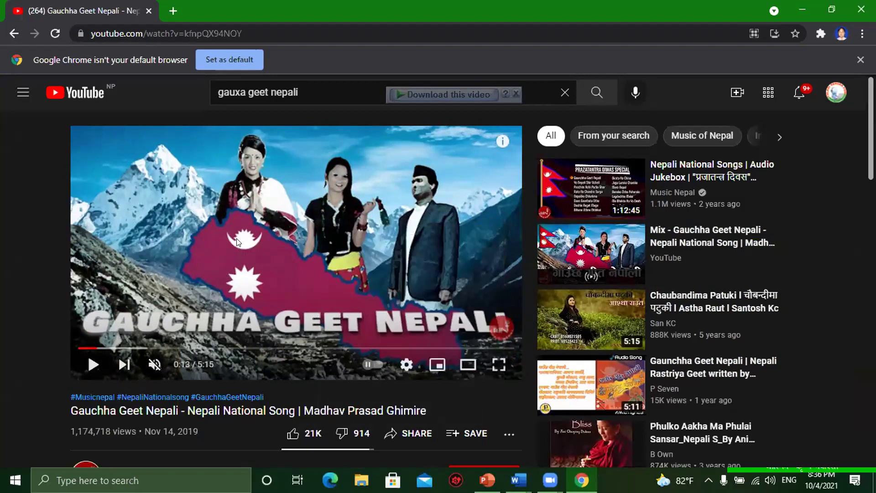
right_click(262, 231)
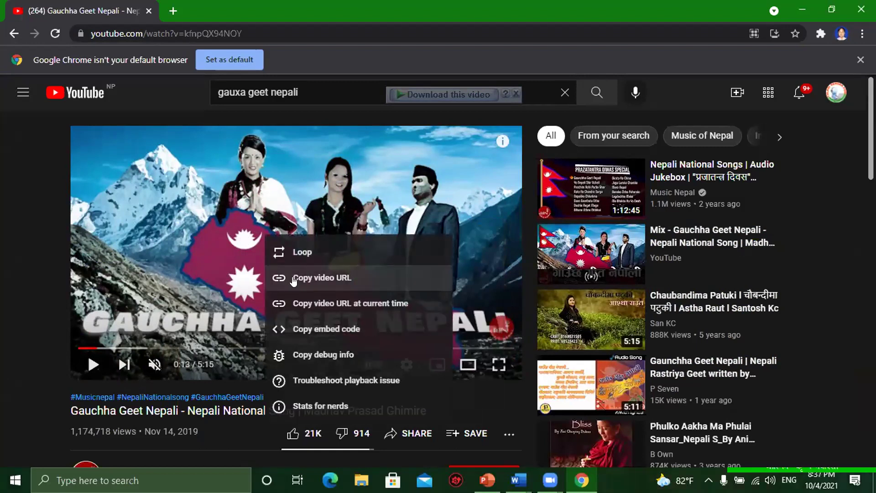
click(293, 278)
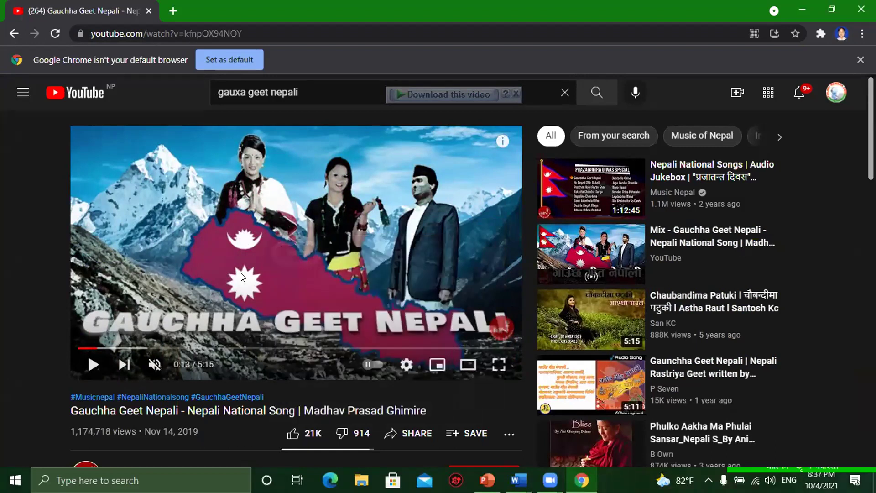
scroll(341, 257, down, 4)
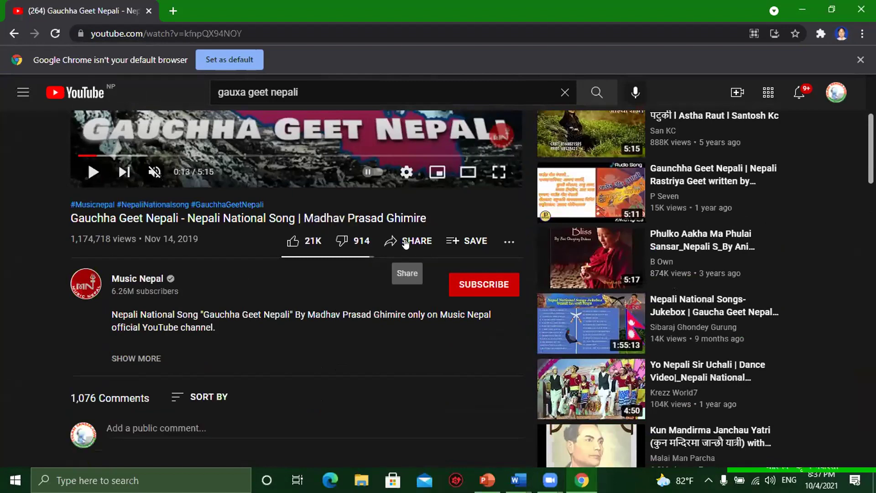
- Copy the video's short share link and minimize Chrome
click(407, 241)
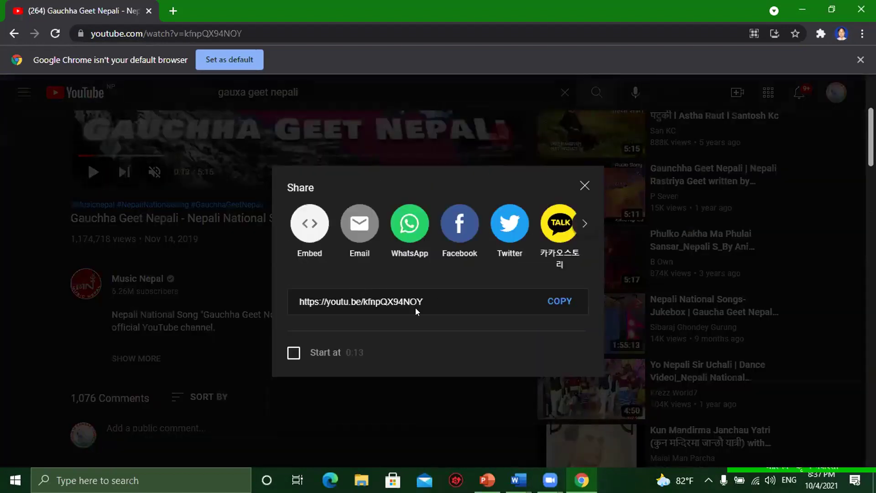
click(560, 302)
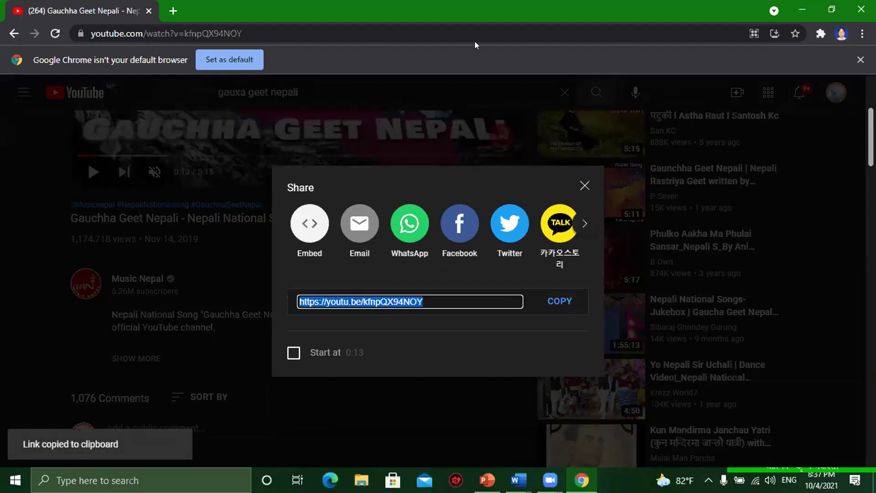
click(802, 8)
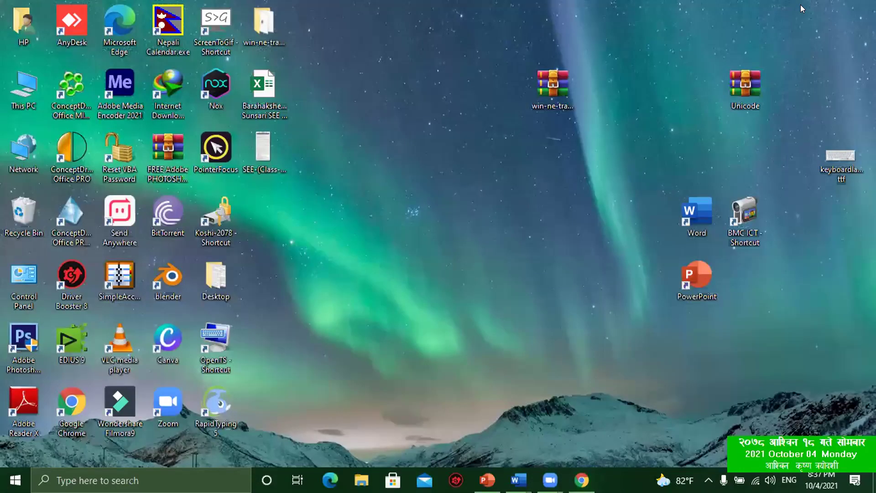
mouse_move(517, 480)
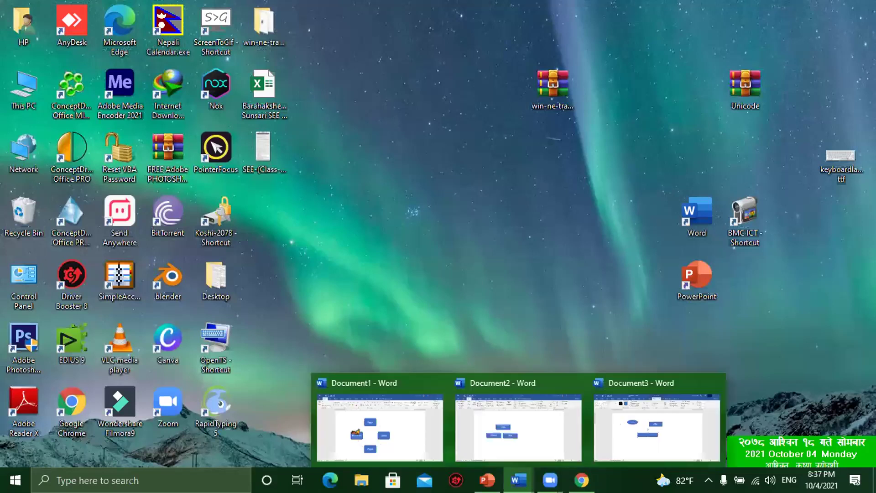
click(650, 445)
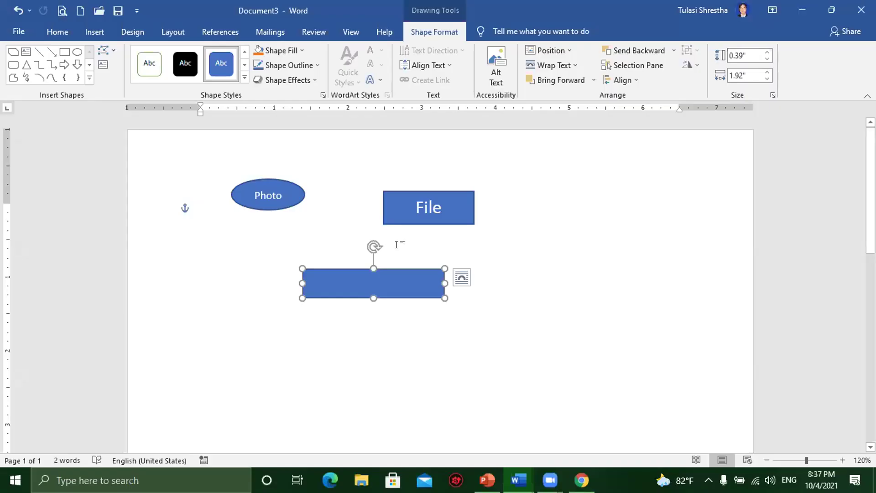
click(94, 32)
click(454, 51)
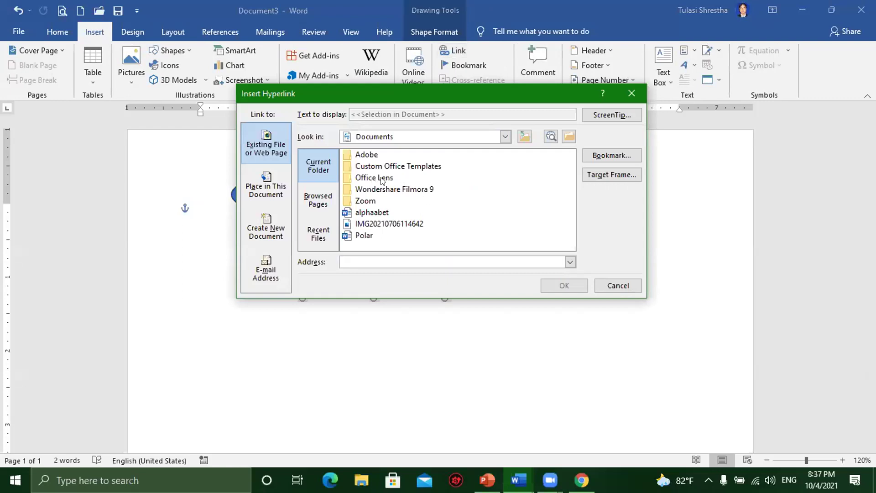
click(259, 221)
click(315, 203)
key(ctrl+v)
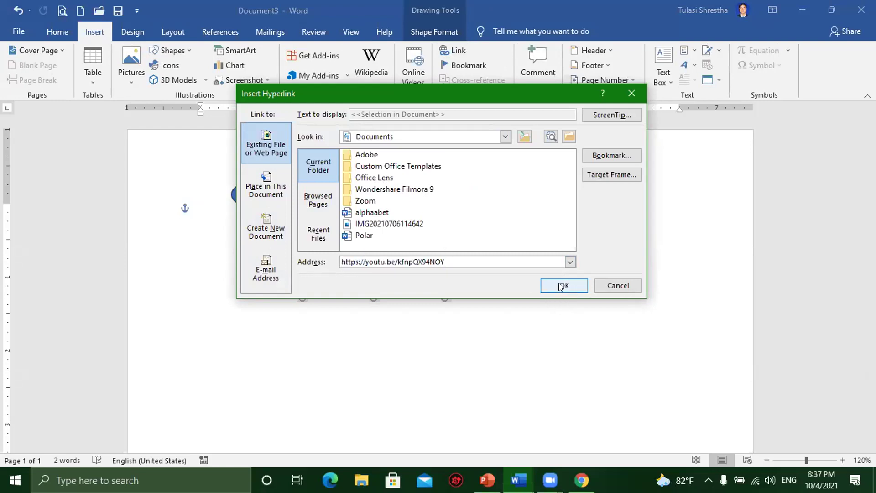
click(561, 287)
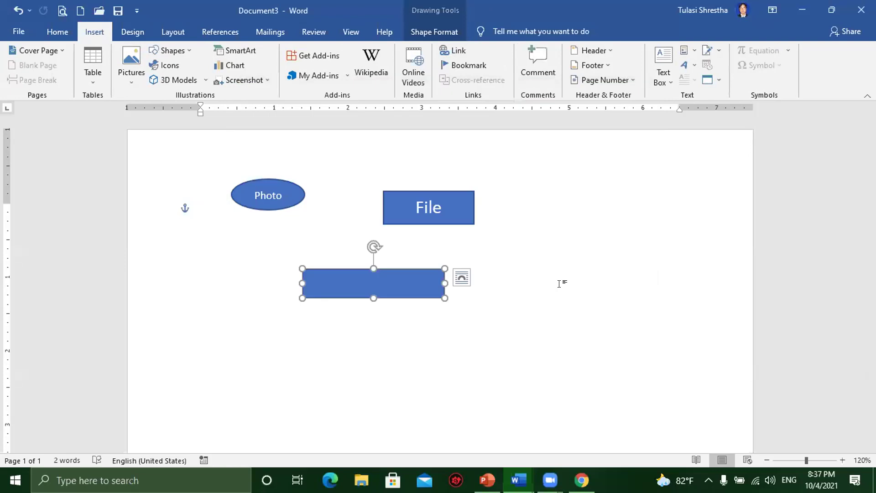
- Type the label 'Youtube Song' inside the linked rectangle
right_click(365, 280)
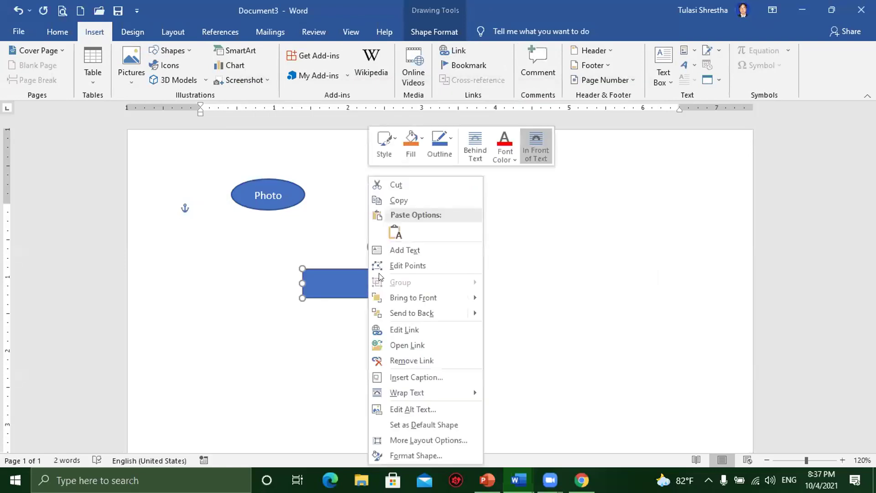
click(400, 250)
text(Youtube )
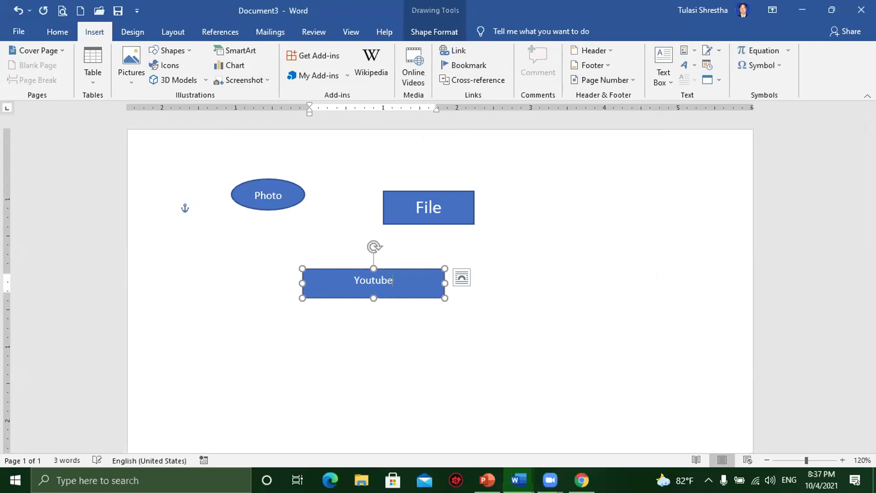
text(Song)
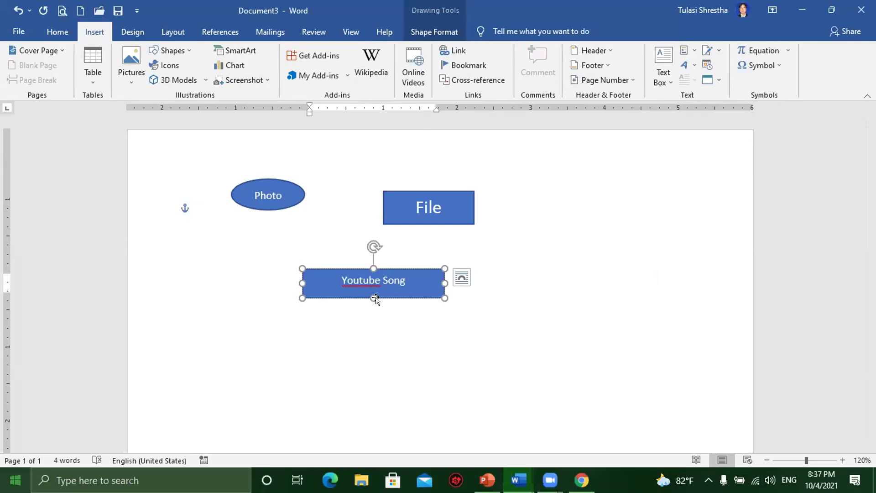
click(499, 298)
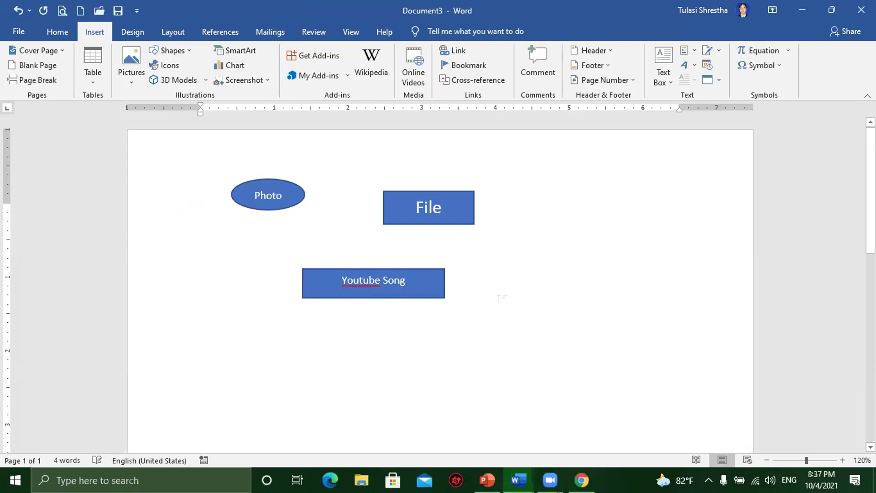
ctrl+click(398, 292)
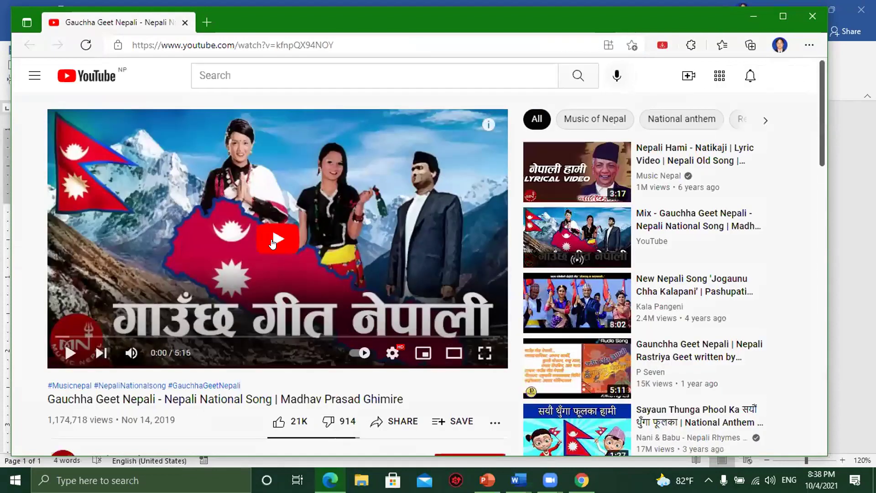
click(272, 239)
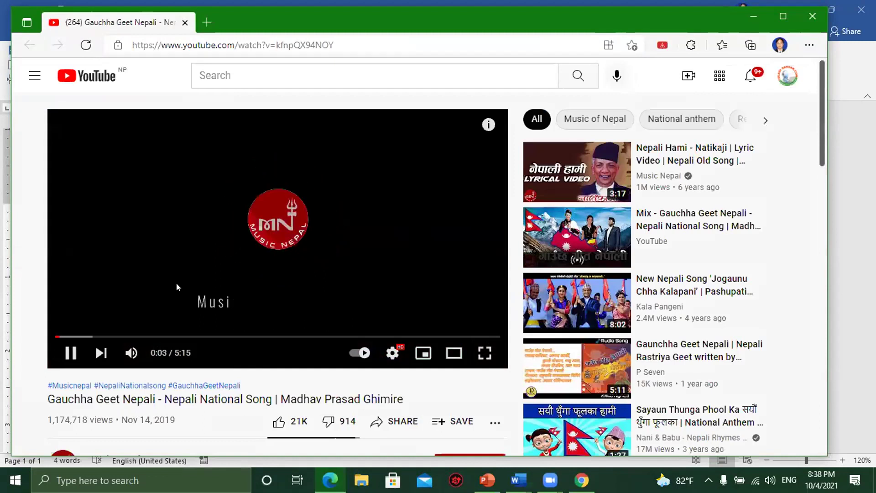
click(70, 353)
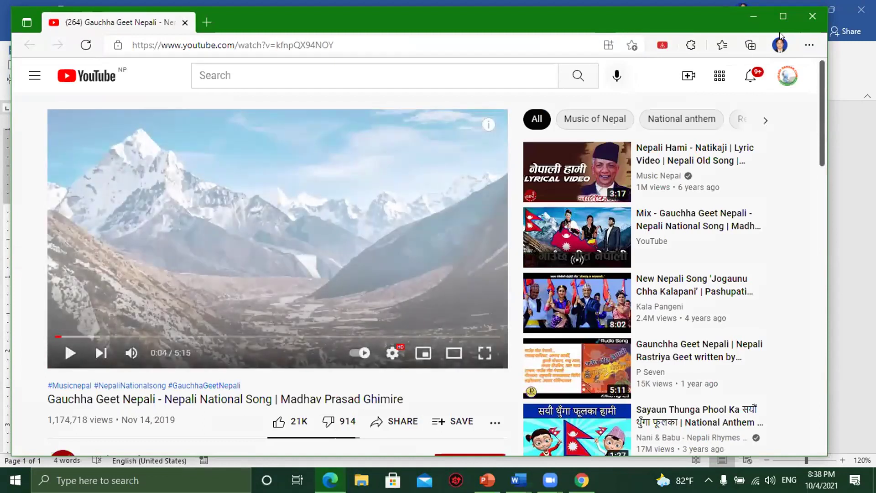
click(752, 19)
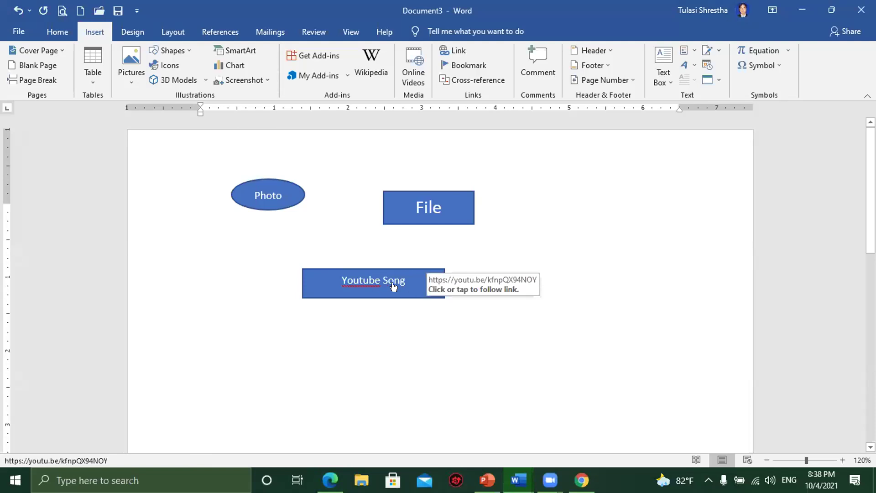
- Remove the rectangle's hyperlink and select the word Youtube in its label
right_click(426, 294)
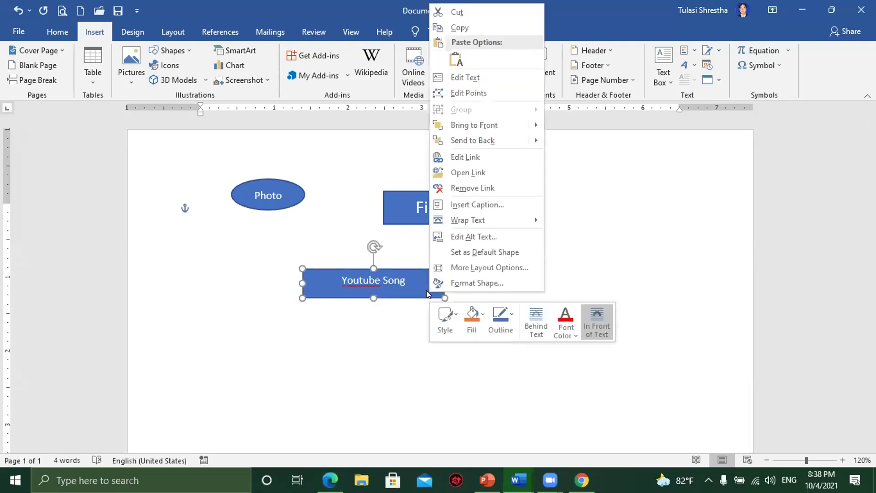
click(470, 188)
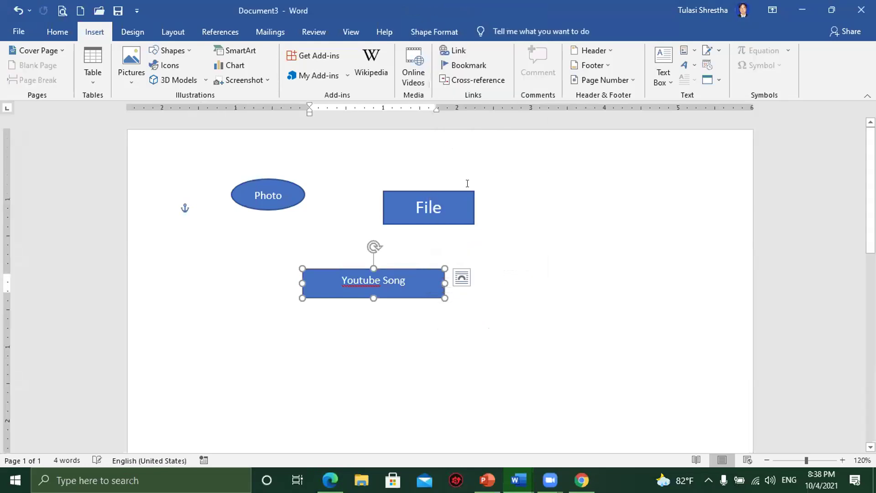
right_click(376, 276)
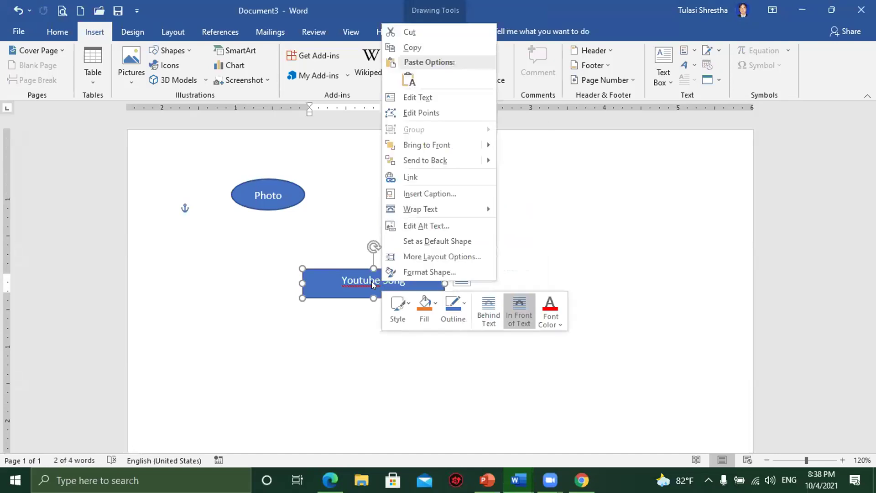
click(373, 283)
double_click(372, 280)
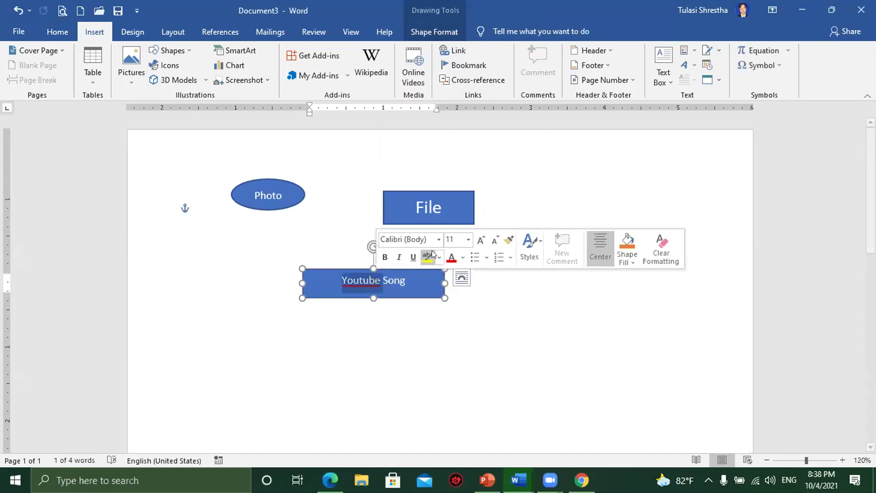
- Delete 'Youtube' so the label reads Song, then resize and reposition the rectangle
key(BackSpace)
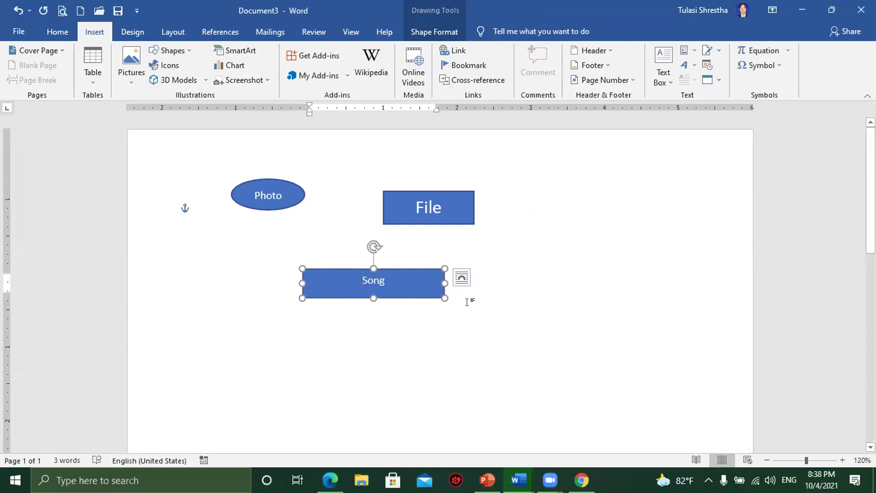
drag(438, 295, 359, 289)
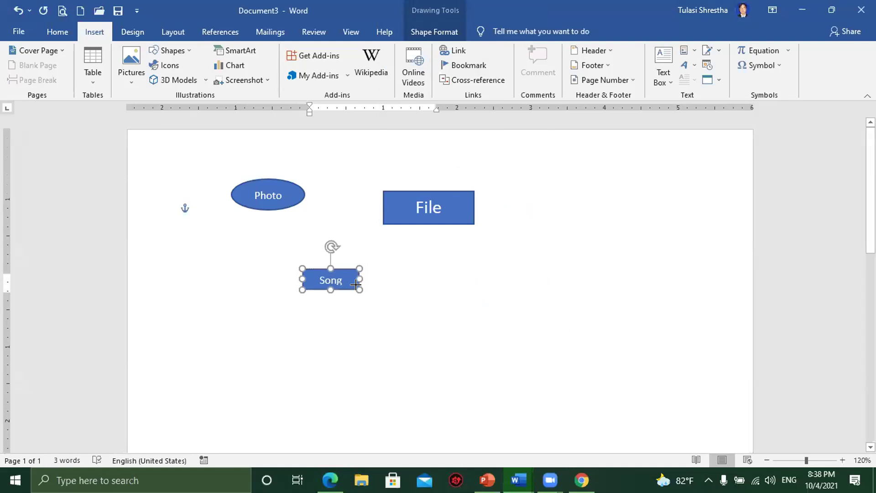
click(342, 306)
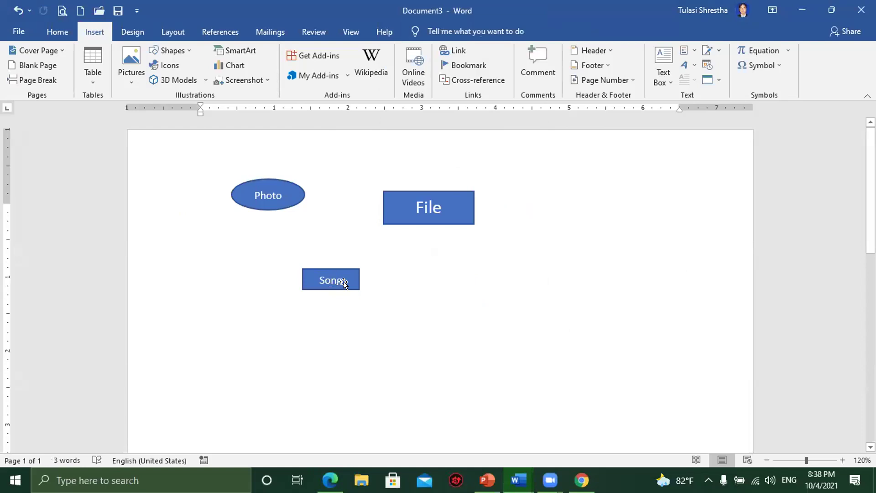
mouse_move(342, 288)
mouse_down()
mouse_move(345, 272)
mouse_move(344, 290)
mouse_up()
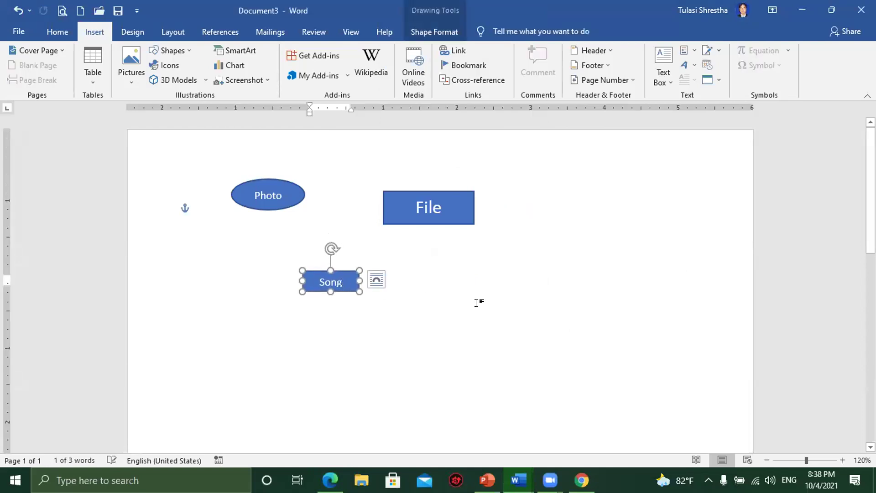
click(407, 305)
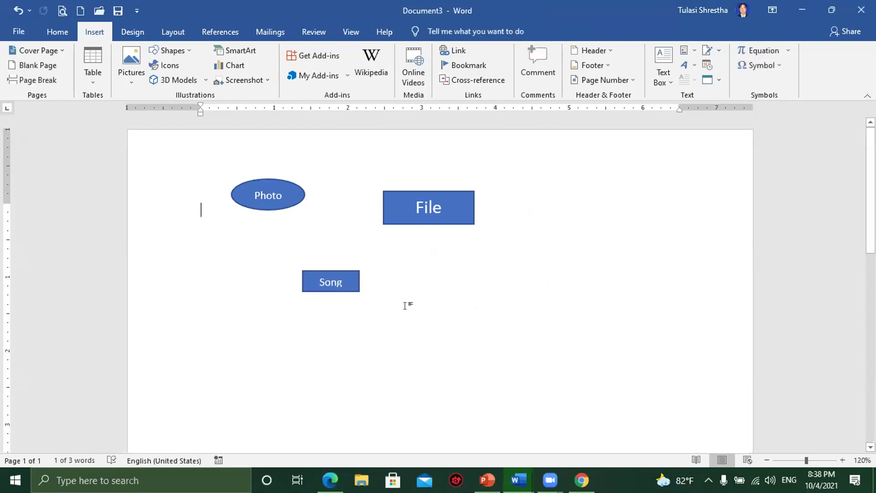
click(346, 286)
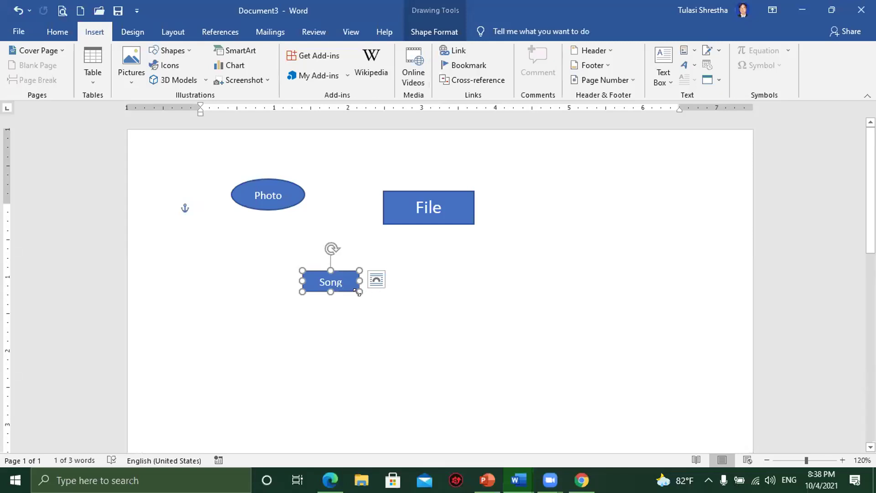
drag(358, 292, 395, 302)
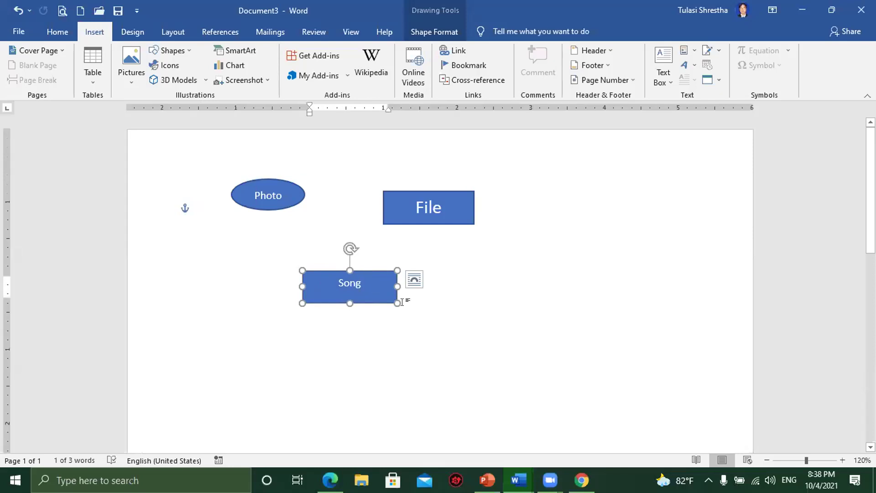
drag(396, 302, 377, 287)
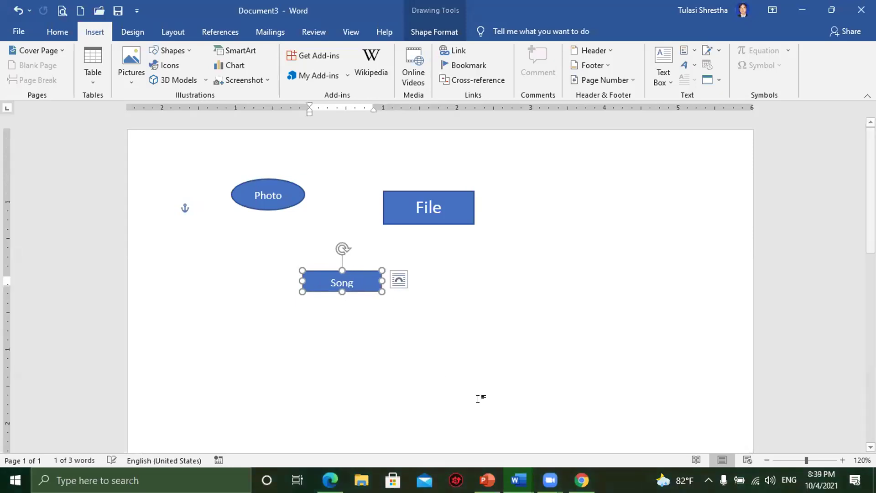
- Return to Chrome with the song video and close its share panel
click(582, 480)
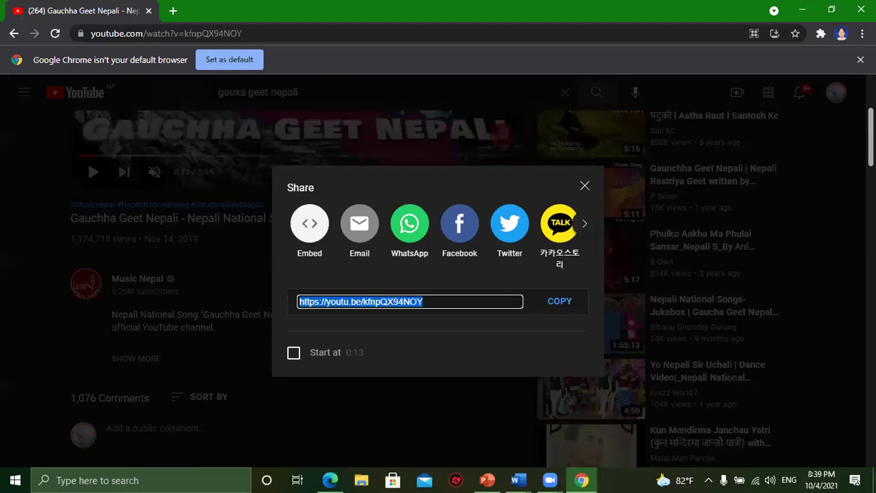
click(585, 186)
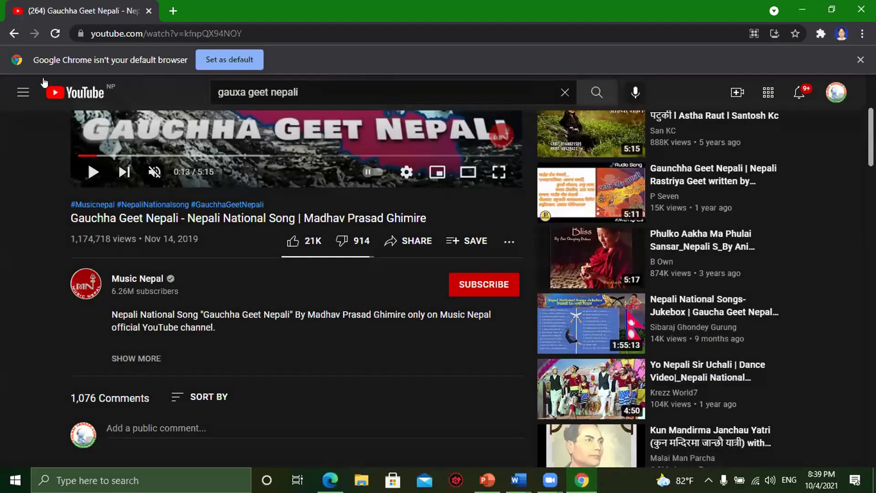
click(261, 32)
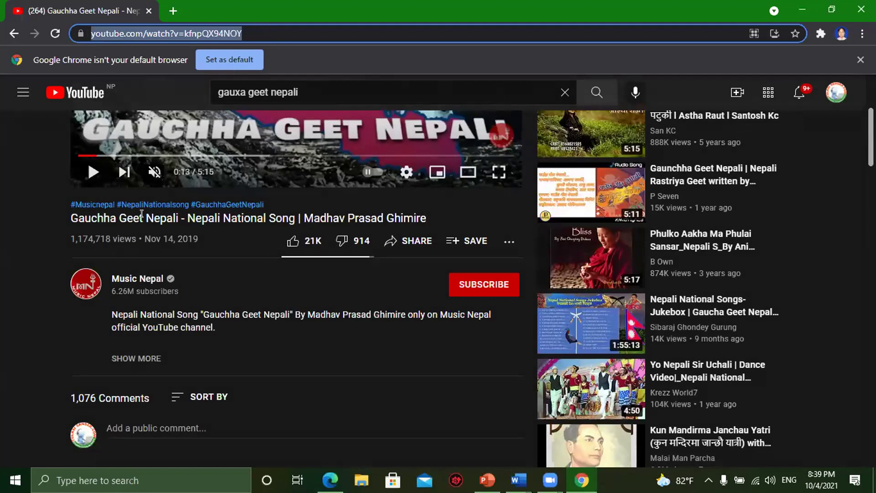
click(836, 92)
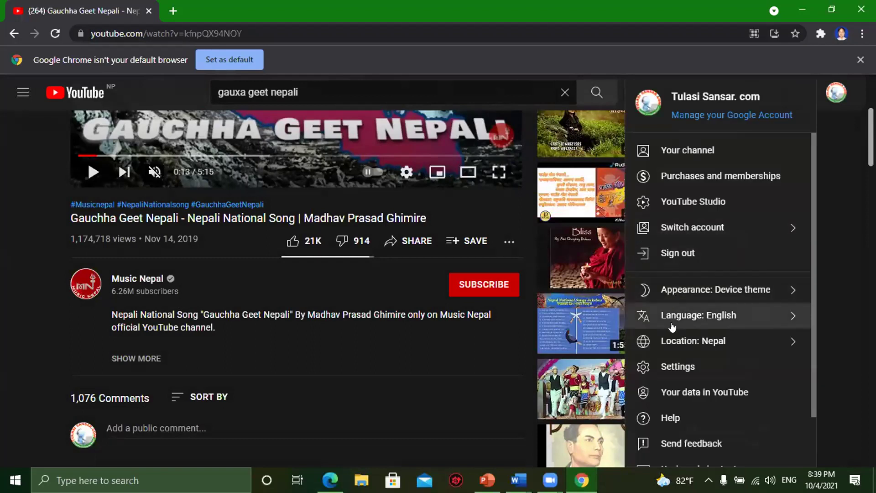
click(184, 28)
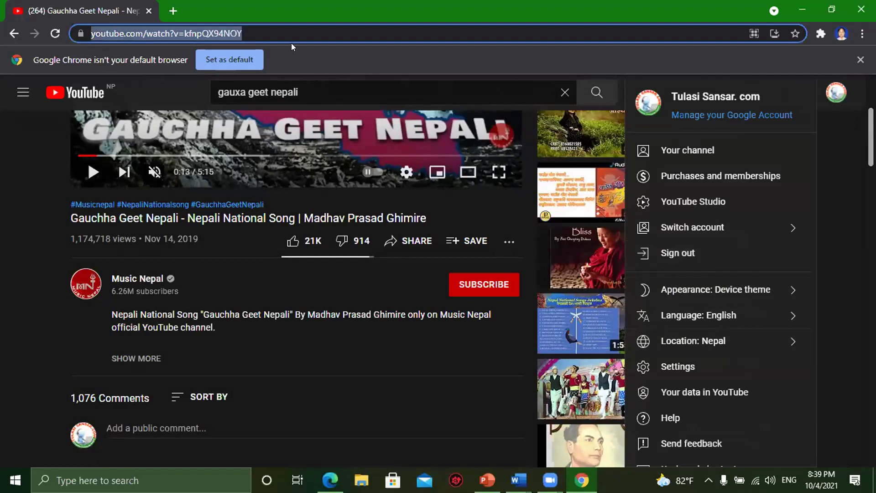
- Open youtube.com in a new browser tab
click(174, 11)
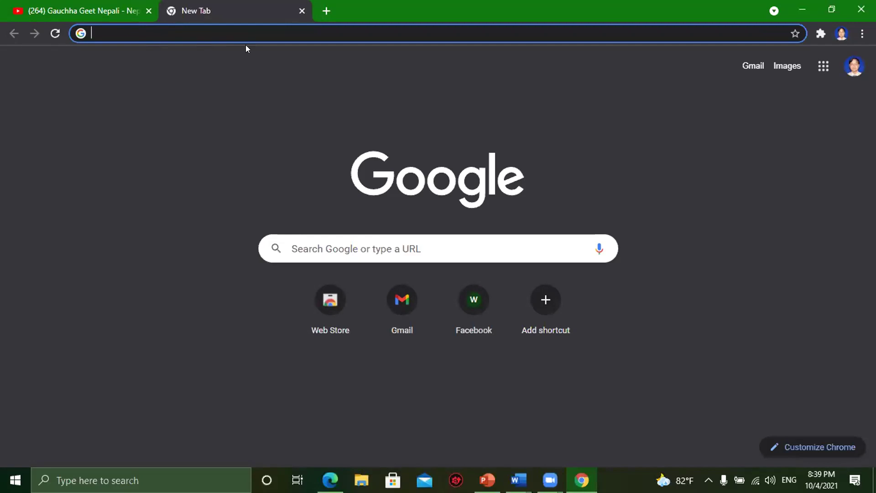
text(youtube)
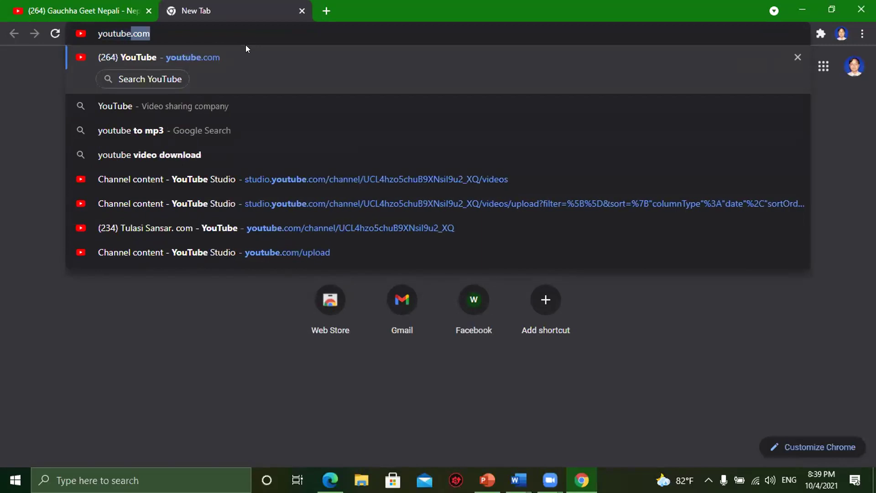
text(.com)
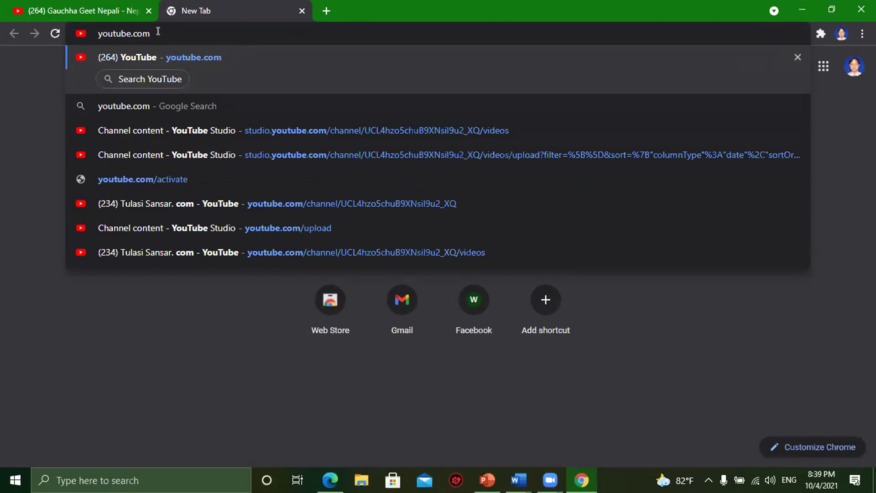
key(Return)
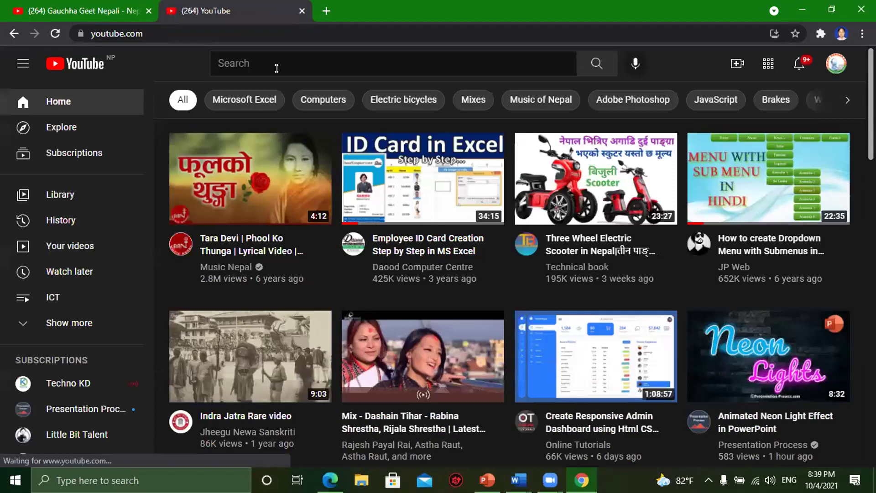
- Search YouTube for 'tulasi sansar.com' and open the computer-training channel
click(254, 61)
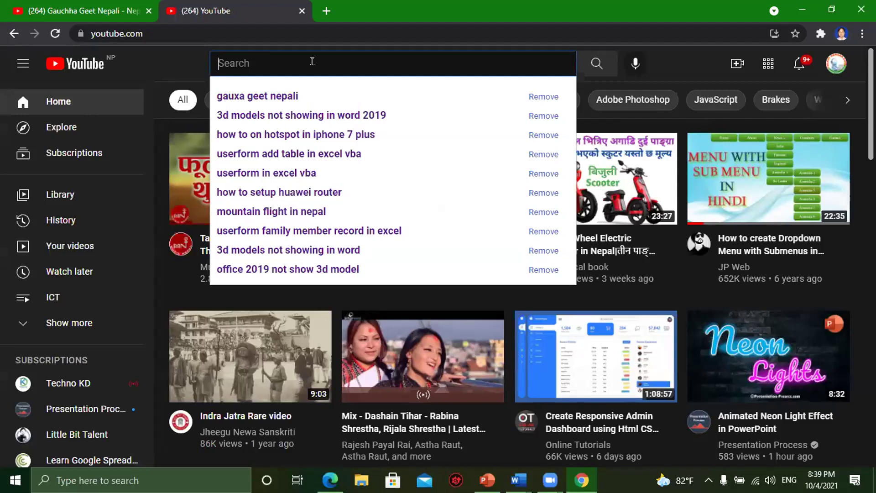
text(tulasi)
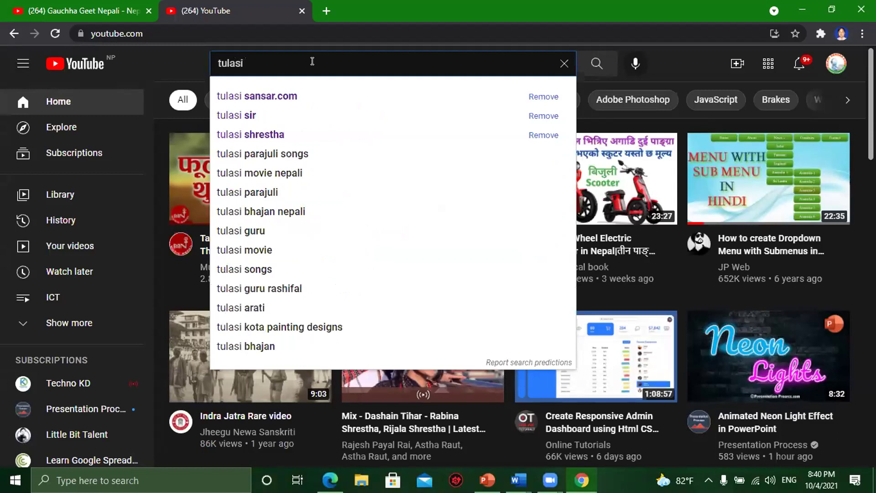
text( sansar)
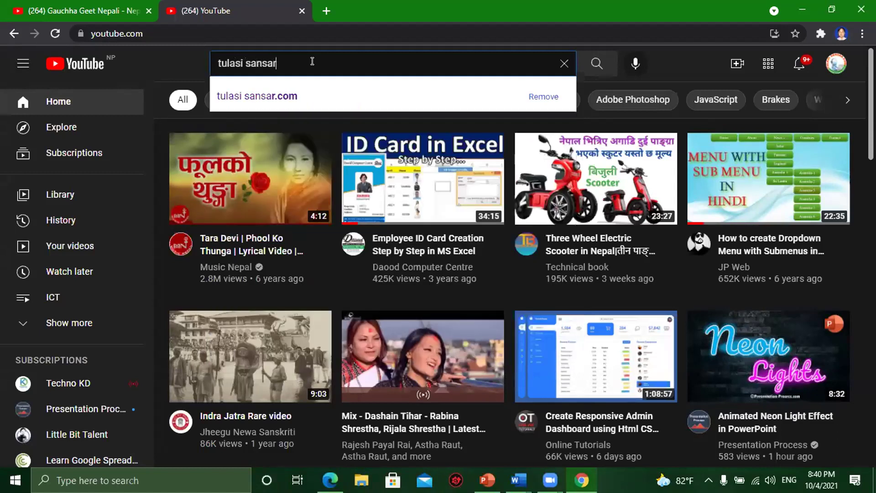
text(.com)
key(Return)
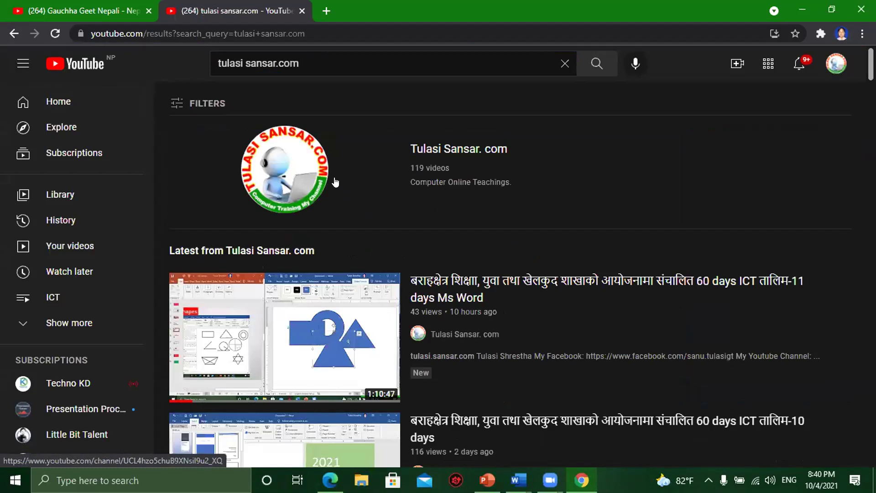
scroll(404, 312, down, 4)
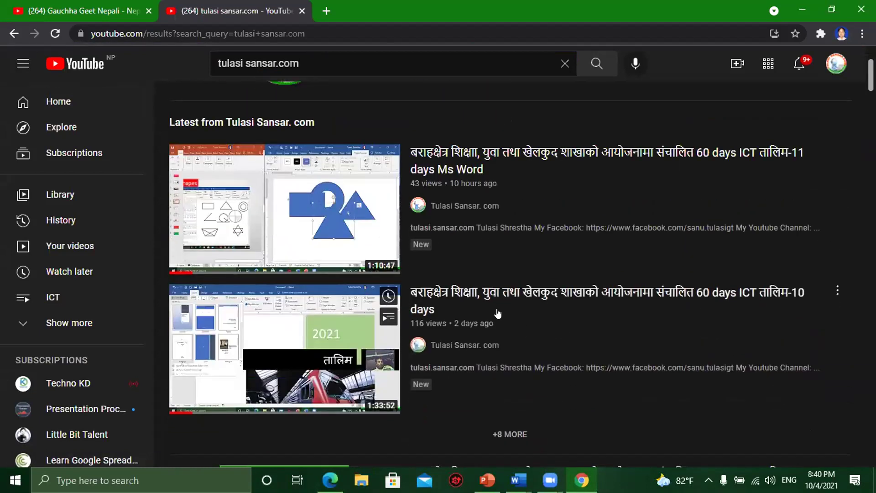
scroll(457, 246, up, 4)
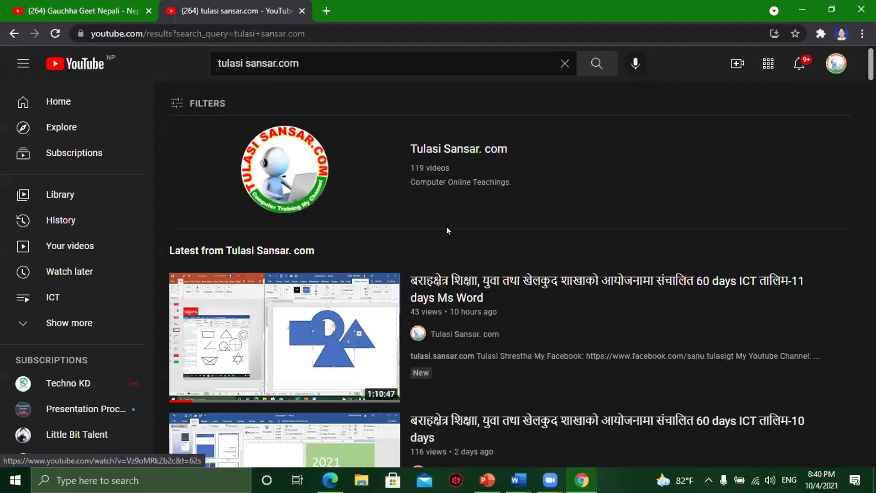
click(451, 150)
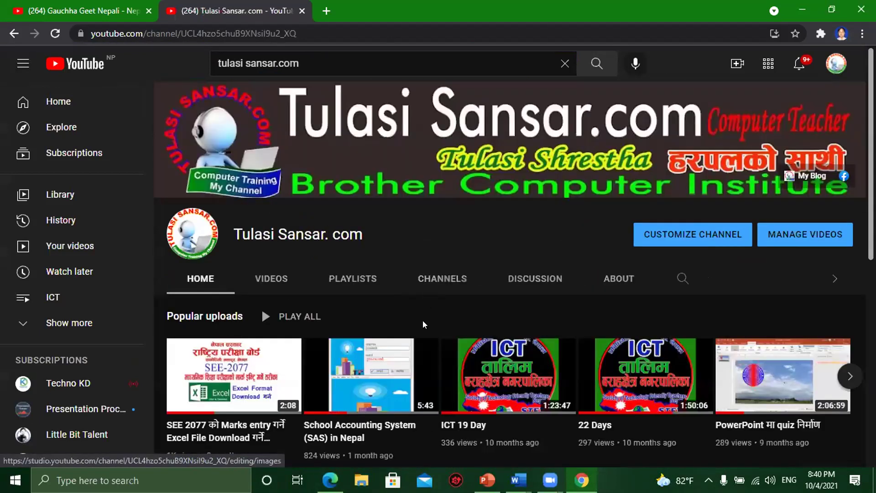
- From the channel's Videos grid, open the '60 days ICT तालिम-2' video
scroll(423, 321, down, 2)
scroll(422, 333, down, 1)
scroll(422, 342, down, 1)
scroll(421, 350, up, 4)
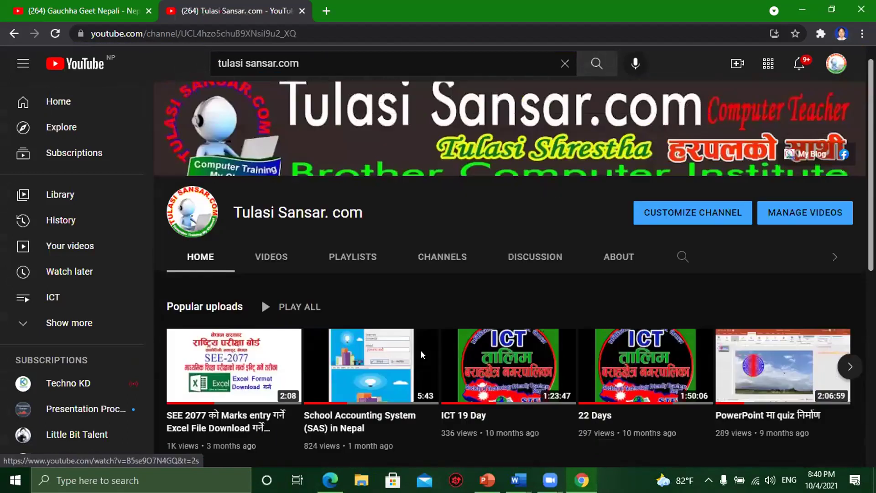
scroll(281, 152, down, 3)
click(281, 152)
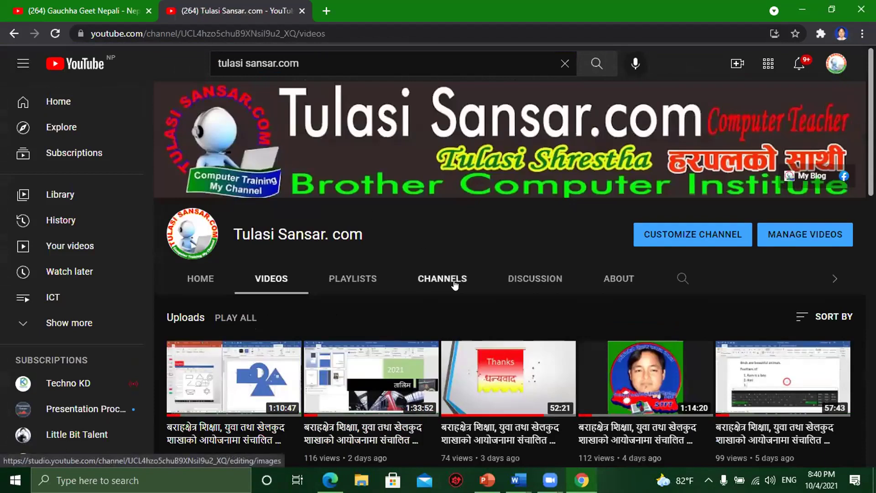
scroll(455, 284, down, 2)
scroll(593, 301, down, 2)
mouse_move(234, 323)
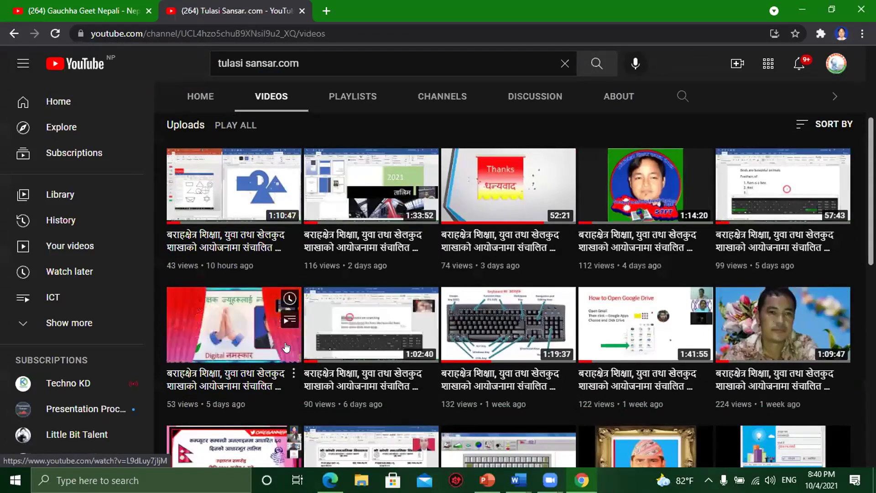
click(788, 335)
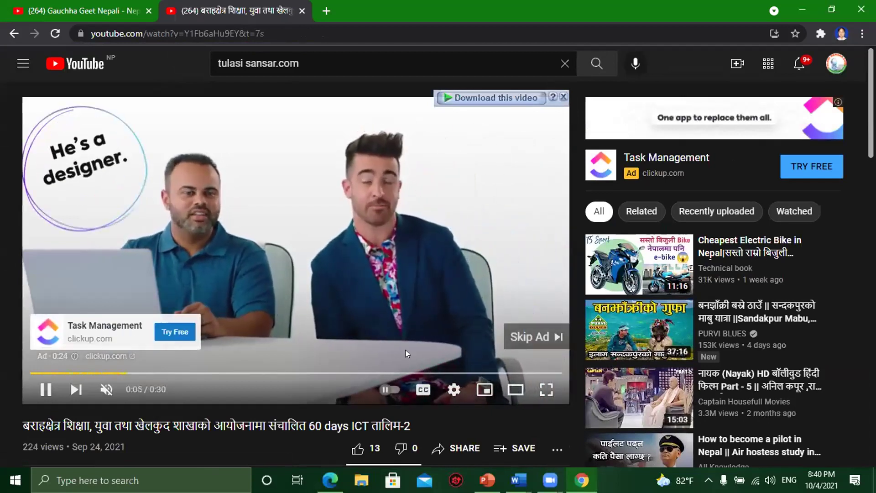
- Skip the ad, copy the ICT video's short share link, and minimize Chrome
click(529, 336)
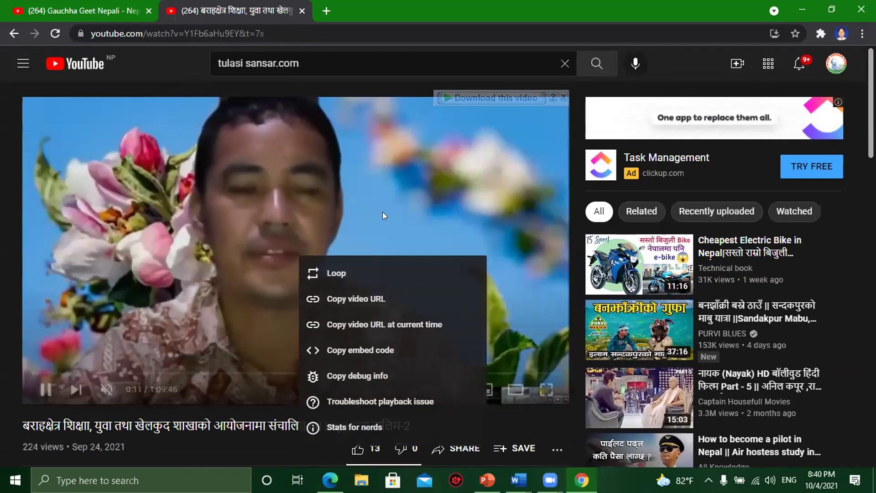
click(385, 211)
scroll(444, 247, down, 3)
scroll(445, 252, down, 3)
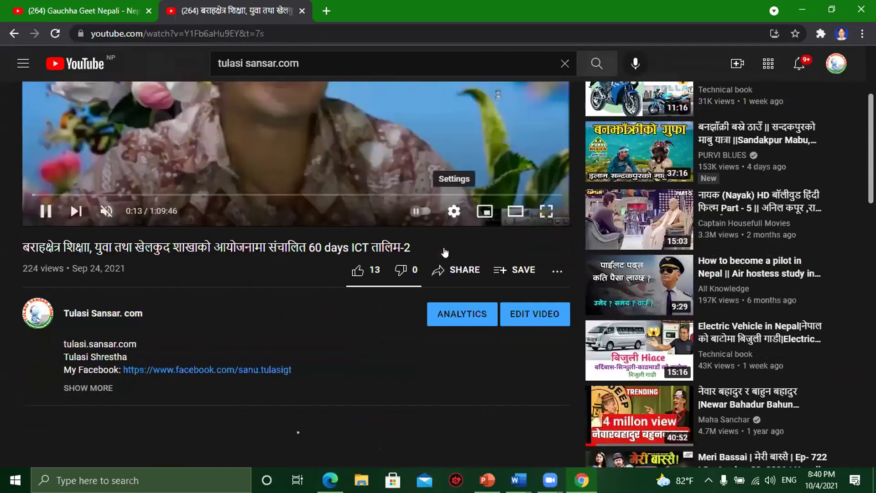
click(457, 190)
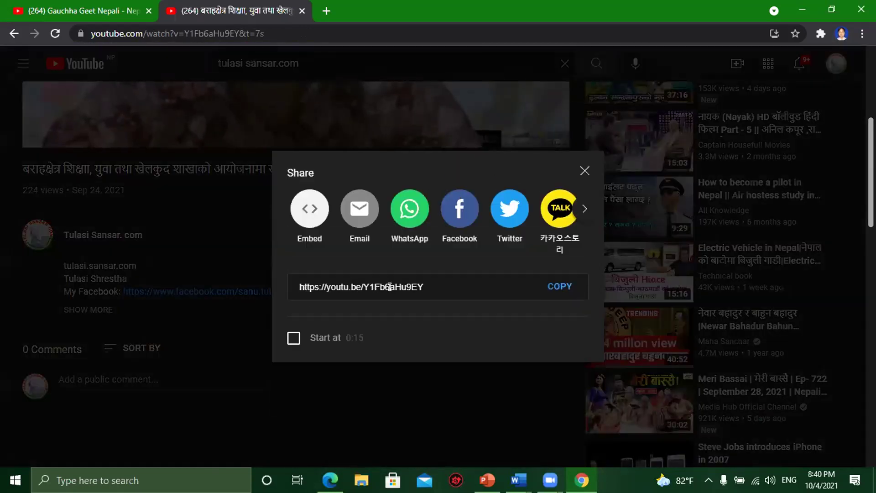
click(559, 288)
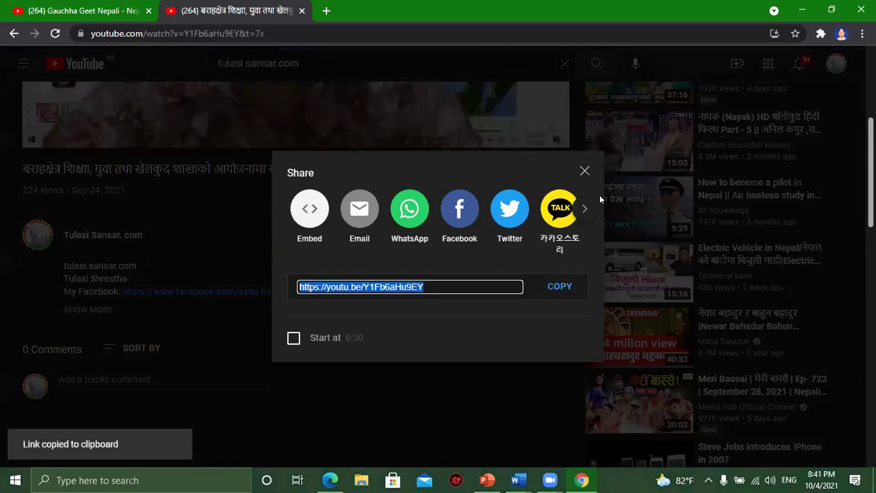
click(585, 172)
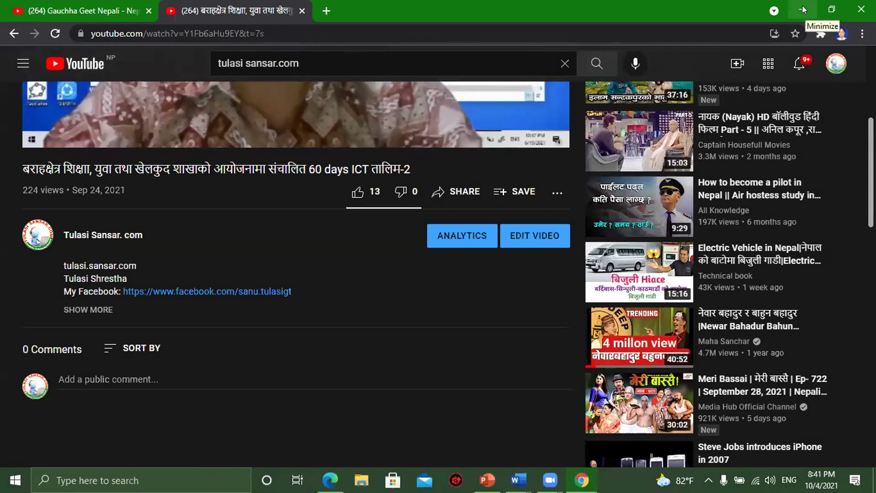
click(802, 7)
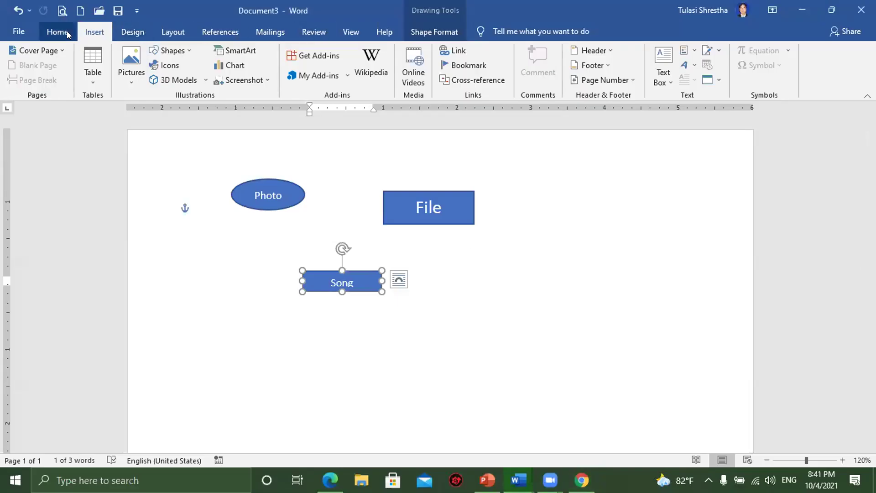
click(456, 53)
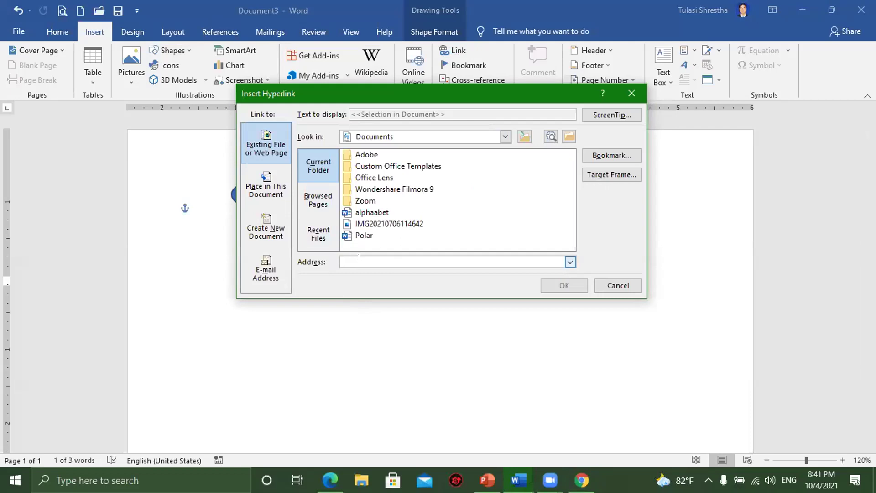
key(ctrl+v)
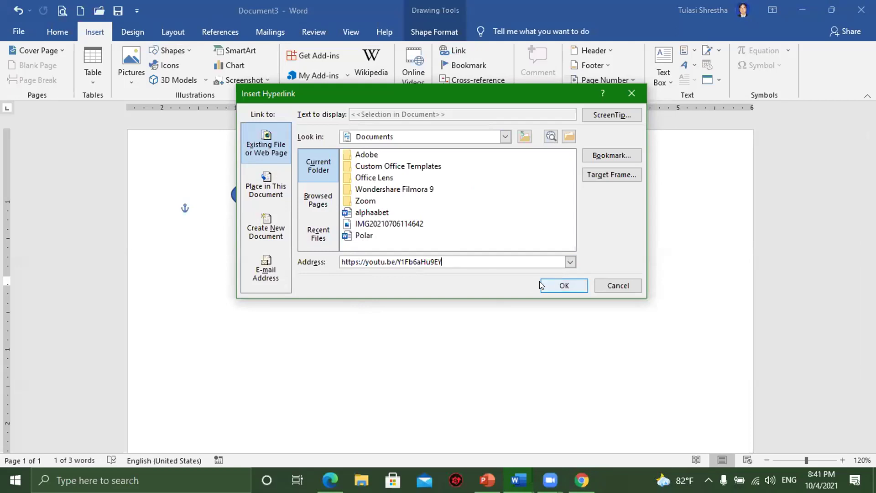
click(559, 286)
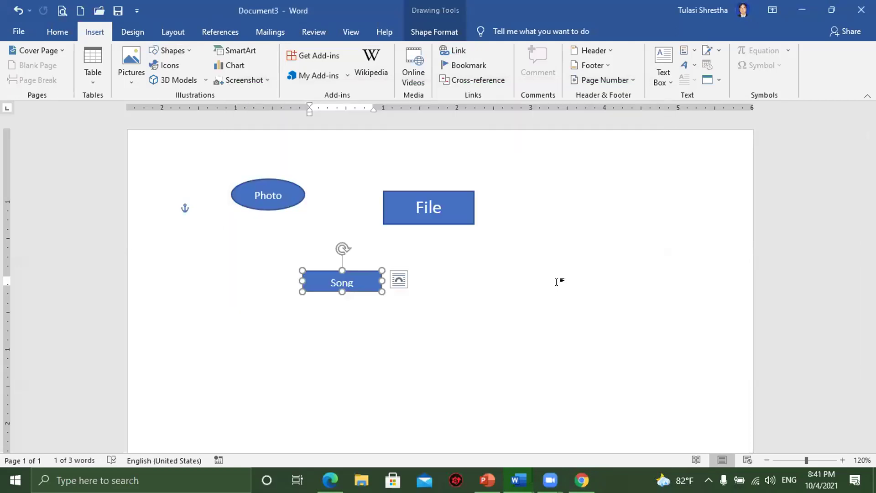
click(438, 329)
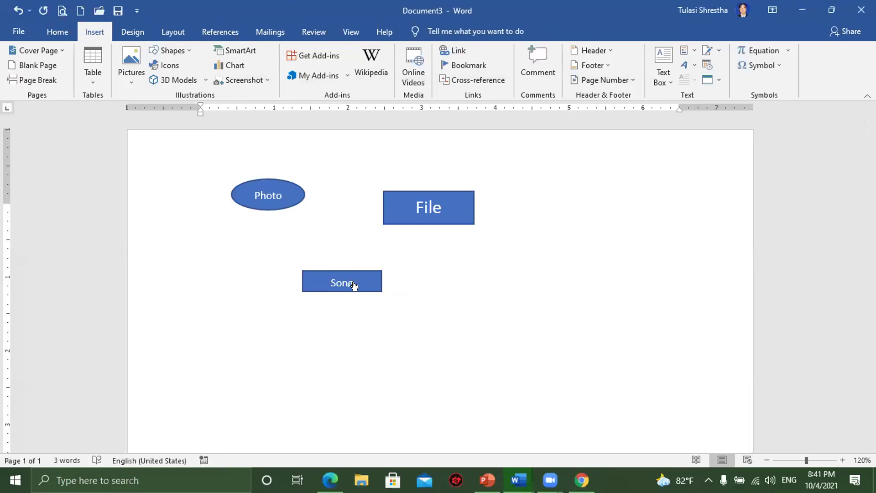
ctrl+click(353, 283)
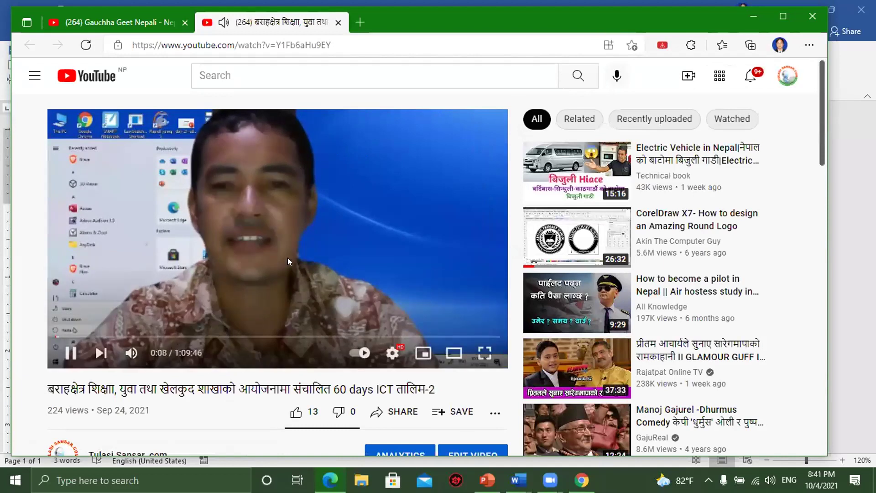
click(73, 353)
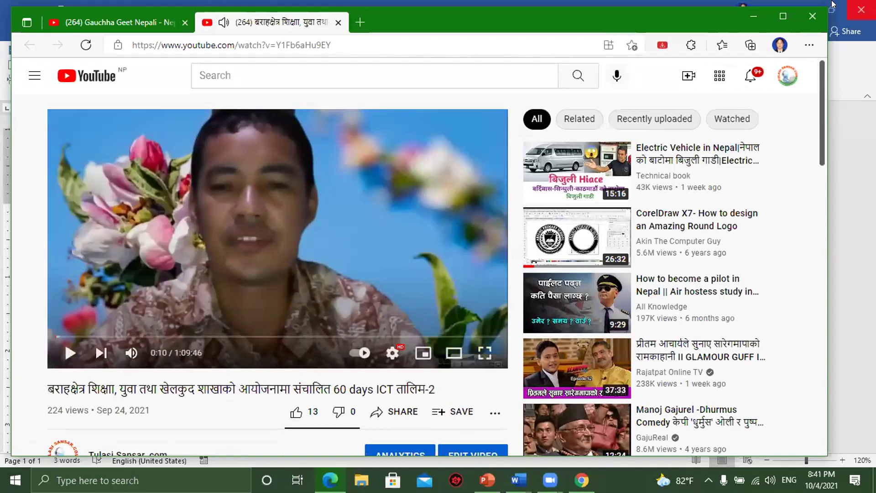
click(752, 20)
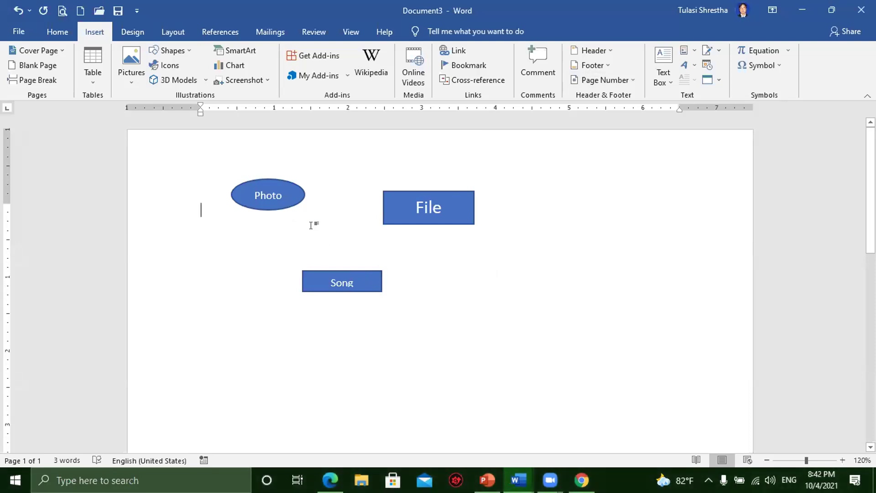
- Draw a rounded rectangle to the right of the Song shape
click(167, 50)
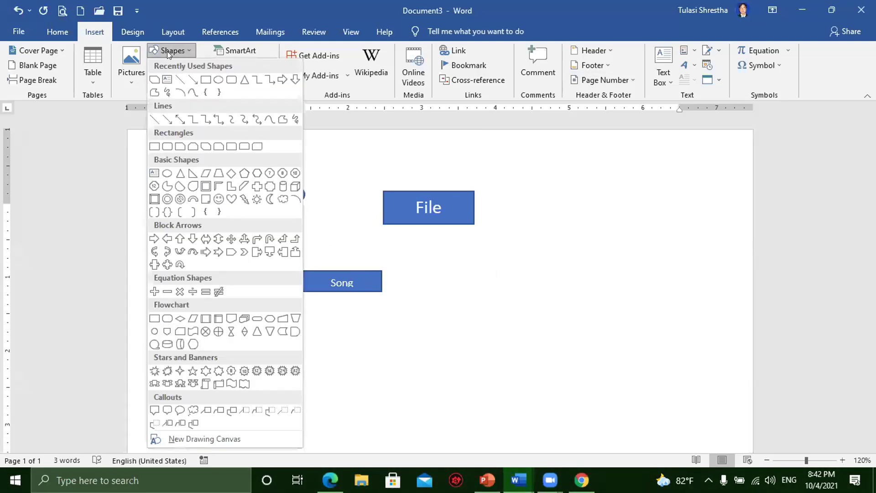
click(231, 79)
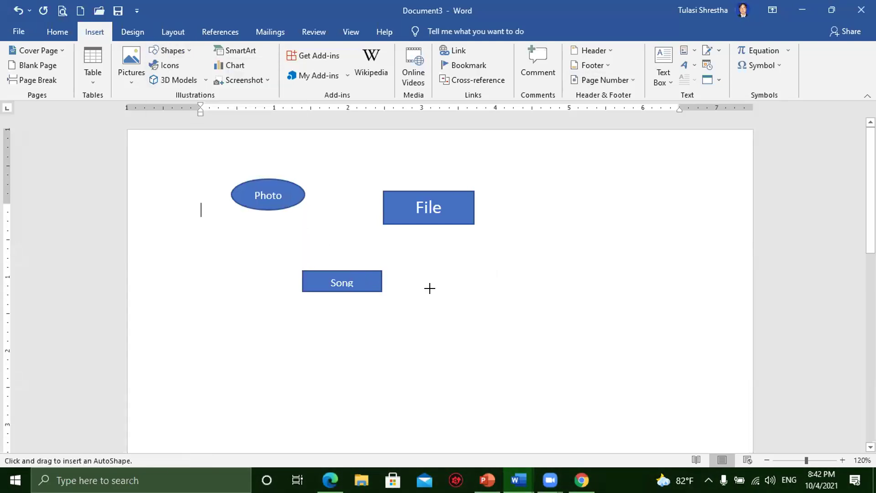
mouse_move(435, 264)
mouse_down()
mouse_move(511, 296)
mouse_move(509, 307)
mouse_up()
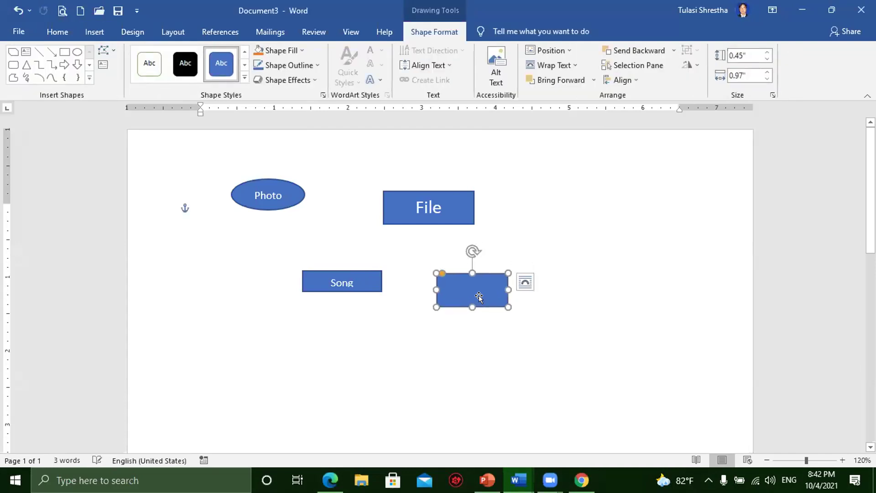
- Label the new rectangle 'Video' and select it again
right_click(476, 291)
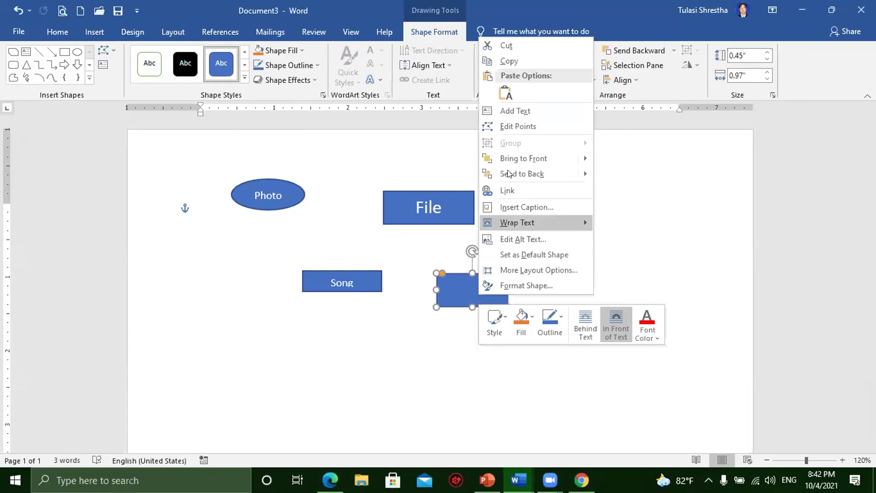
click(506, 109)
text(Video)
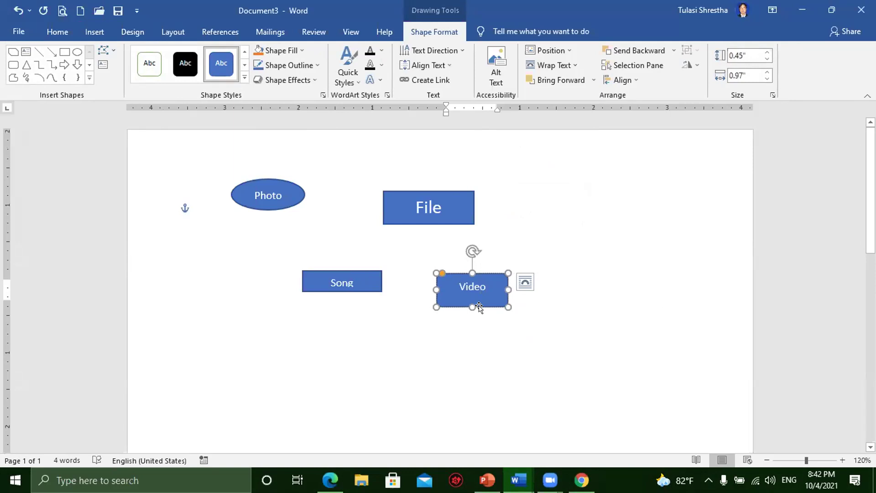
click(573, 284)
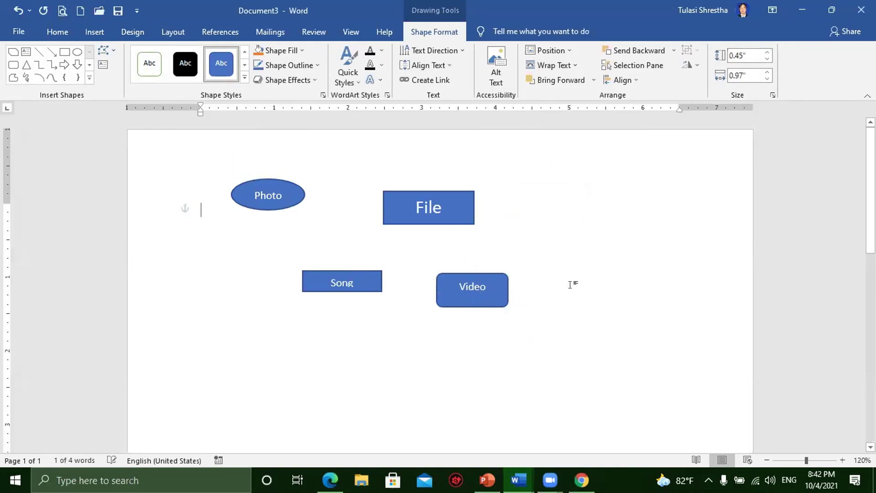
click(489, 304)
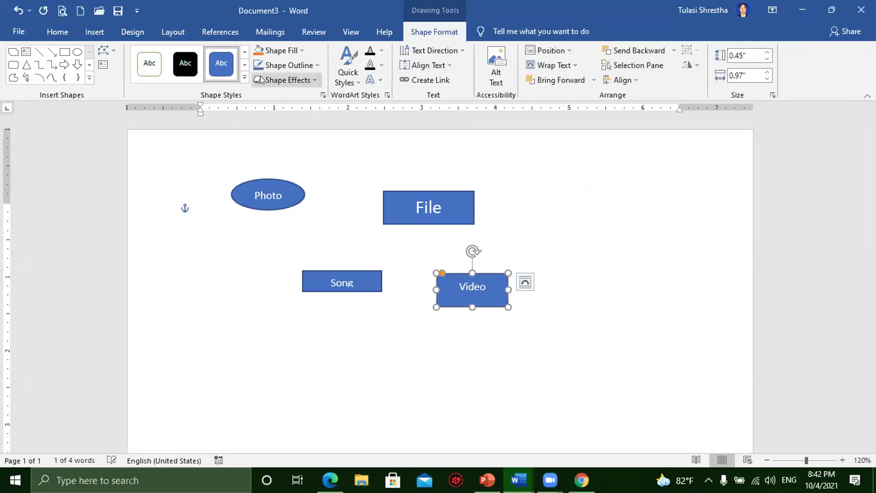
click(95, 33)
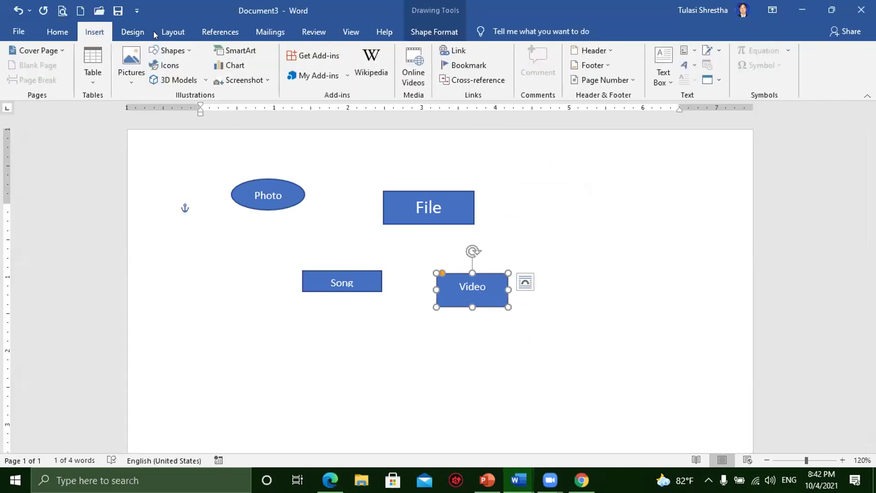
- Hyperlink the Video shape to Downloads\Video\Most Beautiful Fishes From Around The World
click(455, 51)
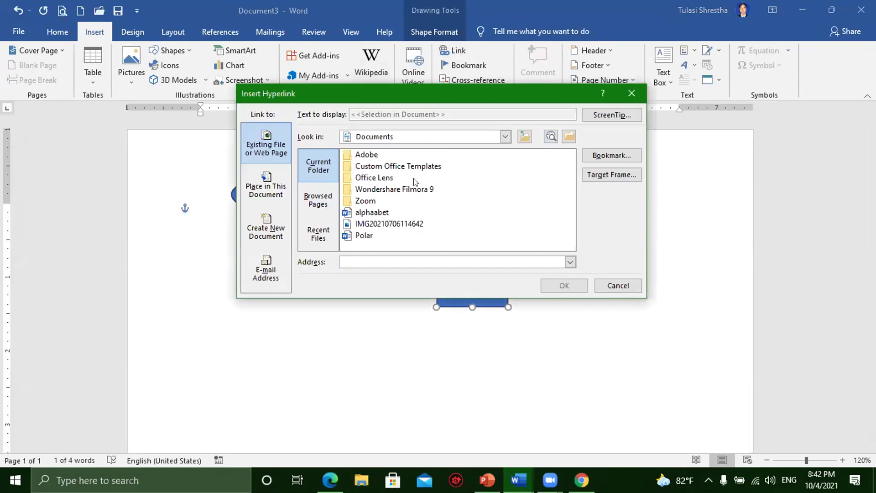
click(506, 137)
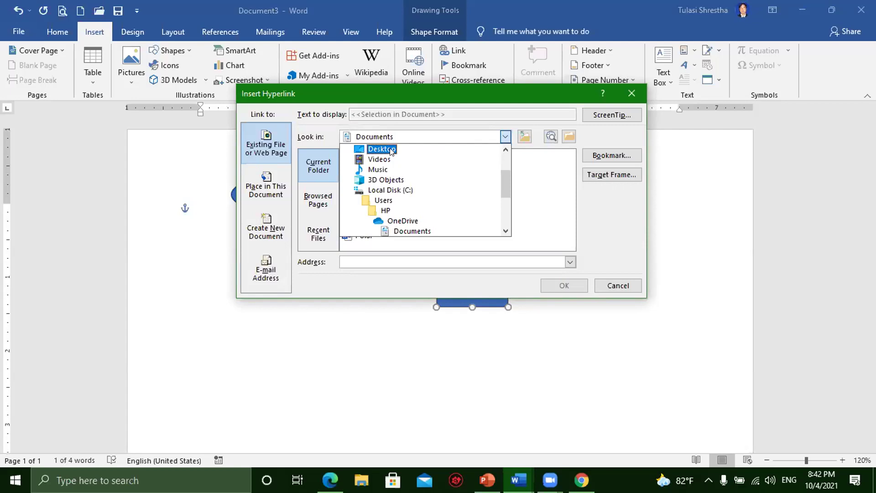
drag(504, 185, 506, 171)
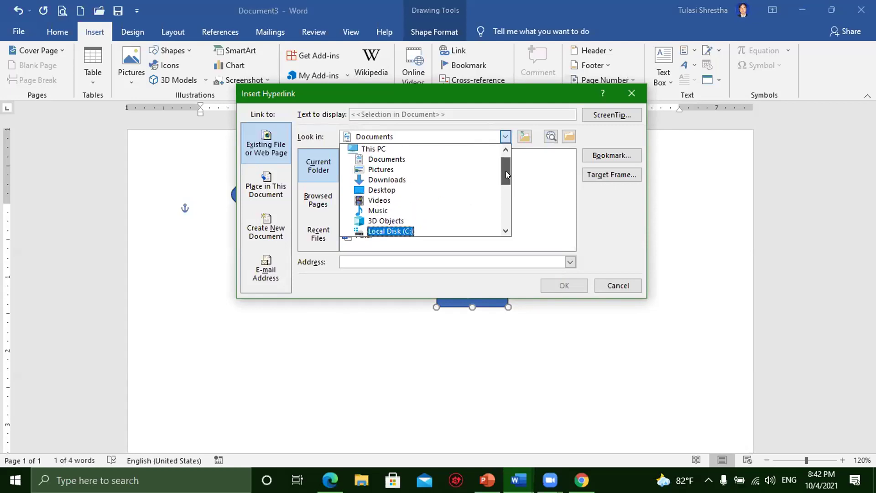
click(395, 179)
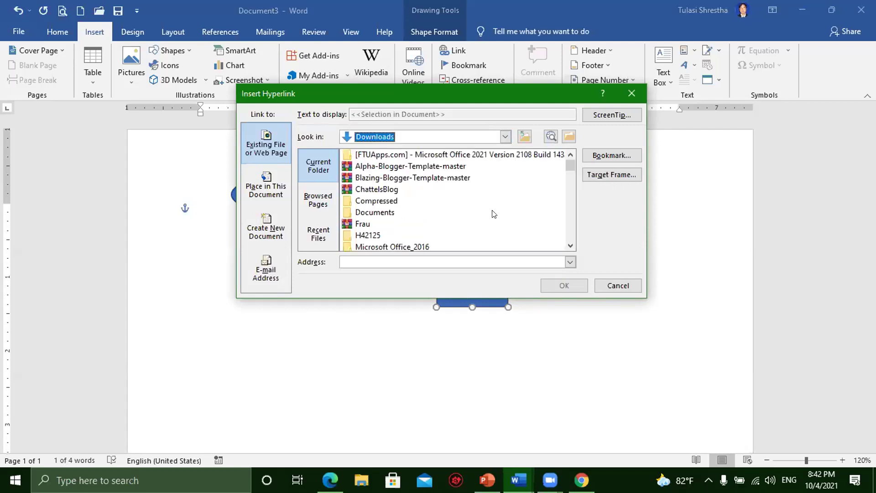
drag(569, 159, 570, 186)
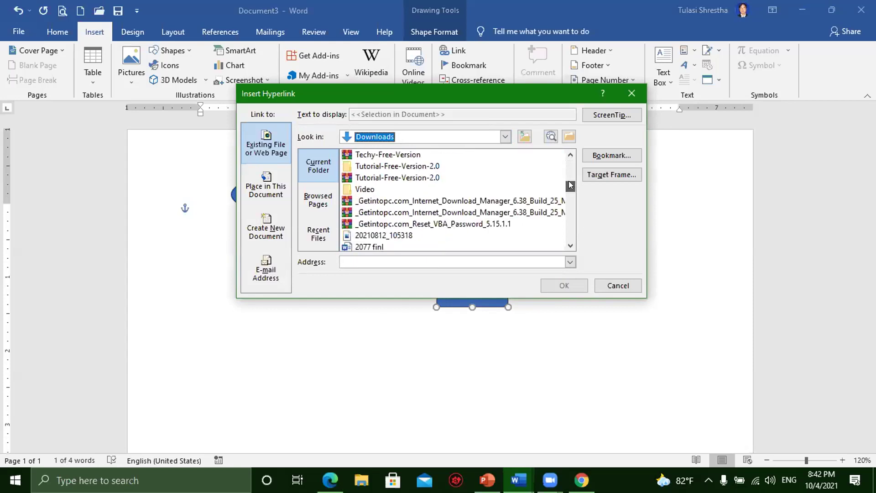
click(363, 190)
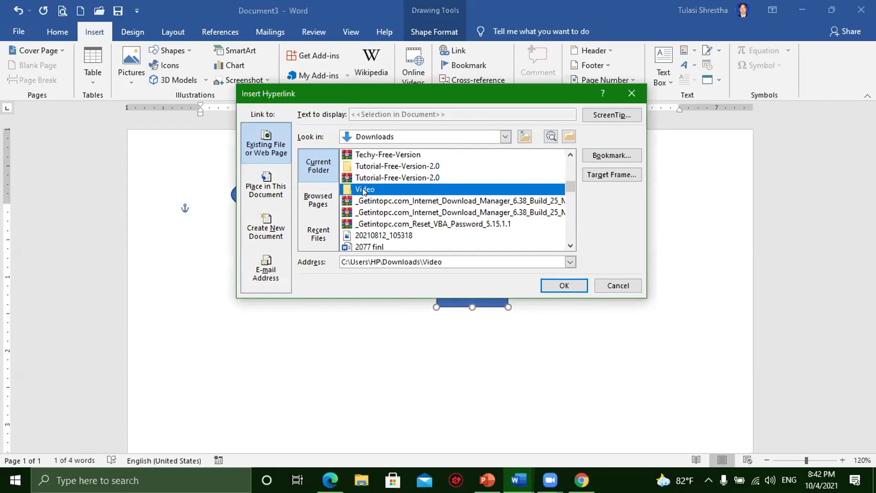
double_click(364, 191)
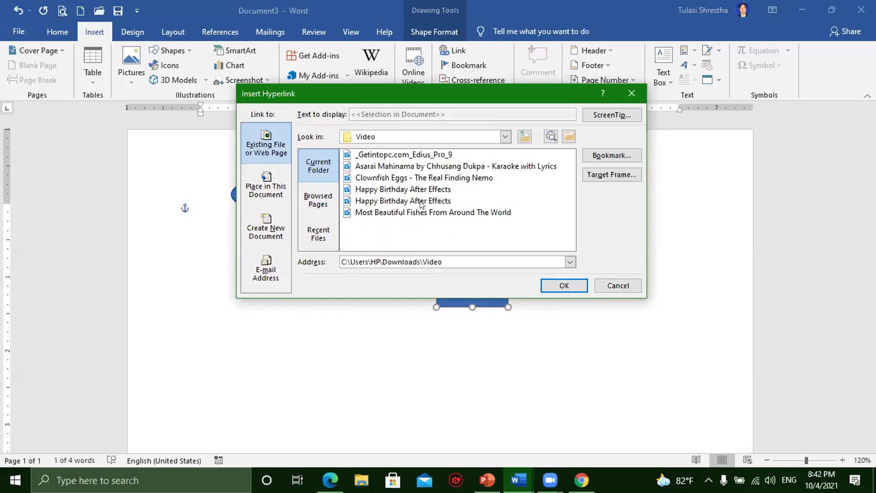
click(393, 179)
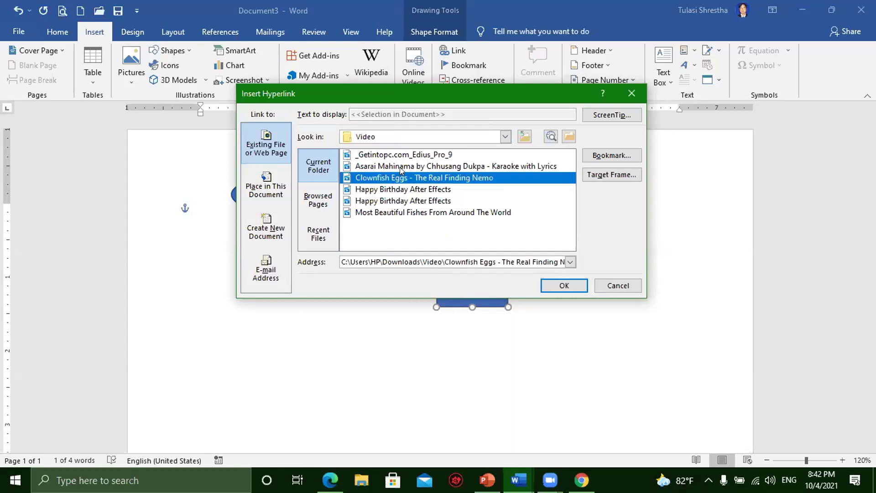
click(393, 213)
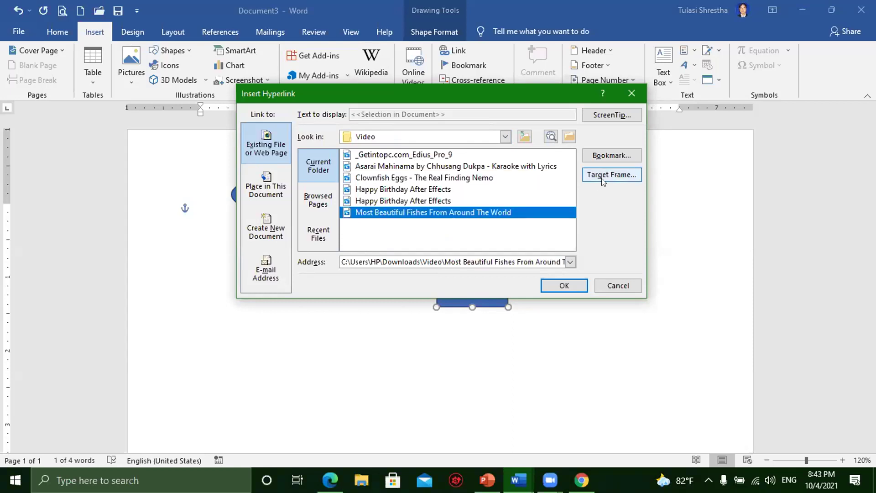
click(565, 285)
- Reselect the Video shape and reopen its hyperlink for editing
click(592, 264)
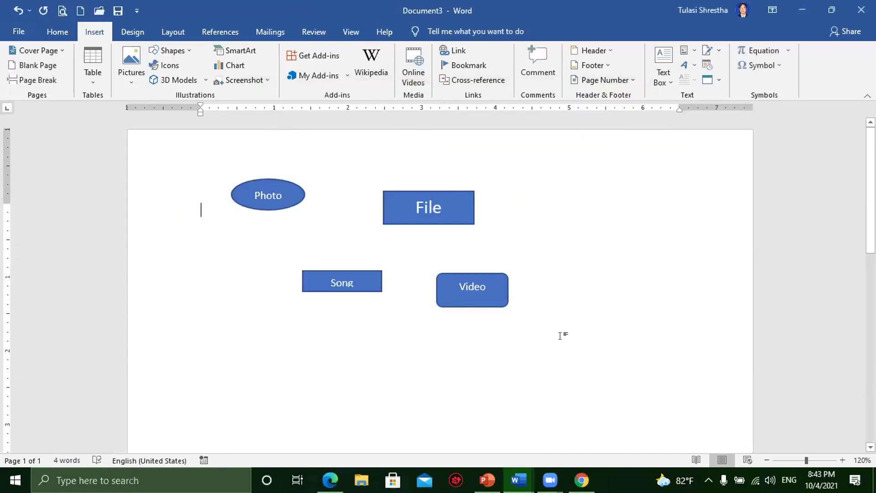
right_click(503, 294)
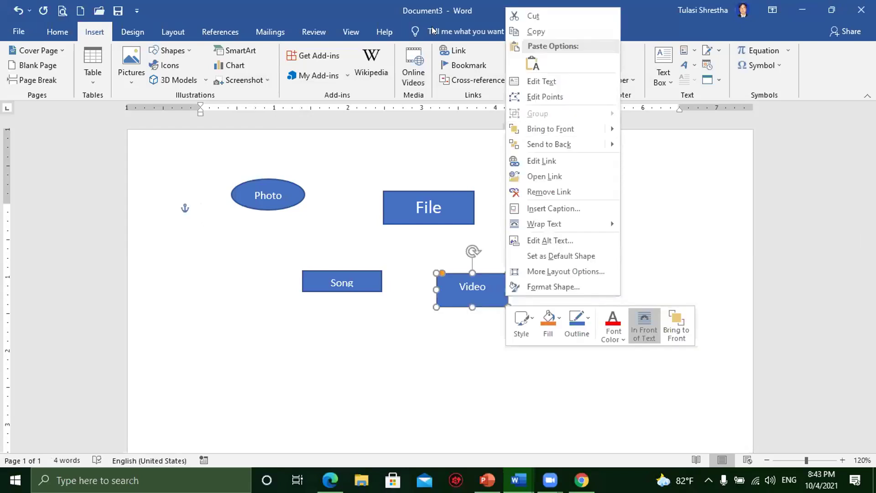
click(323, 10)
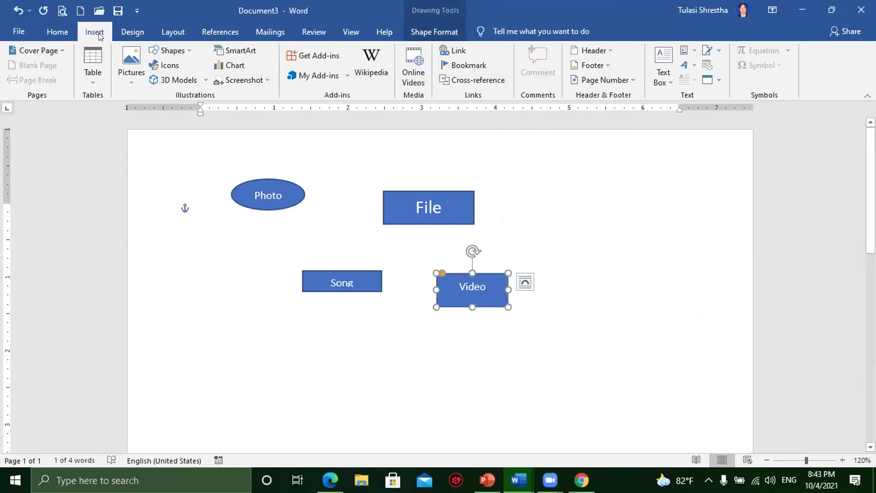
click(458, 51)
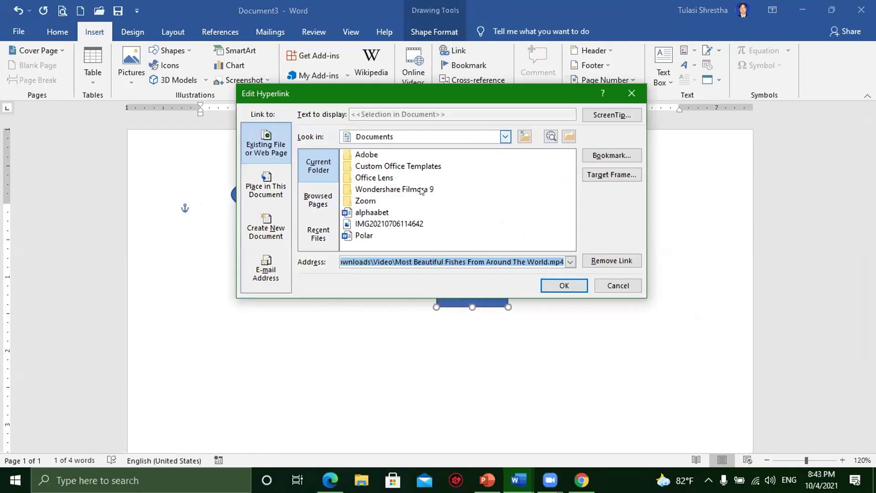
- Re-target the link to Downloads\Video\Most Beautiful Fishes From Around The World
click(505, 136)
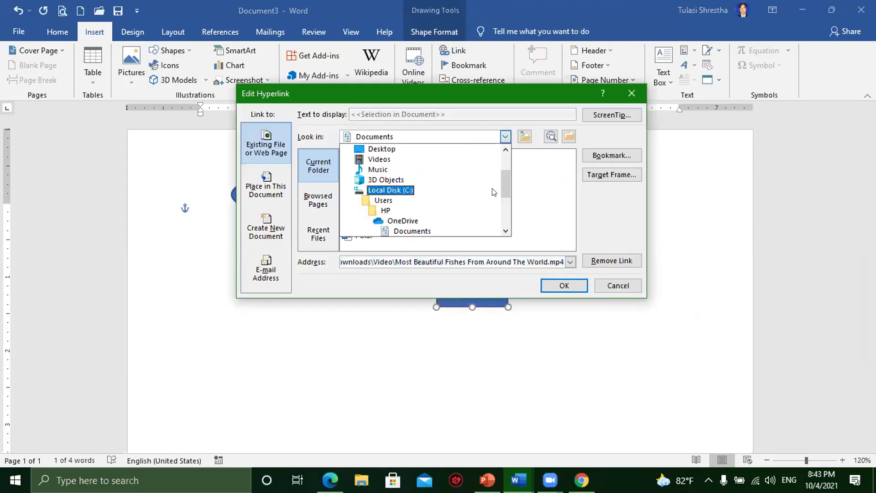
drag(504, 190, 506, 171)
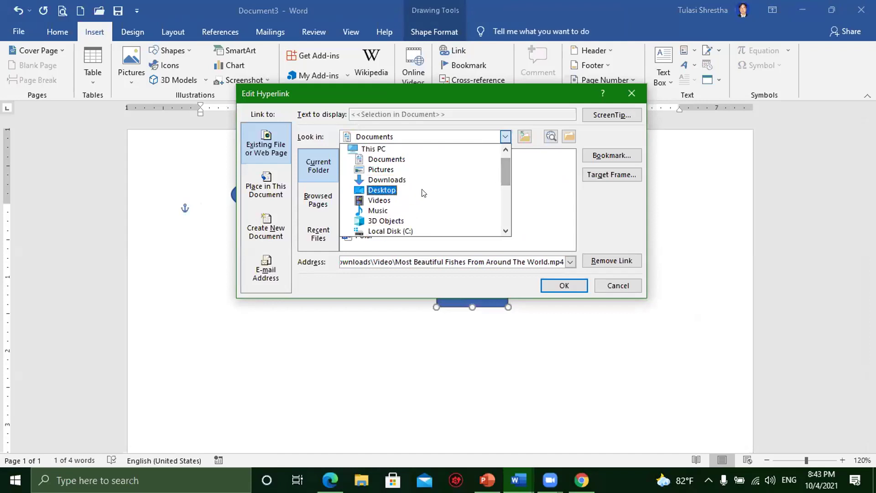
click(387, 181)
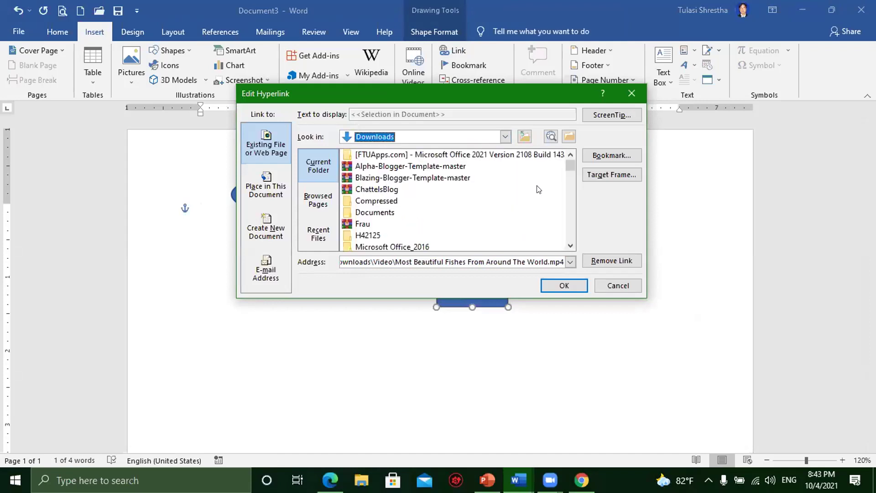
drag(568, 165, 568, 176)
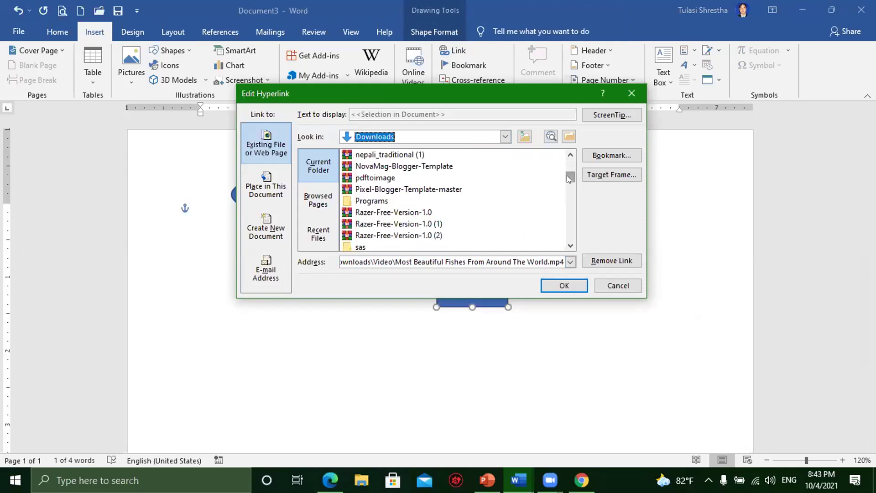
drag(566, 175, 567, 186)
click(363, 180)
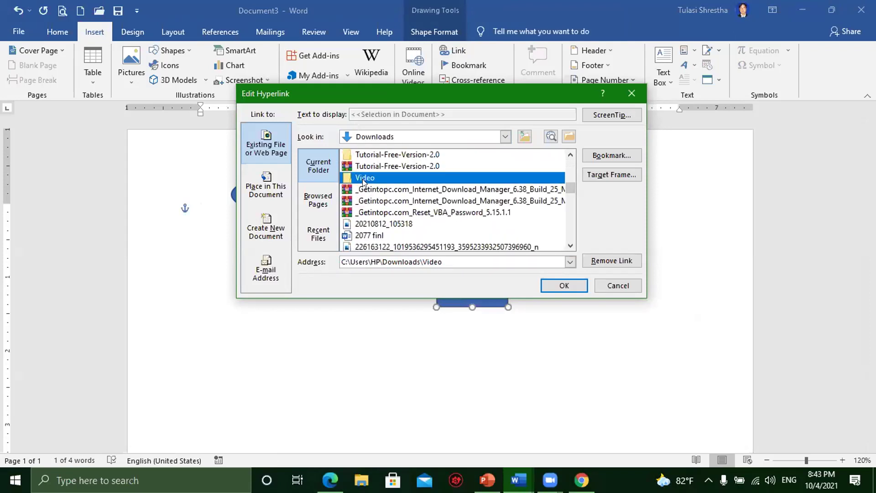
double_click(372, 181)
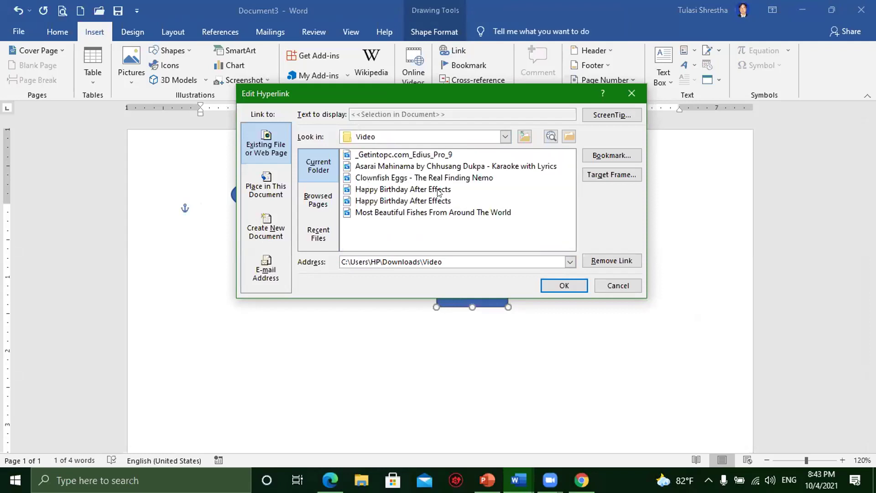
click(379, 213)
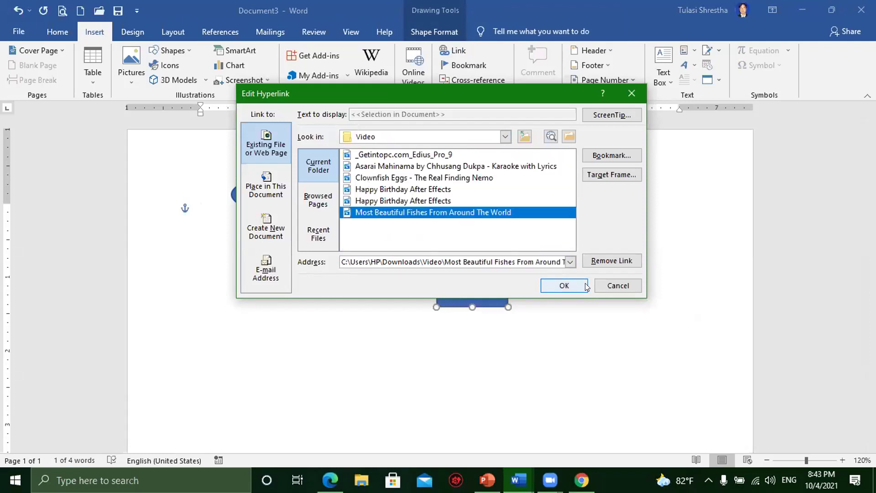
click(561, 285)
- Follow the Video shape's link, accepting the security notice, to play the fish video
click(559, 312)
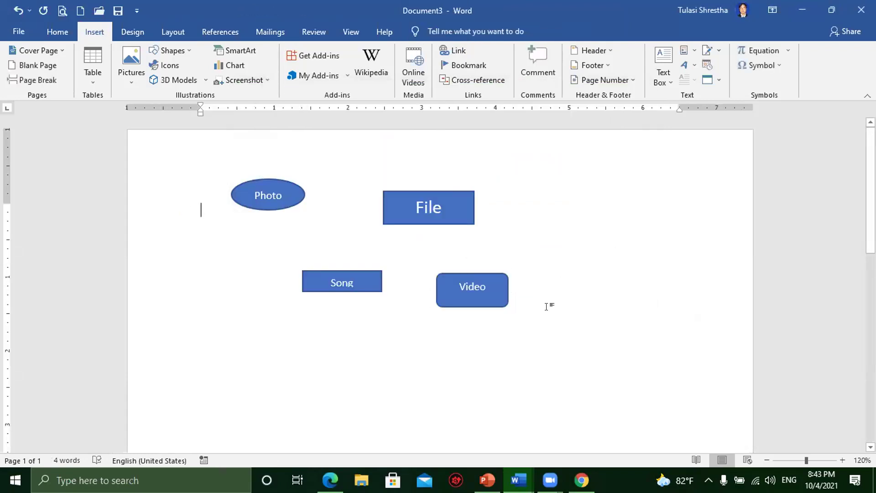
click(485, 299)
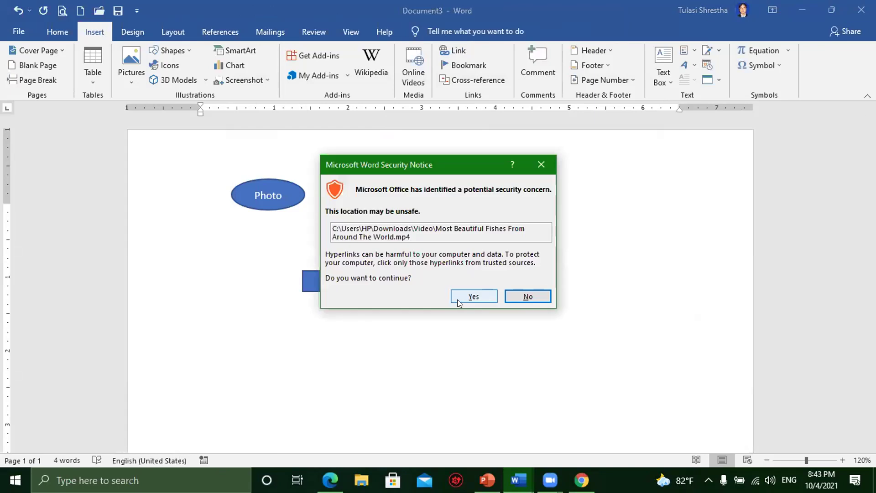
click(457, 301)
click(487, 318)
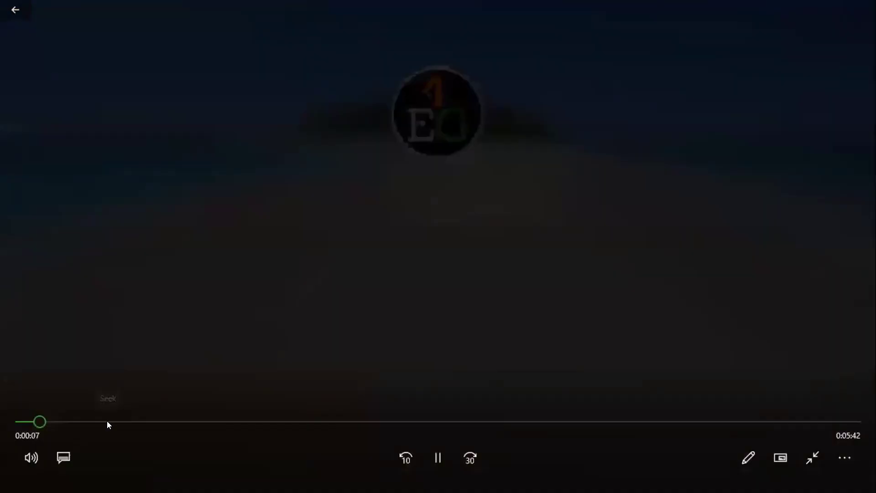
- Skip ahead in the fish video to the clownfish scene
click(107, 421)
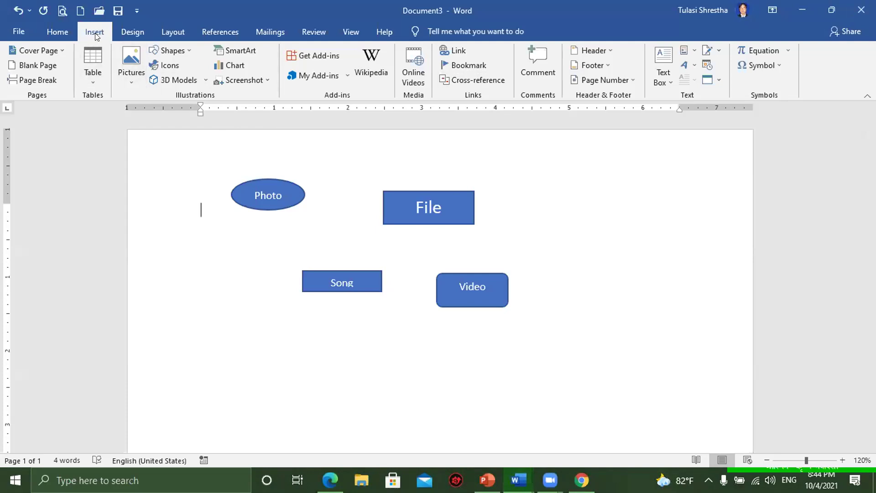
- Create a new blank document from the Quick Access Toolbar
click(80, 11)
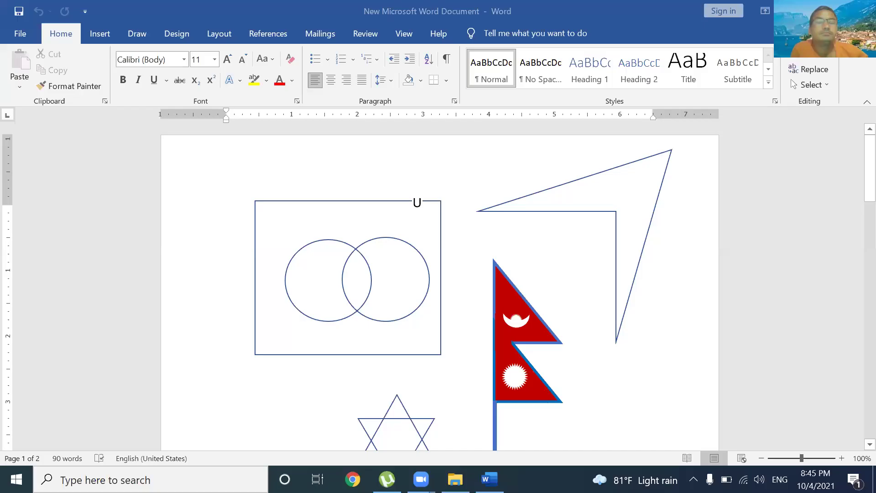
- Scroll New Microsoft Word Document to show the last lines of the Nepali paragraph
scroll(466, 274, down, 10)
scroll(466, 273, down, 1)
scroll(466, 273, down, 10)
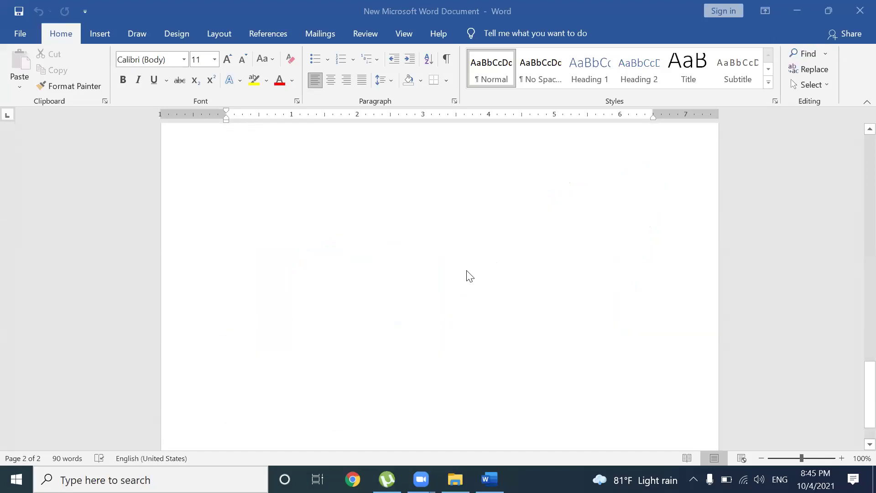
scroll(468, 274, up, 2)
scroll(467, 274, up, 1)
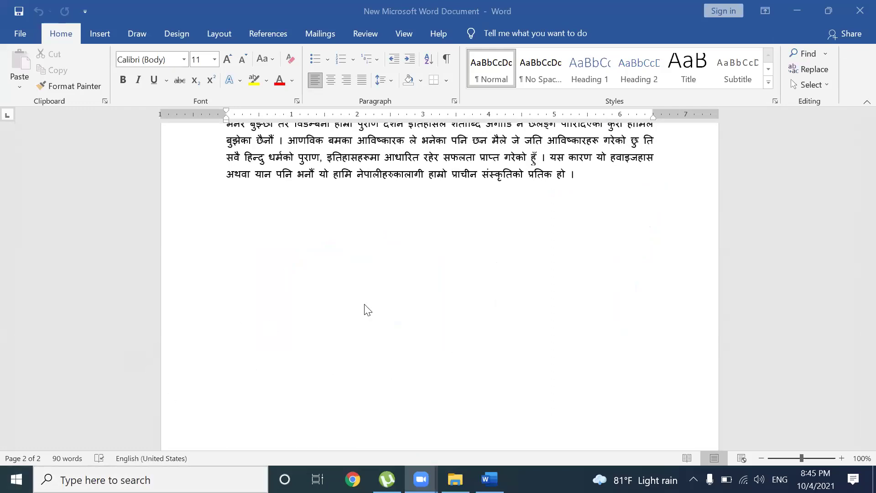
scroll(367, 310, down, 2)
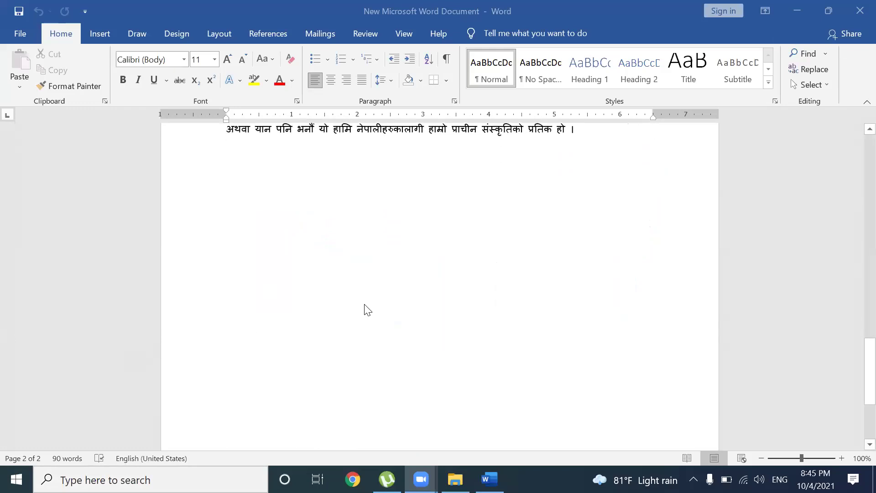